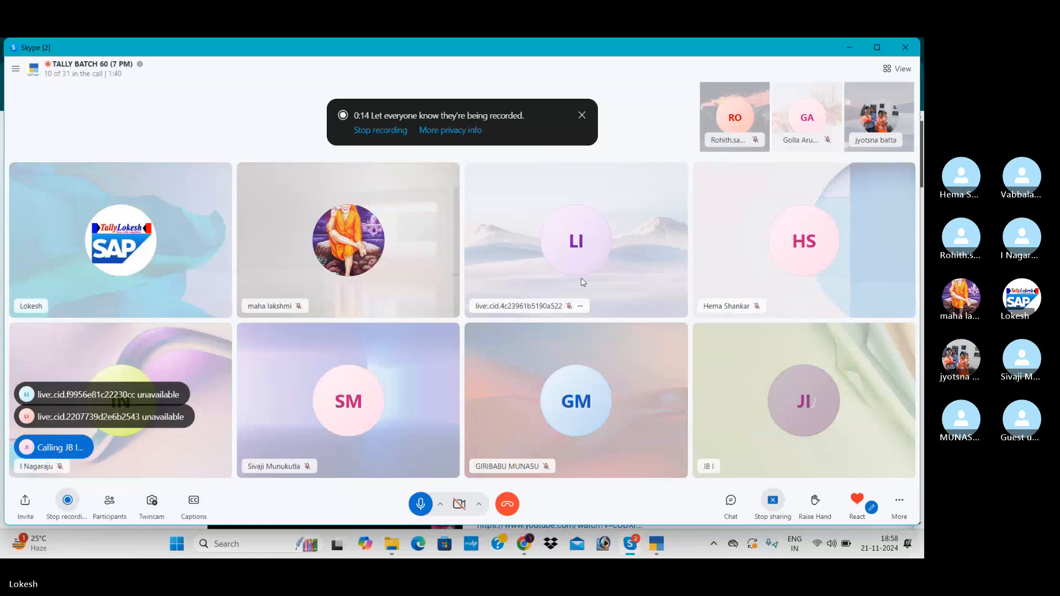
Switch to Chrome and log in to the LokeshInfotech admin site with the prefilled credentials.
mouse_move(541, 552)
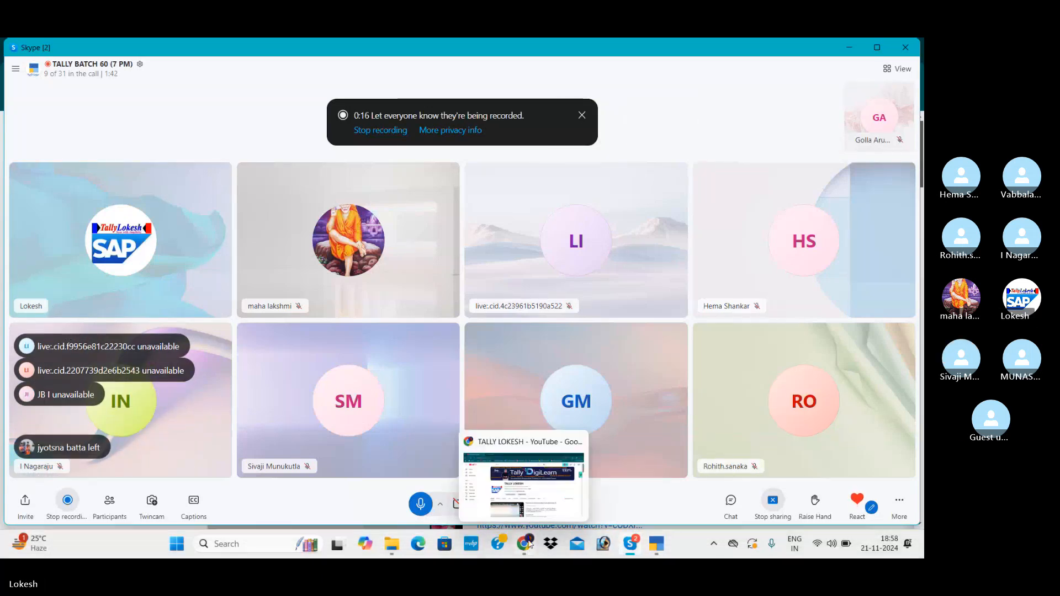
left_click(541, 500)
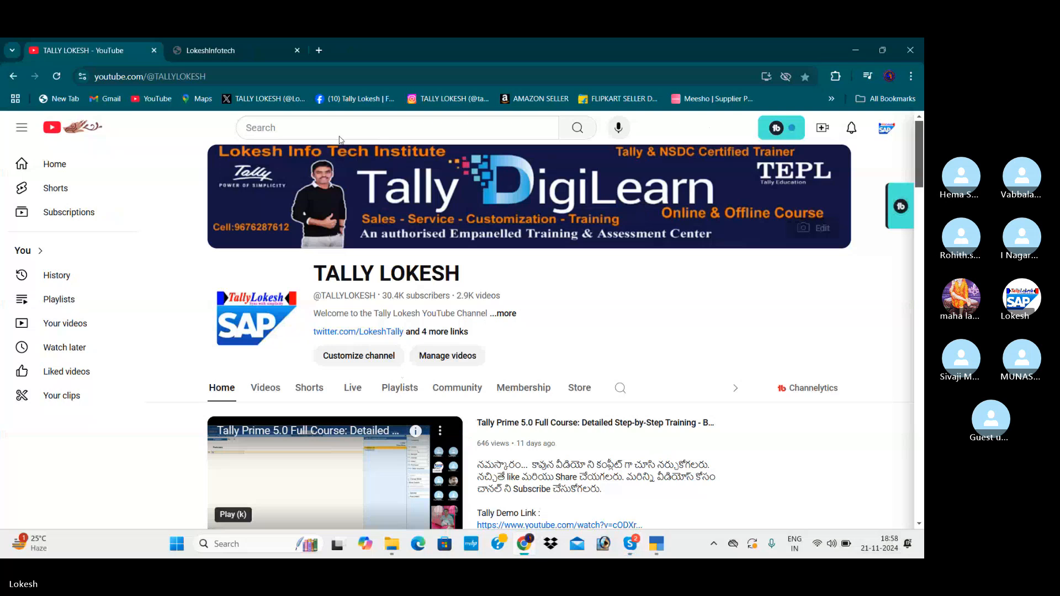
left_click(232, 50)
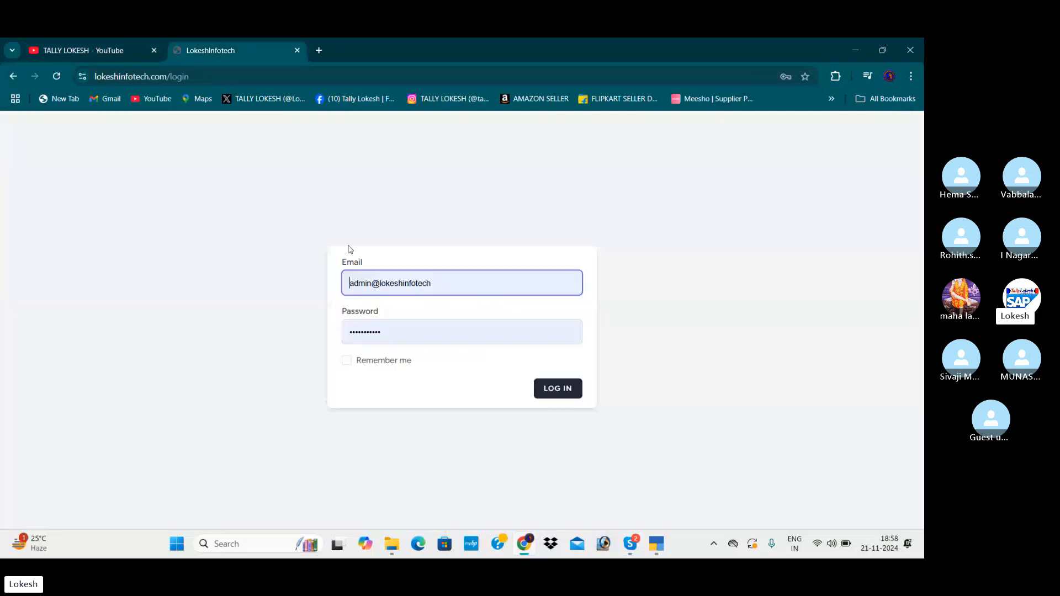
left_click(564, 396)
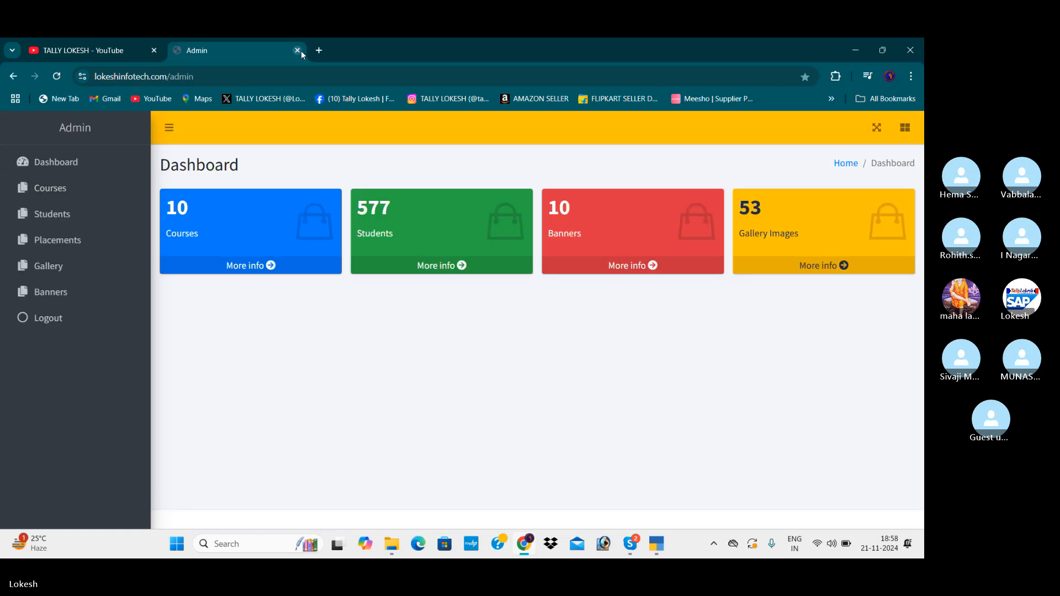
Close the admin page and browse the home page of the TALLY LOKESH YouTube channel.
left_click(298, 50)
left_click(176, 50)
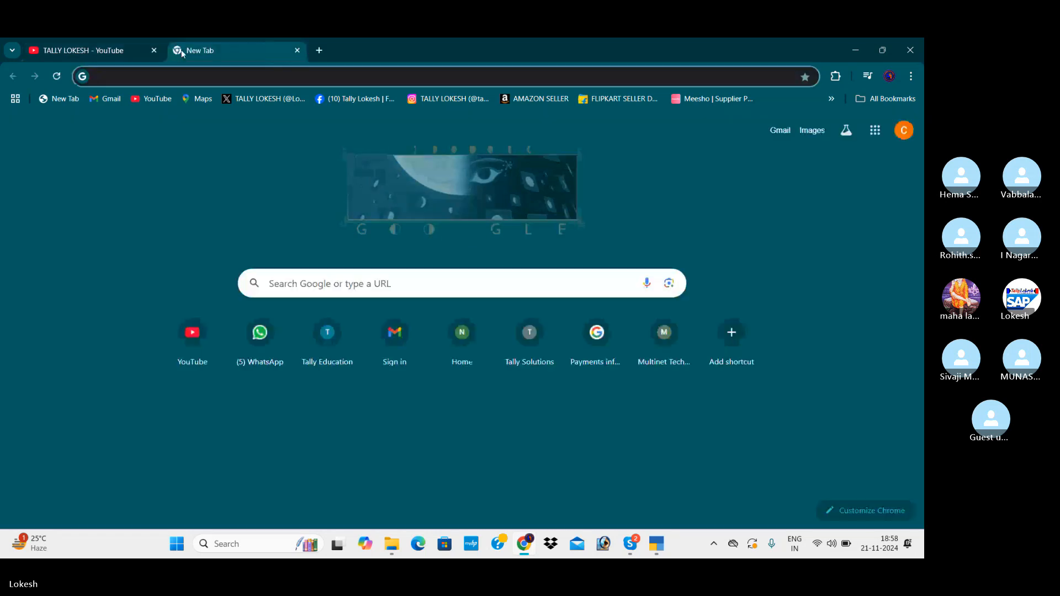
left_click(84, 51)
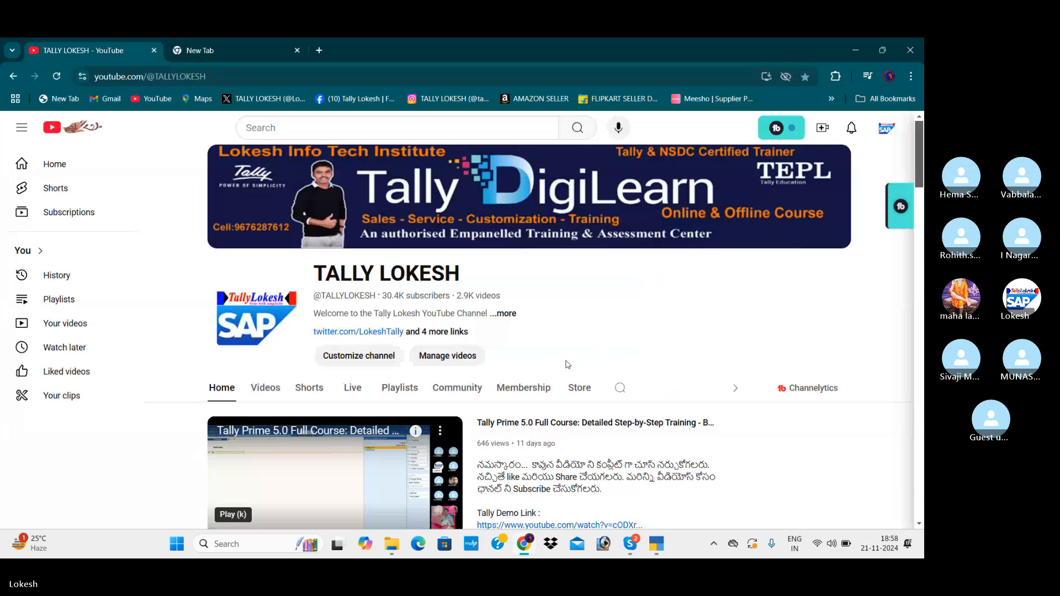
scroll(567, 365, "down", 3)
scroll(567, 364, "down", 1)
scroll(602, 365, "down", 1)
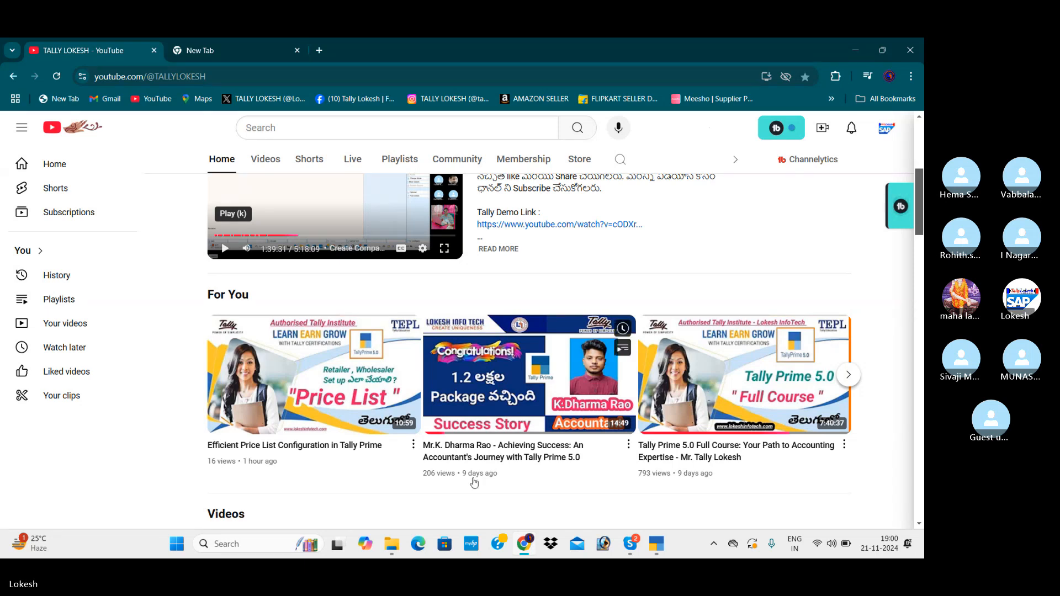
Switch to TallyPrime and start creating a new company from the company selection list.
key("alt+Tab")
key("Tab")
key("Tab")
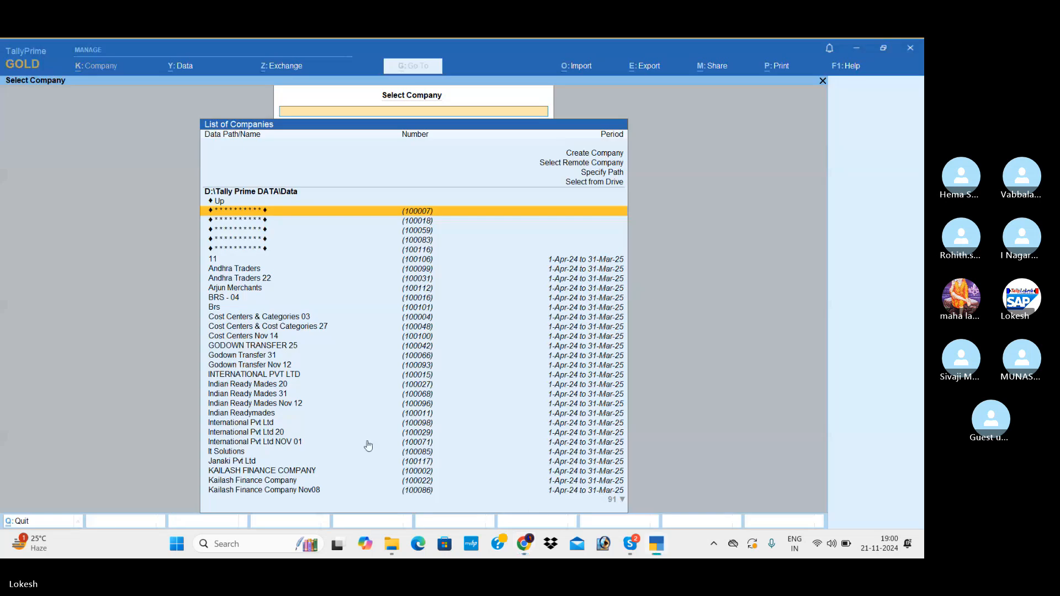
key("Up")
key("Up")
key("Up")
key("Up")
key("Up")
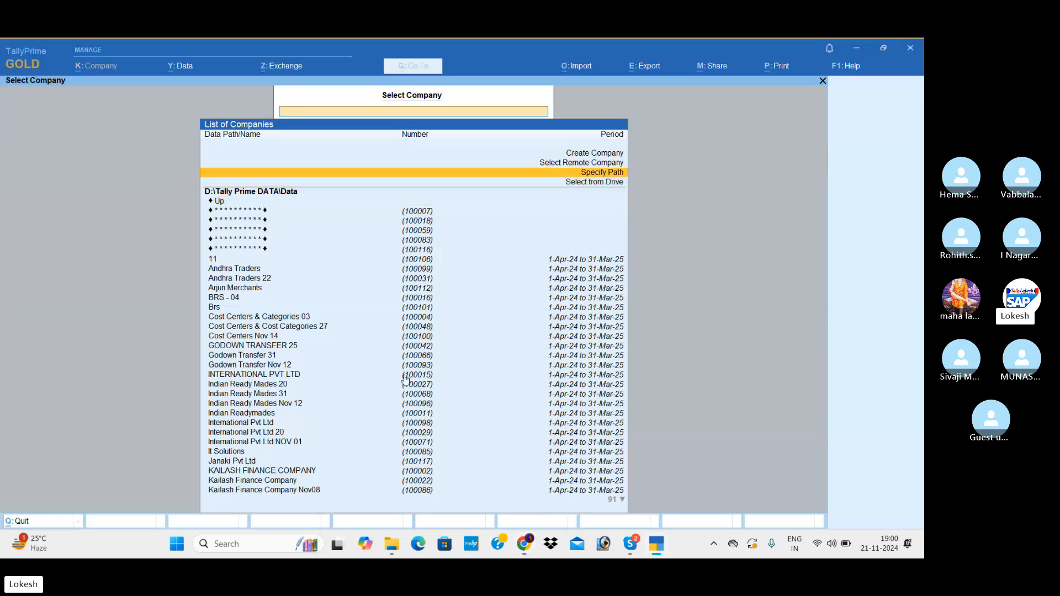
key("Return")
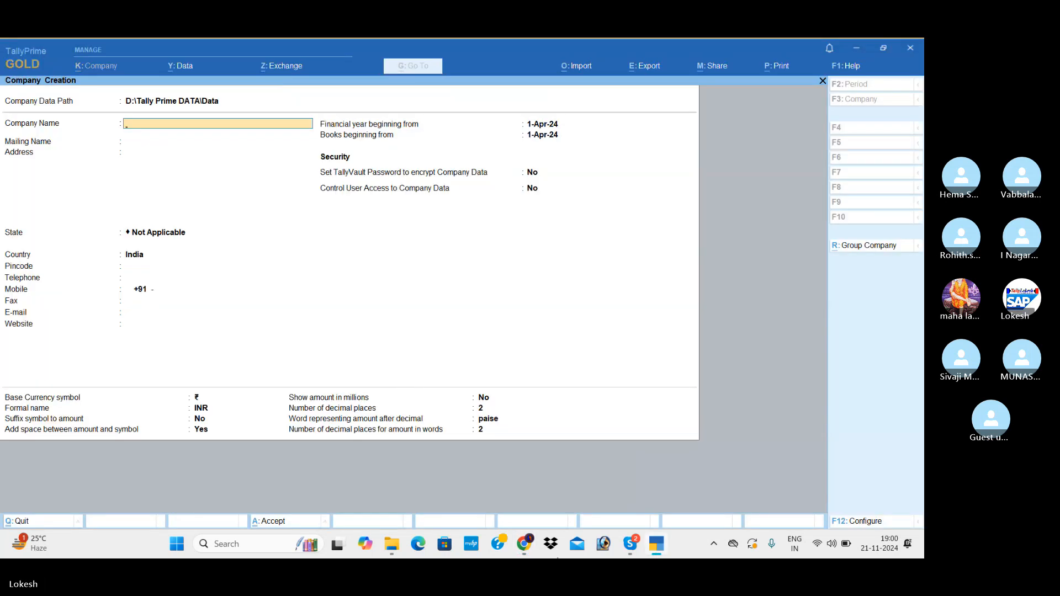
Name the new company Partnership Nov 21.
type("Partnerhsipo")
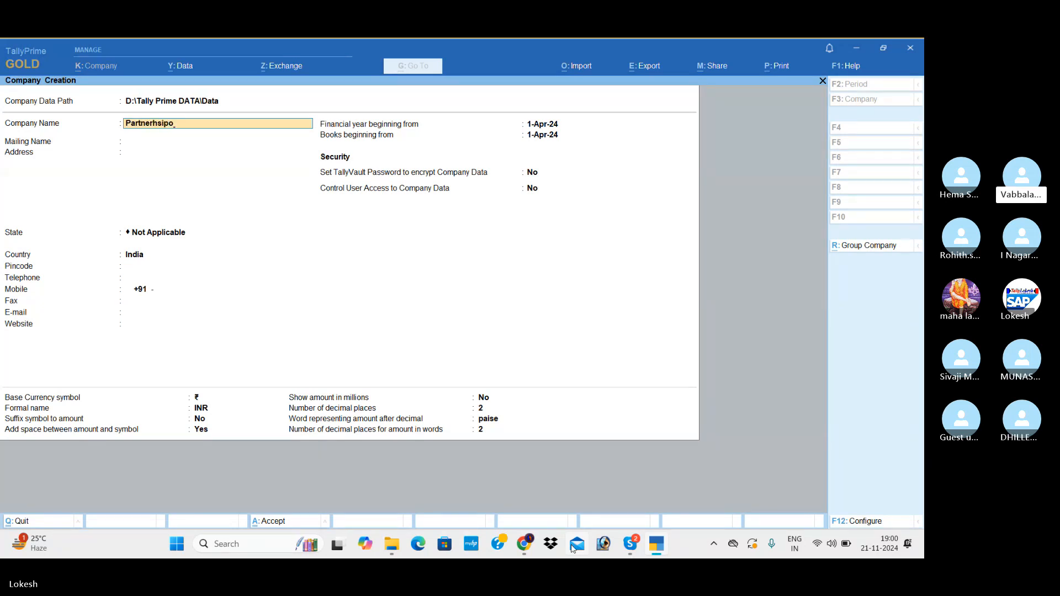
key("BackSpace")
key("BackSpace")
key("BackSpace")
key("BackSpace")
key("BackSpace")
type("shi")
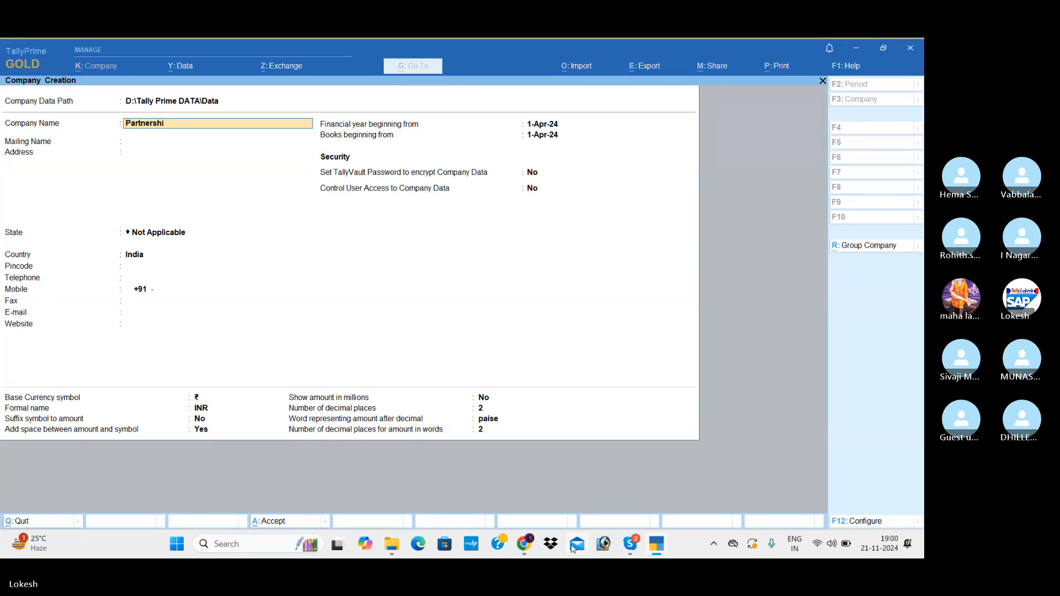
type("p Nov")
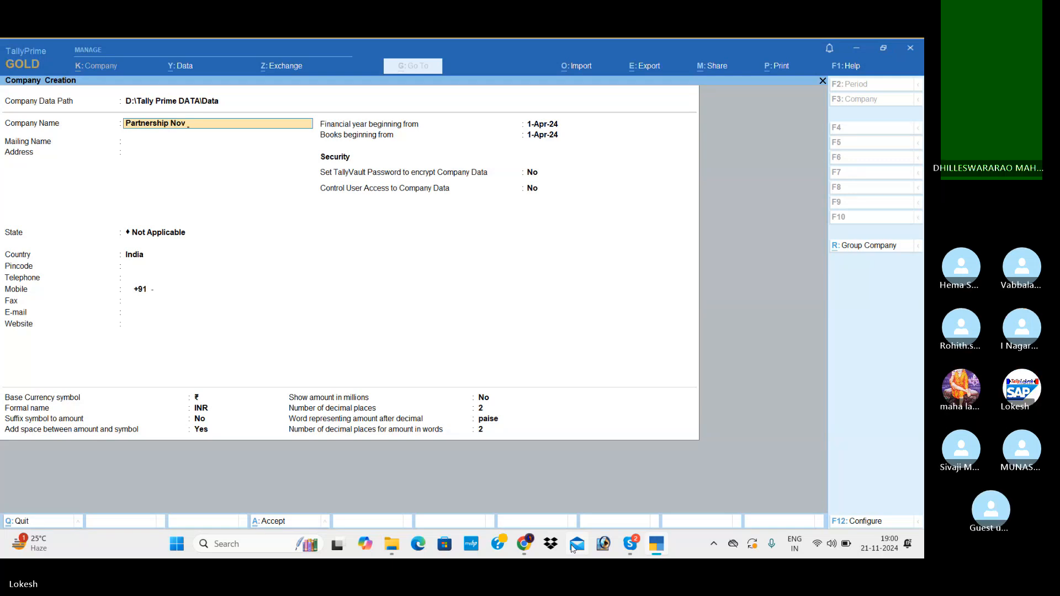
type(" 2")
Keep the default mailing name, set the state to Andhra Pradesh and save the company.
key("Return")
key("Return")
key("Return")
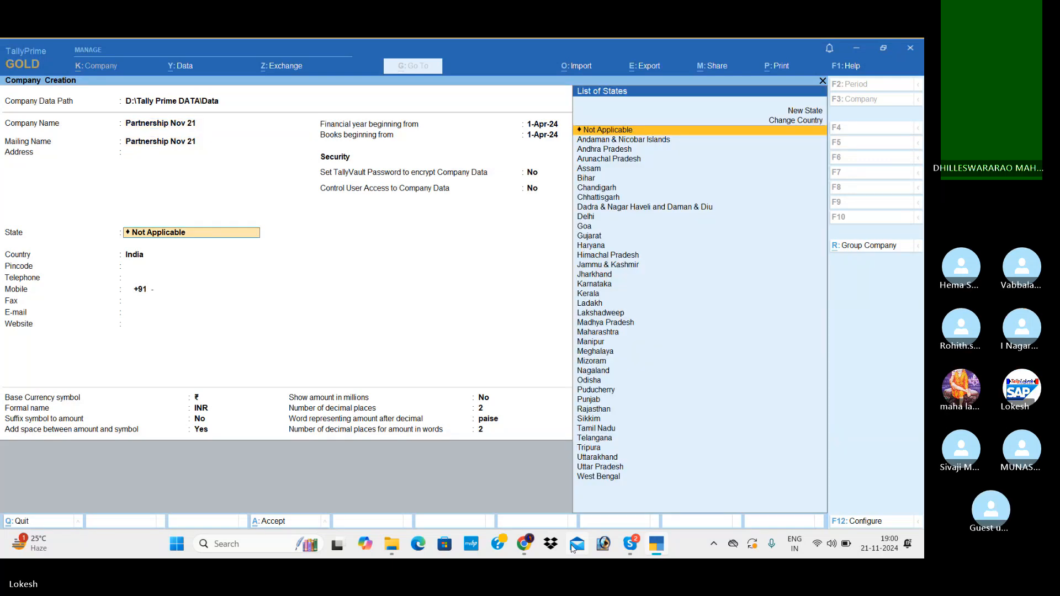
key("Down")
key("Down")
key("Return")
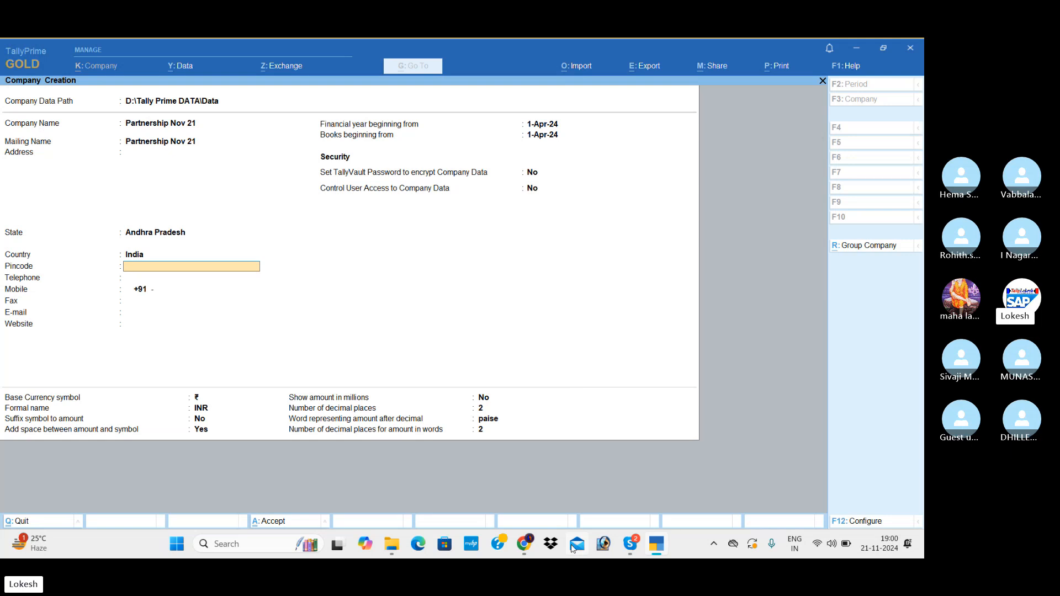
key("ctrl+a")
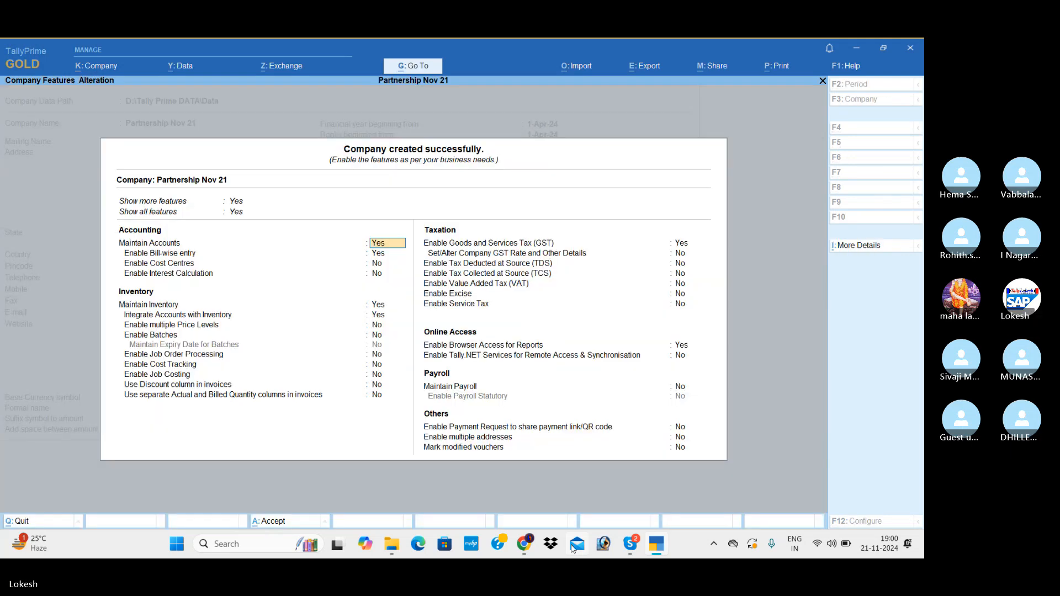
Disable bill-wise entry in the company features, leaving the remaining accounting and inventory options at their defaults.
key("Return")
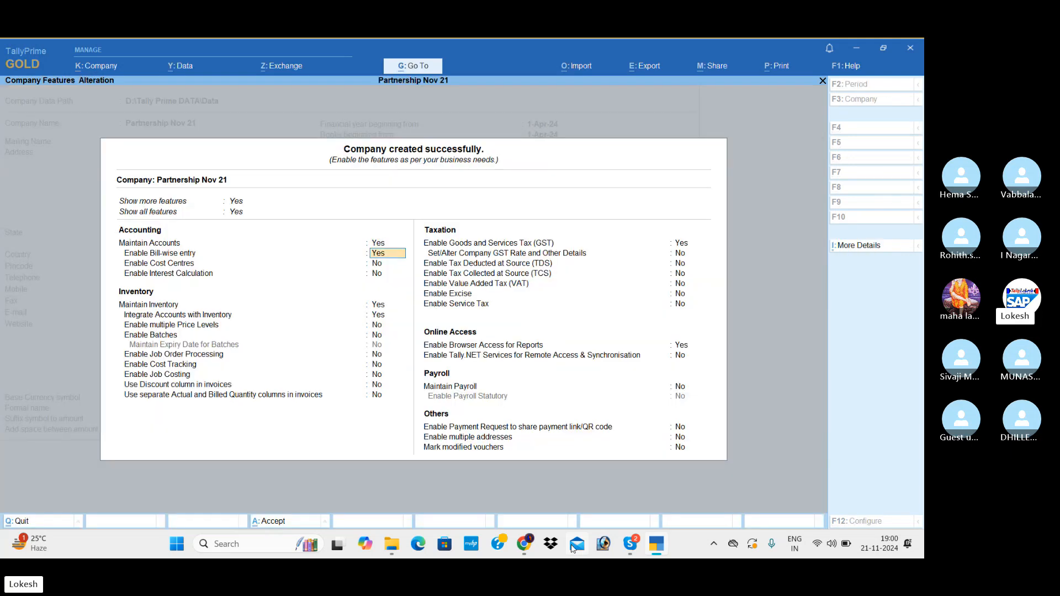
type("n")
key("Return")
key("Return")
key("Return")
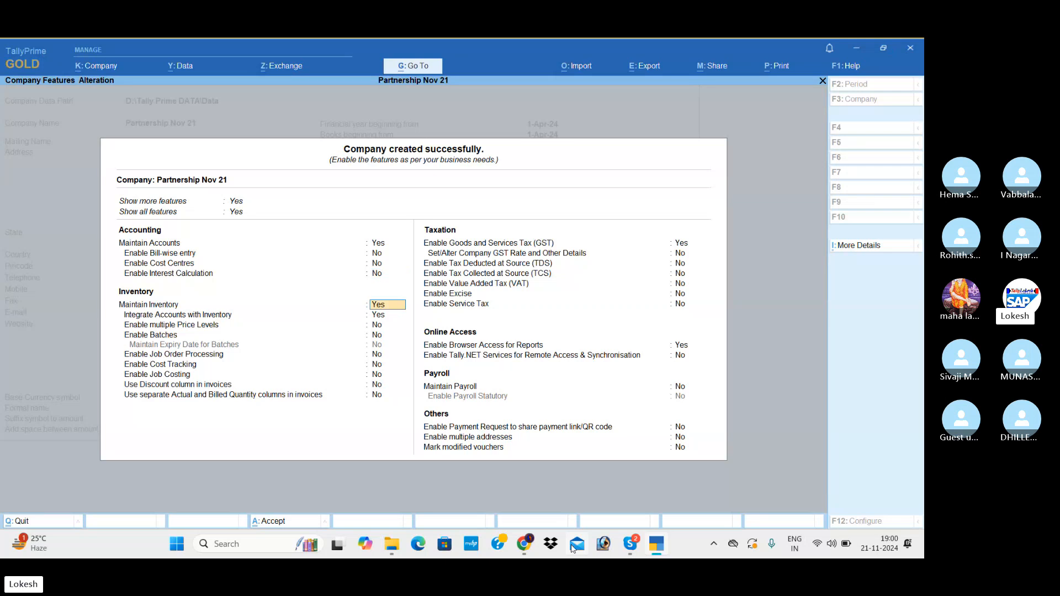
key("Return")
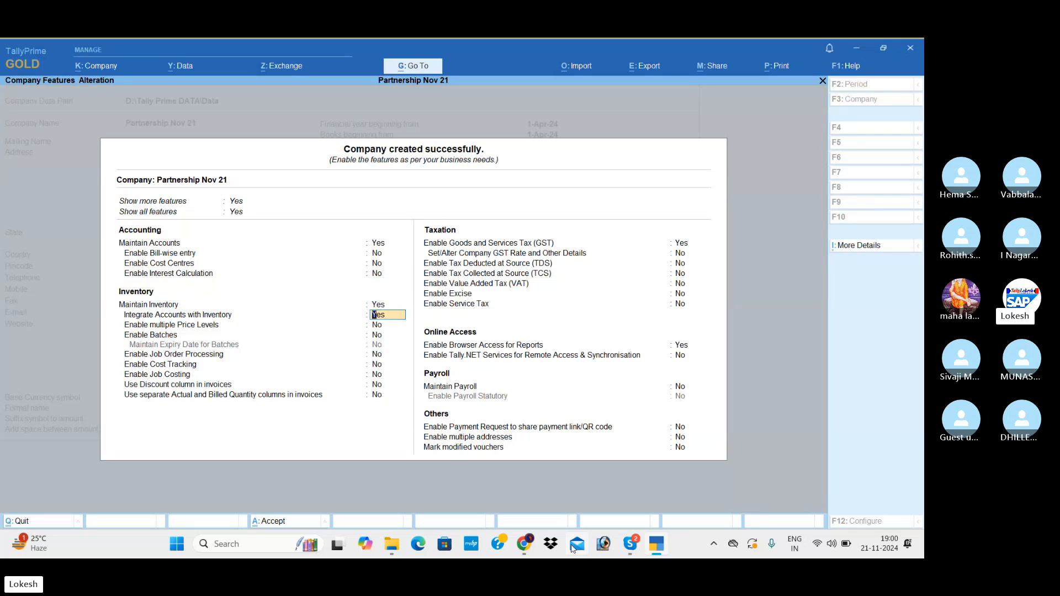
key("Return")
key("Return")
key("Return")
key("Return")
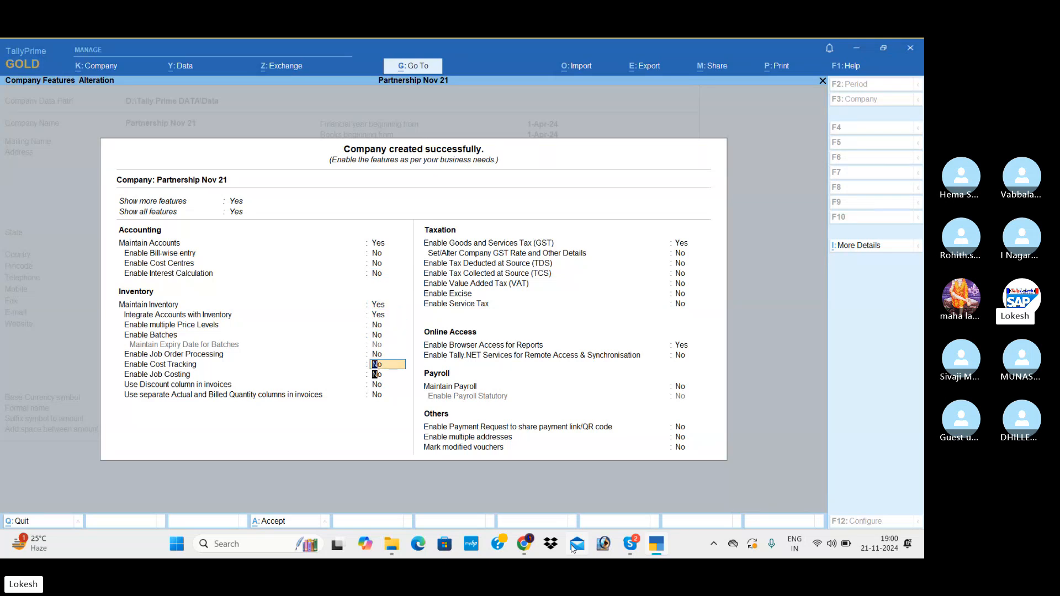
key("Return")
key("Return")
key("Return")
key("Return")
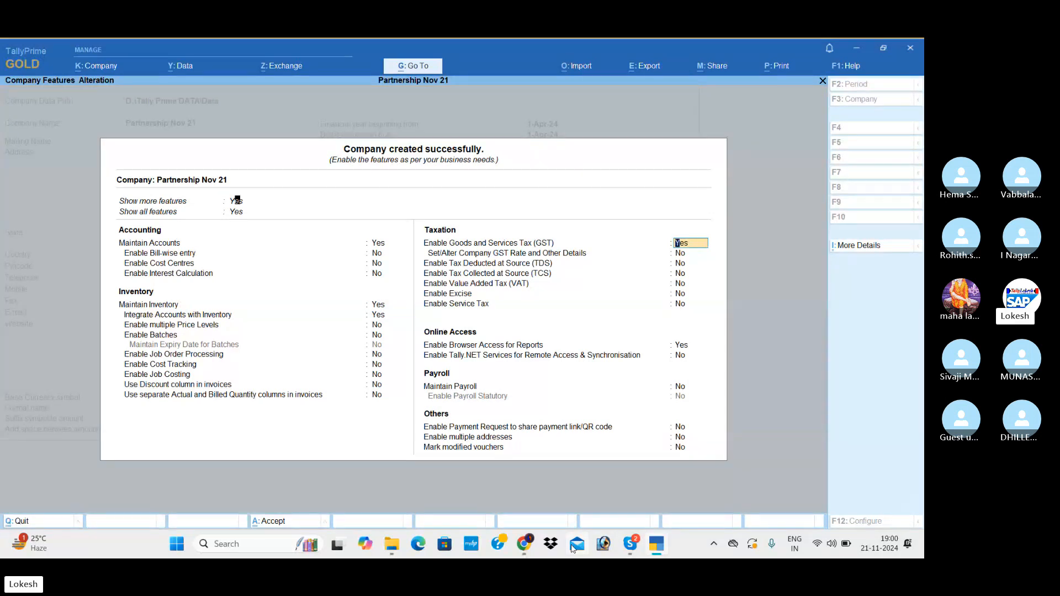
Keep GST enabled, enter only the state code 37 as GSTIN/UIN, and accept the GST registration and company features.
key("Return")
key("Return")
key("Return")
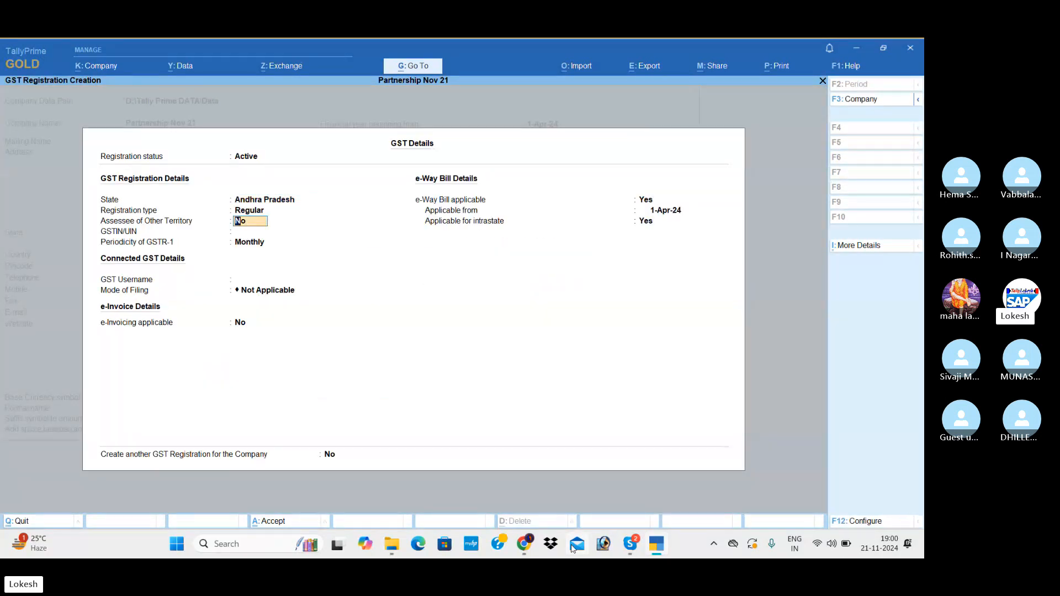
key("Return")
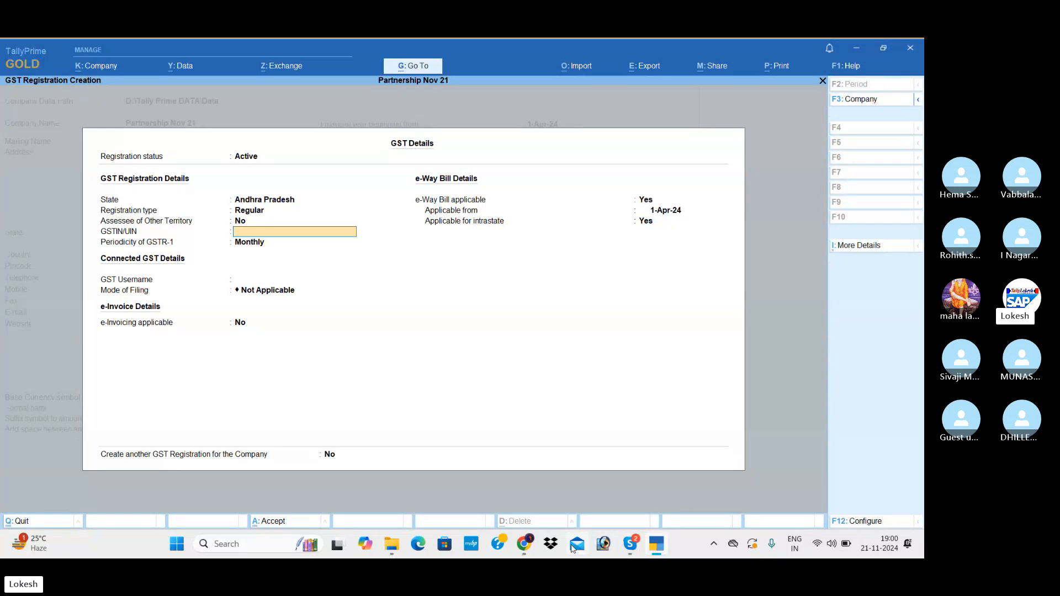
type("37")
key("Return")
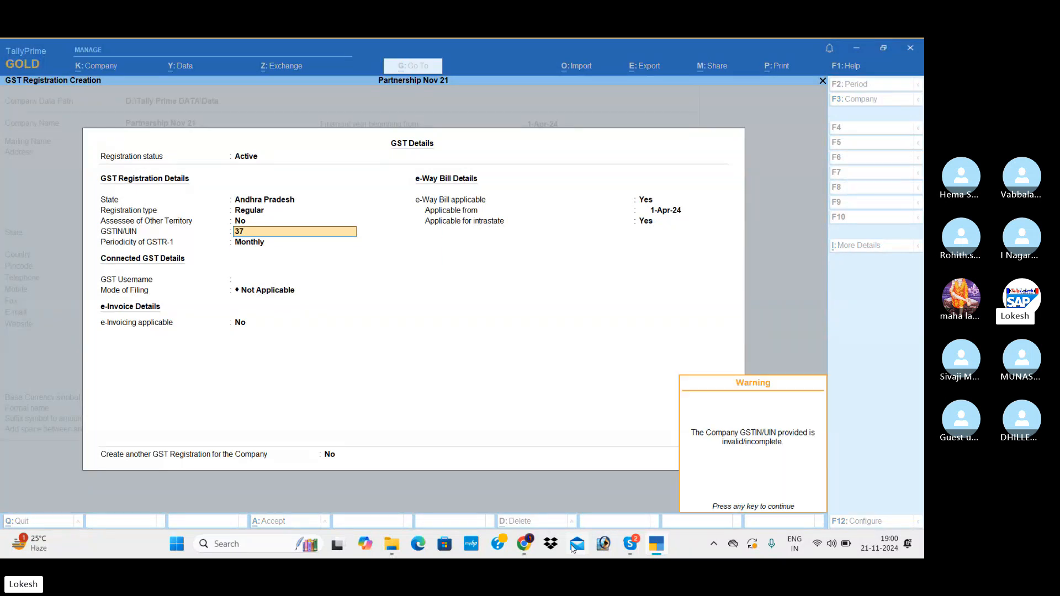
key("Return")
key("ctrl+a")
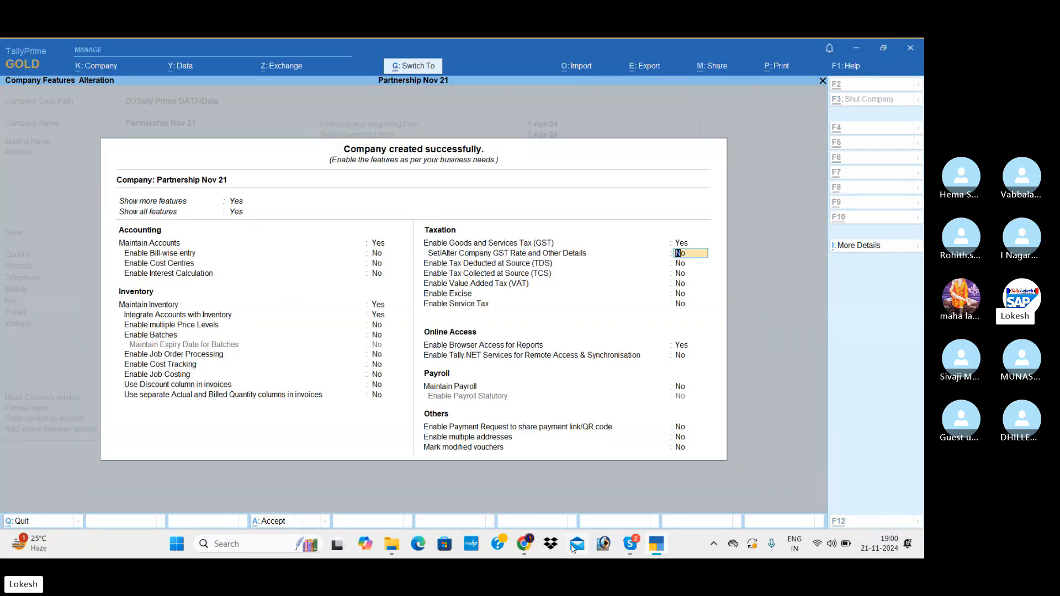
key("ctrl+a")
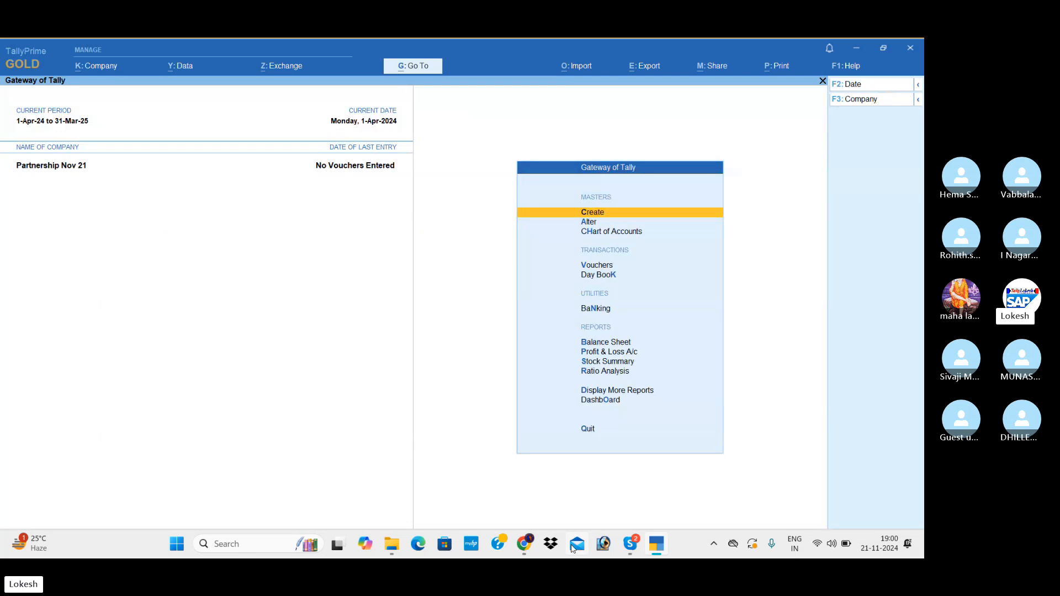
Start a new ledger under Capital Account, using the first partner's full name as the ledger and mailing name.
key("Return")
key("Down")
key("Return")
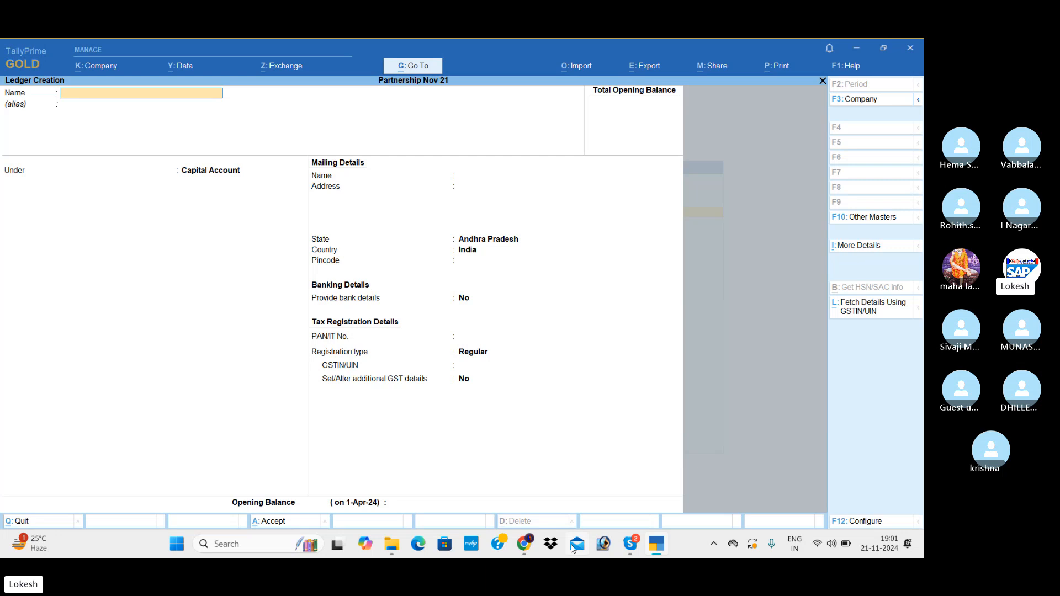
type("ayaram Guupts")
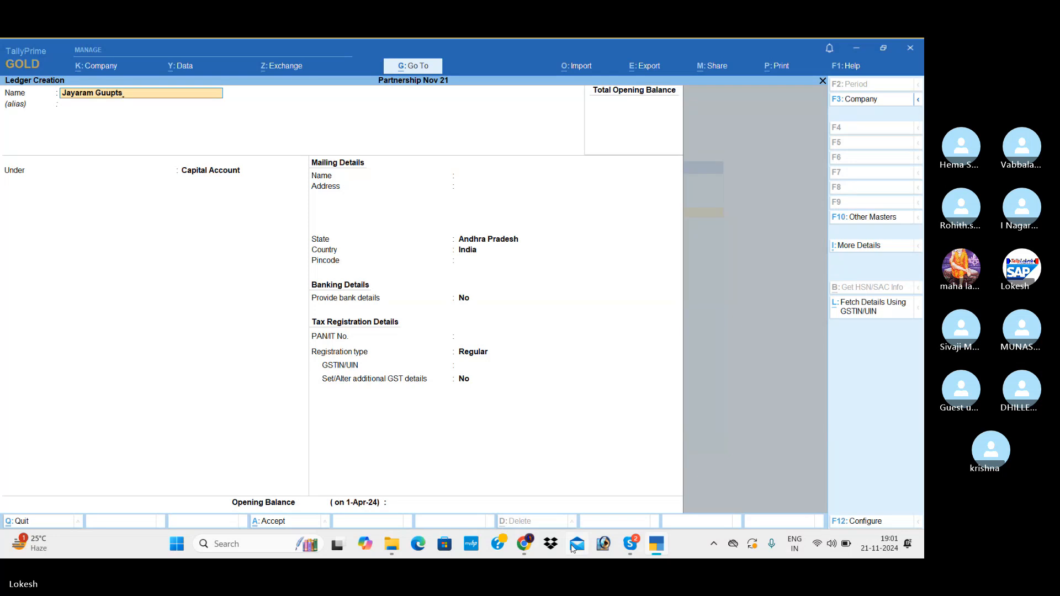
key("BackSpace")
key("BackSpace")
key("BackSpace")
key("BackSpace")
type("pta")
key("Return")
Keep the default address and tax details with GSTIN/UIN blank, set the opening balance to 300000 and save the partner's ledger.
key("Return")
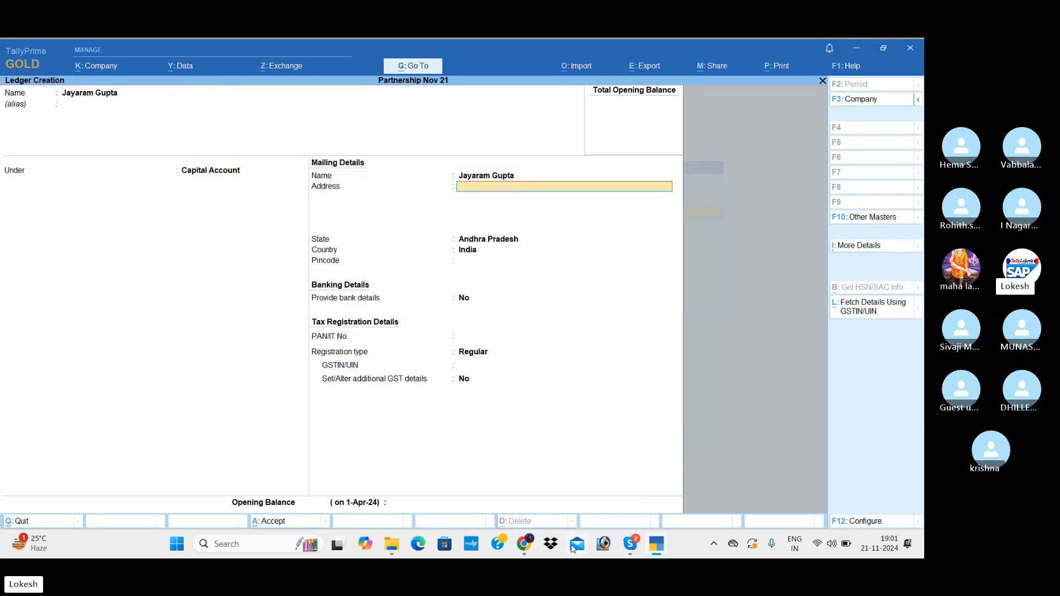
key("Return")
key("Return")
key("Return")
key("Return")
key("Return")
key("Return")
key("Return")
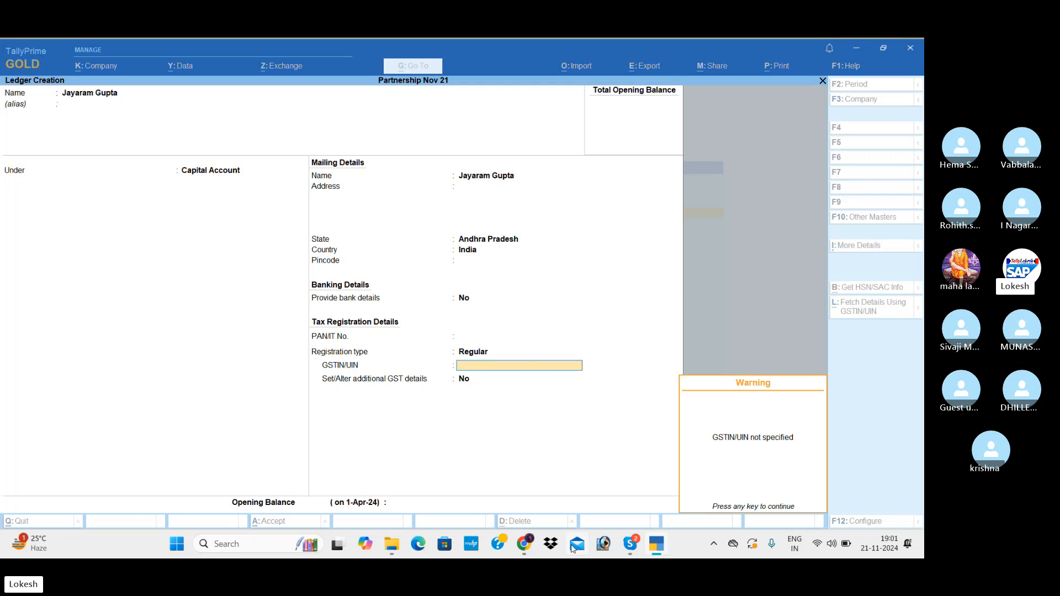
key("Return")
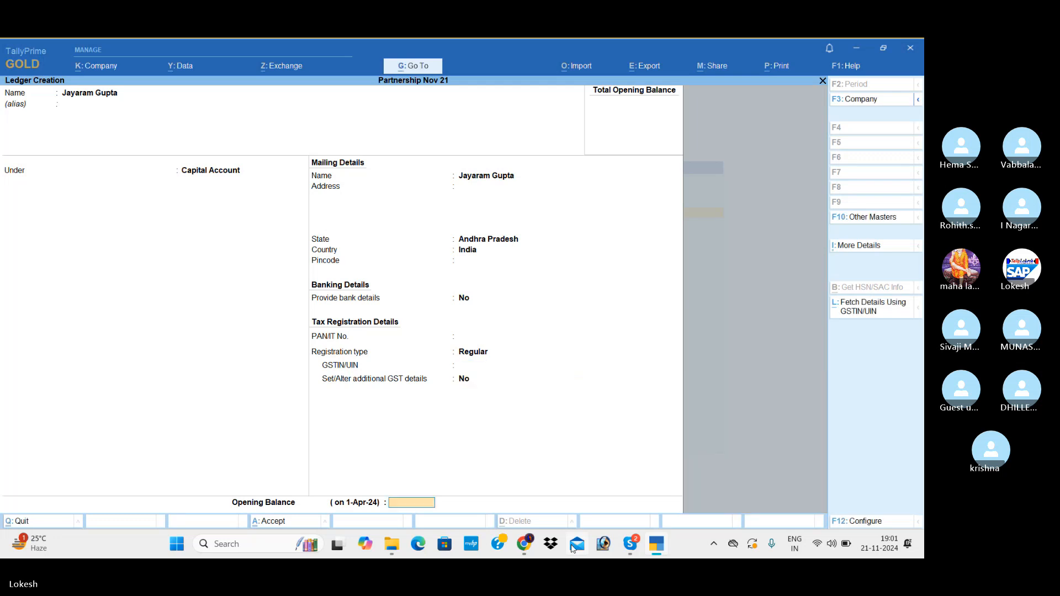
type("300000")
key("Return")
key("Return")
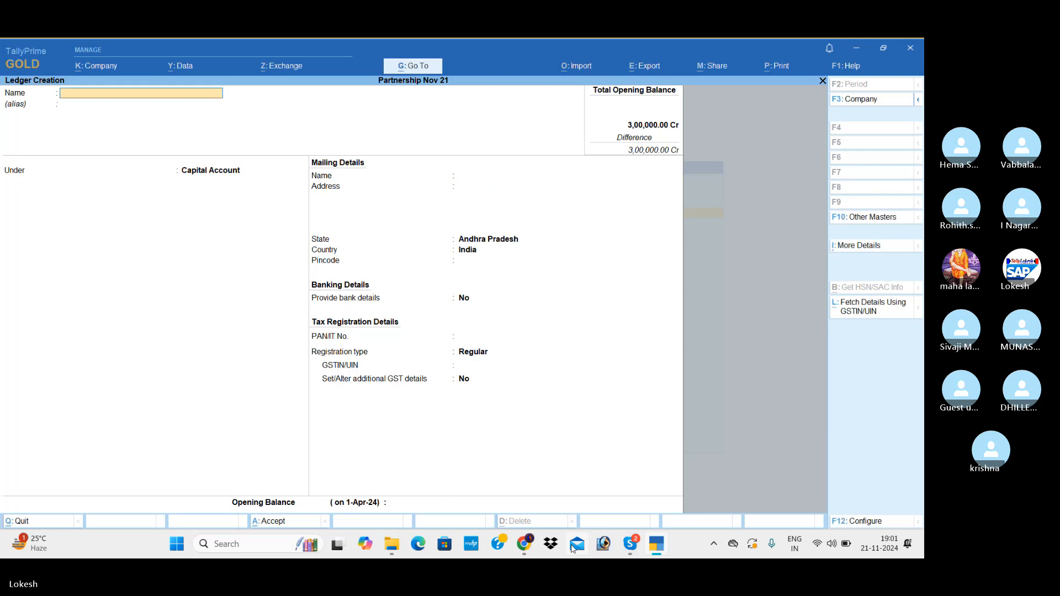
Start the second partner's ledger under Capital Account, using the partner's name as the ledger and mailing name.
type("Mansoor")
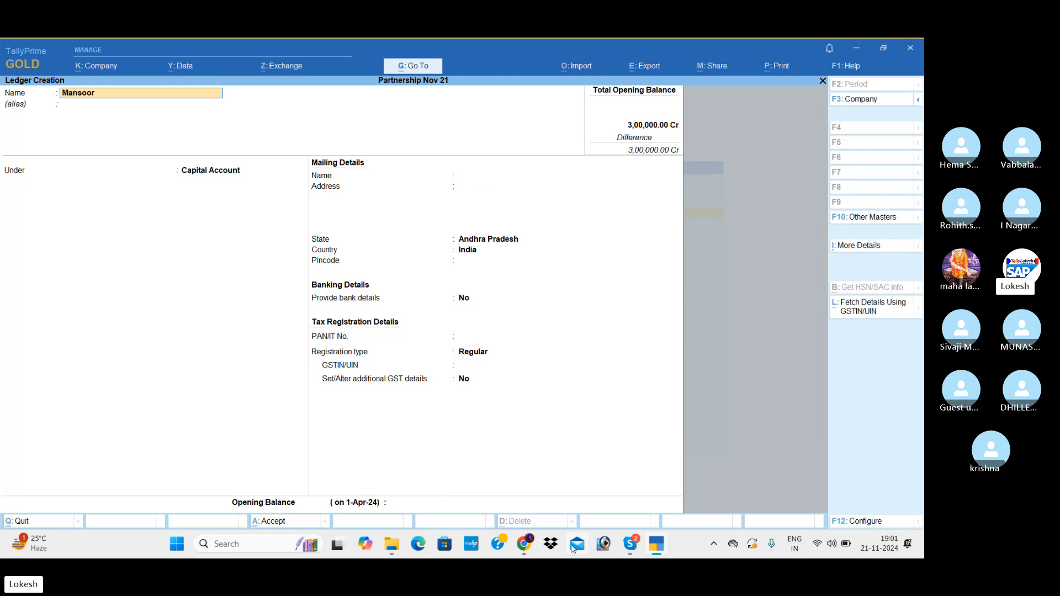
key("Return")
Keep the default state and tax details with GSTIN/UIN blank, set the opening balance to 300000 Cr and save the second partner's ledger.
key("Return")
key("Return")
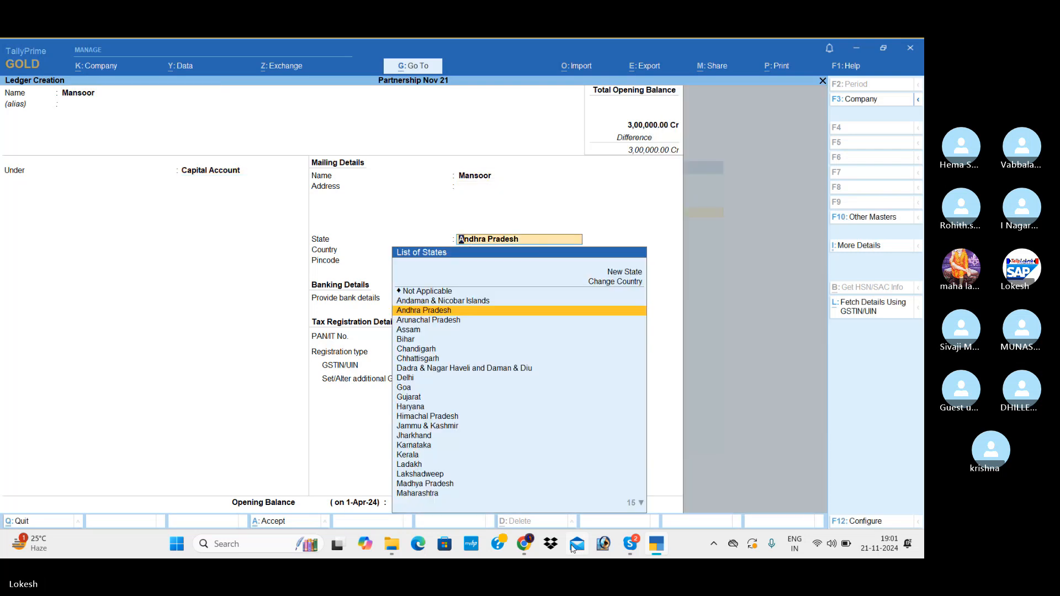
key("Return")
key("Return")
key("Return")
key("Return")
key("Return")
key("Return")
key("Return")
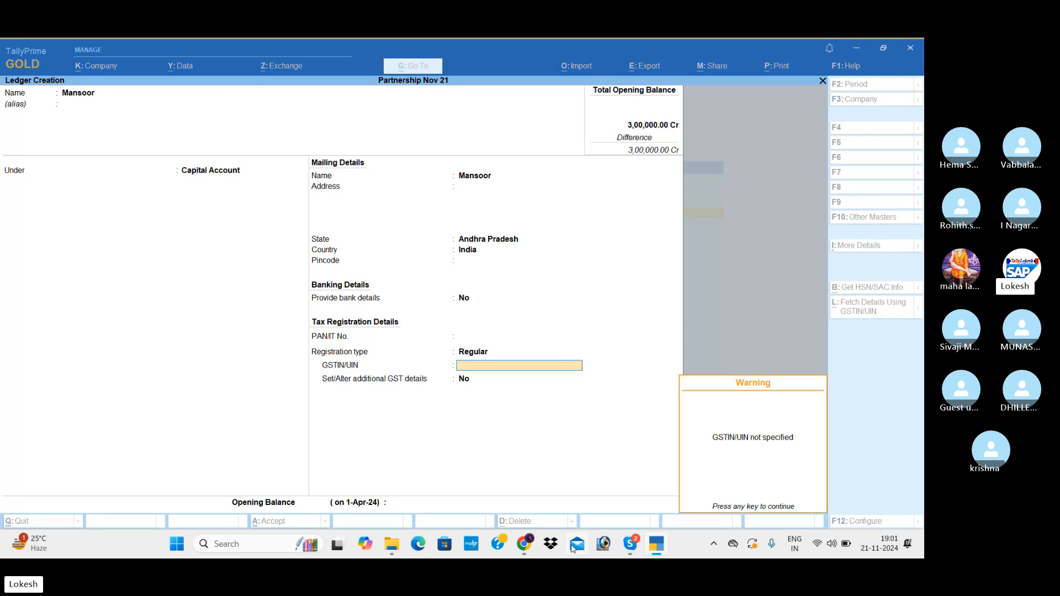
key("Return")
type("3,00,000")
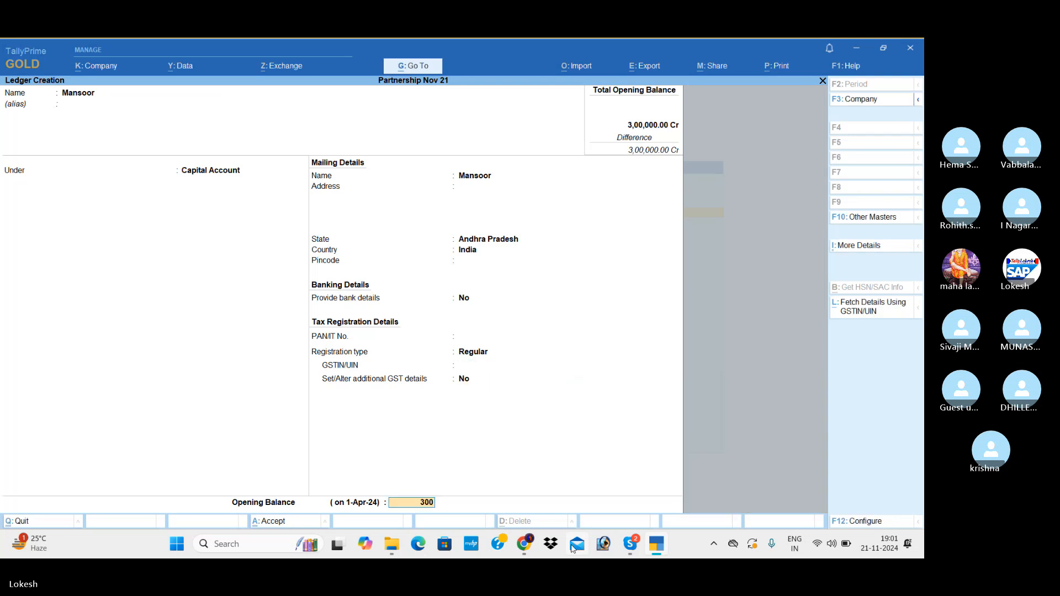
key("Return")
key("Return")
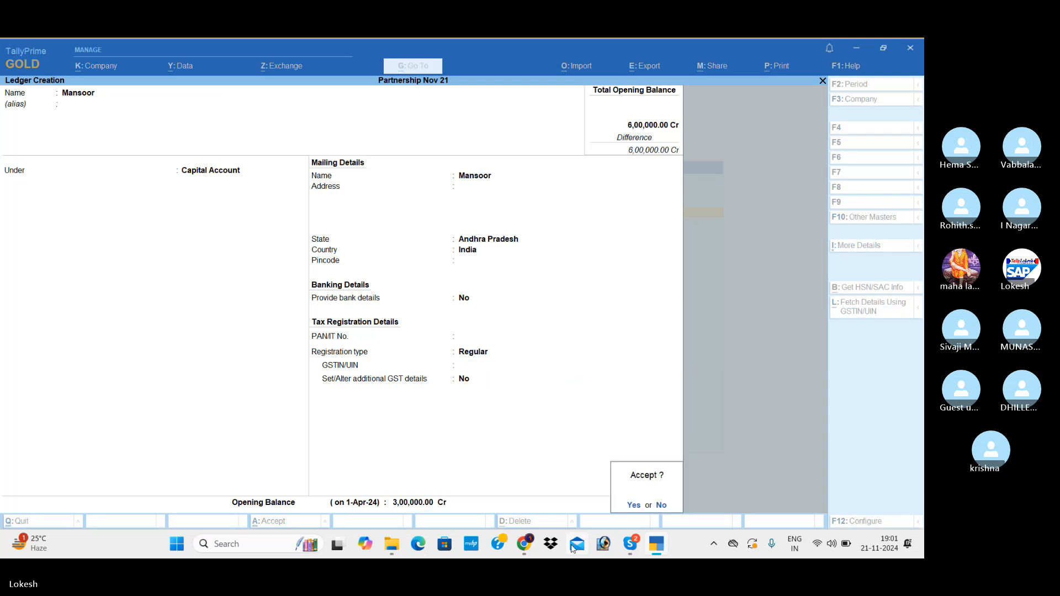
key("Return")
Start a ledger named Serve Well Technologies and place it under Sundry Creditors.
type("S")
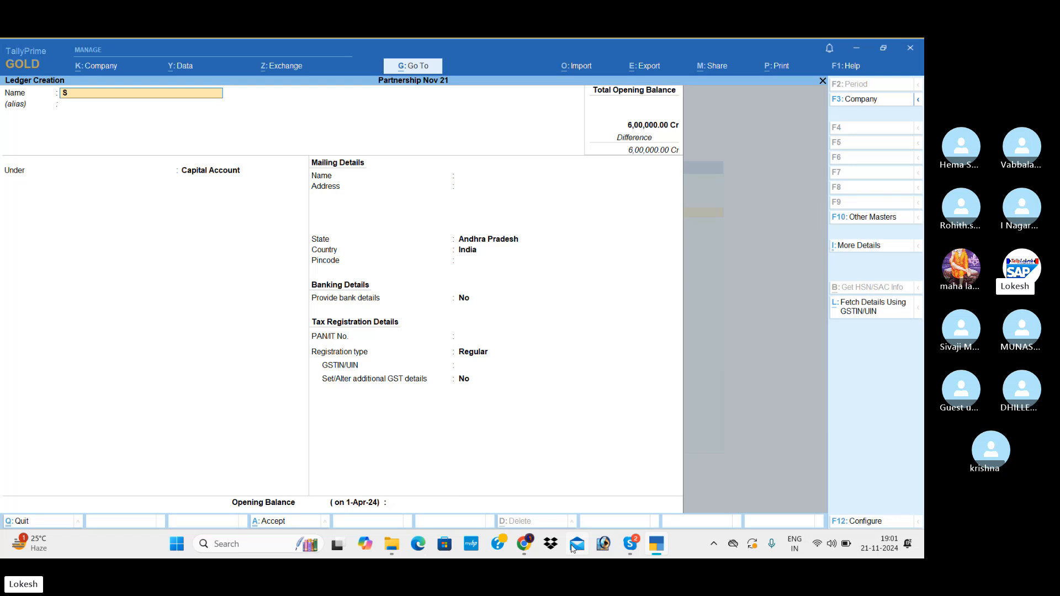
type("erve Well")
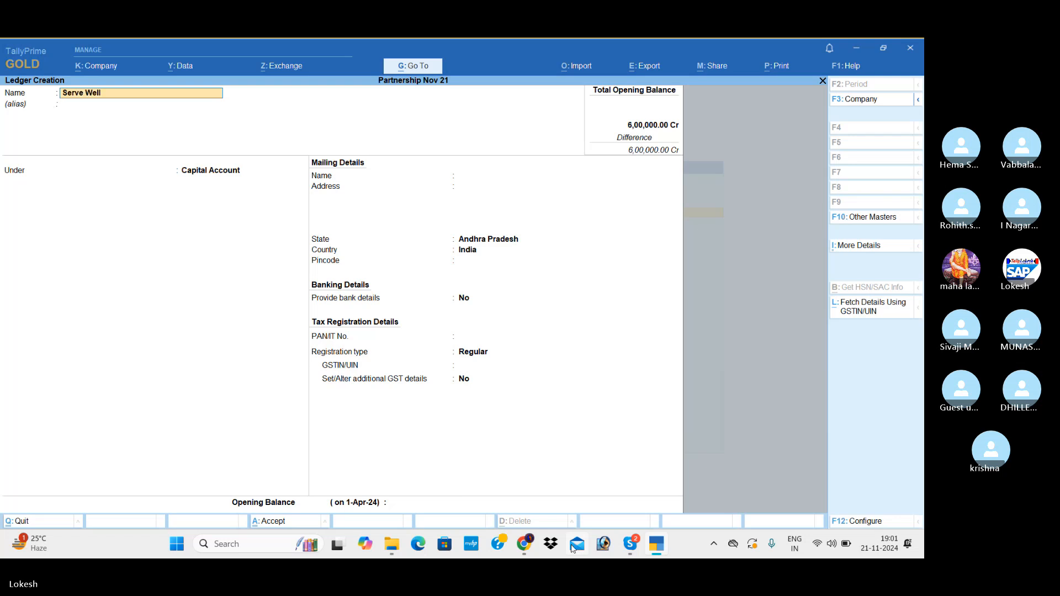
type(" Technologies")
key("Return")
key("Return")
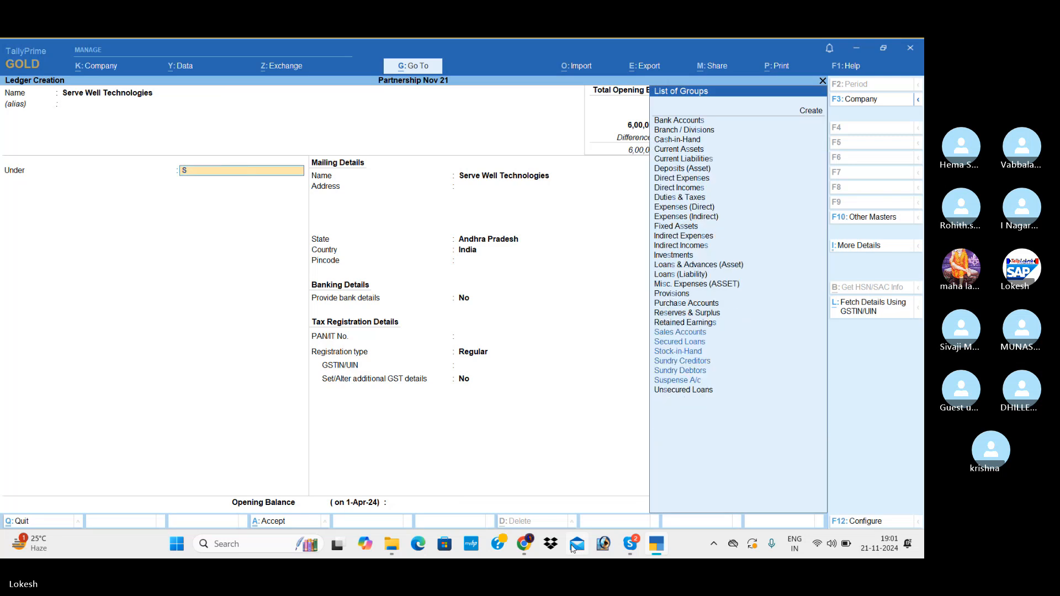
type("Sun")
Enter 37 as GSTIN/UIN for Serve Well Technologies, set the opening balance to 45000 Cr and save the ledger.
key("Return")
key("Return")
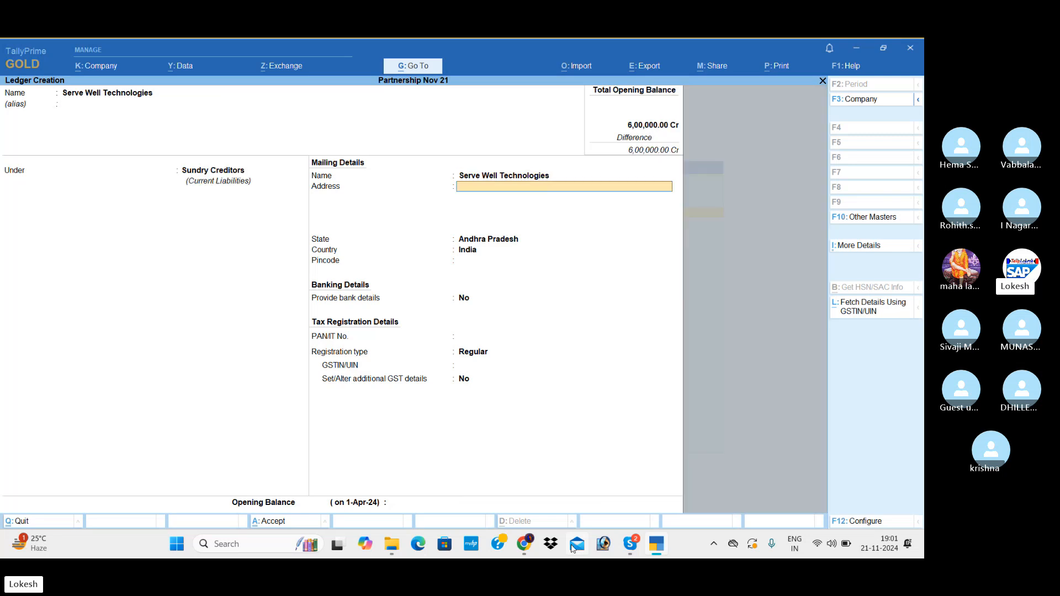
key("Return")
key("Return")
key("Return")
key("Return")
key("Return")
key("Return")
key("Return")
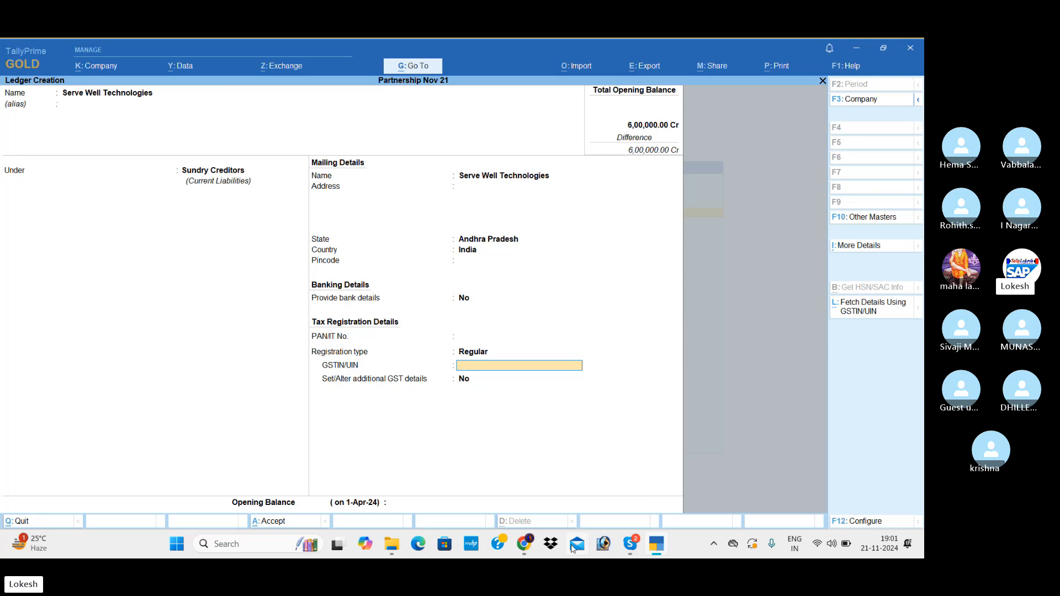
type("37")
key("Return")
key("Return")
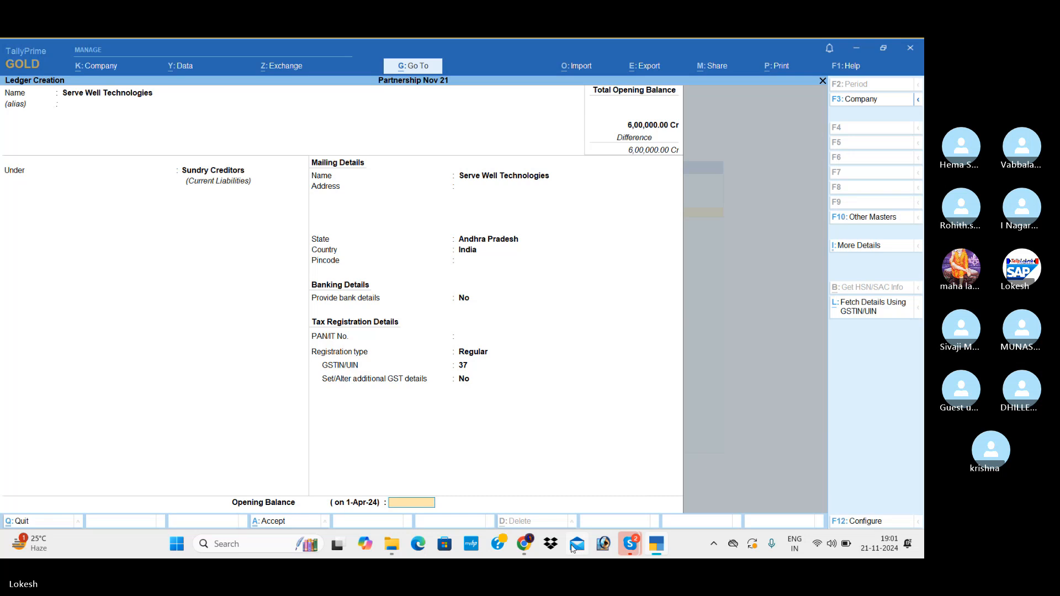
type("45000")
key("Return")
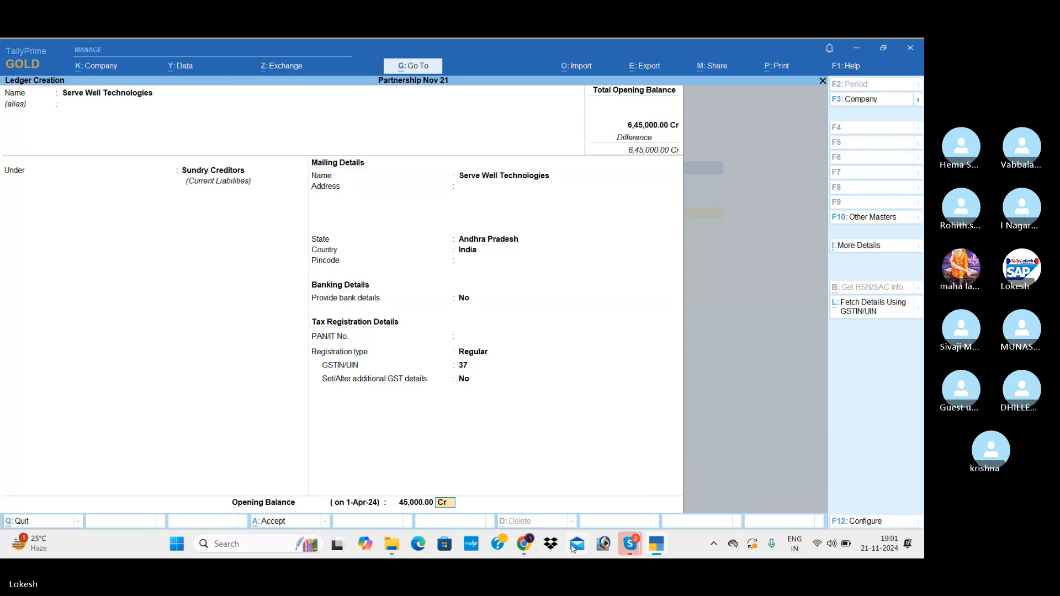
key("Return")
key("Return")
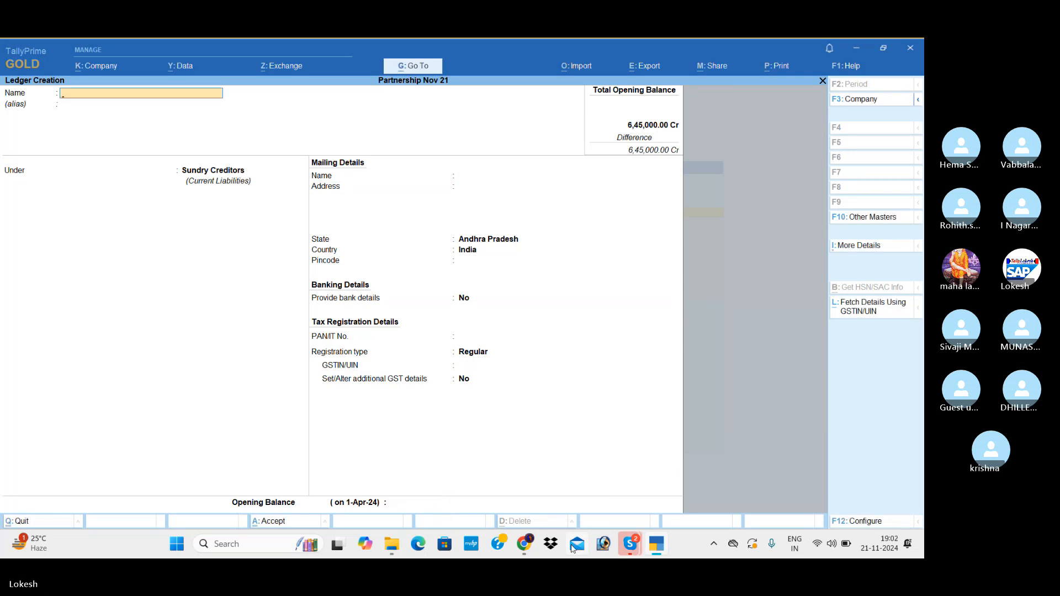
Start a ledger named Omega Infotech under Sundry Creditors, keeping the default mailing details.
type("Omega")
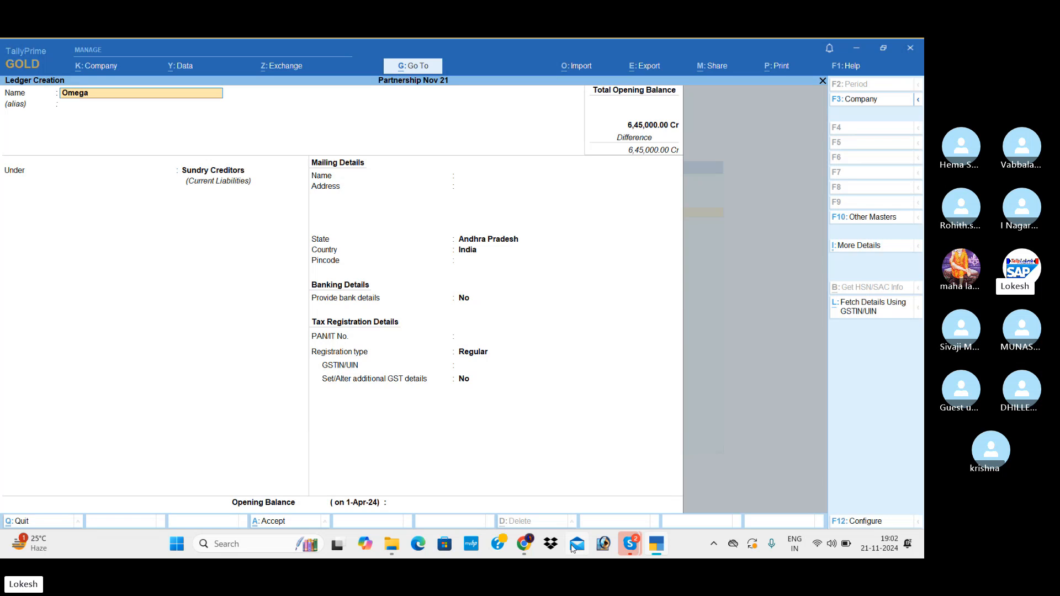
type(" Infotech")
key("Return")
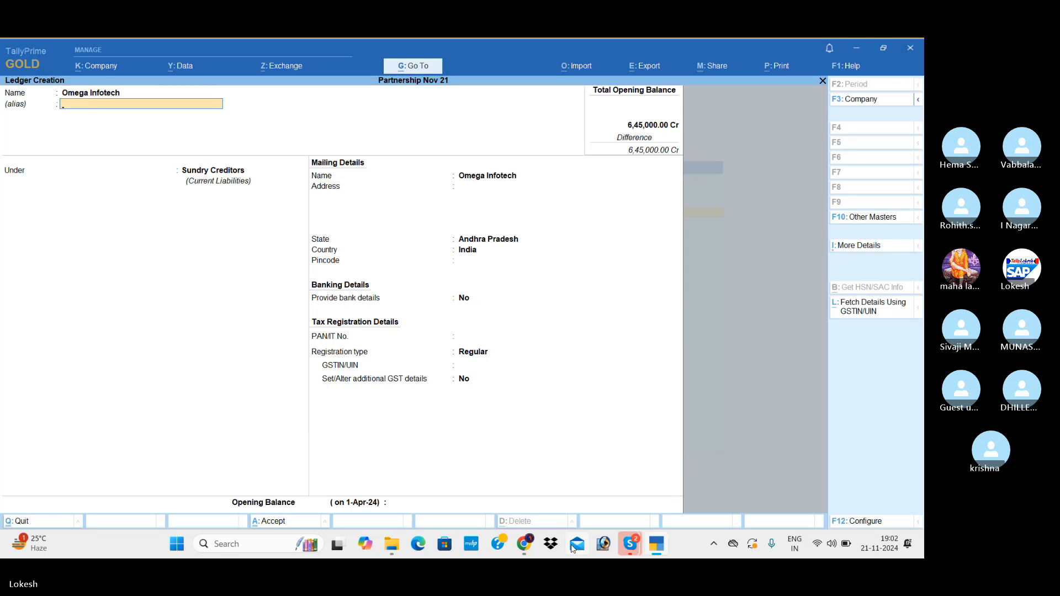
key("Return")
key("Return")
key("Return")
key("Return")
key("Return")
key("Return")
key("Return")
key("Return")
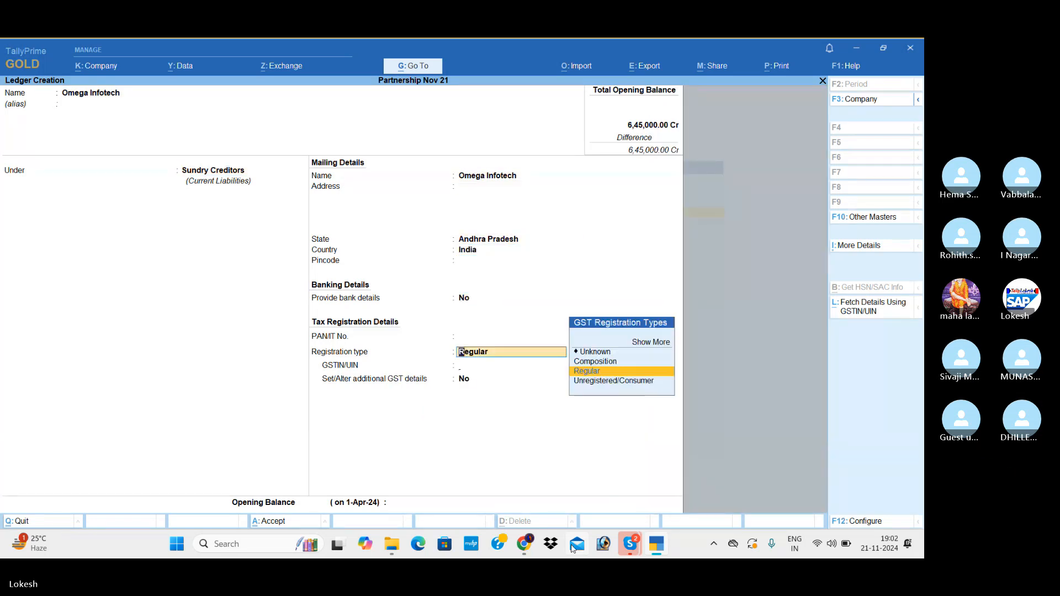
Keep the Regular registration with 37 as GSTIN/UIN for Omega Infotech, set the opening balance to 100000 Cr and save the ledger.
key("Return")
type("37")
key("Return")
key("Return")
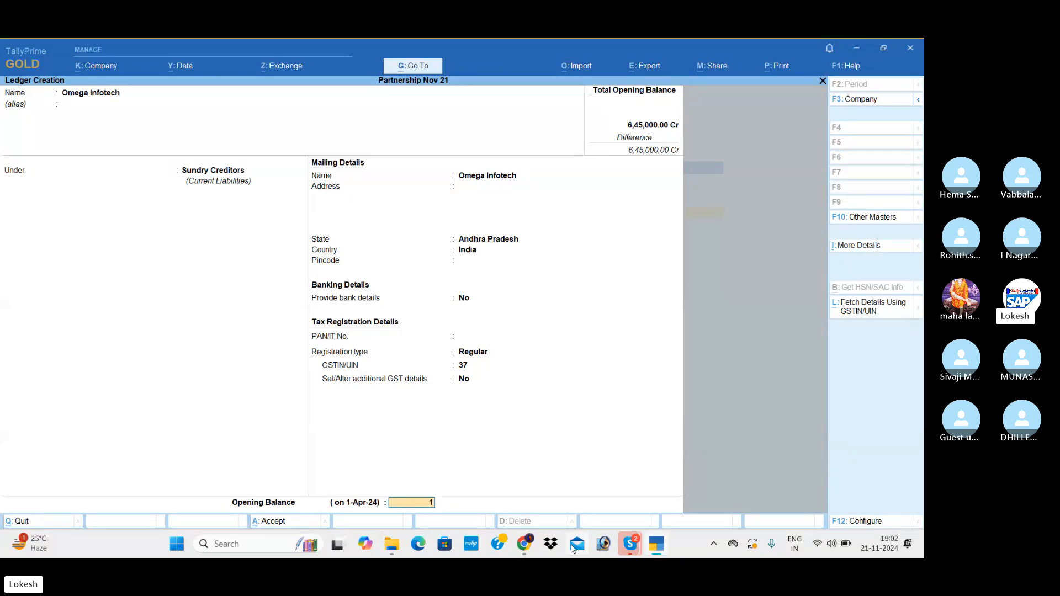
type("100000")
key("Return")
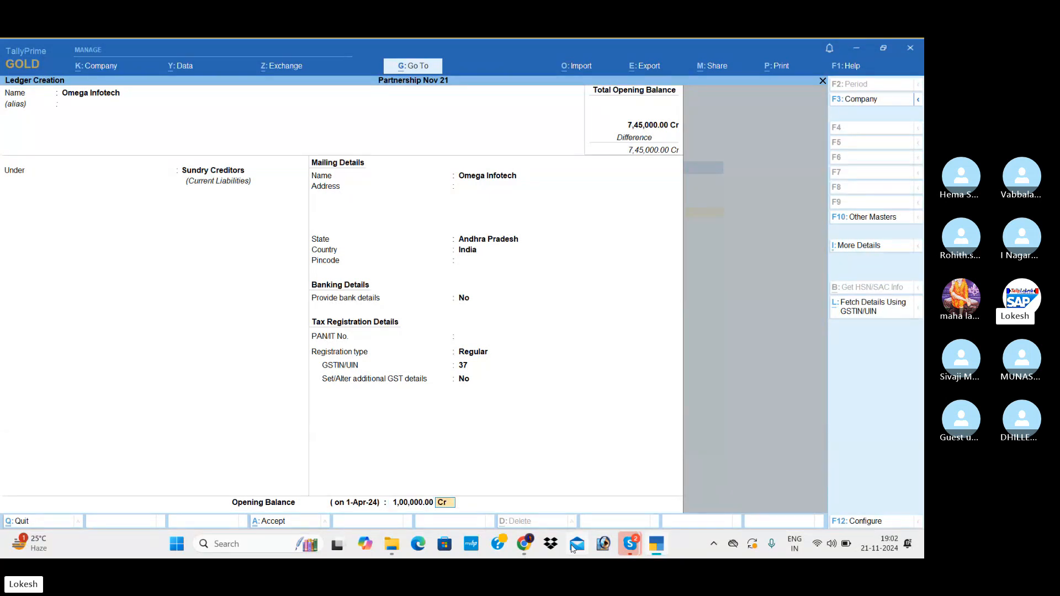
key("Return")
key("Return")
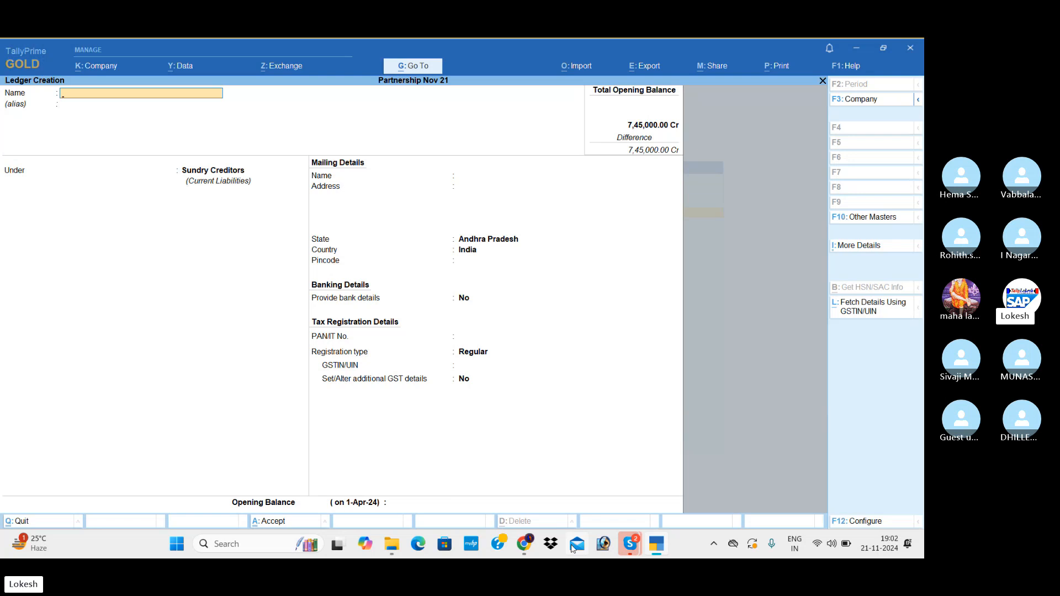
Start a ledger named Pigeon One Tech Services under Sundry Creditors, keeping the default mailing details and Regular registration.
type("Pigeio")
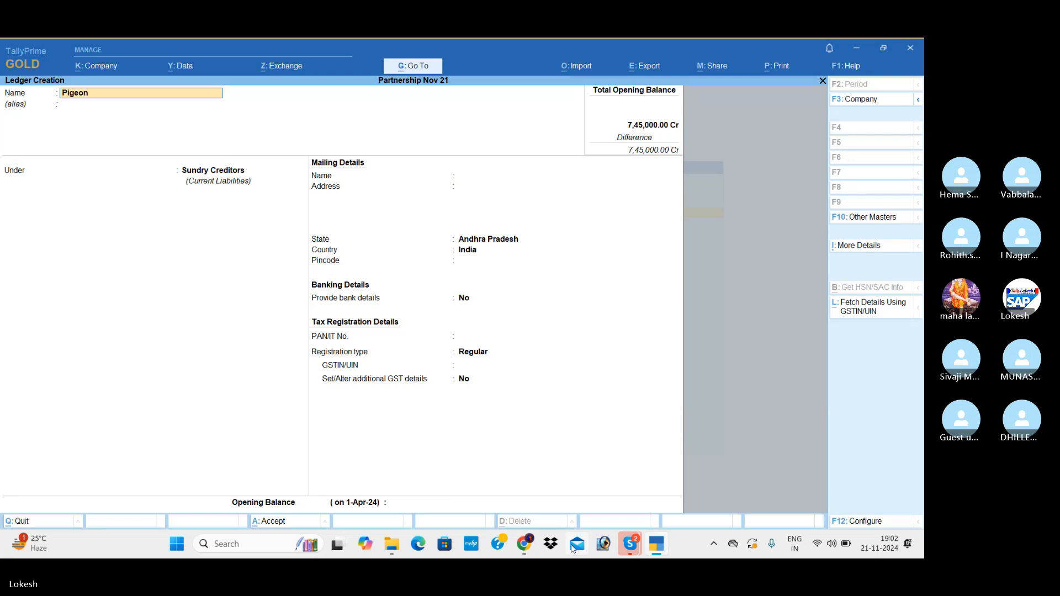
type(" one TECH")
key("BackSpace")
key("BackSpace")
key("BackSpace")
type("ech Services")
key("Return")
key("Return")
key("Return")
key("Return")
key("Return")
key("Return")
key("Return")
key("Return")
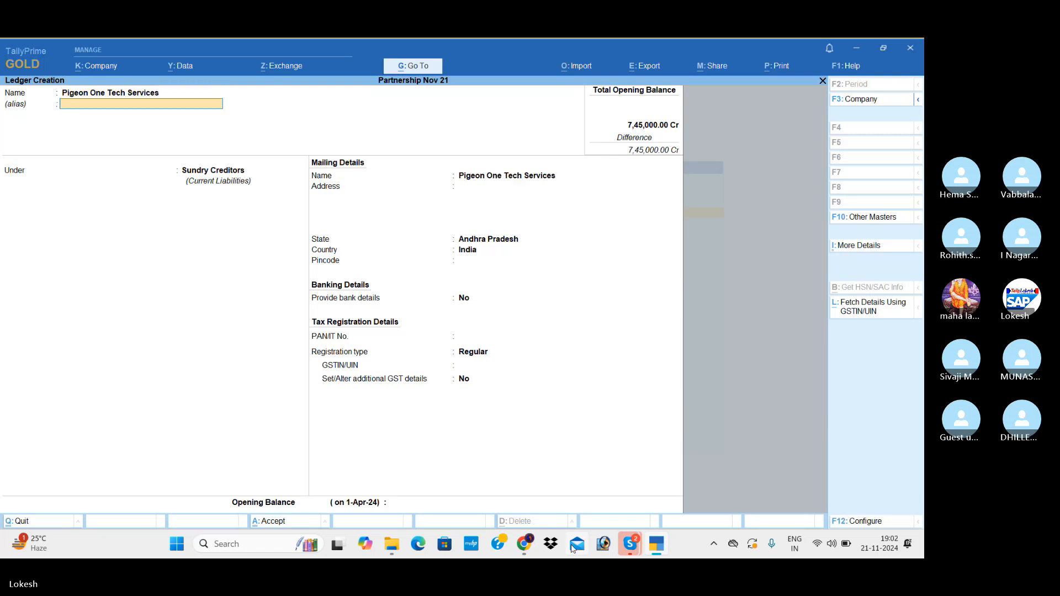
key("Return")
Enter 37 as GSTIN/UIN for Pigeon One Tech Services, set the opening balance to 20500 Cr and save the ledger.
key("Return")
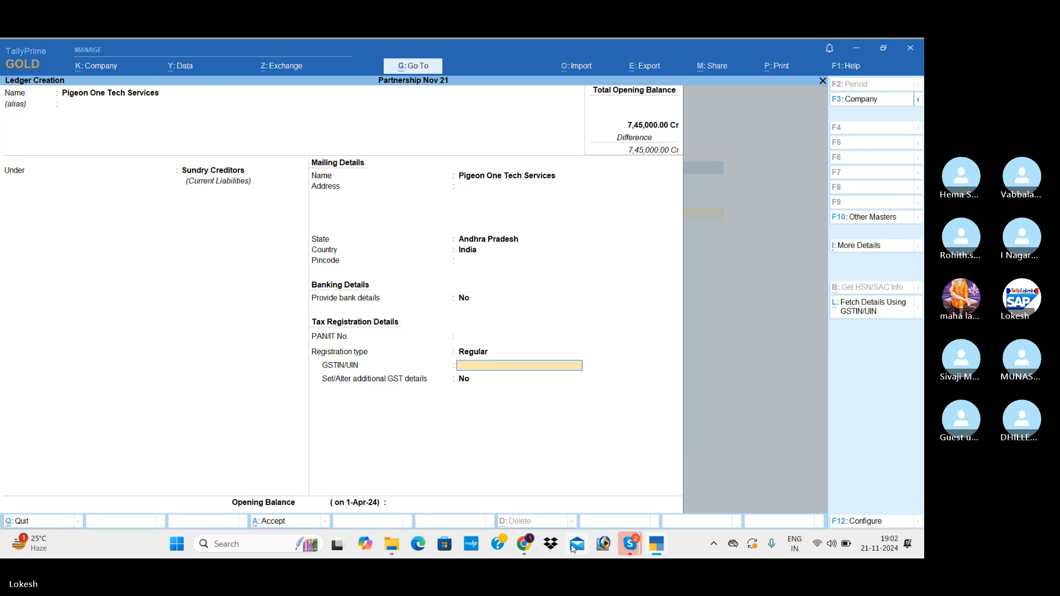
type("37")
key("Return")
key("Return")
key("Return")
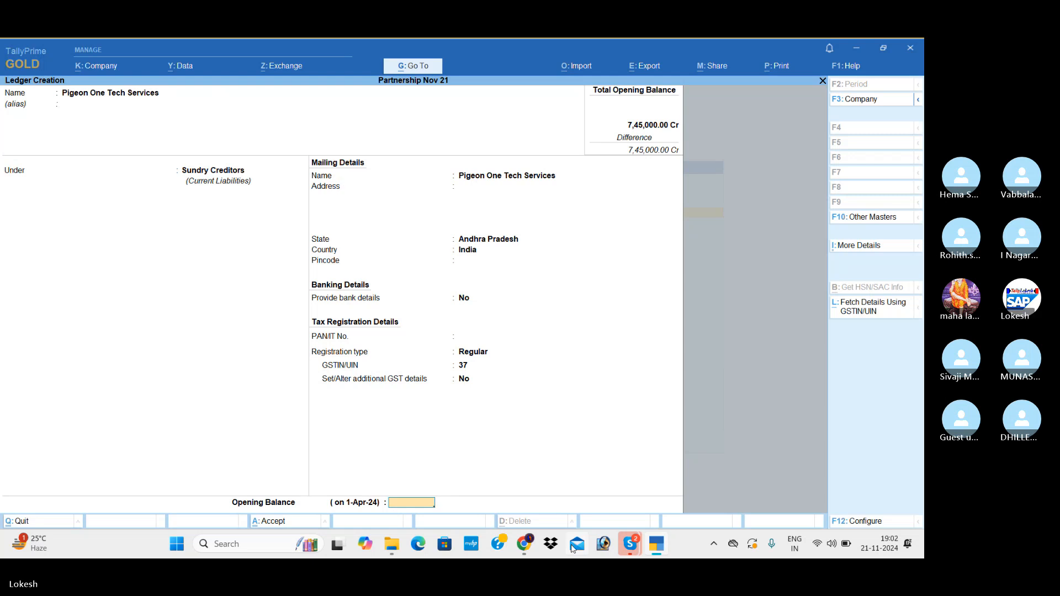
type("20500")
key("Return")
key("Return")
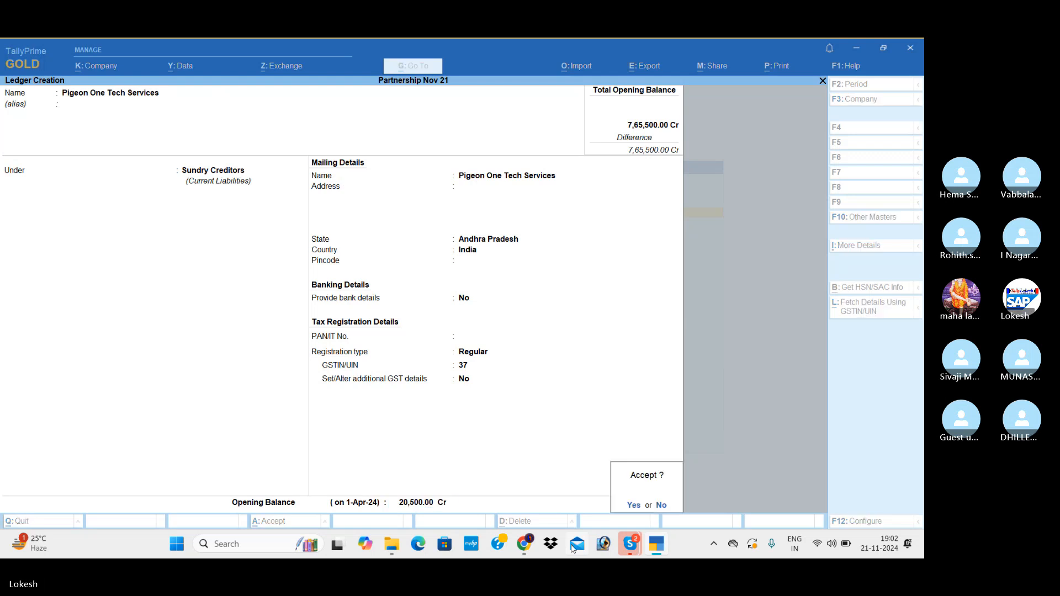
key("Return")
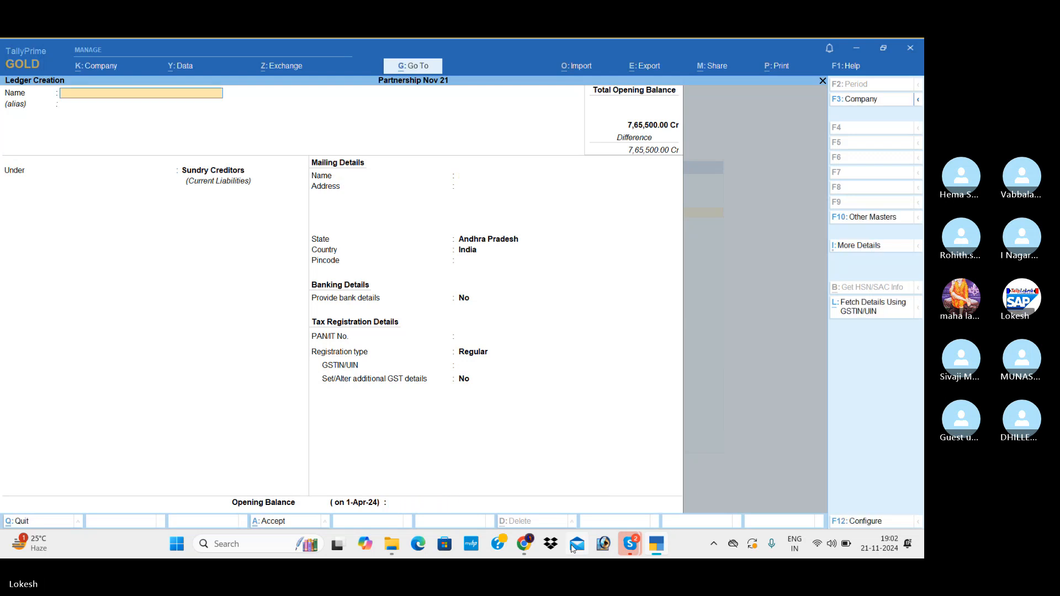
Start a ledger named Electricity Charegs Payable and place it under Provisions.
type("Electricity Charegs")
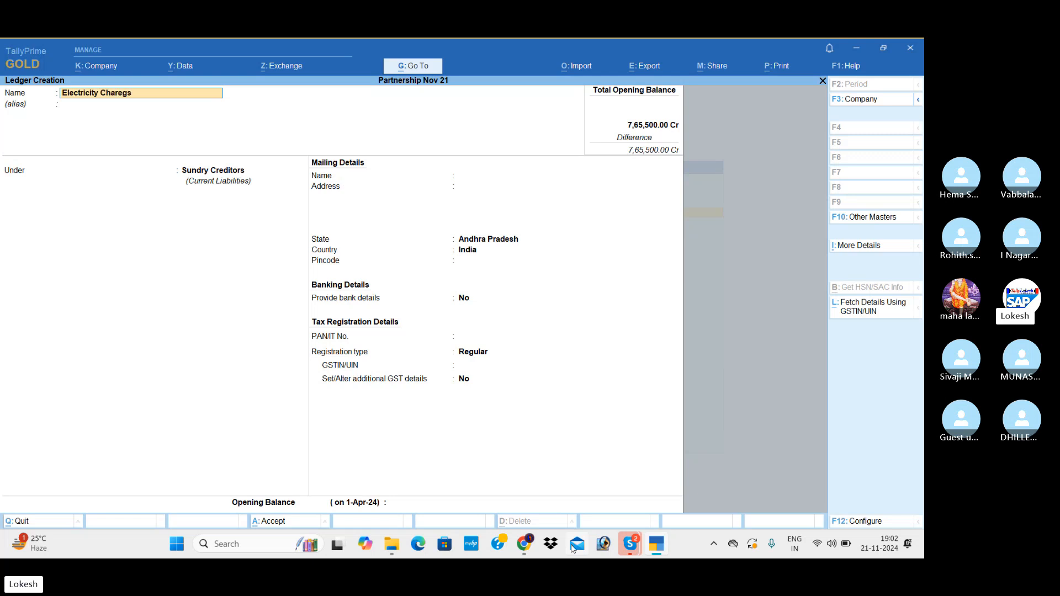
type(" Payable")
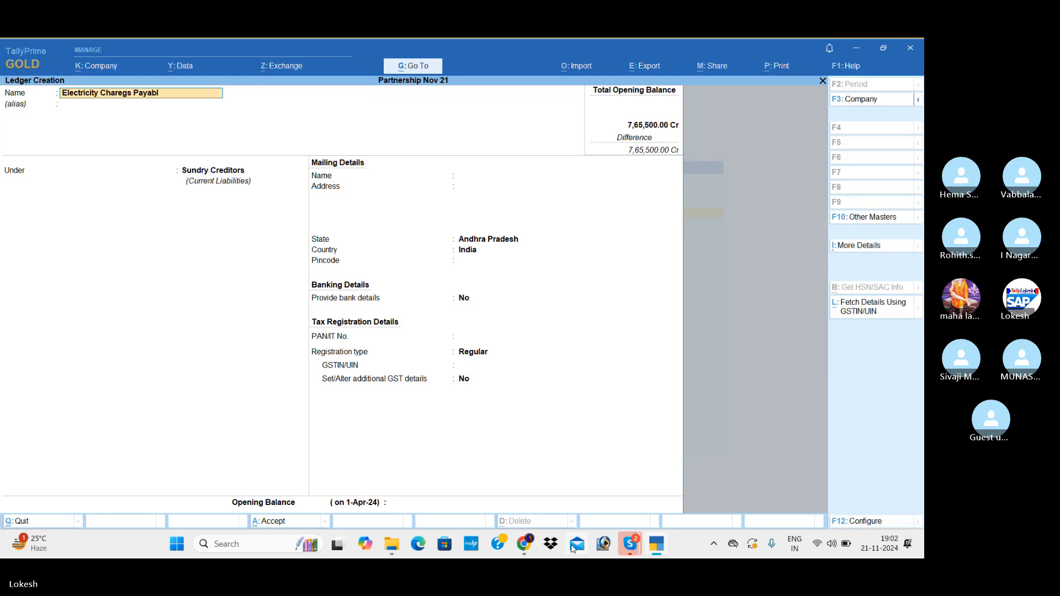
key("Return")
key("Return")
type("Pr")
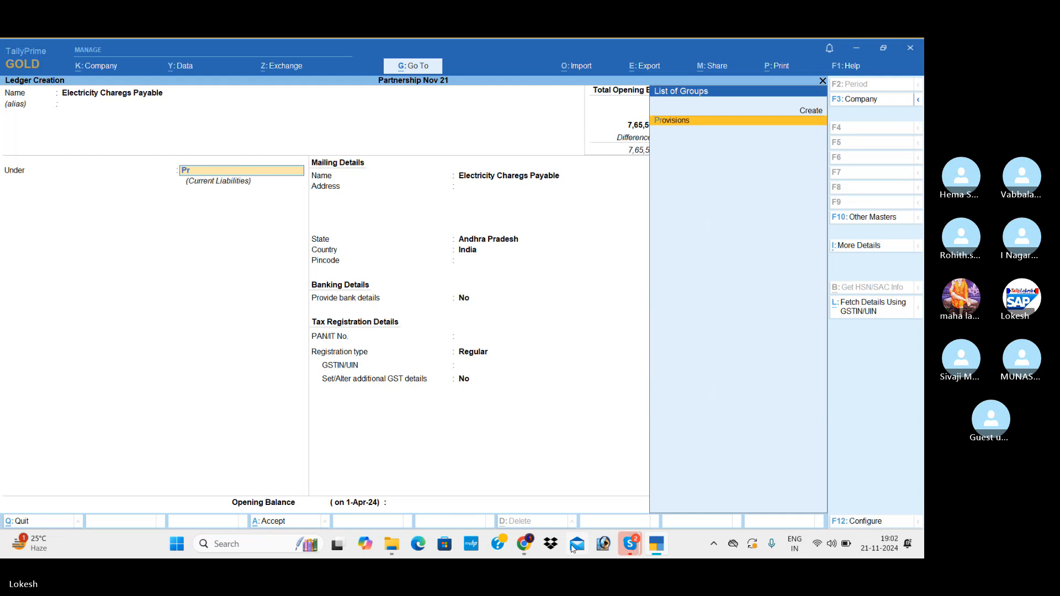
key("Return")
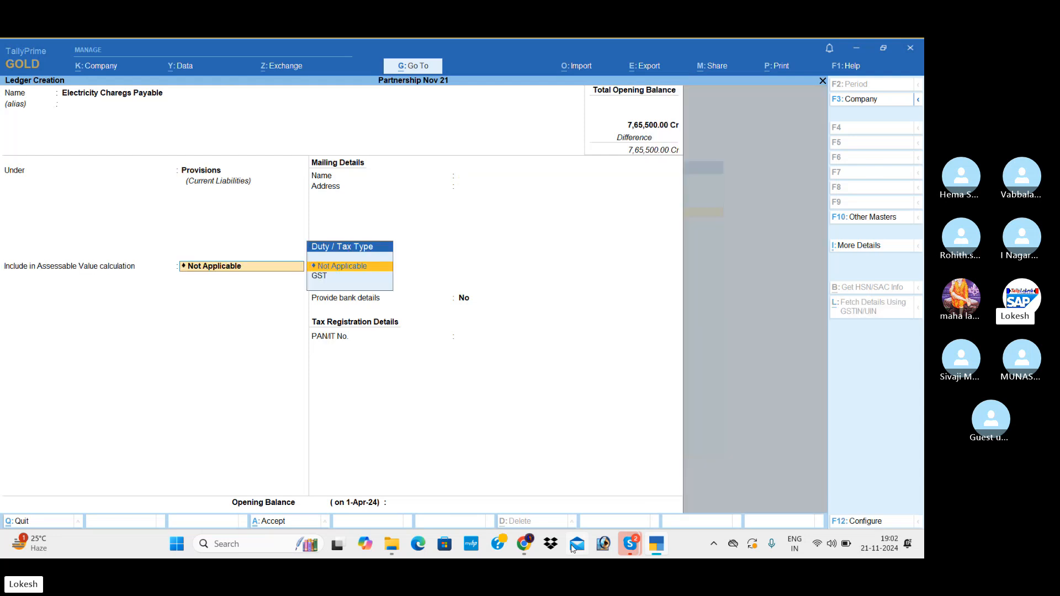
Keep assessable value calculation Not Applicable, set the electricity payable ledger's opening balance to 2500 Cr and save it.
key("Return")
key("Return")
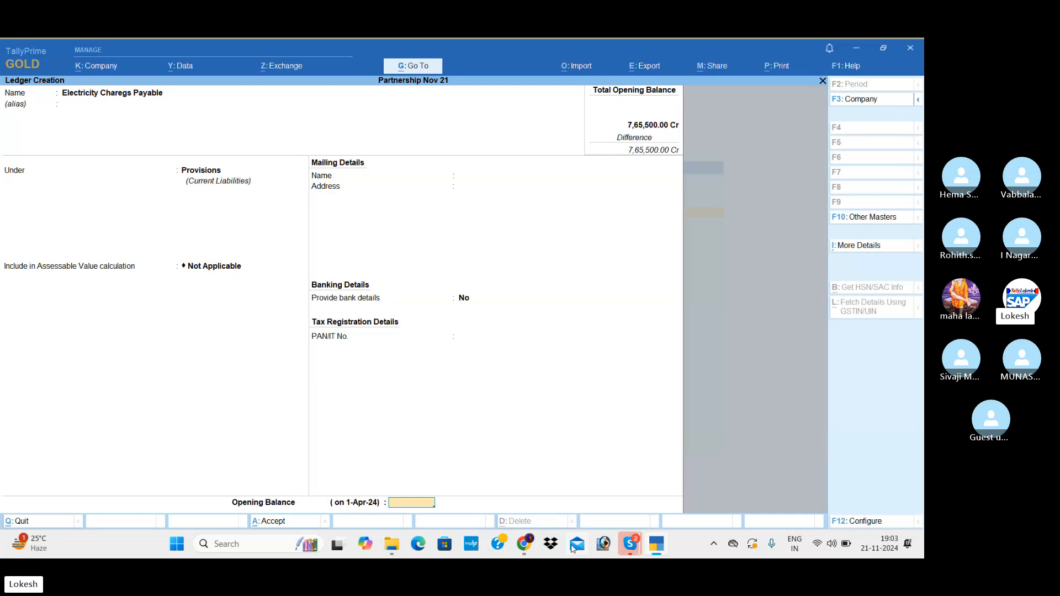
type("2500")
key("Return")
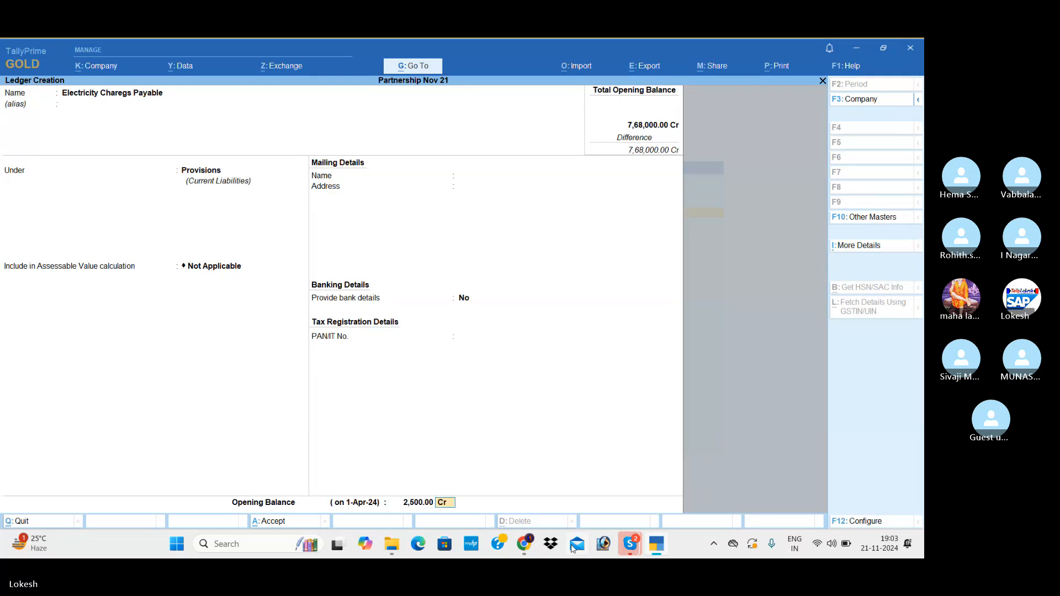
key("Return")
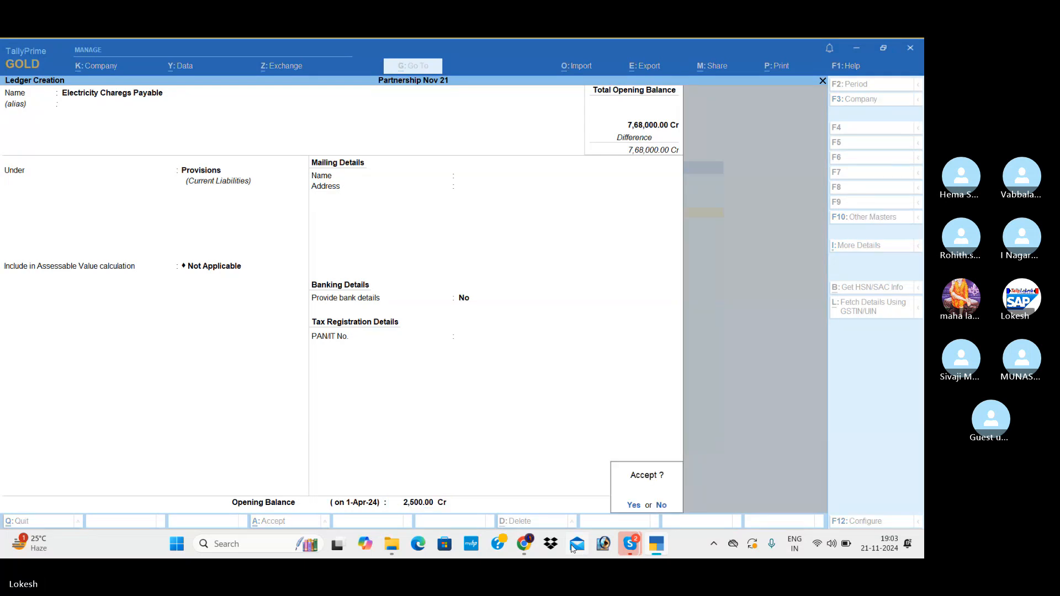
key("Return")
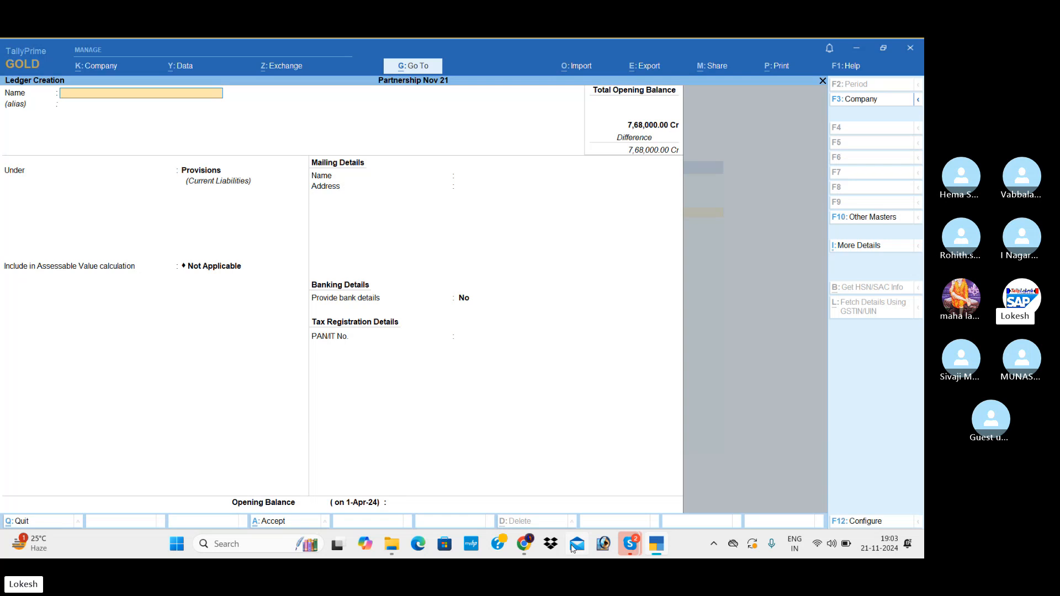
Create a ledger named Salary Payable under Provisions with an opening balance of 10000 Cr and save it.
type("Salary Payable")
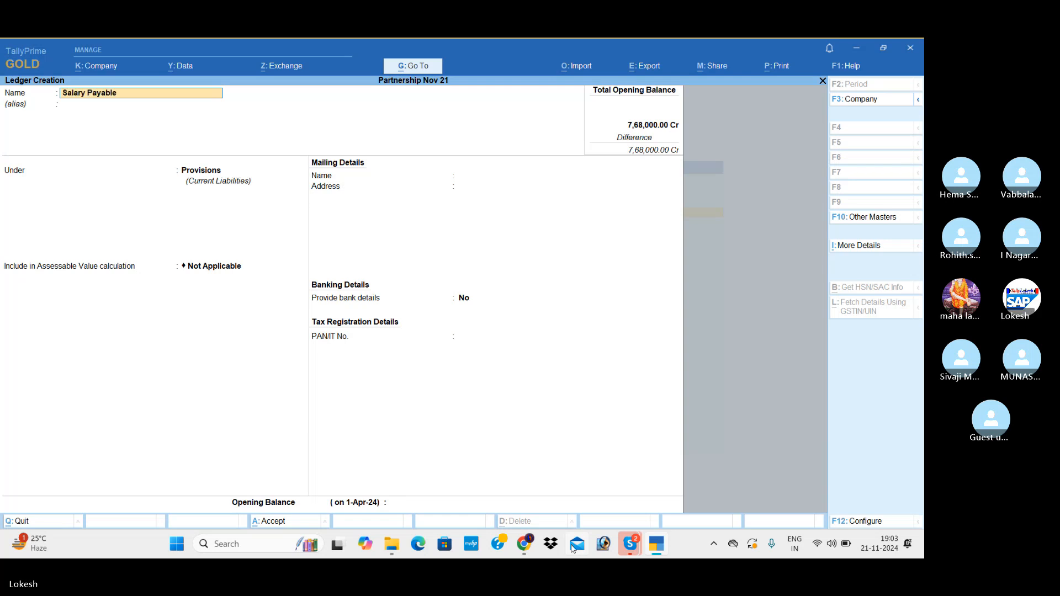
key("Return")
key("Return")
key("Return")
key("Return")
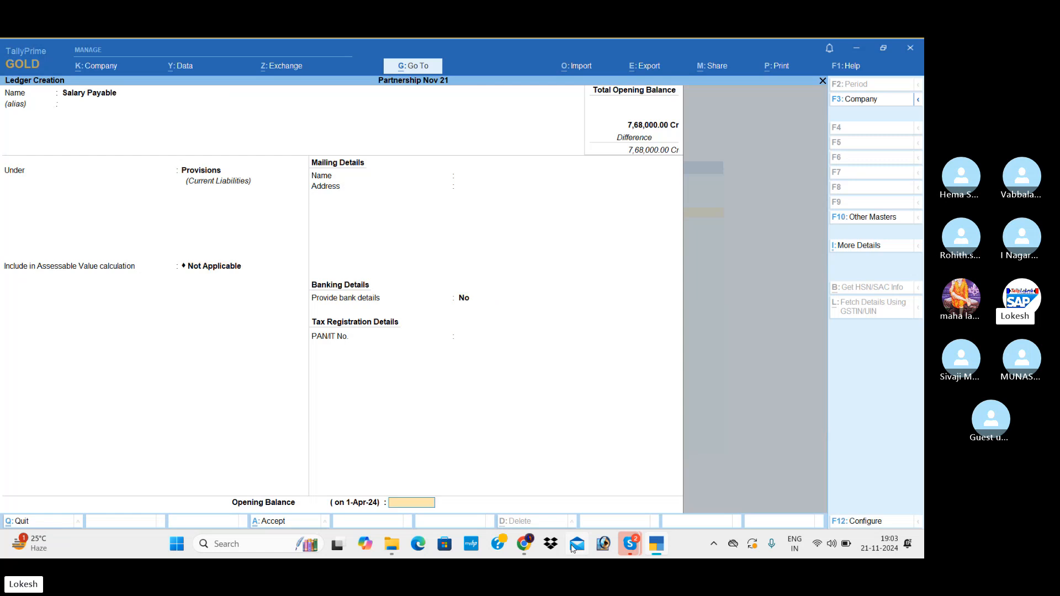
type("10")
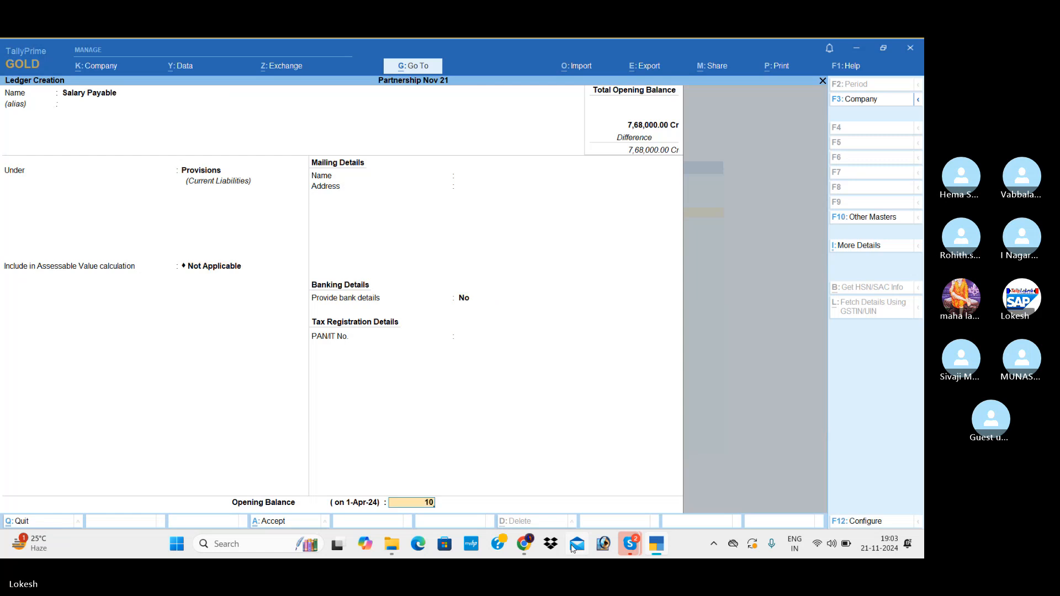
type(",000")
key("Return")
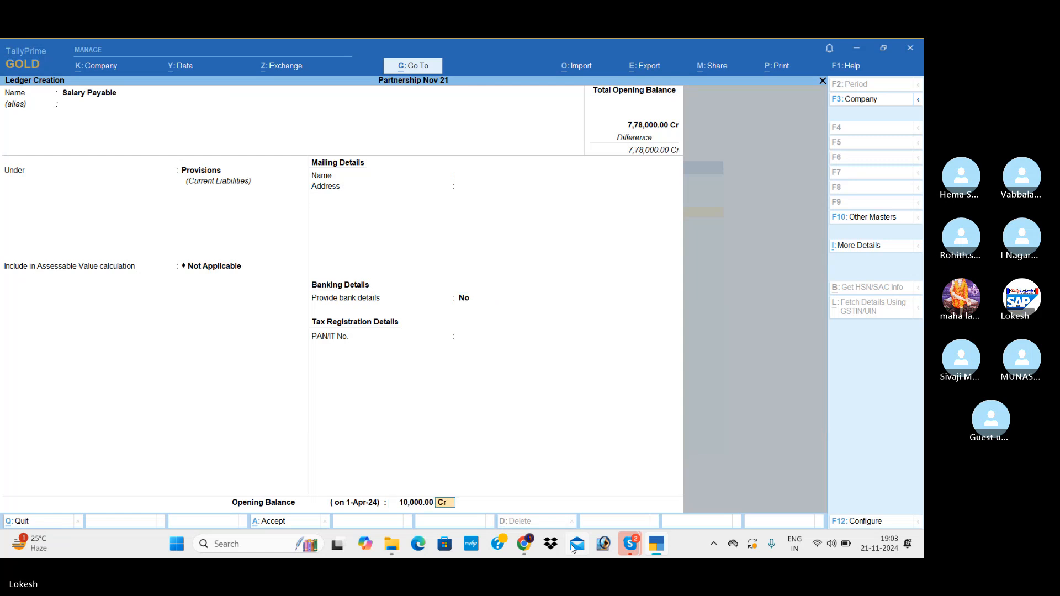
key("Return")
Start a ledger named Telephone Charges Payable, keeping it under Provisions with the default assessable value and bank detail settings.
key("Return")
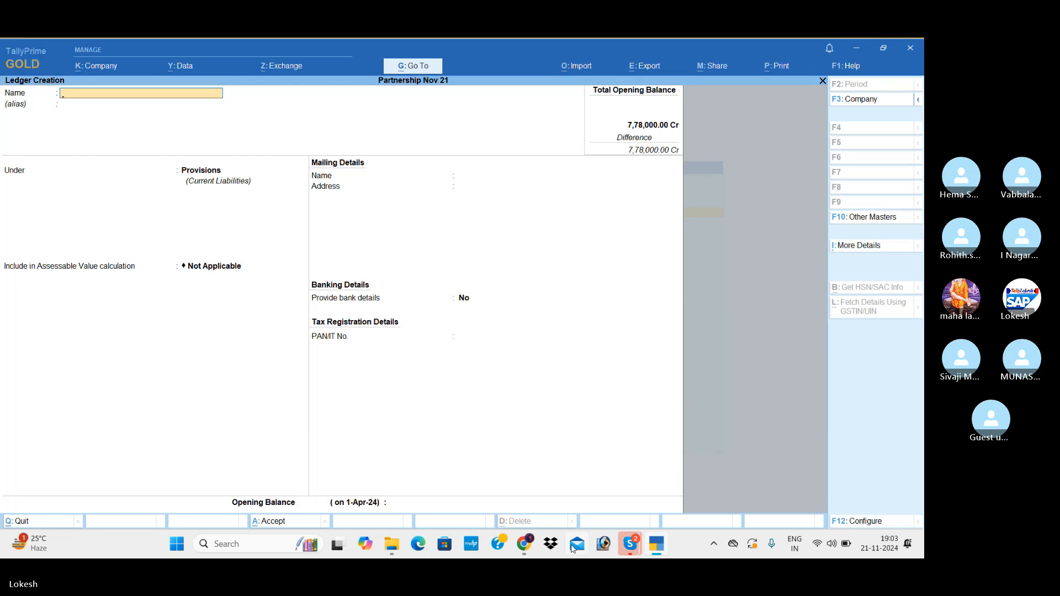
type("Telephone Charges Payable")
key("Return")
key("Return")
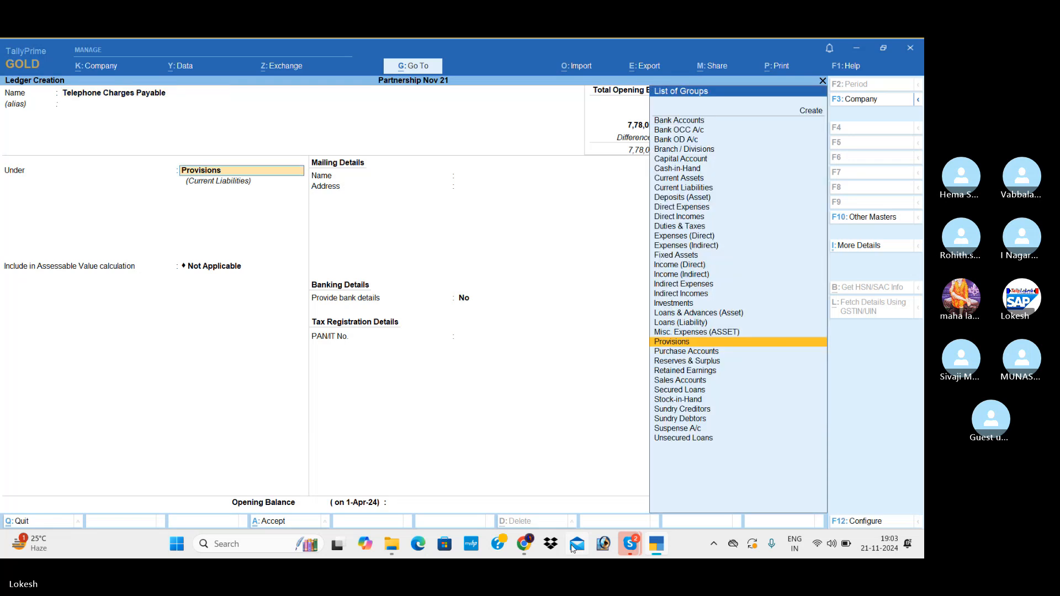
key("Return")
key("Return")
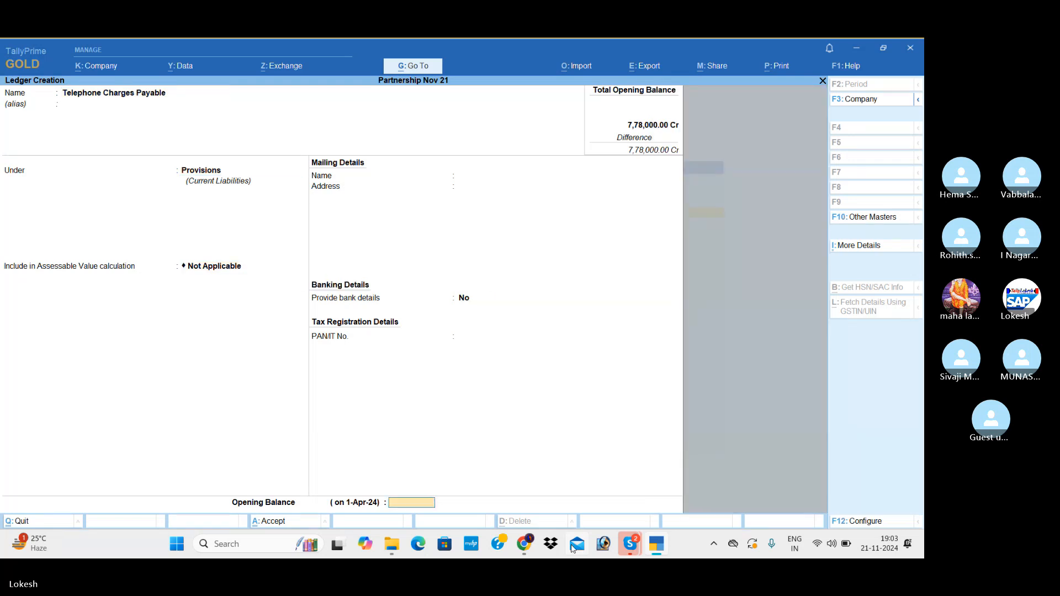
Set the opening balance of Telephone Charges Payable to 3000 Cr and save the ledger.
type("3000")
key("Return")
key("Return")
key("Return")
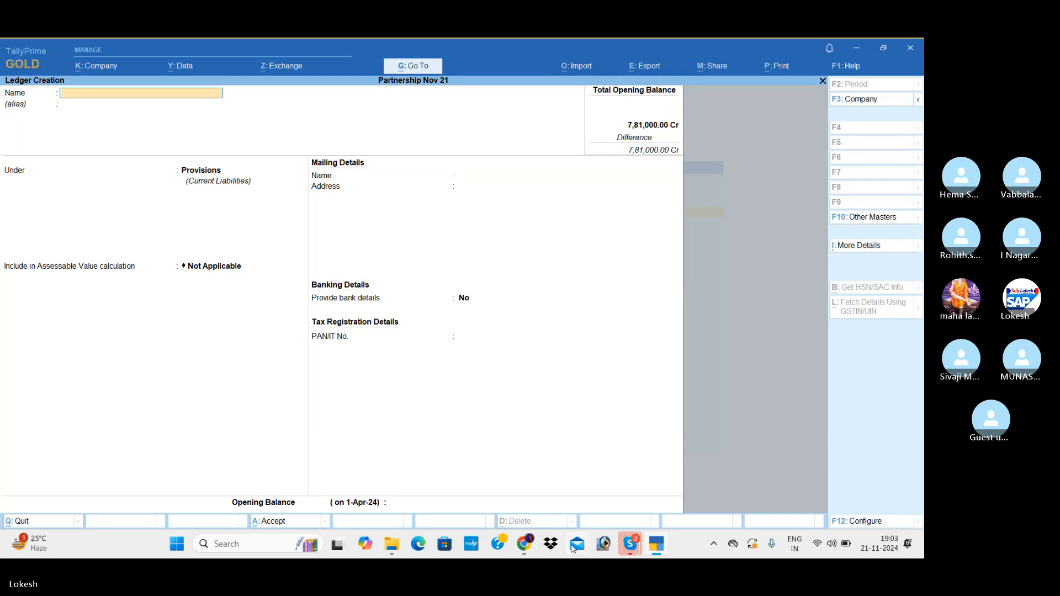
Create a ledger named Income Tax Payable under Provisions with an opening balance of 15000 Cr and save it.
type("In")
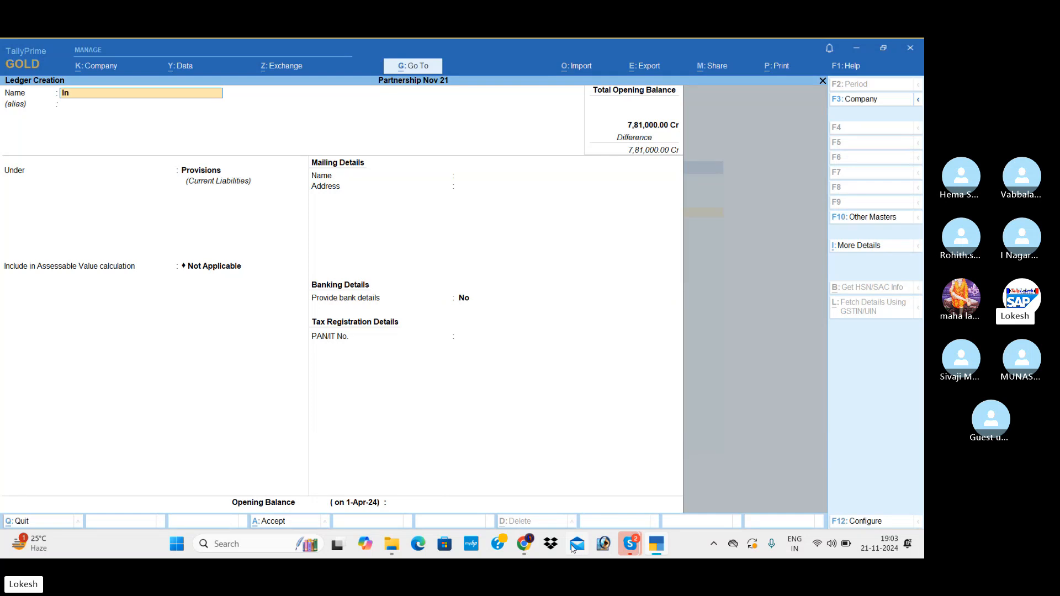
type("come Tax P")
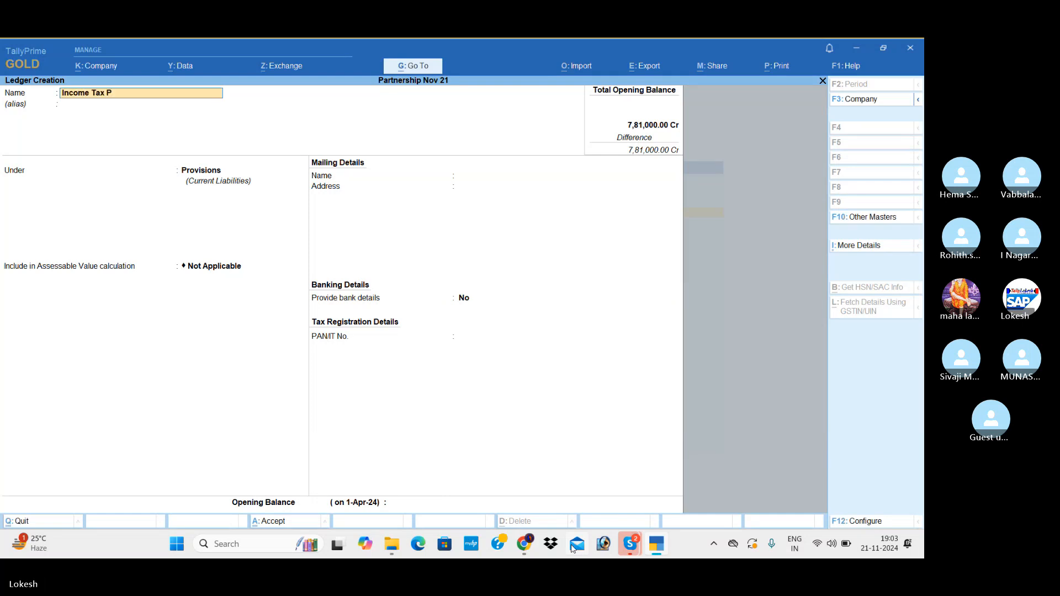
type("ayable")
key("Return")
key("Return")
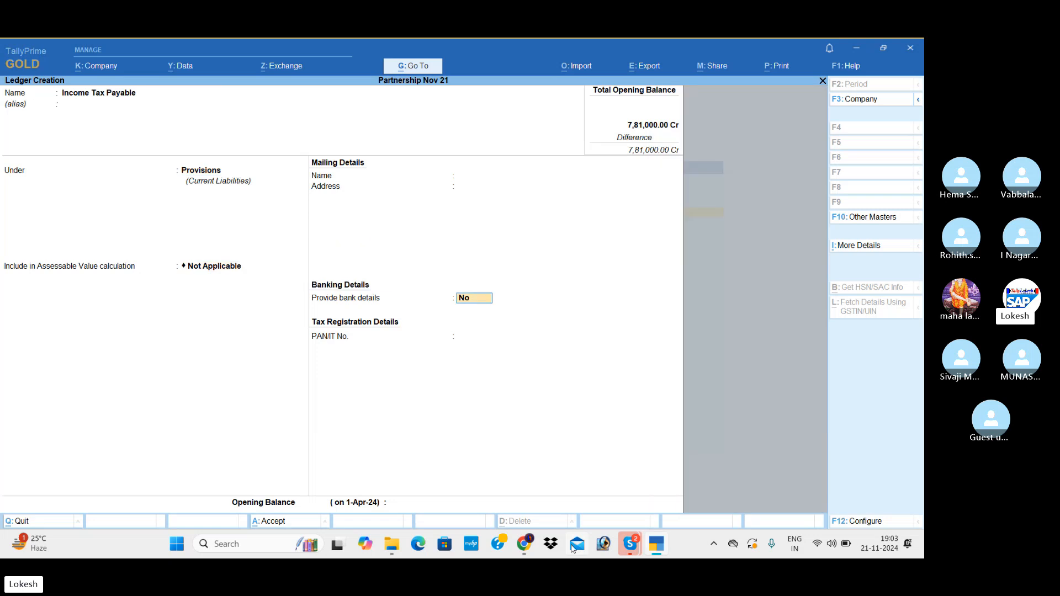
key("Return")
key("Return")
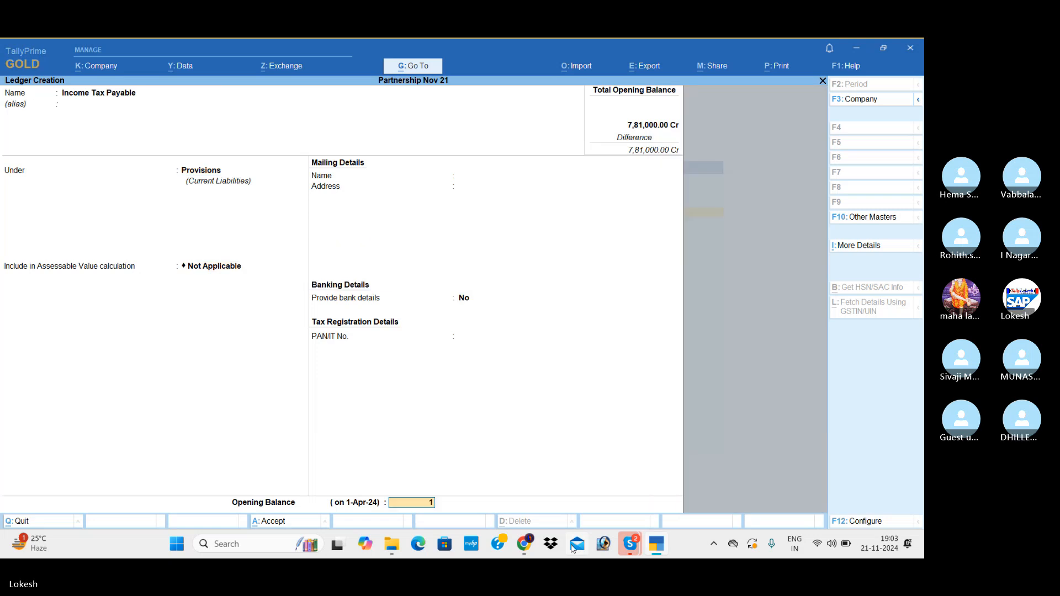
type("15000")
key("Return")
key("Return")
key("Return")
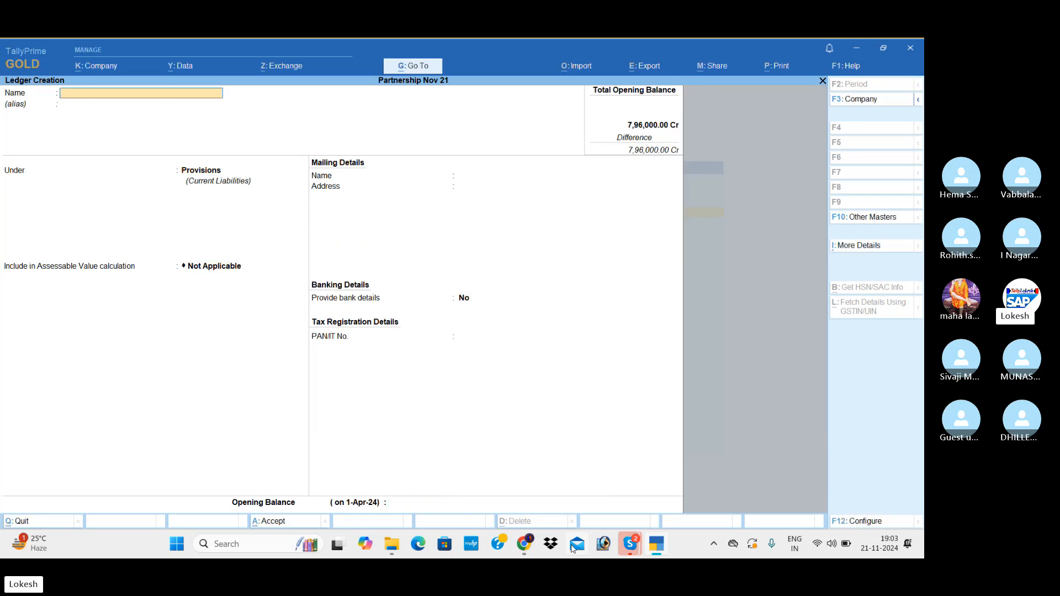
Start a new ledger named Motor Vehicle.
type("Motor Vech")
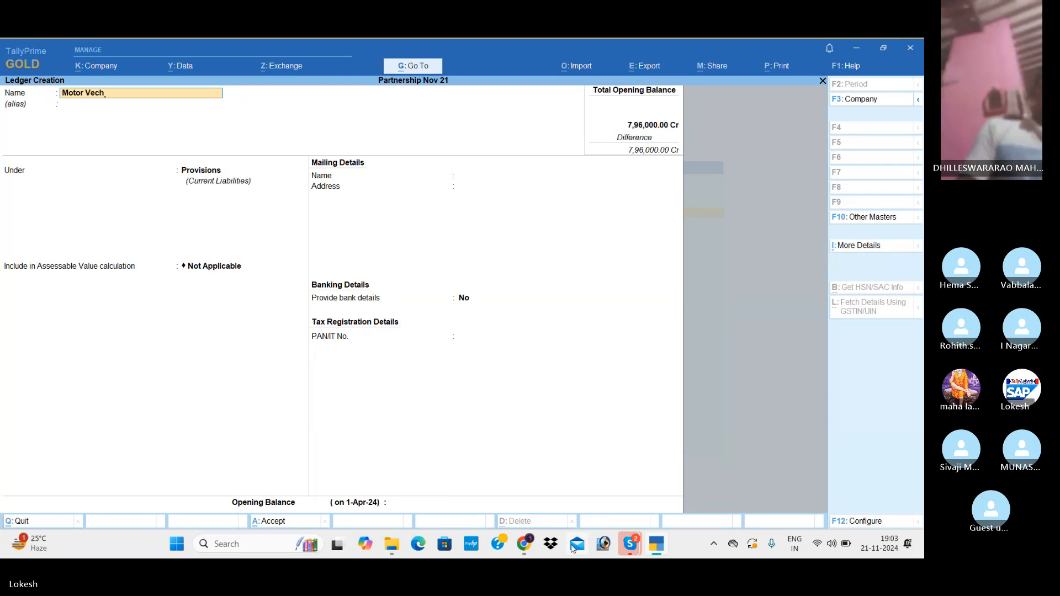
key("BackSpace")
key("BackSpace")
type("hicle")
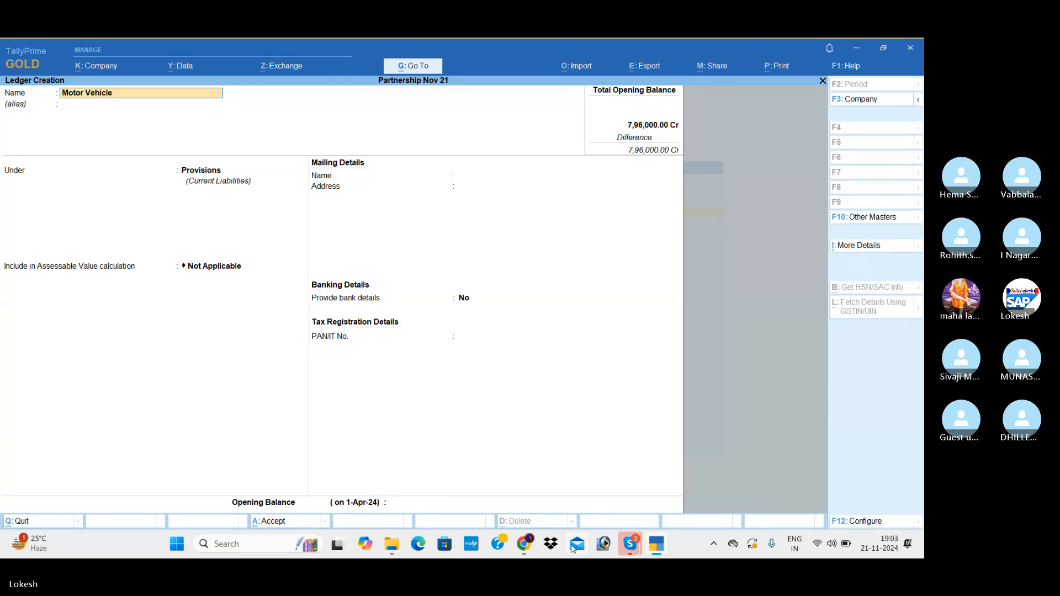
key("Return")
key("Return")
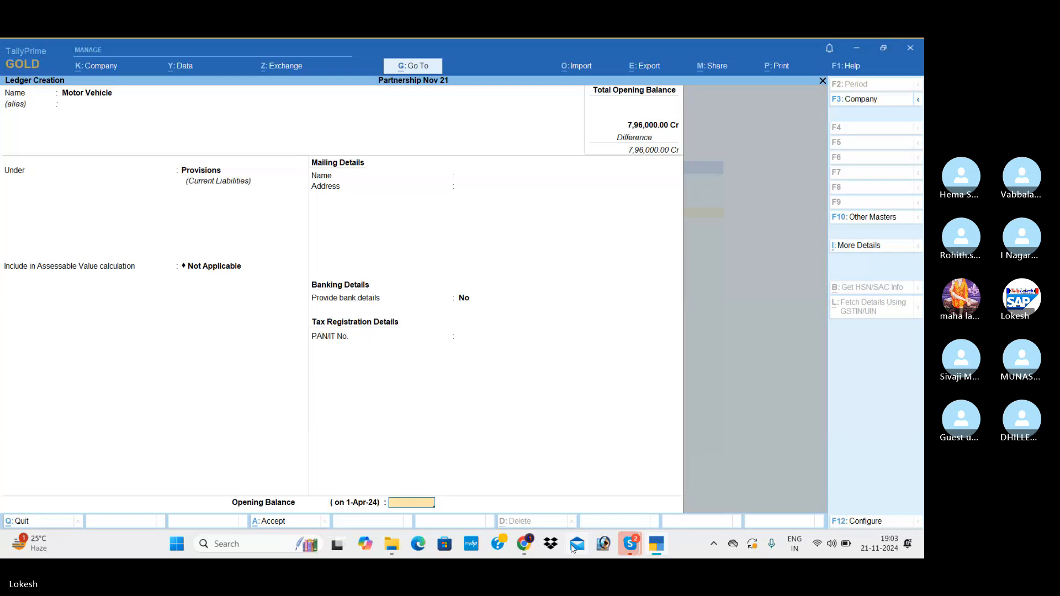
type("1000")
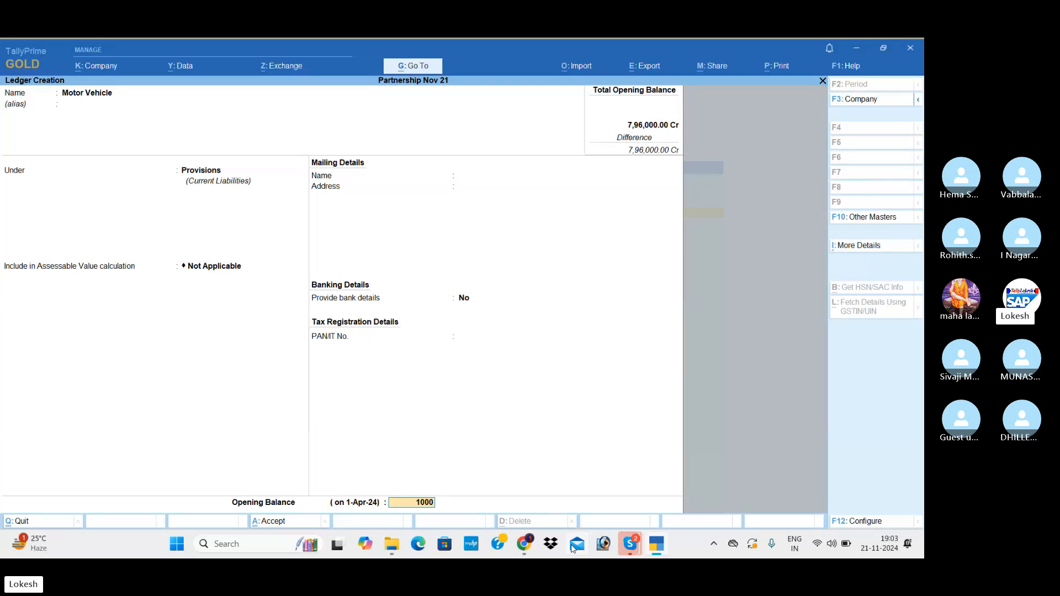
key("BackSpace")
key("BackSpace")
key("BackSpace")
key("BackSpace")
key("BackSpace")
key("BackSpace")
key("BackSpace")
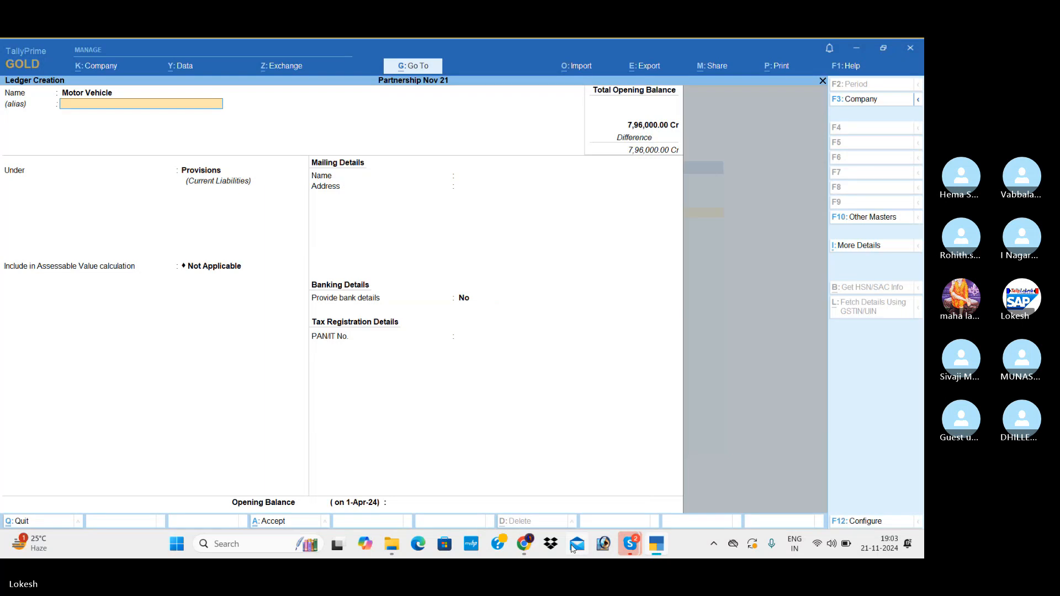
Place the Motor Vehicle ledger under Fixed Assets, keeping GST applicability as Applicable and HSN and rate details as per Company/Group.
key("Return")
type("F")
key("Return")
key("Return")
key("Return")
Set the Motor Vehicle ledger's type of supply to Services and keep the default mailing, banking and tax registration details.
key("Return")
key("Return")
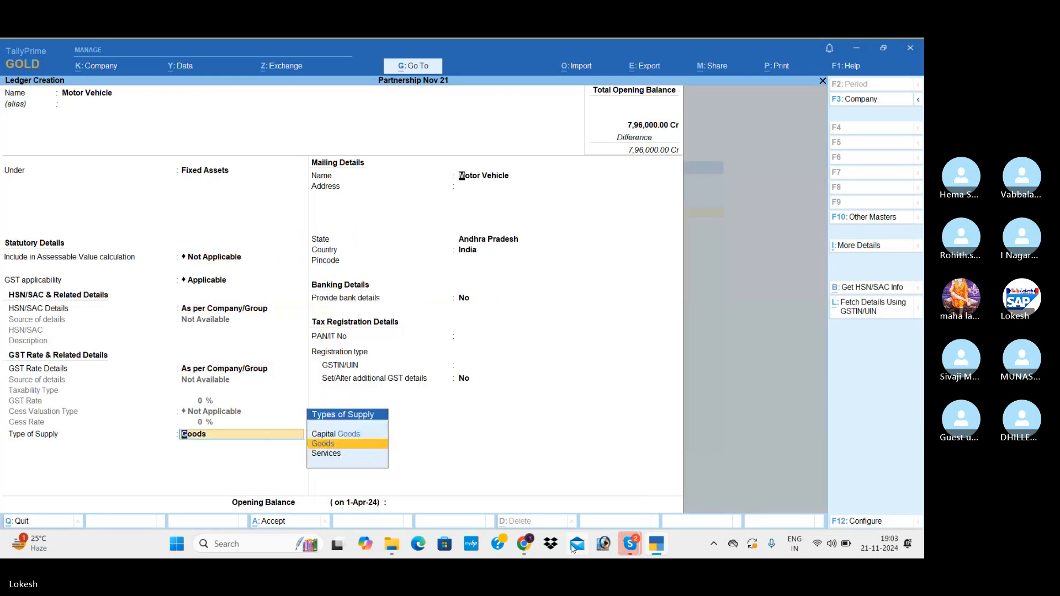
key("Return")
key("BackSpace")
key("Down")
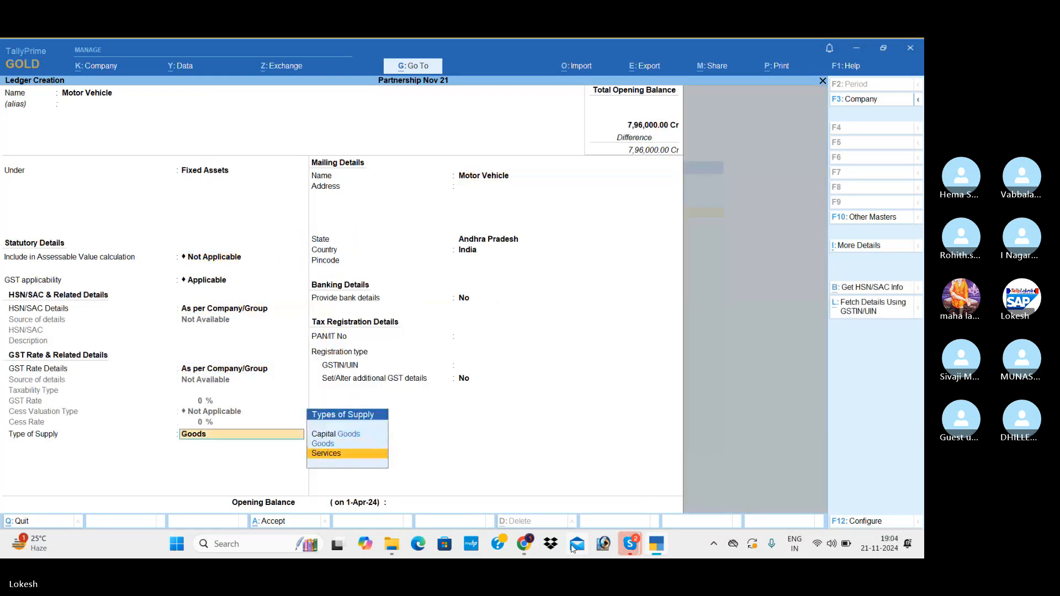
key("Return")
key("Return")
key("Return")
key("Return")
key("Return")
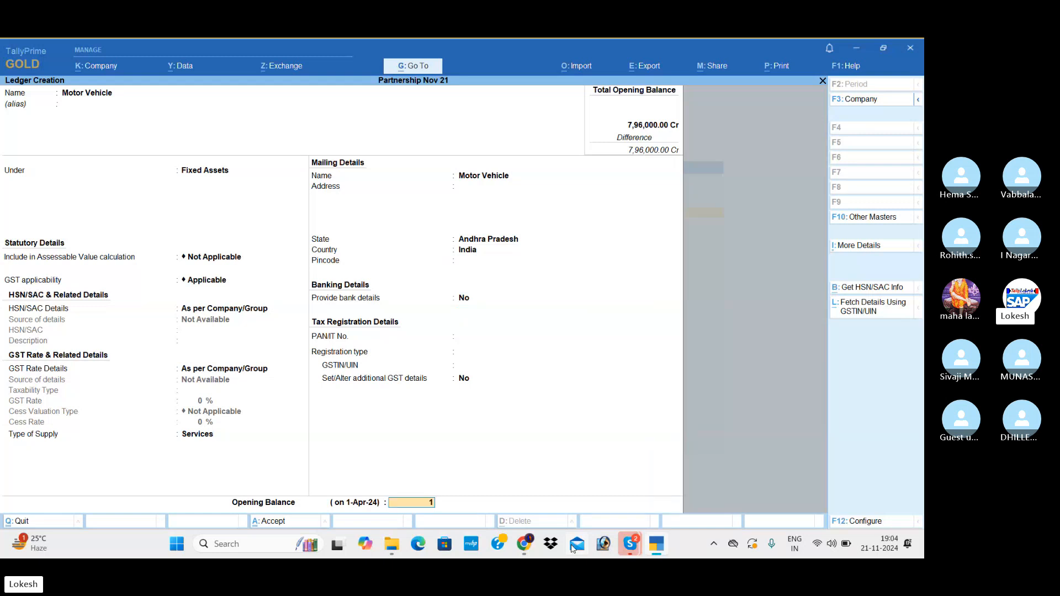
Set the Motor Vehicle ledger's opening balance to 100000 Dr and save the ledger.
type("100000")
key("Return")
key("Return")
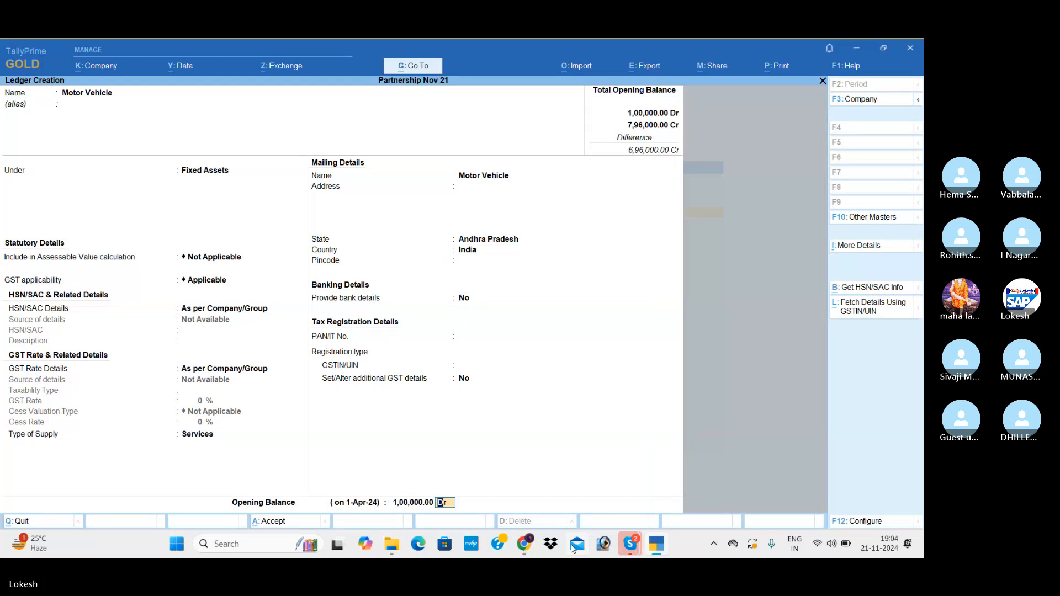
Start a ledger named Furniture under Fixed Assets, keeping the default GST details, Goods as type of supply and default mailing details.
key("Return")
type("Fu")
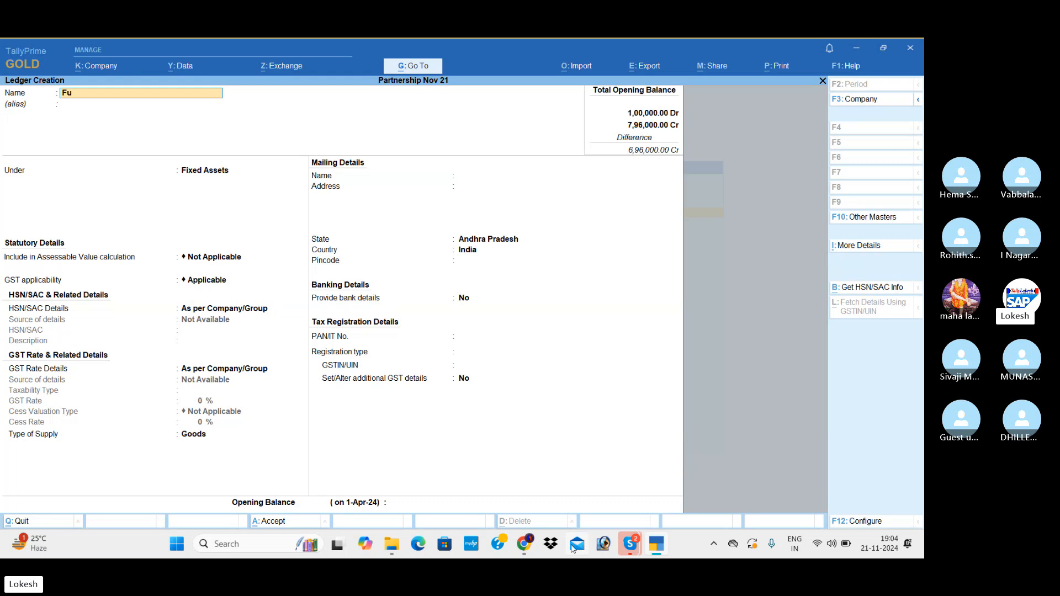
type("rniture")
key("Return")
key("Return")
key("Return")
key("Return")
key("Return")
key("Return")
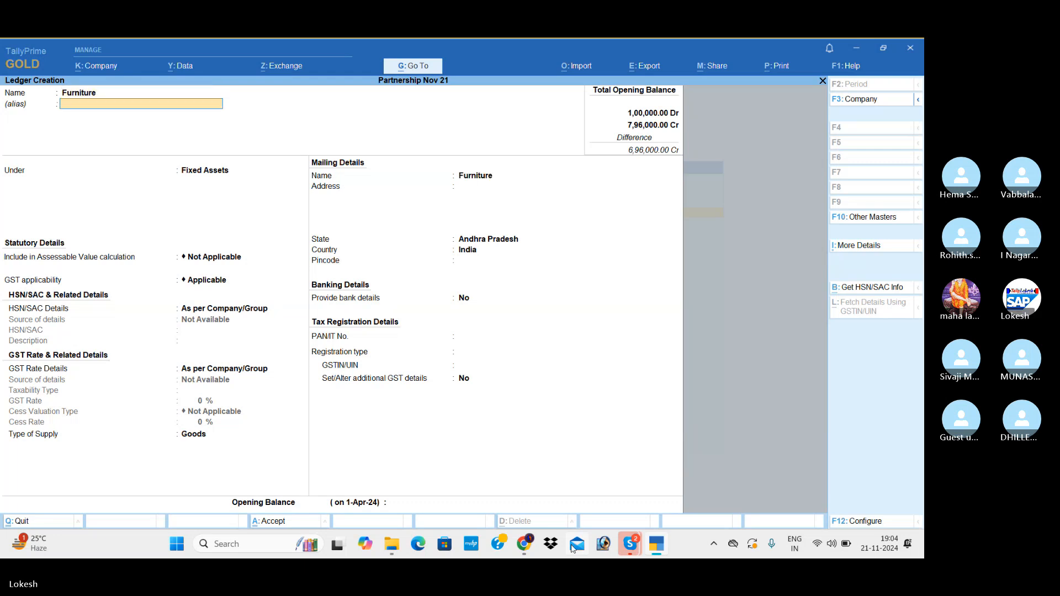
key("Return")
key("Return")
key("Return")
key("Return")
key("Return")
key("Return")
key("Return")
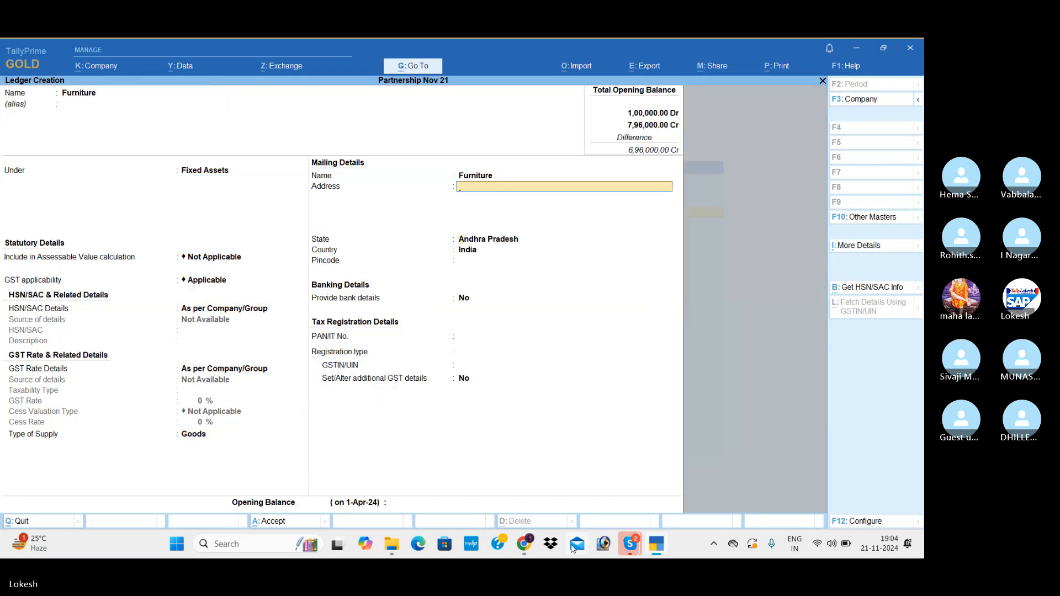
Set the Furniture ledger's opening balance to 25000 Dr and save the ledger.
key("Return")
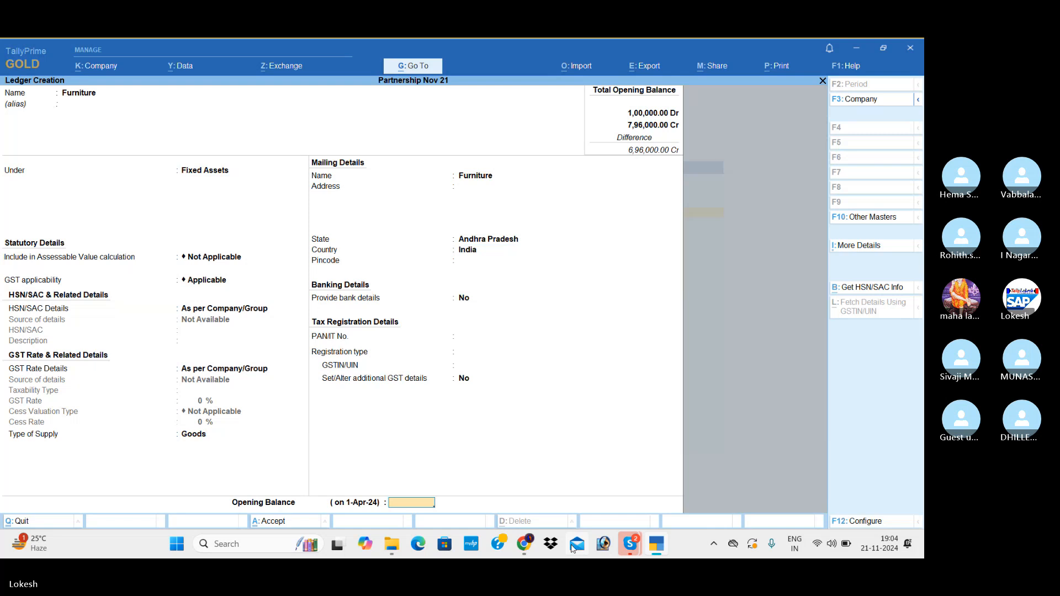
type("25000")
key("Return")
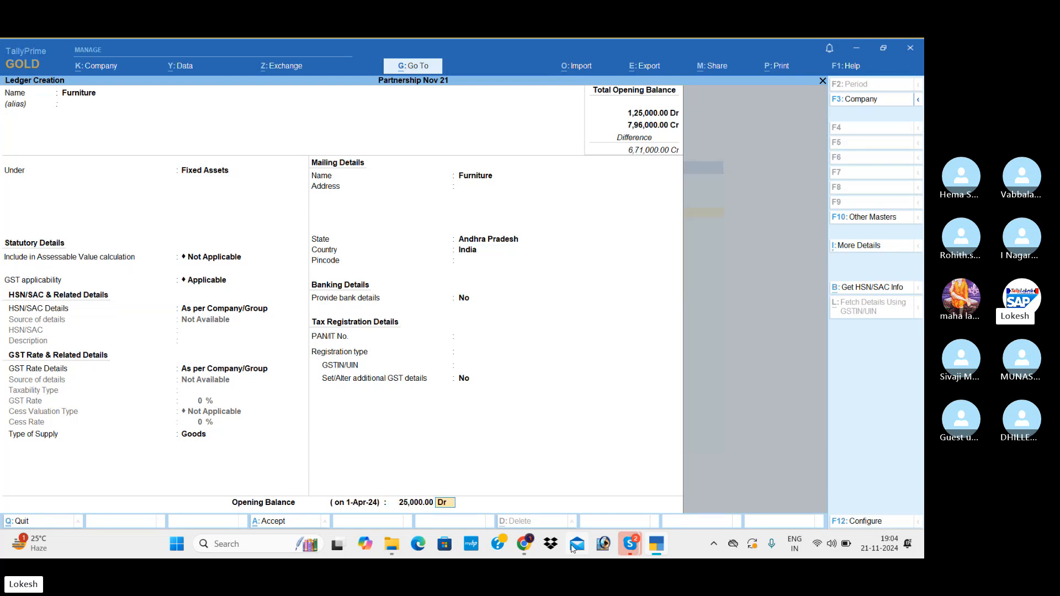
key("Return")
key("Return")
Start a ledger named Office Equipement under Fixed Assets, keeping the default GST details and Goods as type of supply.
type("Of")
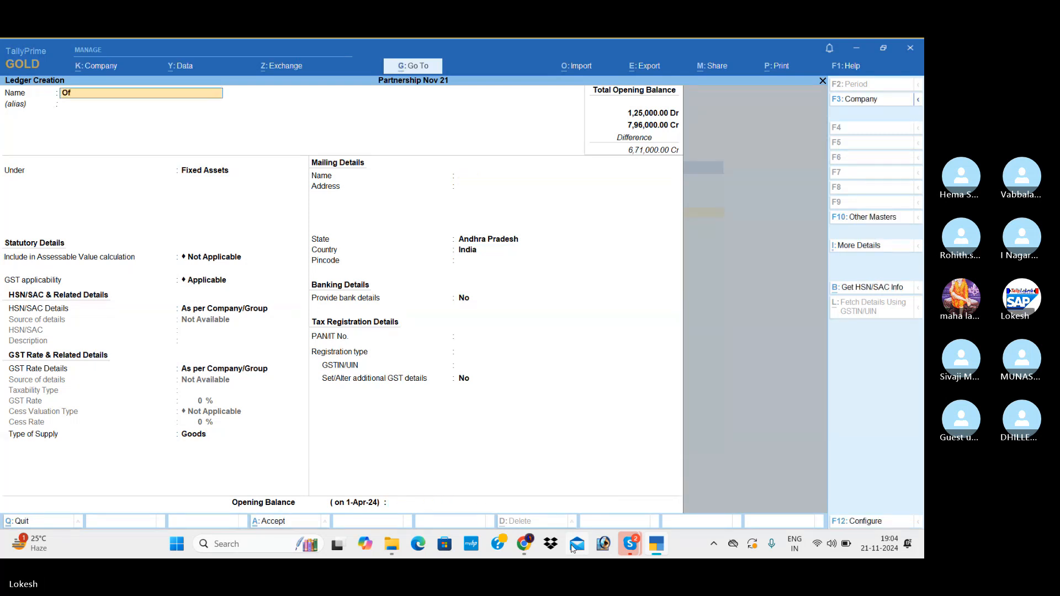
type("fice equipem")
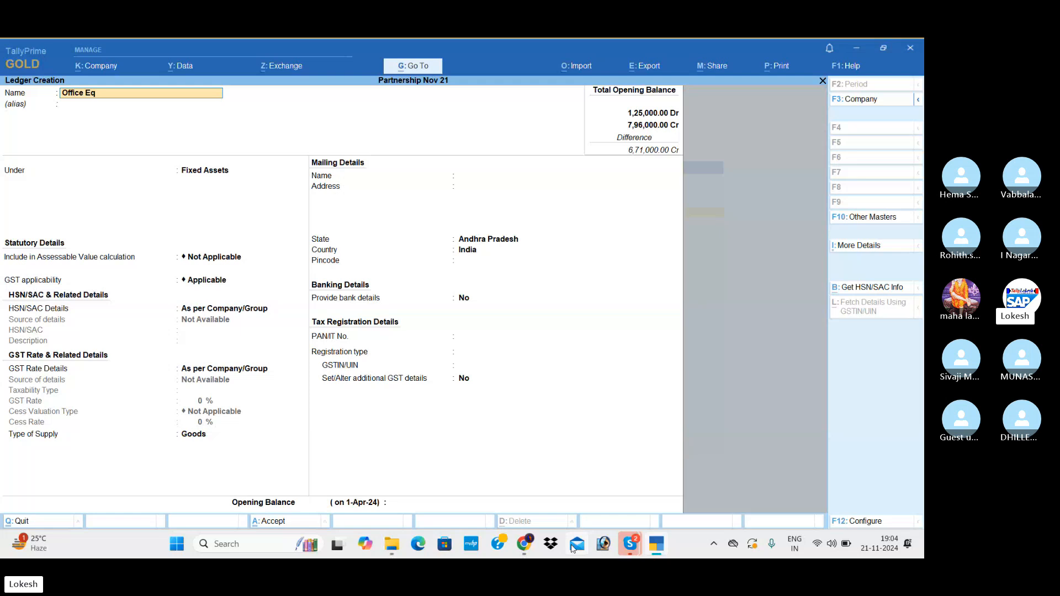
type("ent")
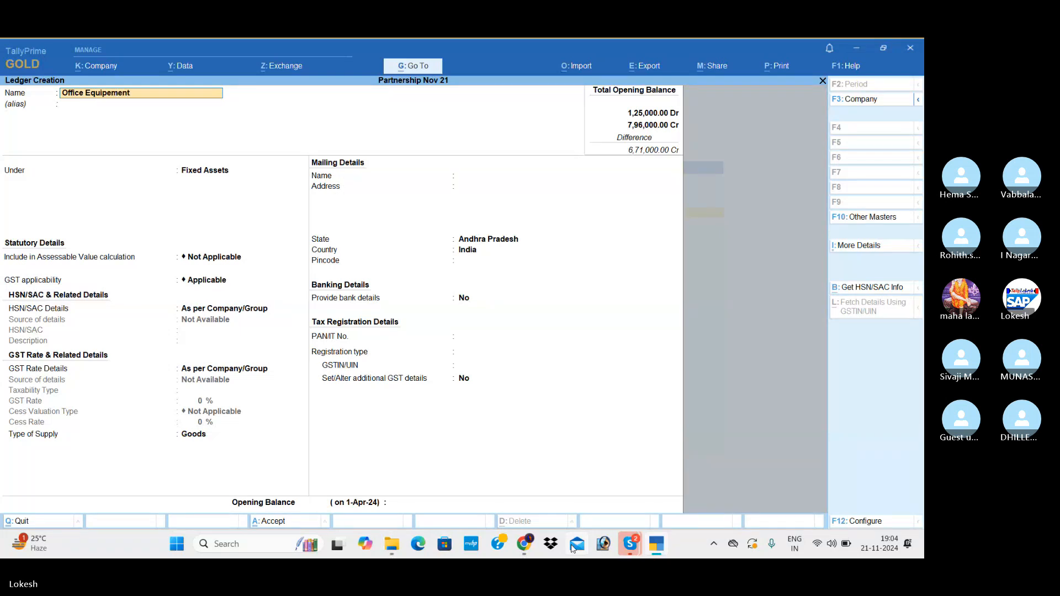
key("Return")
Keep the default mailing and tax details of Office Equipement, set its opening balance to 23000 Dr and save the ledger.
key("Return")
key("Return")
key("Return")
key("Return")
key("Return")
key("Return")
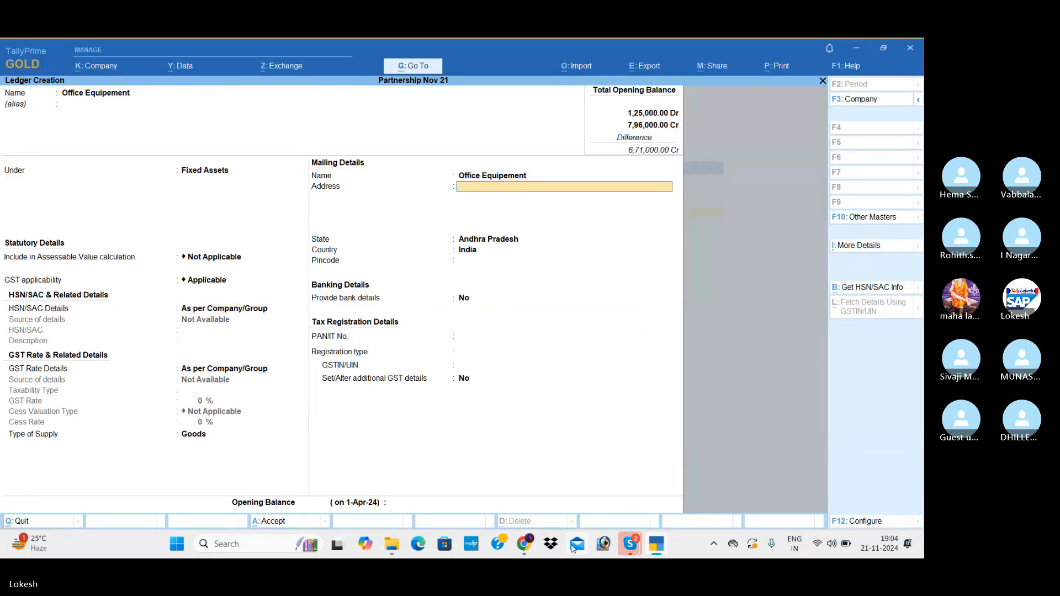
key("Return")
key("Return")
key("Return")
key("Return")
key("Return")
key("Return")
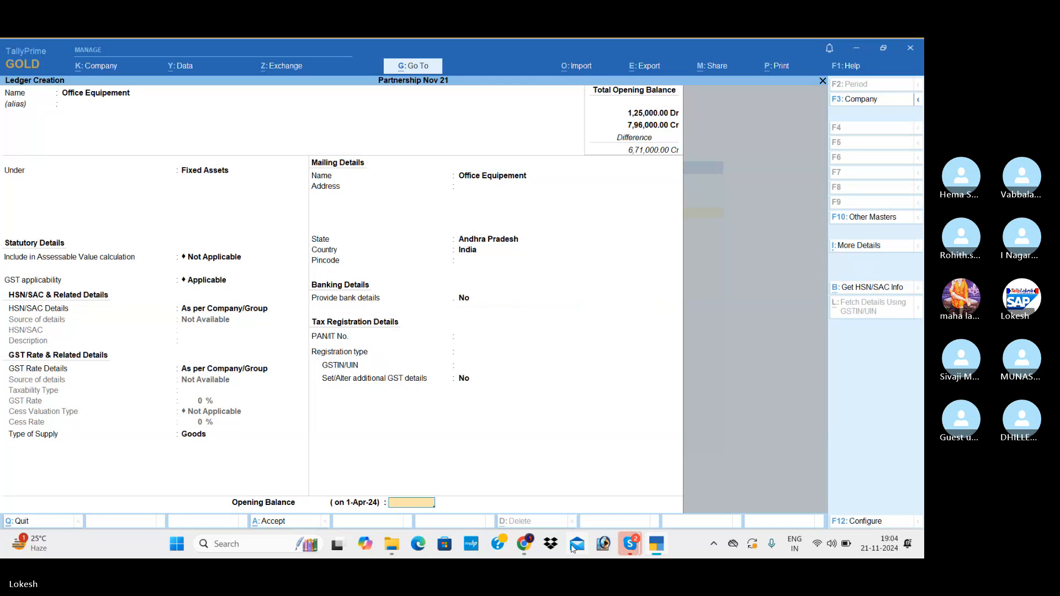
type("23000")
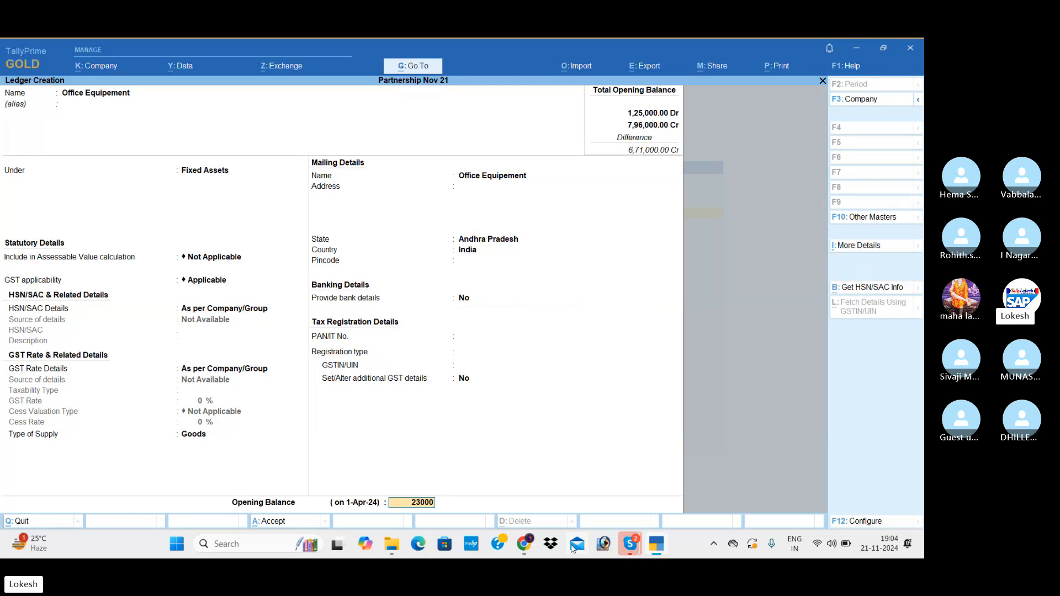
key("Return")
key("Return")
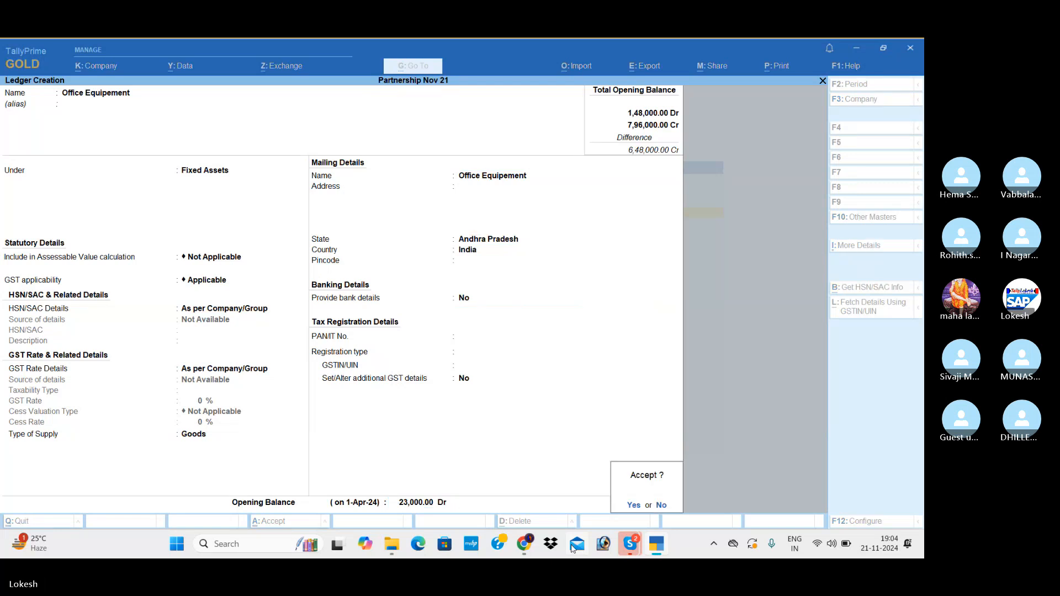
key("Return")
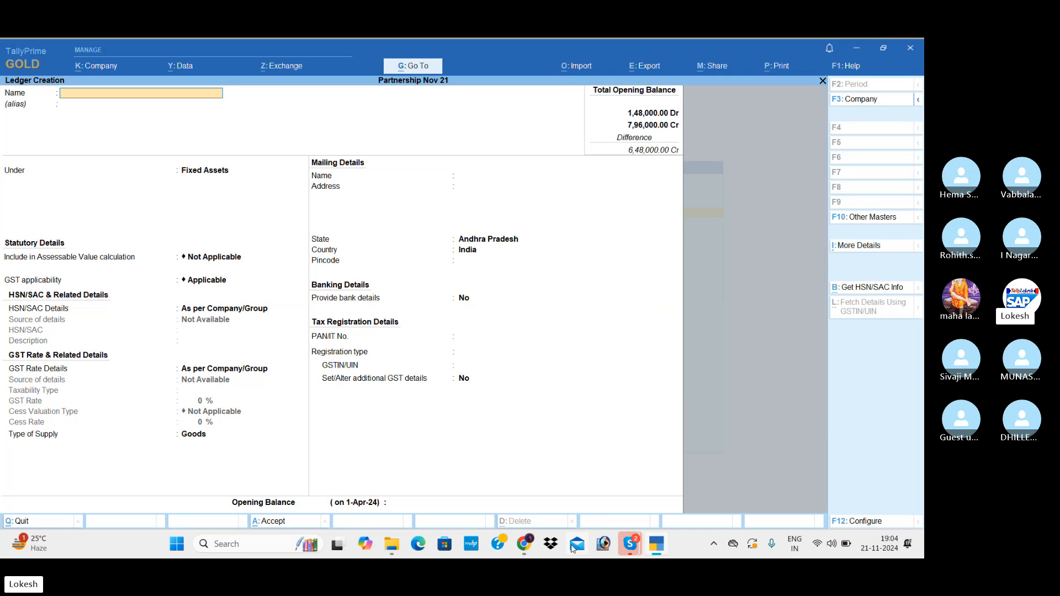
Start a ledger named Office Building under Fixed Assets, keeping the default GST details and choosing Services as type of supply.
type("Offi")
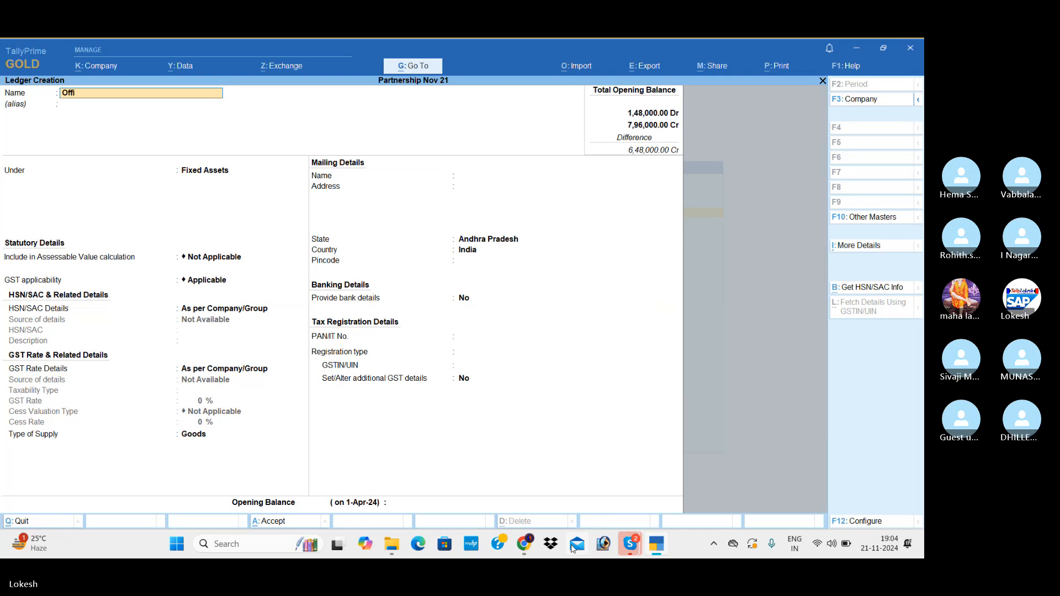
type("ce building")
key("Return")
key("Return")
key("Return")
key("Return")
key("Return")
key("Return")
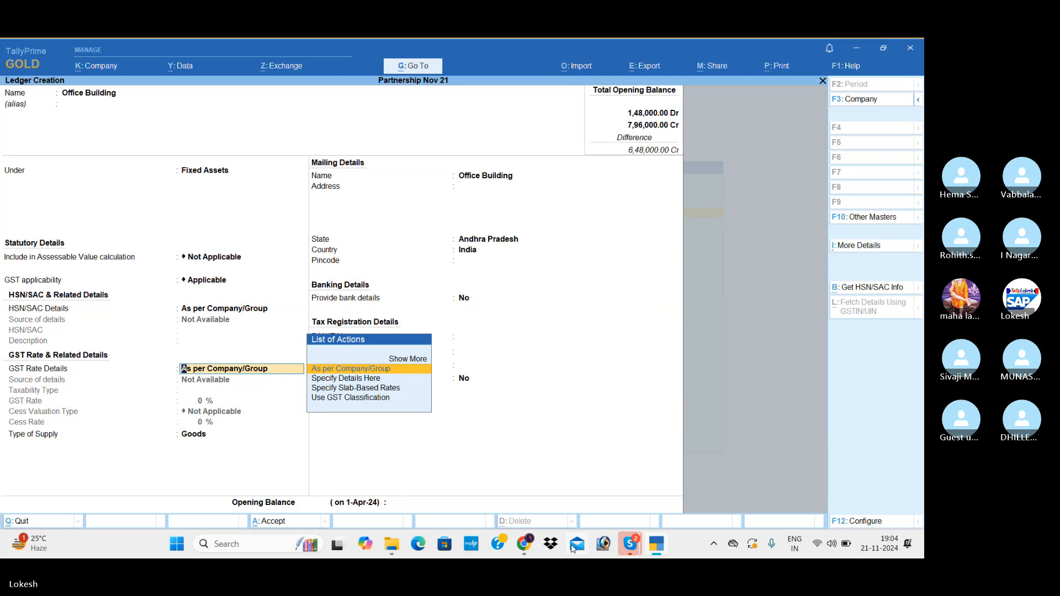
key("Return")
key("Down")
Keep the default mailing and tax details of Office Building, set its opening balance to 250000 Dr and save the ledger.
key("Return")
key("Return")
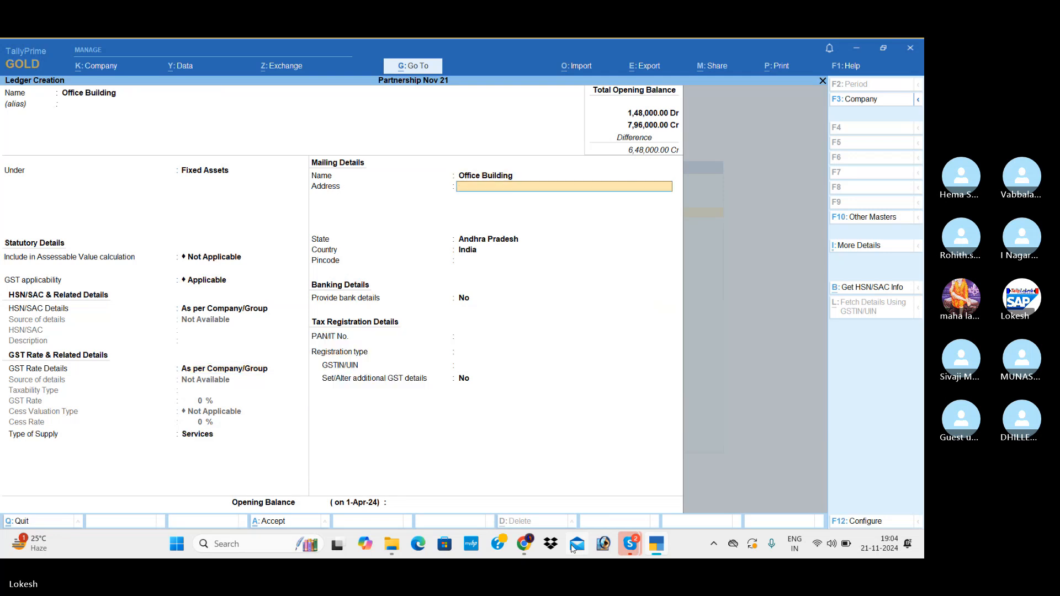
key("Return")
key("Return")
key("Return")
key("Return")
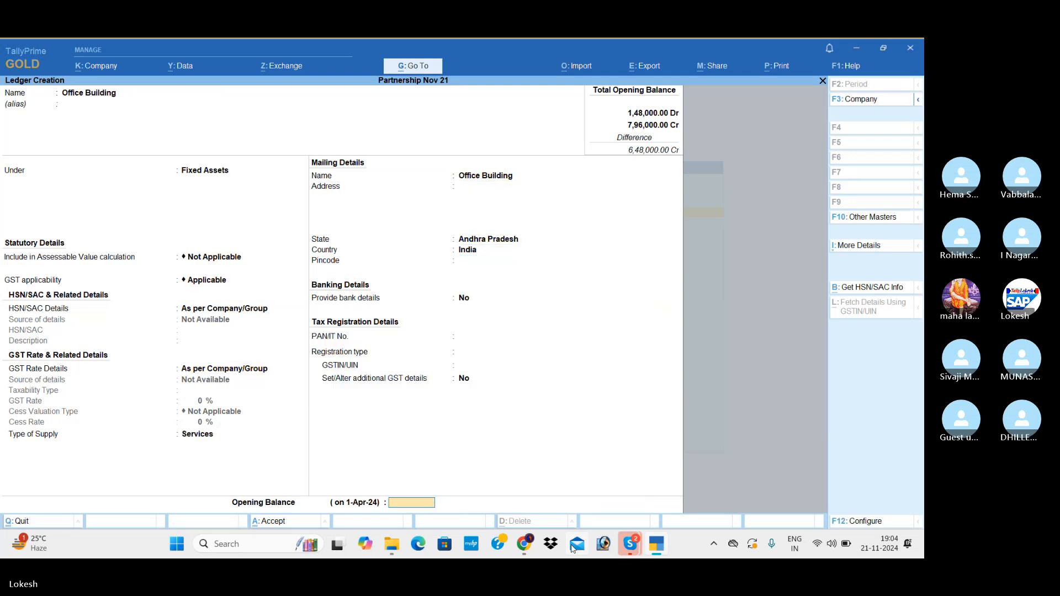
type("250000")
key("Return")
key("Return")
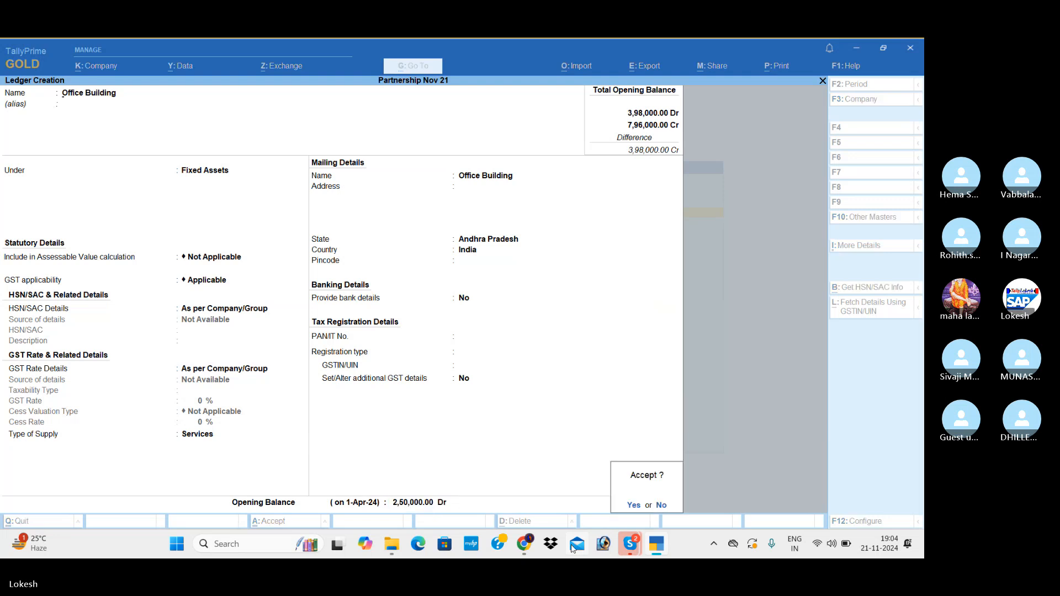
key("Return")
Start a ledger named Electricity Deposits and place it under the Deposits (Asset) group.
type("E")
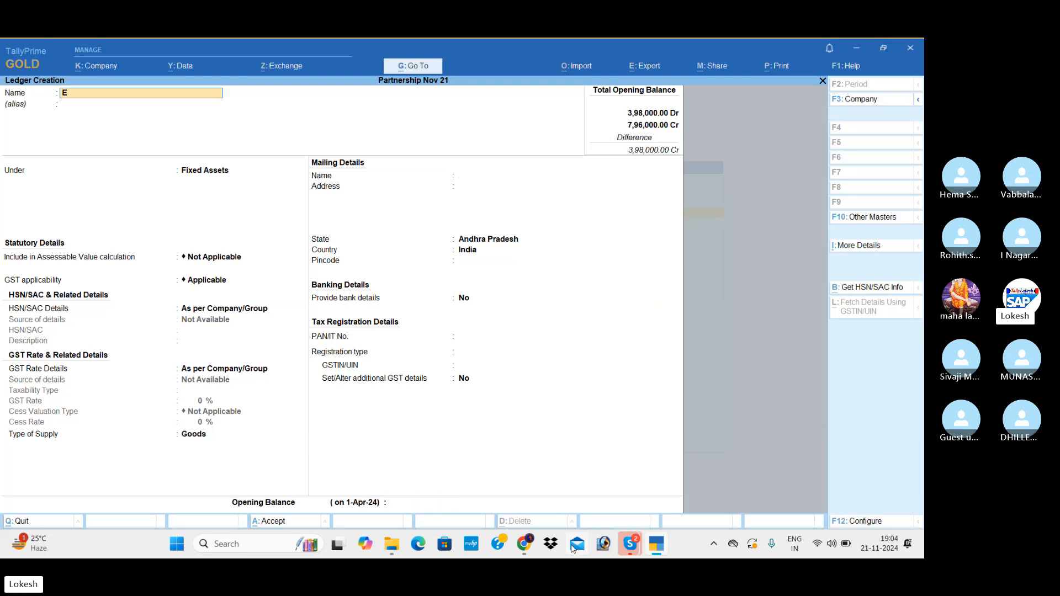
type("lectricity")
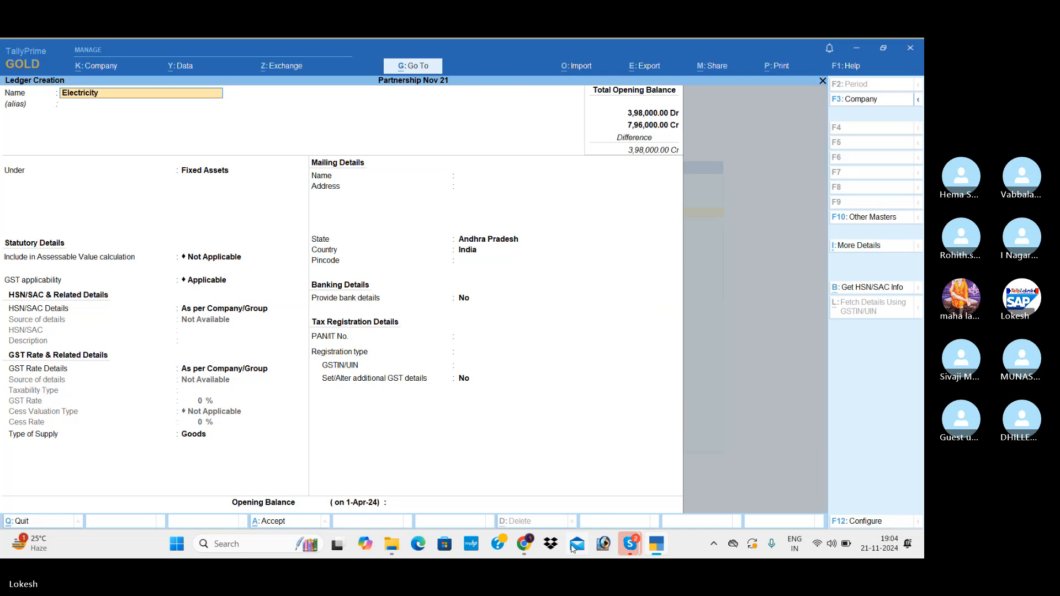
type(" Deposits")
key("Return")
type("De")
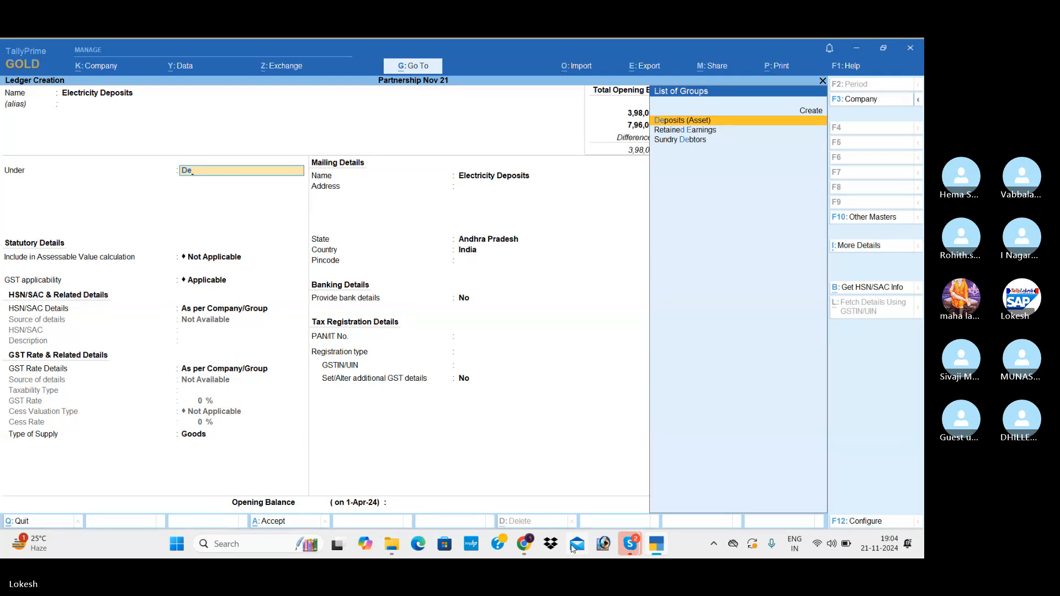
key("Return")
key("Return")
key("Return")
key("Return")
key("Return")
key("Return")
key("Return")
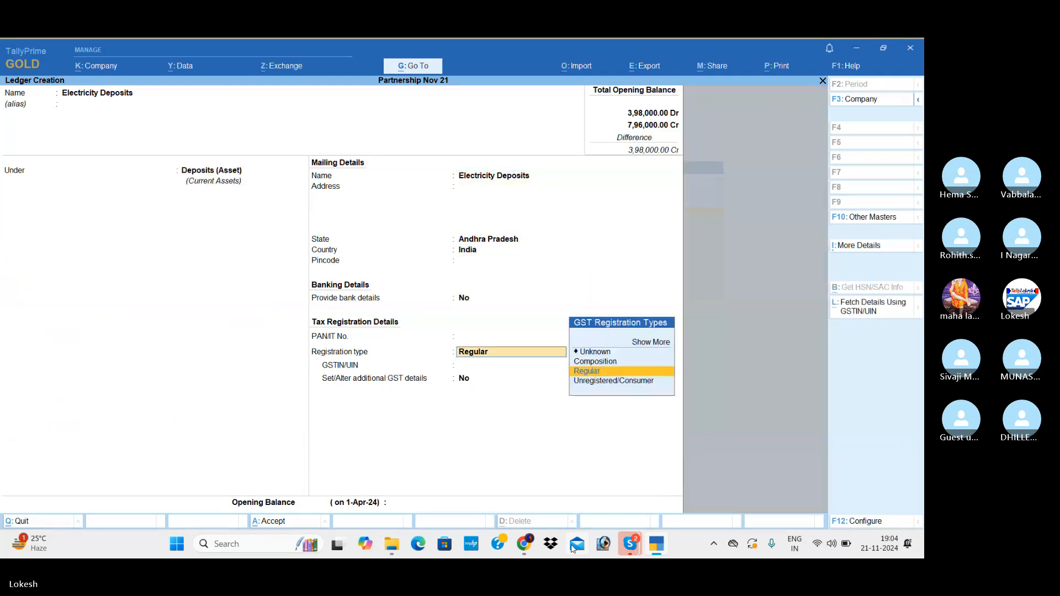
Keep the default mailing and Regular registration details of Electricity Deposits, set its opening balance to 10,000 Dr and save the ledger.
key("Return")
key("Return")
key("Return")
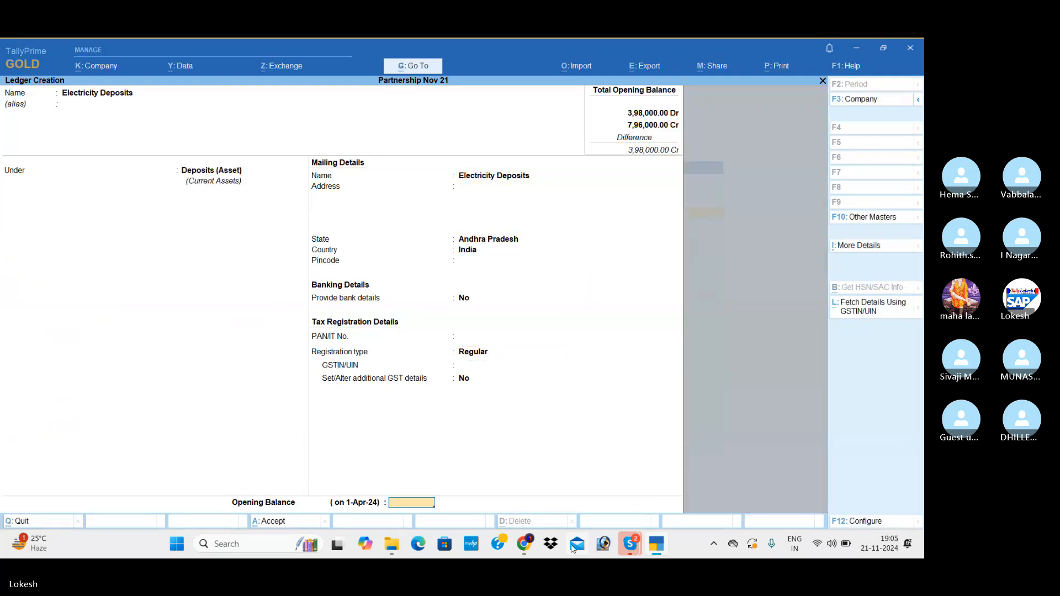
type("10,000")
key("Return")
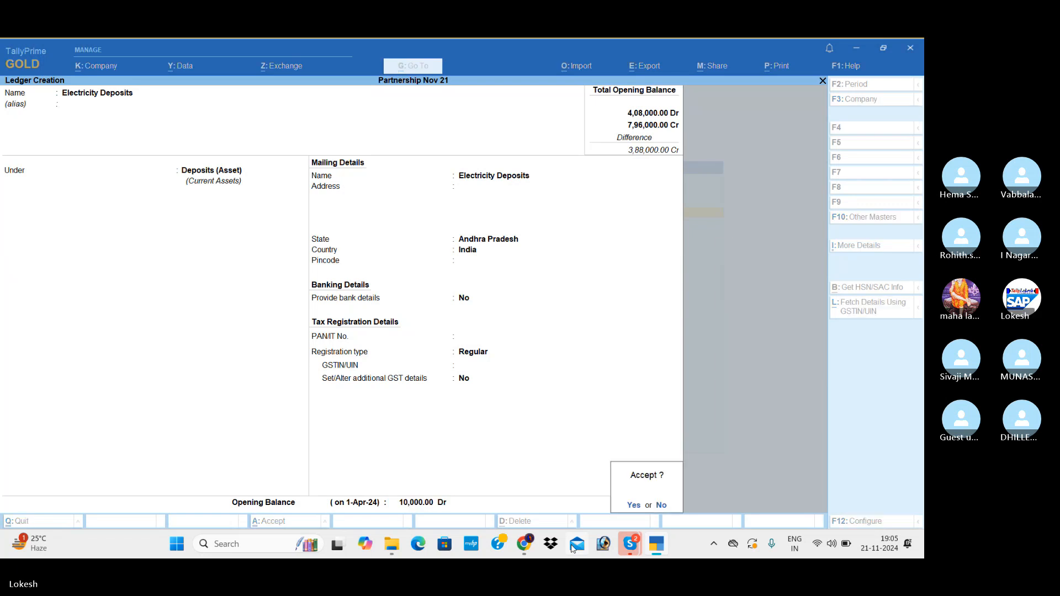
key("Return")
Start a ledger named Phone Deposits, keeping Deposits (Asset) as its group.
type("Phone ")
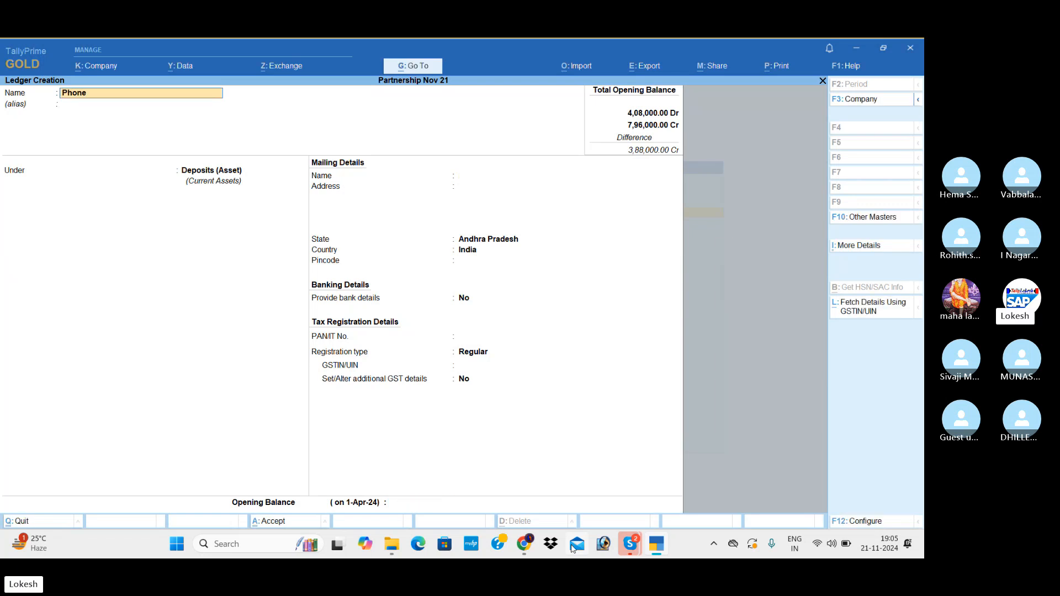
type("Depos")
key("Return")
key("Return")
key("Return")
key("Return")
key("Return")
key("Return")
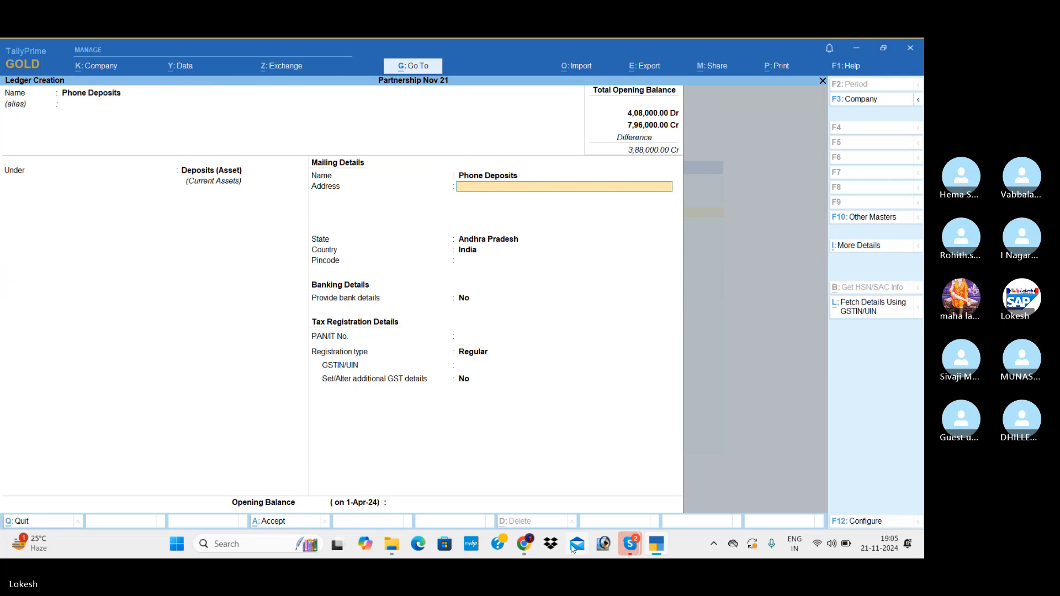
Keep the default mailing and tax details of Phone Deposits, set its opening balance to 3000 Dr and save the ledger.
key("Return")
key("Return")
key("Return")
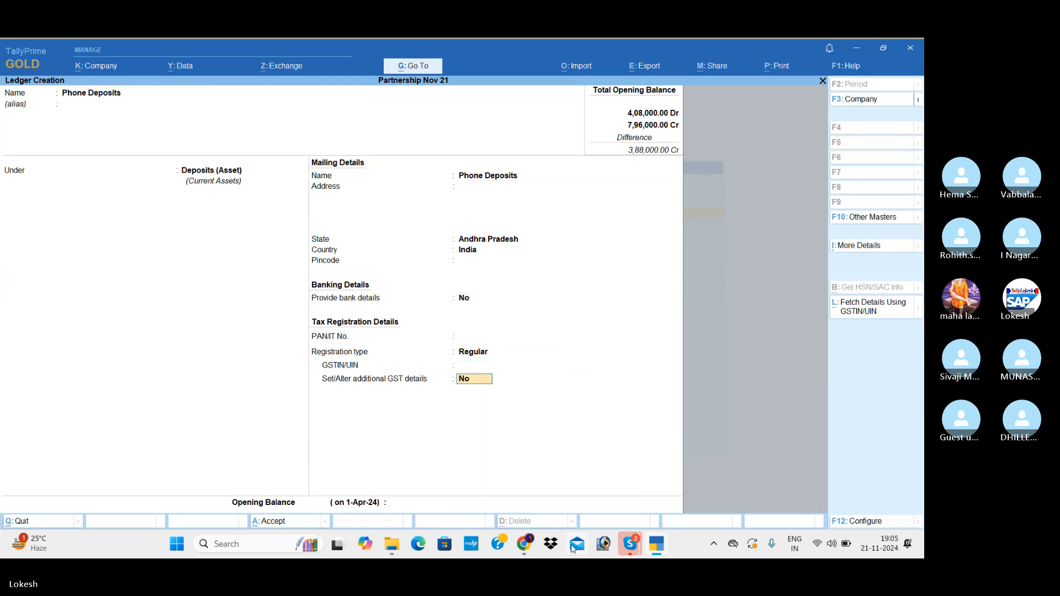
type("3000")
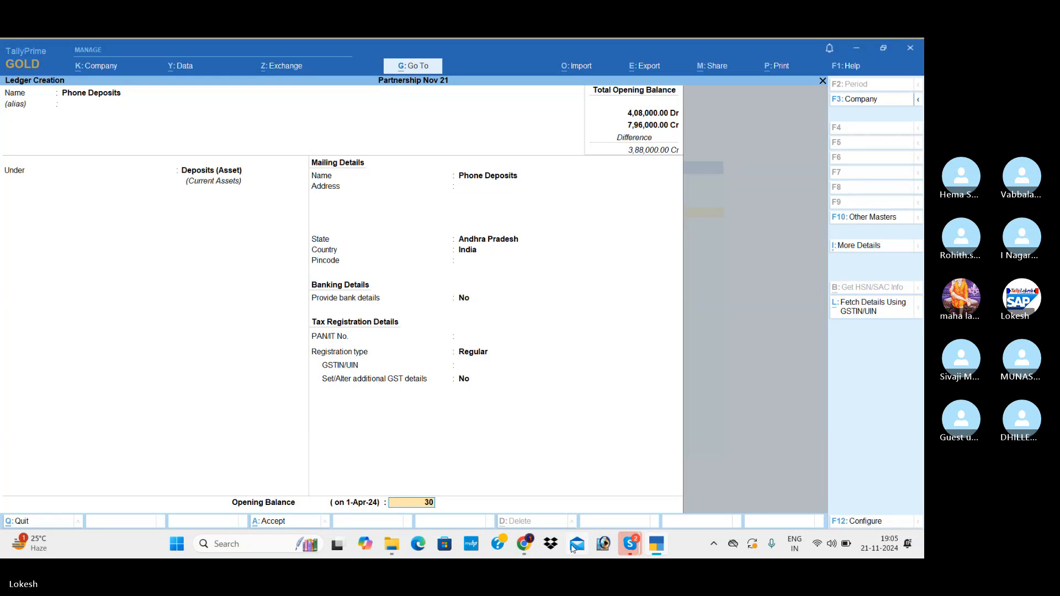
key("Return")
key("Return")
type("y")
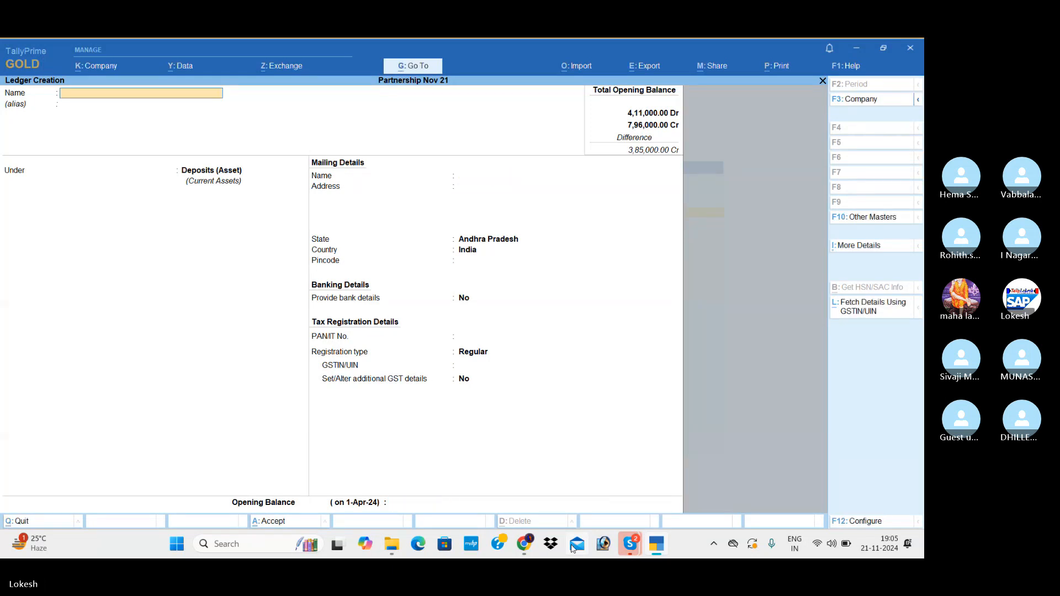
type("Tech")
Start a ledger named Tech Savy Technologies and place it under the Sundry Debtors group.
type("Savey Te")
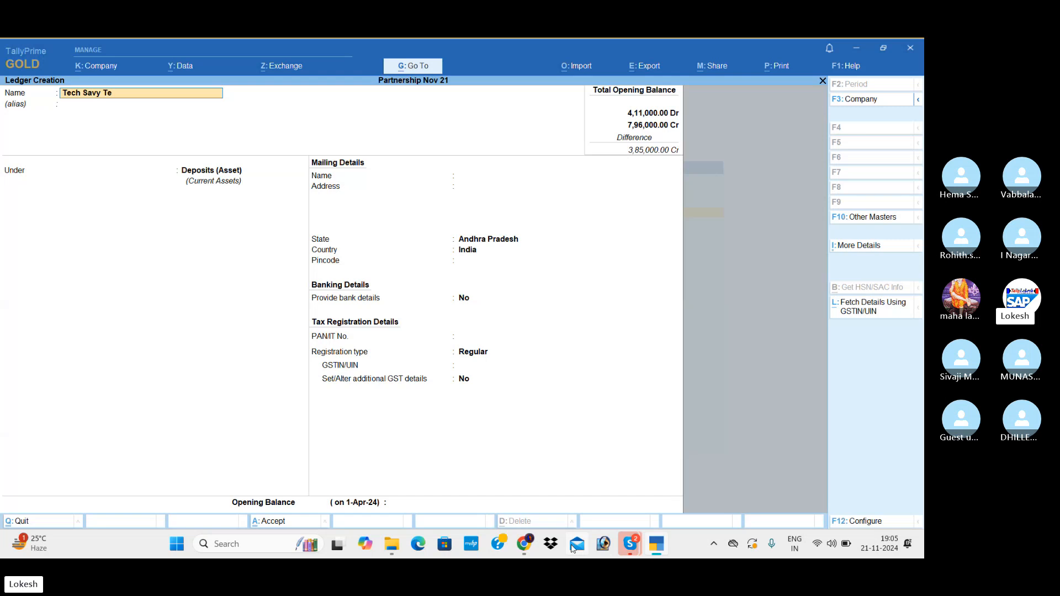
type("chnologi")
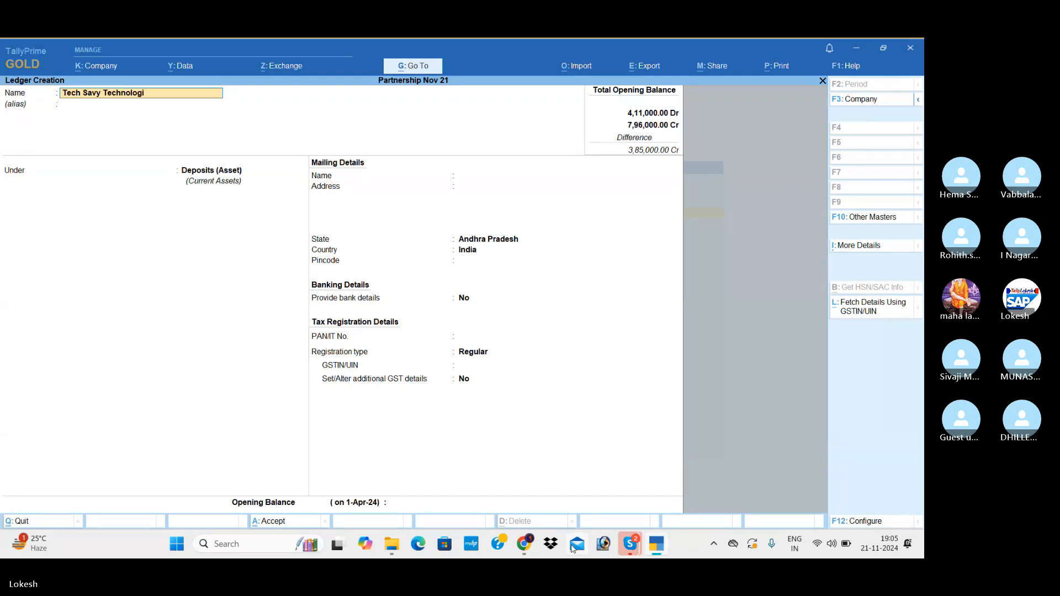
type("es")
key("Return")
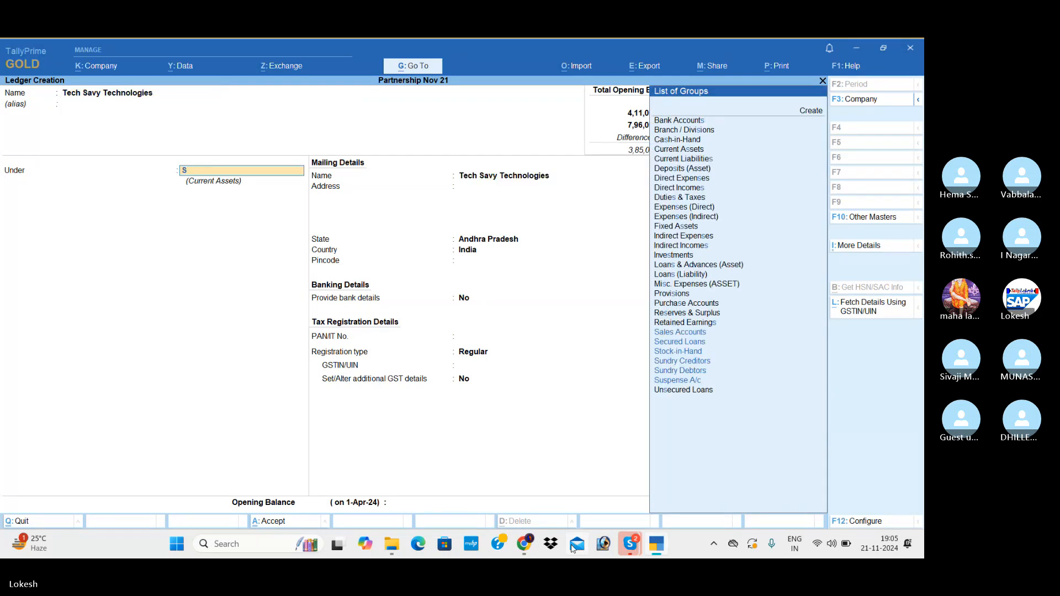
type("Sun")
key("Down")
key("Return")
key("Return")
key("Return")
key("Return")
key("Return")
key("Return")
key("Return")
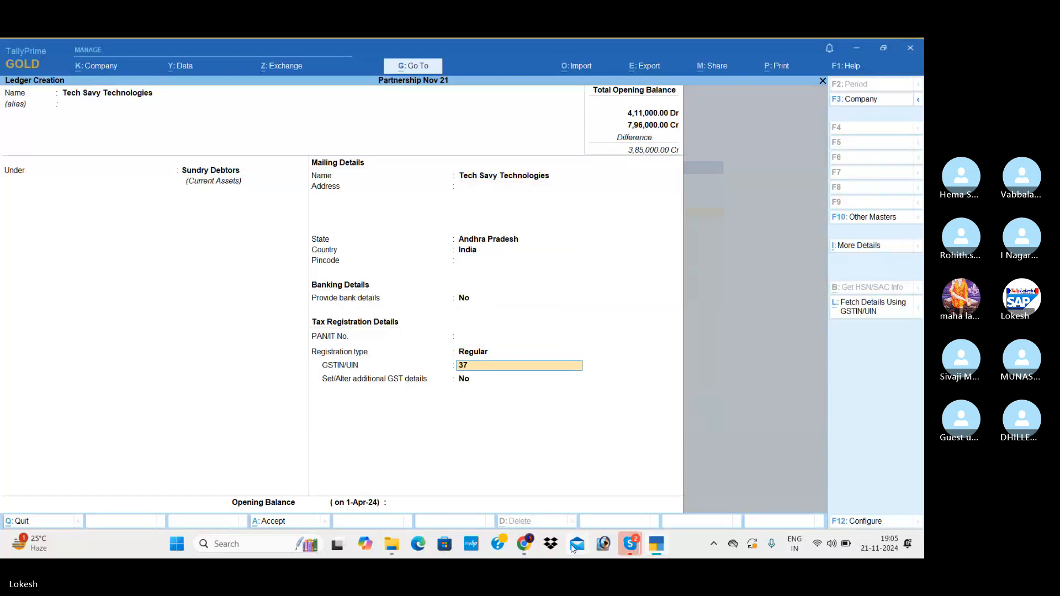
Keep the default mailing and Regular registration details of Tech Savy Technologies, set its opening balance to 40000 Dr and save the ledger.
key("Return")
key("Return")
key("Return")
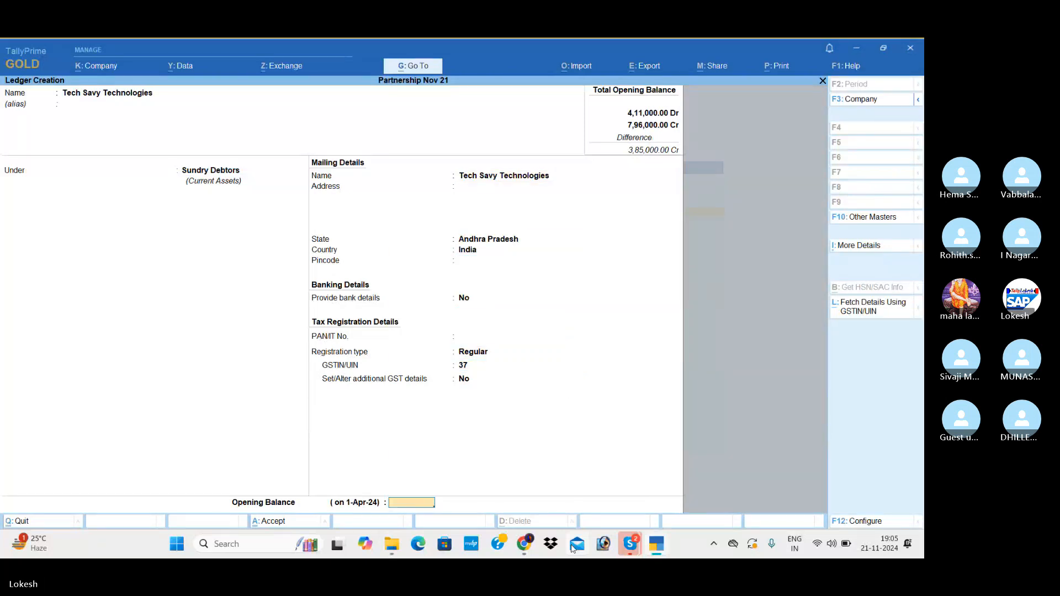
type("40000")
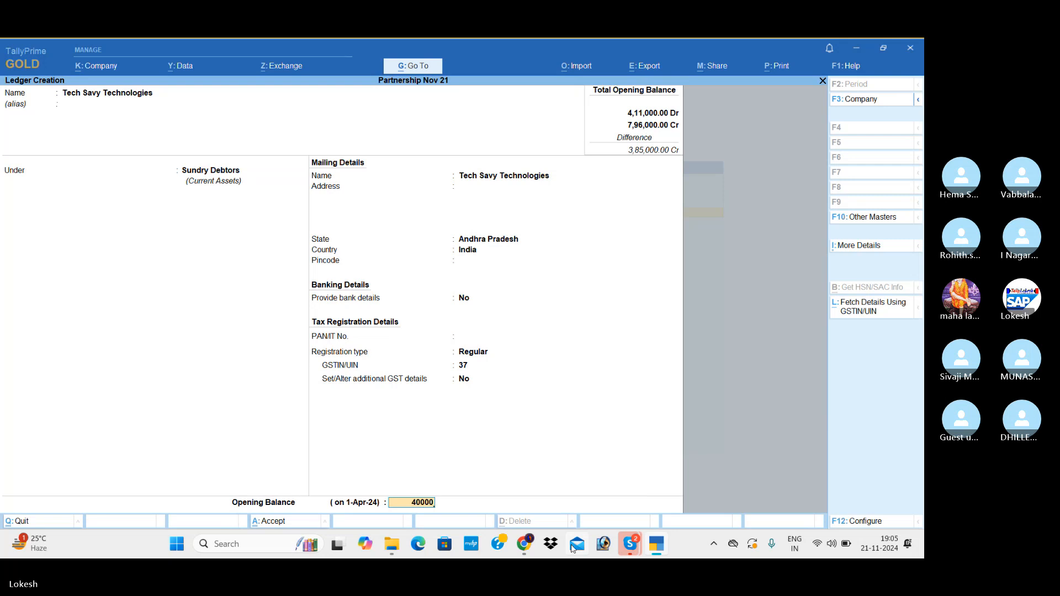
key("Return")
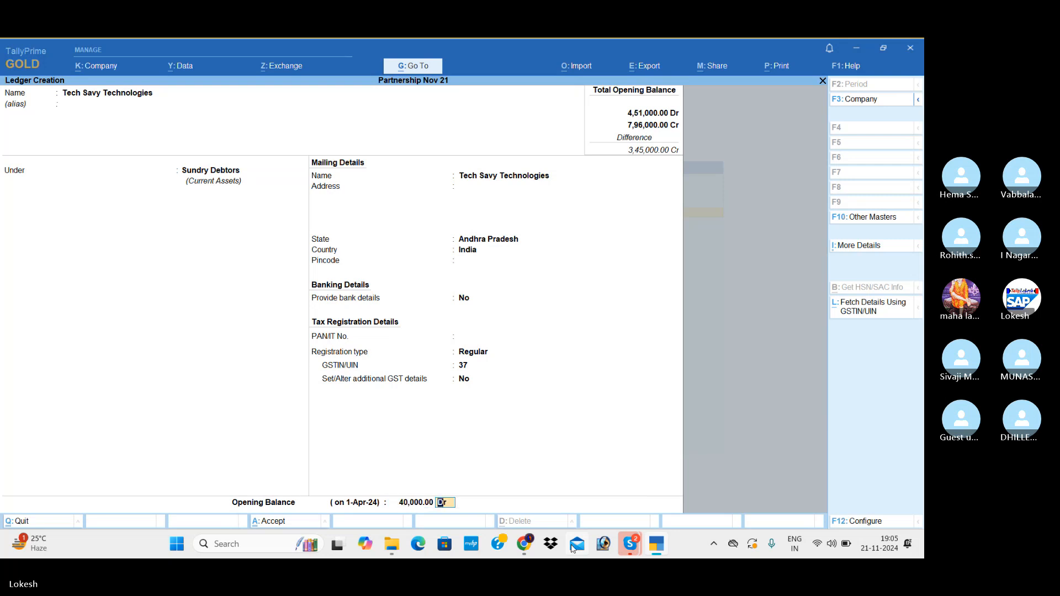
key("Return")
key("Return")
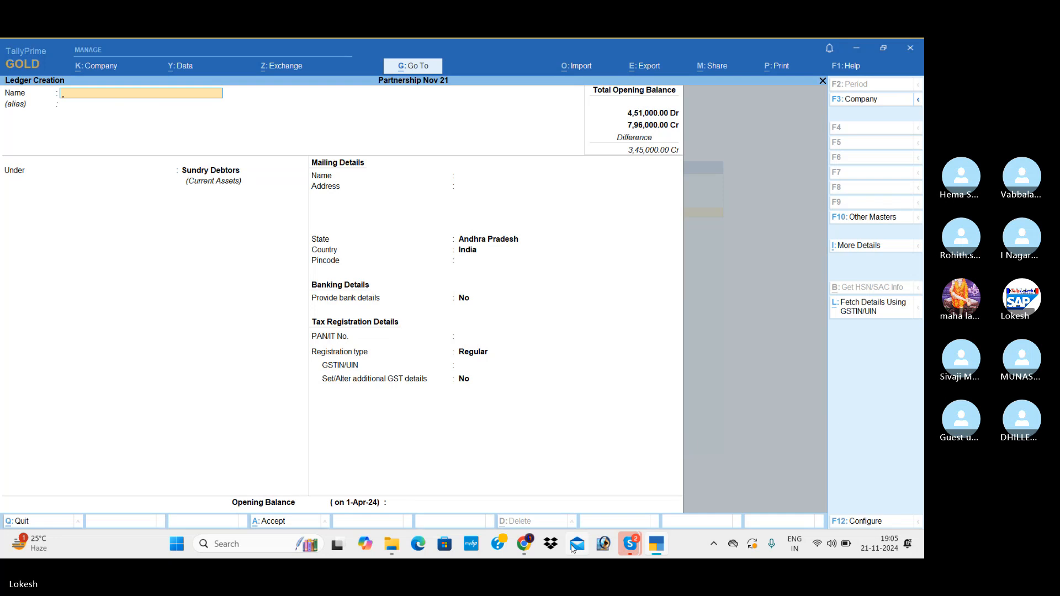
Start a ledger named Ganesh Technologies, keeping Sundry Debtors as its group.
type("Gan")
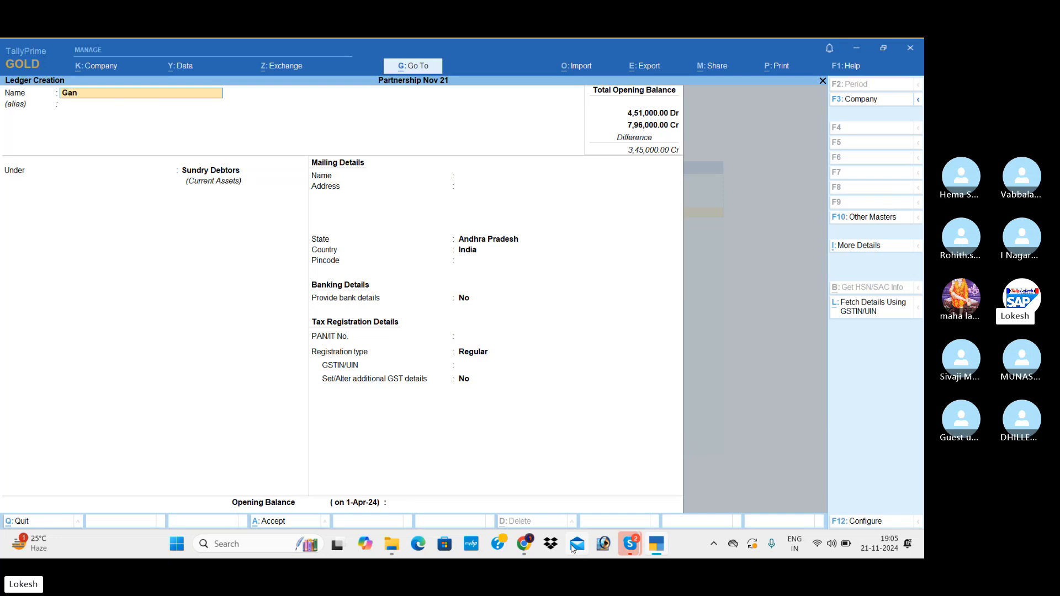
type("esh Techno")
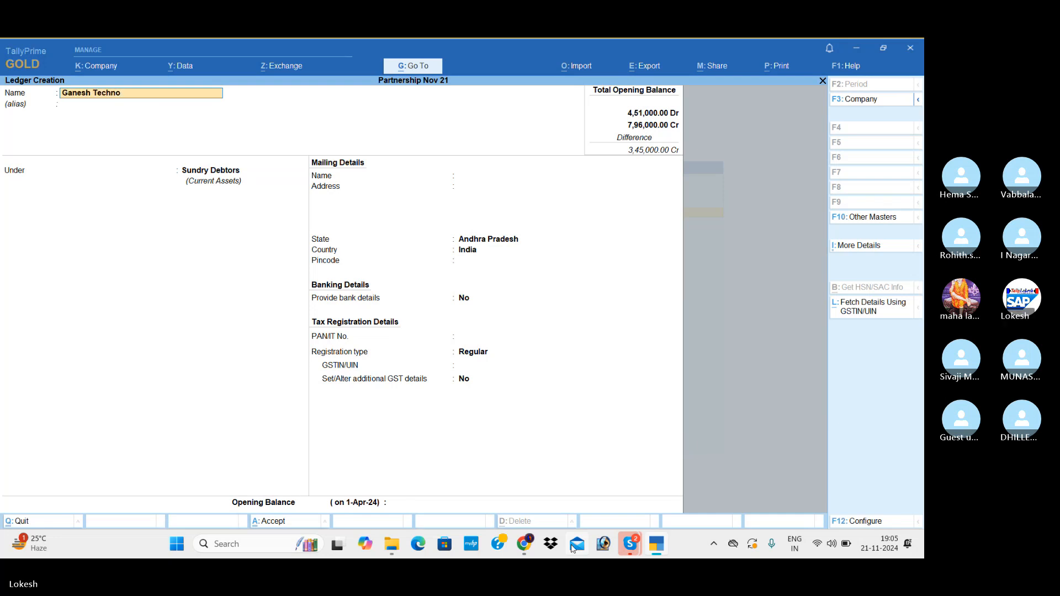
type("logies")
key("Return")
key("Return")
key("Return")
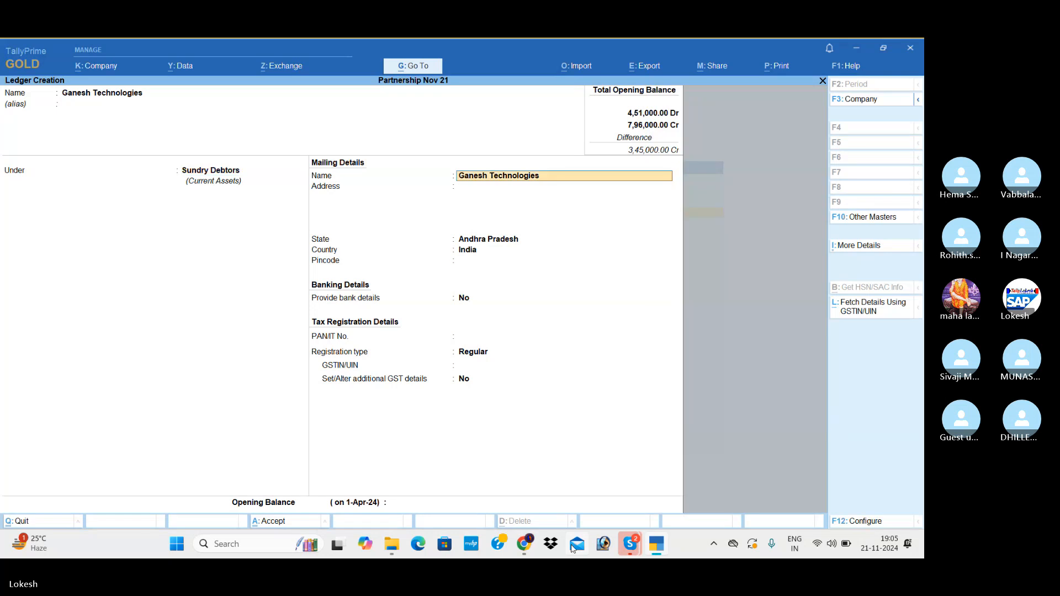
Keep the default mailing and Regular registration details of Ganesh Technologies, set its opening balance to 25000 Dr and save the ledger.
key("Return")
key("Return")
key("Return")
key("Return")
key("Return")
key("Return")
key("Return")
key("Return")
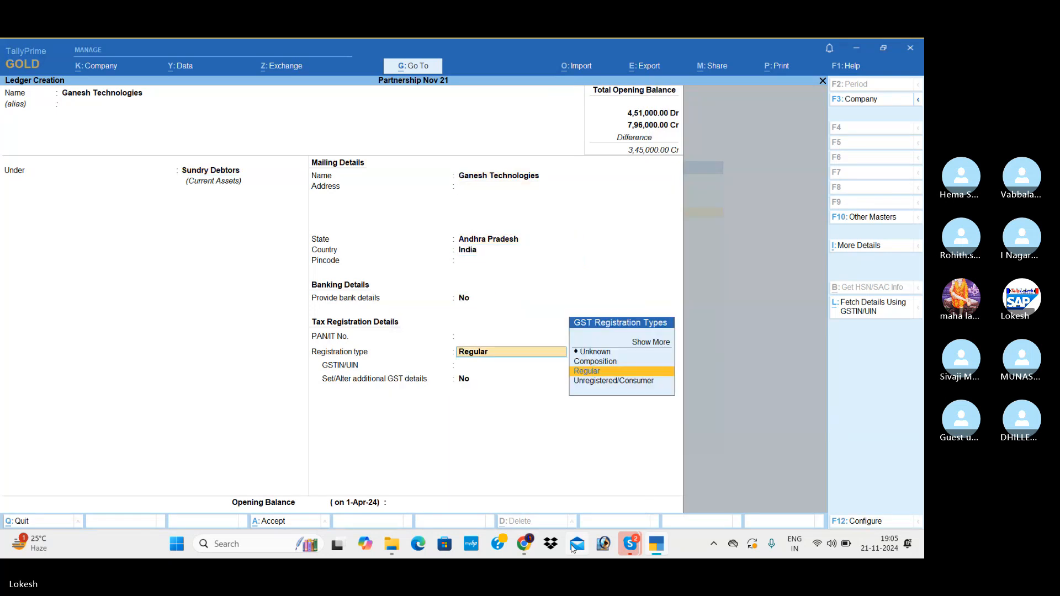
key("Return")
key("Return")
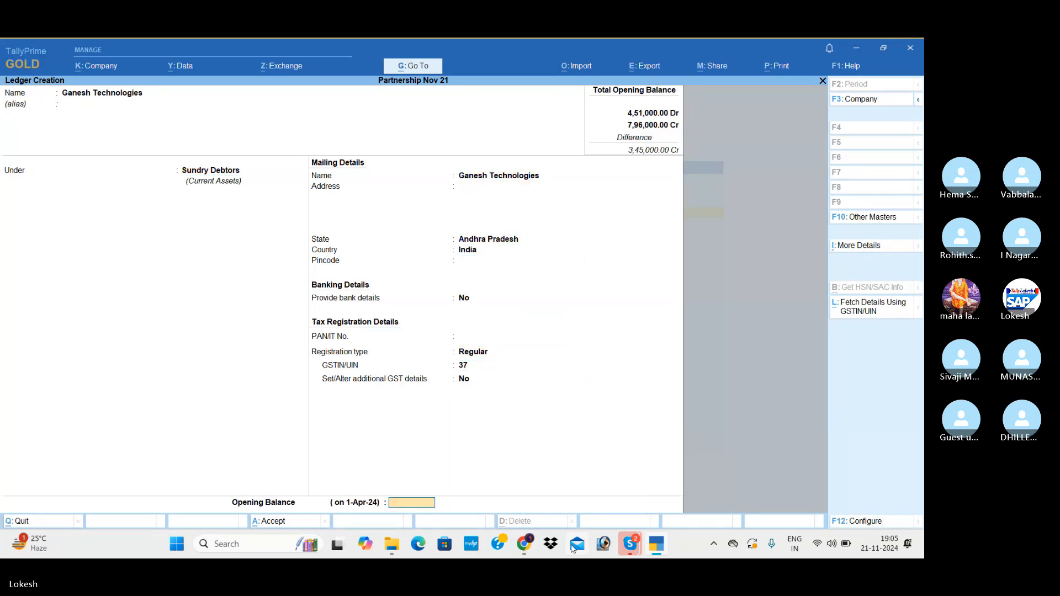
type("25000")
key("Return")
key("Return")
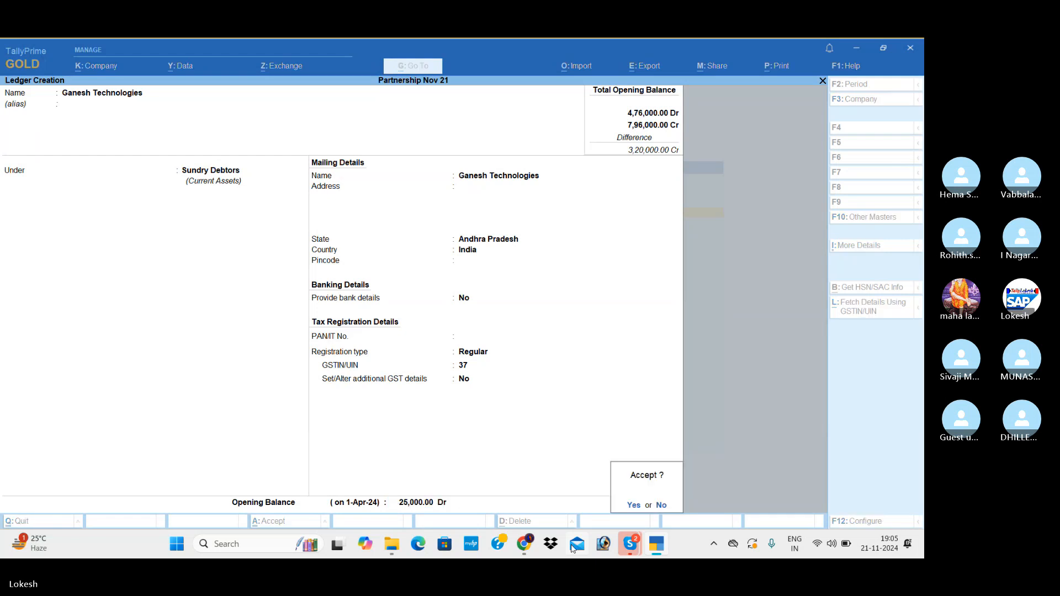
Start a ledger named Uti Bank and place it under the Bank Accounts group.
key("Return")
type("Uti")
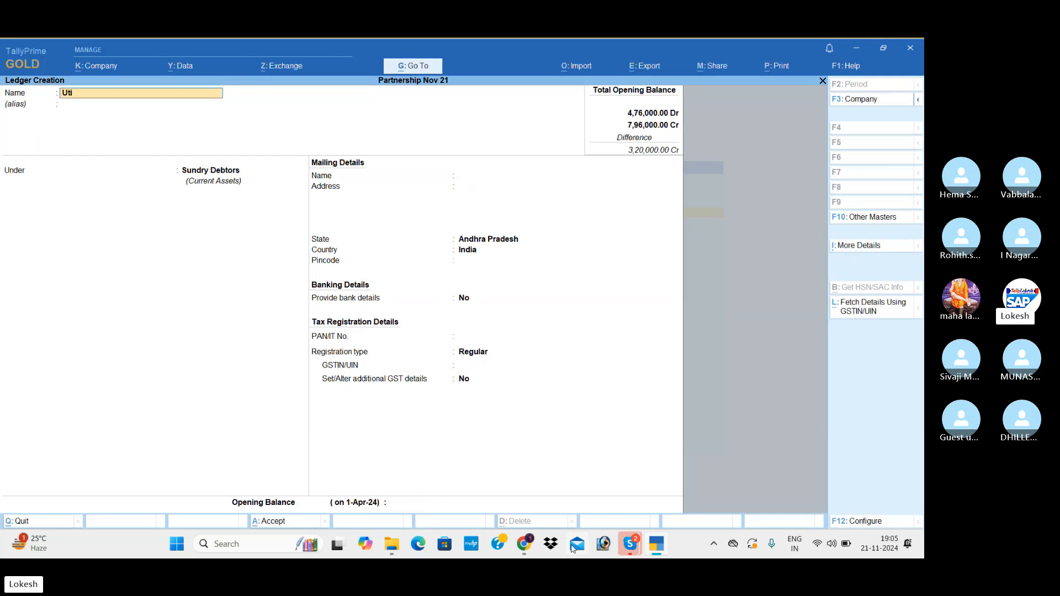
type(" bank")
key("Return")
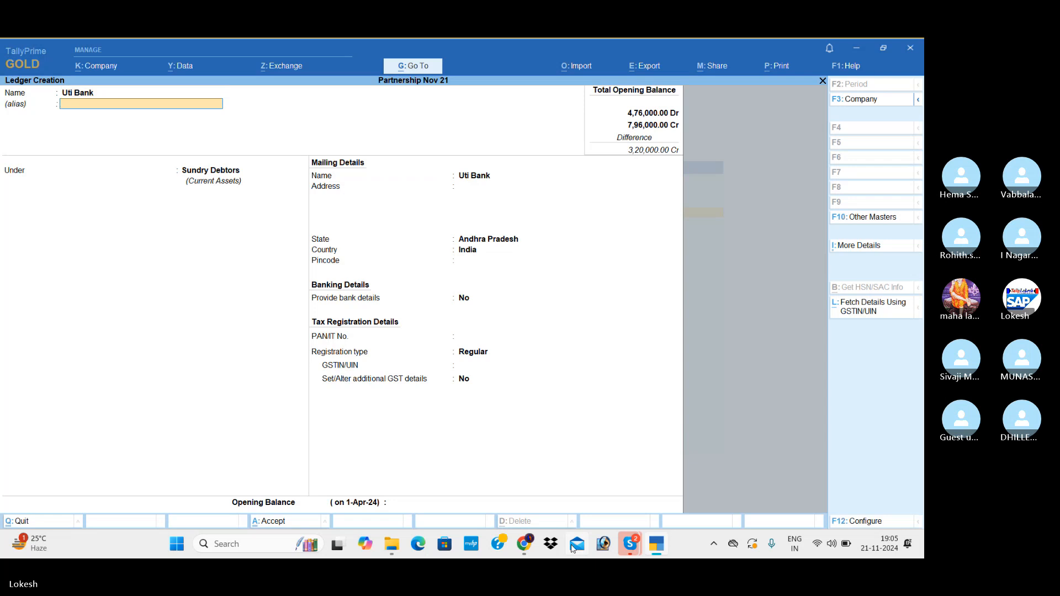
key("Return")
type("bank")
key("Return")
key("Return")
key("Return")
key("Return")
key("Return")
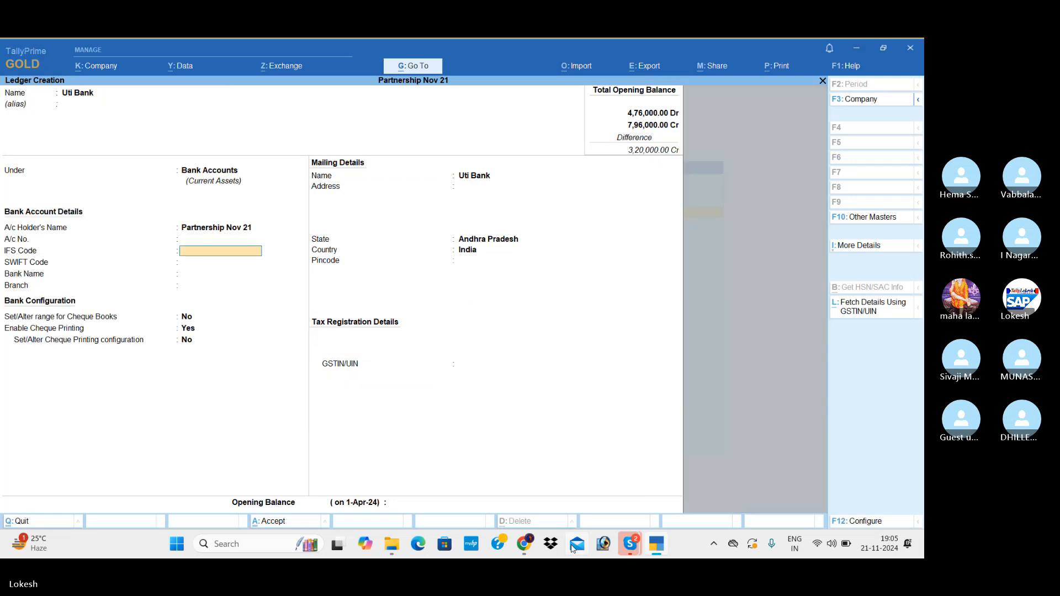
key("Return")
key("Return")
key("Return")
key("Return")
key("Return")
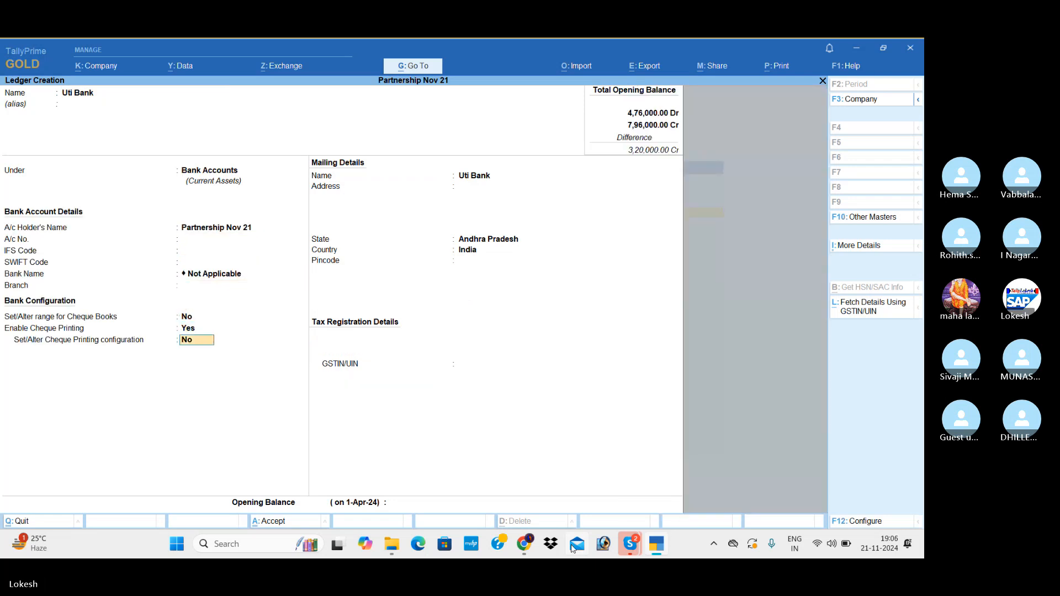
Set Uti Bank's opening balance to 50000, save the ledger and leave ledger creation.
key("Return")
key("Return")
key("Return")
key("Return")
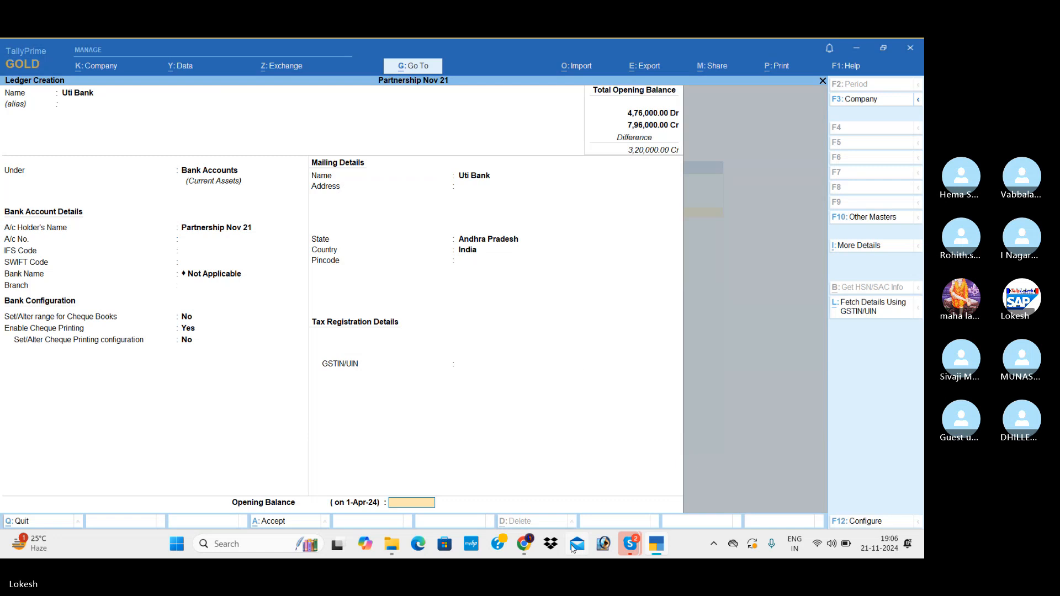
type("2")
type("50000")
key("Return")
key("Return")
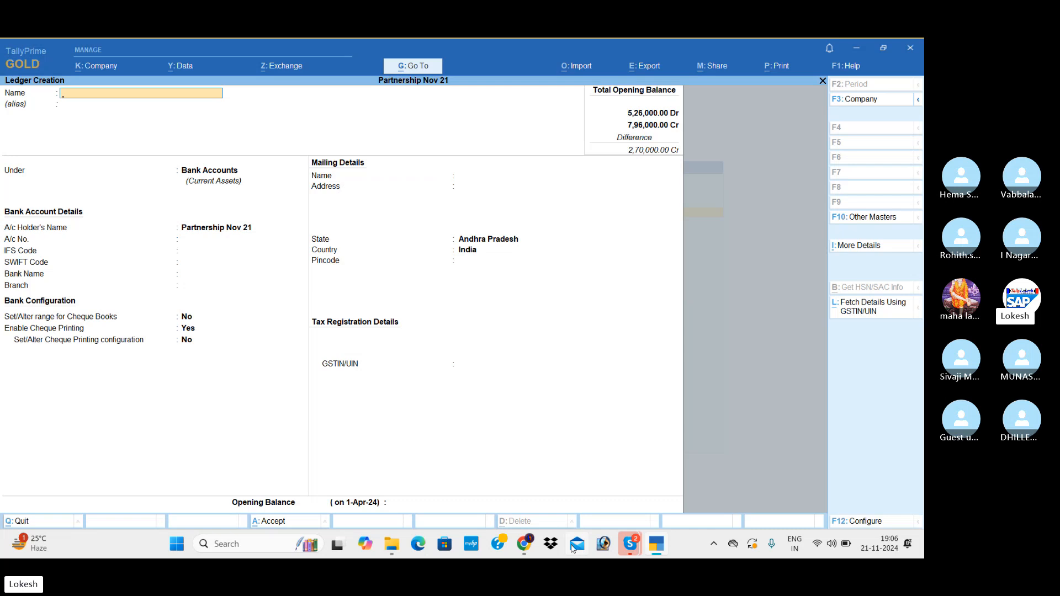
key("Escape")
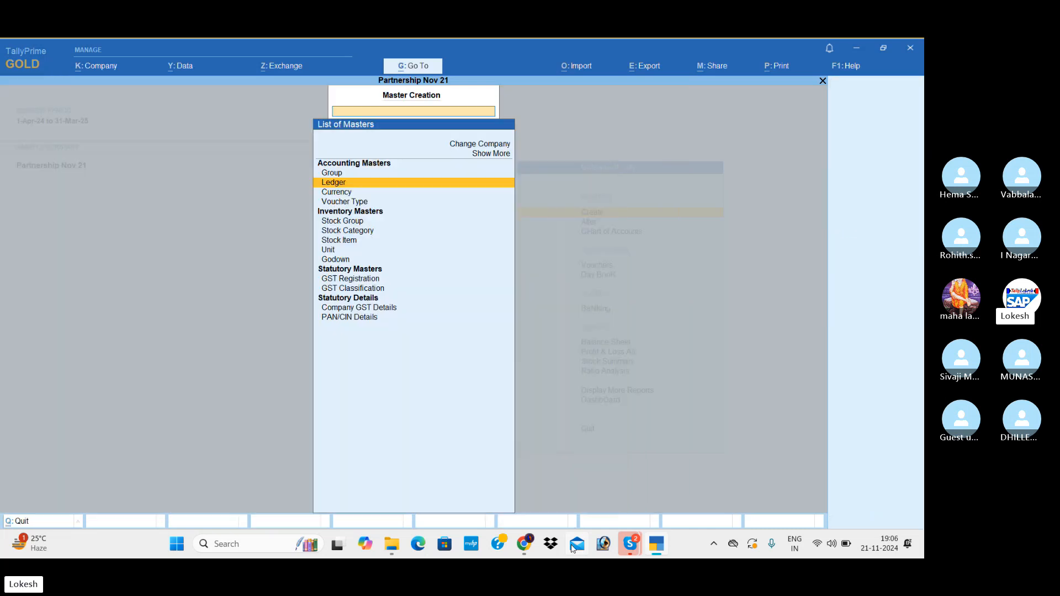
Create a simple unit with symbol nos, quantity code NOS-NUMBERS and 0 decimal places, and leave unit creation.
key("Down")
key("Down")
key("Down")
key("Down")
key("Down")
key("Down")
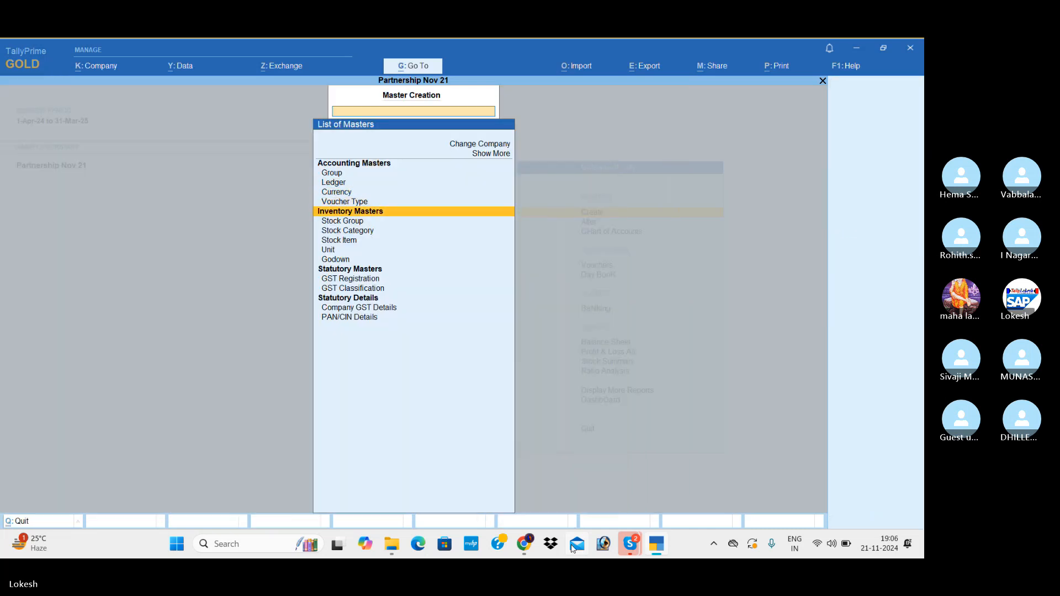
key("Return")
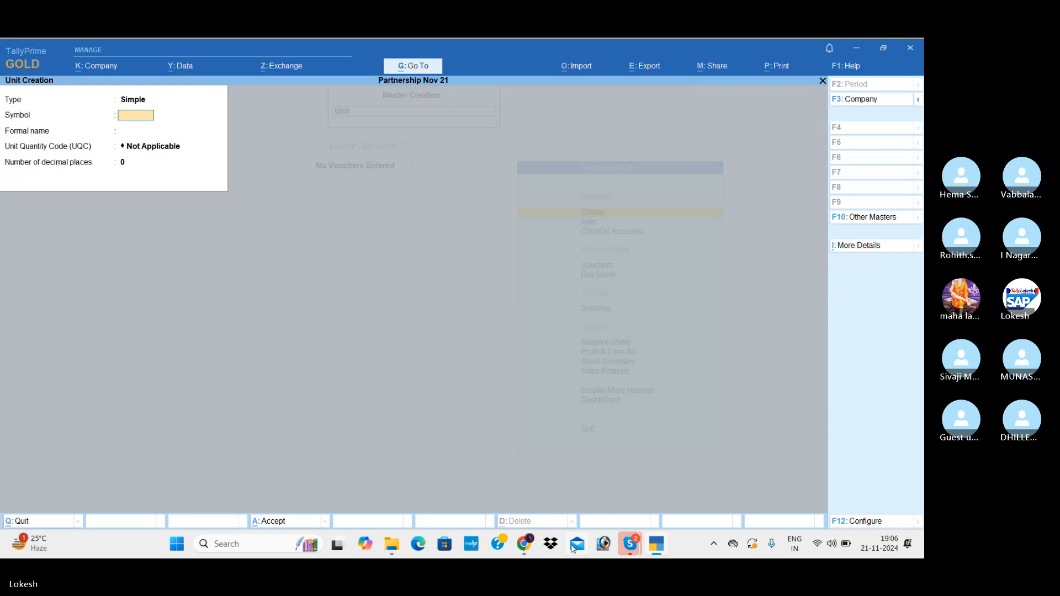
type("nos")
key("Return")
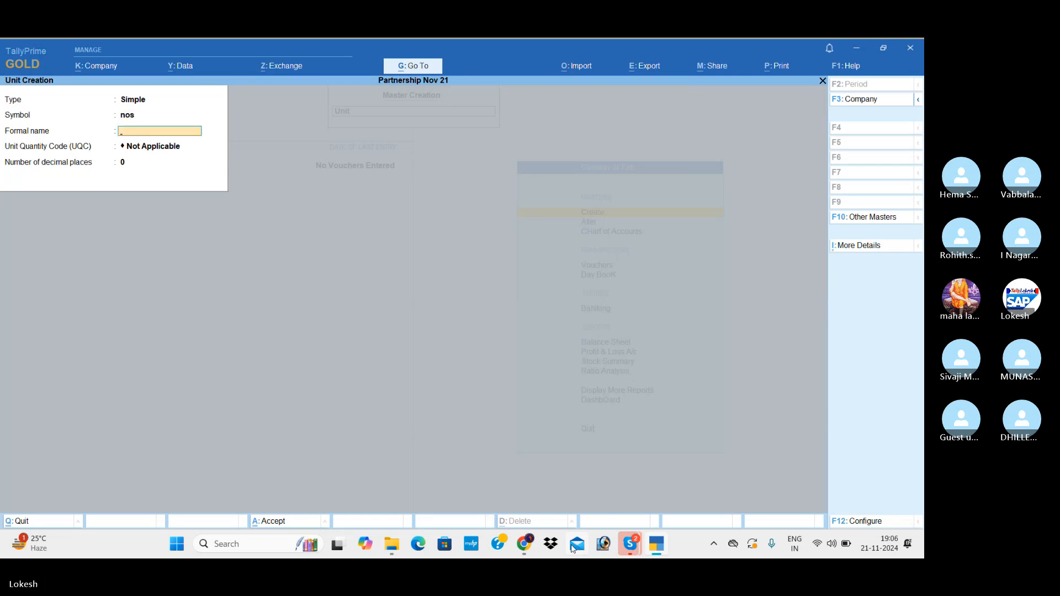
key("Return")
type("nos")
key("Return")
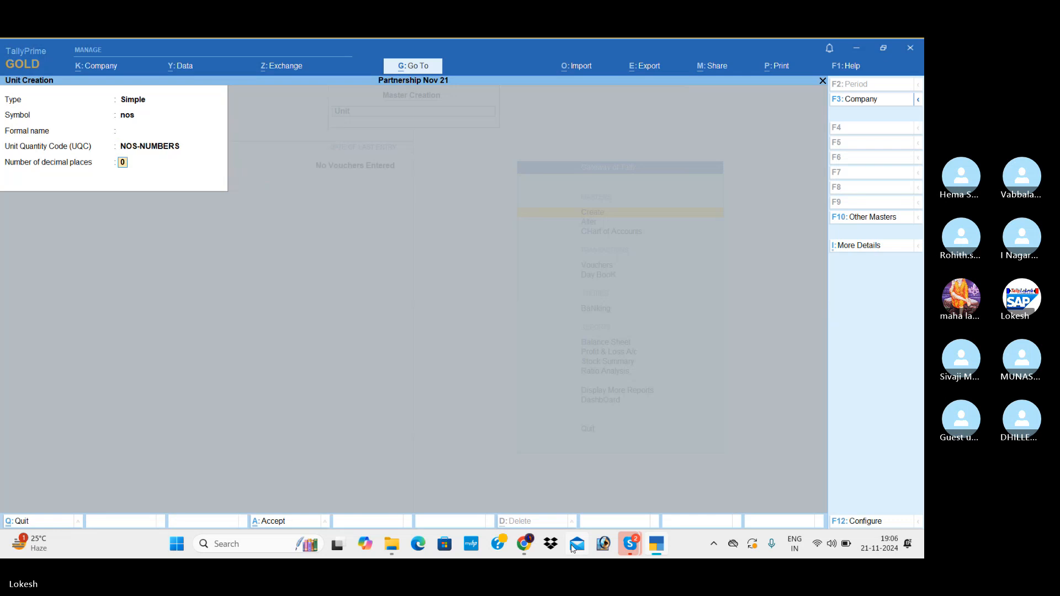
key("Return")
key("Return")
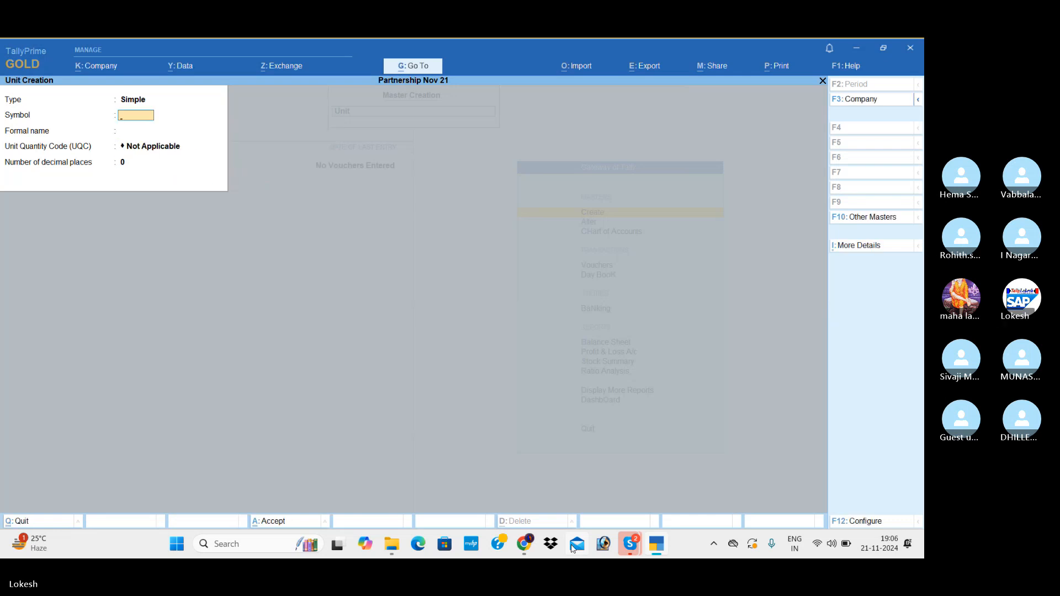
key("Escape")
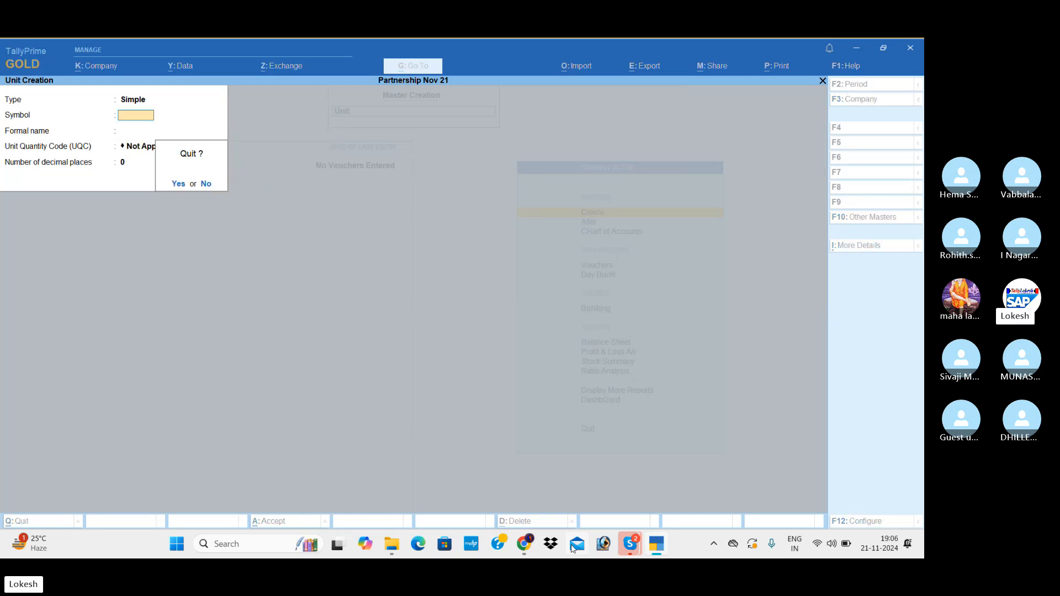
key("Return")
Start a stock item named Processors under Primary, measured in nos.
key("Up")
key("Return")
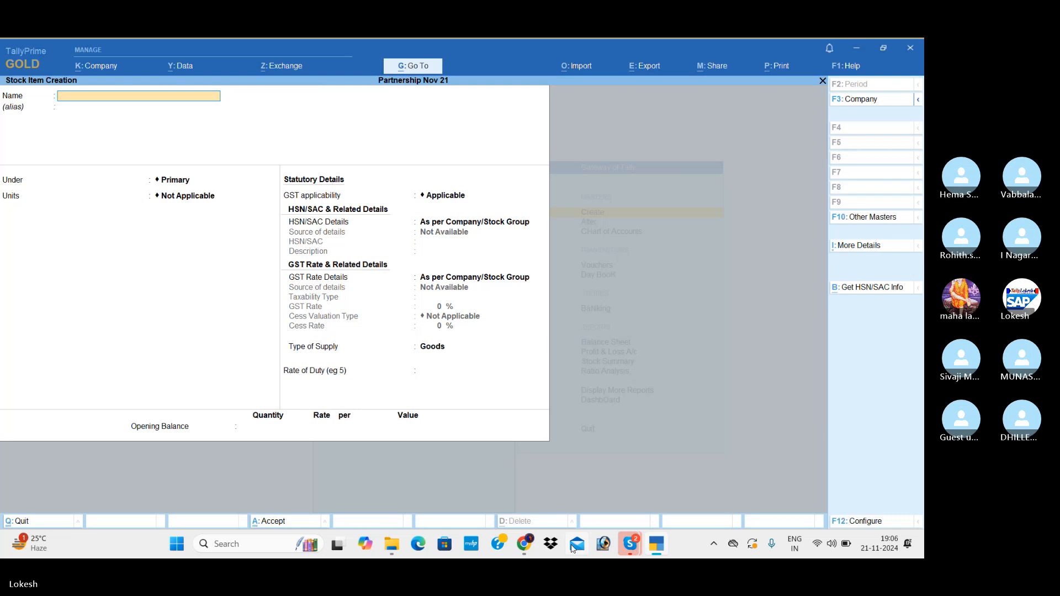
type("Processor")
key("Return")
key("Return")
key("Return")
key("Down")
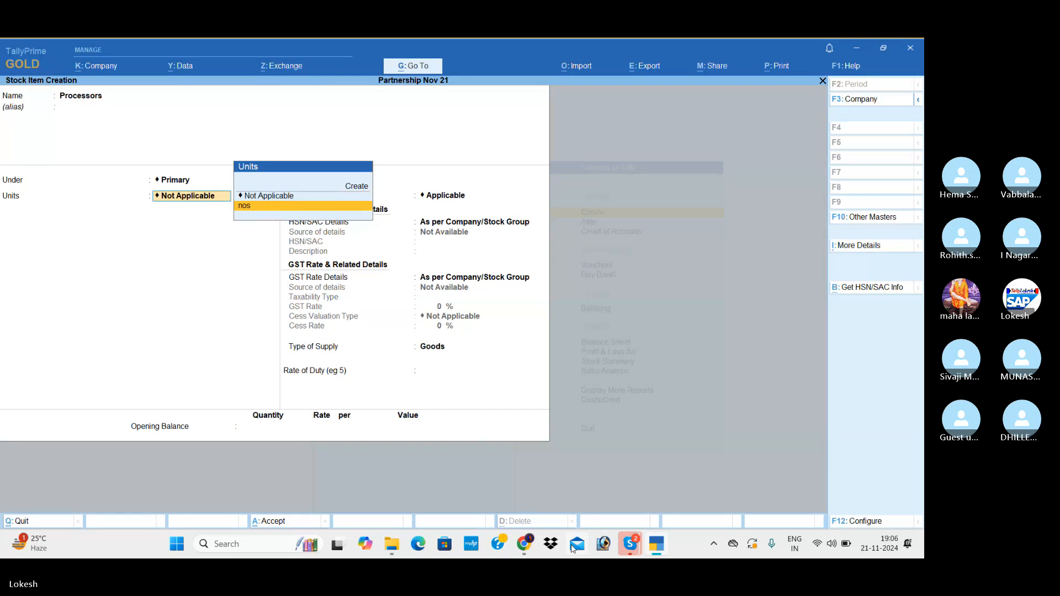
Keep GST applicable for Processors and specify its own HSN/SAC code 98745 without a description.
key("Return")
key("Return")
key("Down")
key("Return")
type("987")
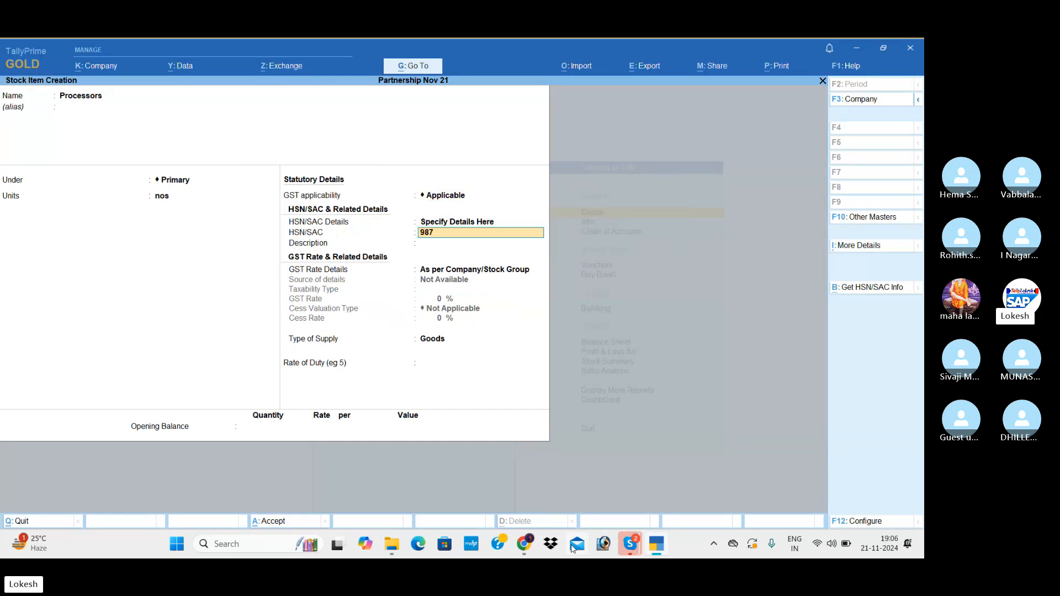
Specify Processors' own GST rate details as Taxable at 18%, keeping no cess and Goods as the type of supply.
key("Return")
key("Return")
key("Down")
key("Return")
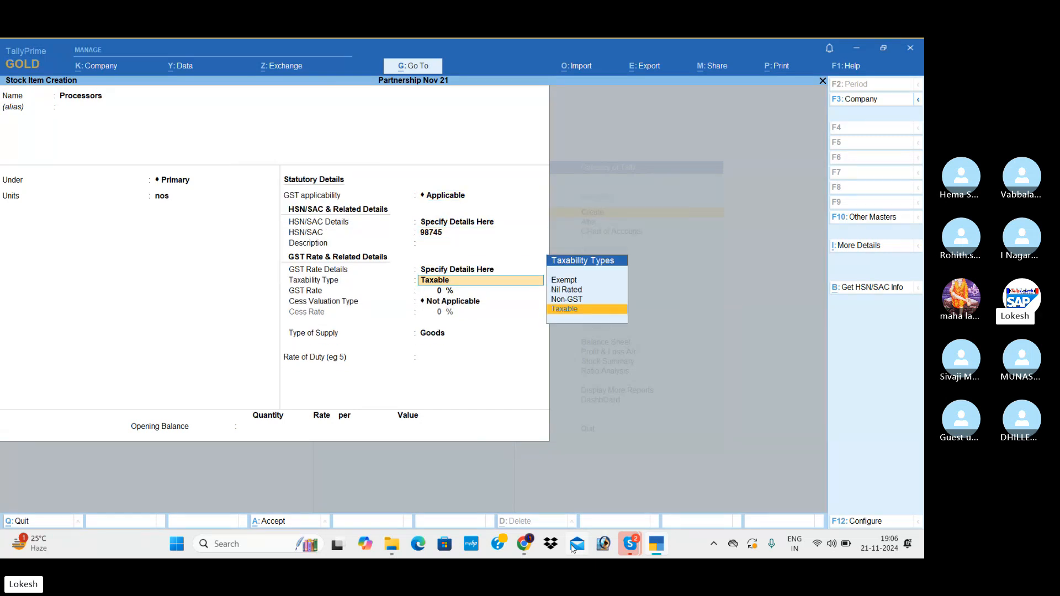
key("Return")
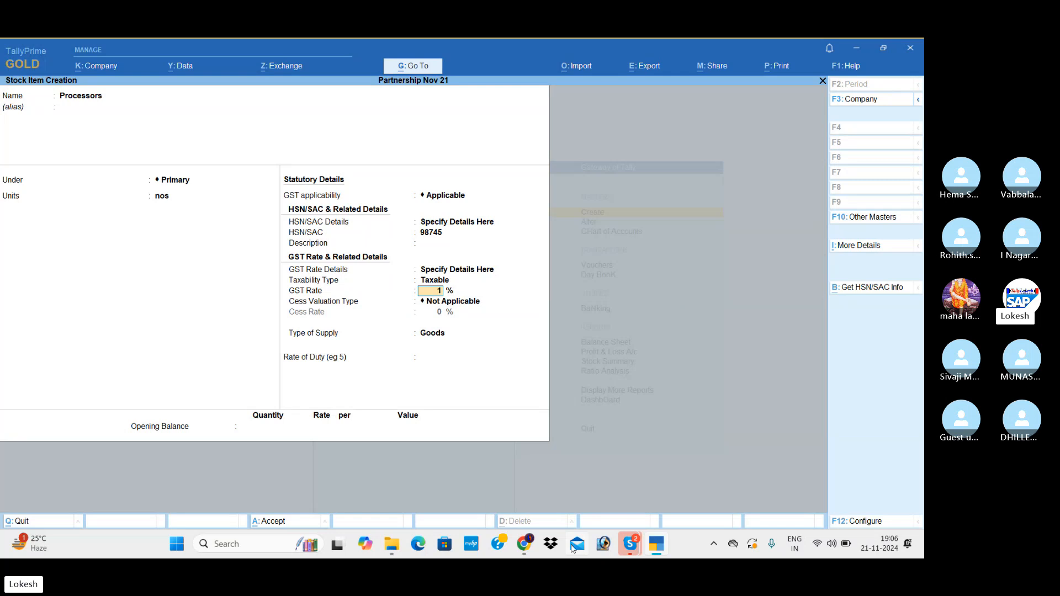
type("18")
key("Return")
key("Return")
key("Return")
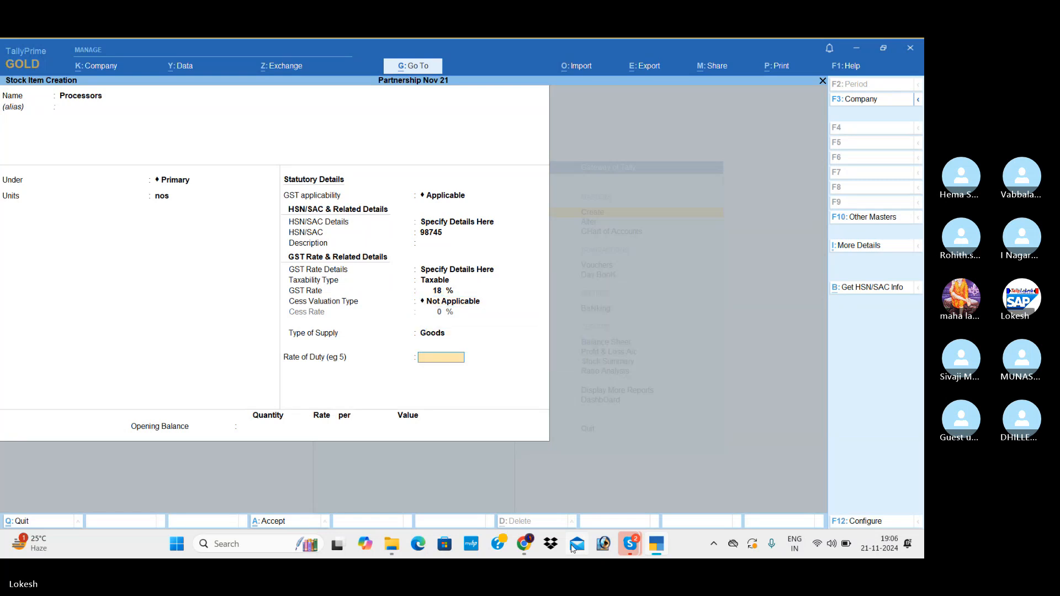
key("Return")
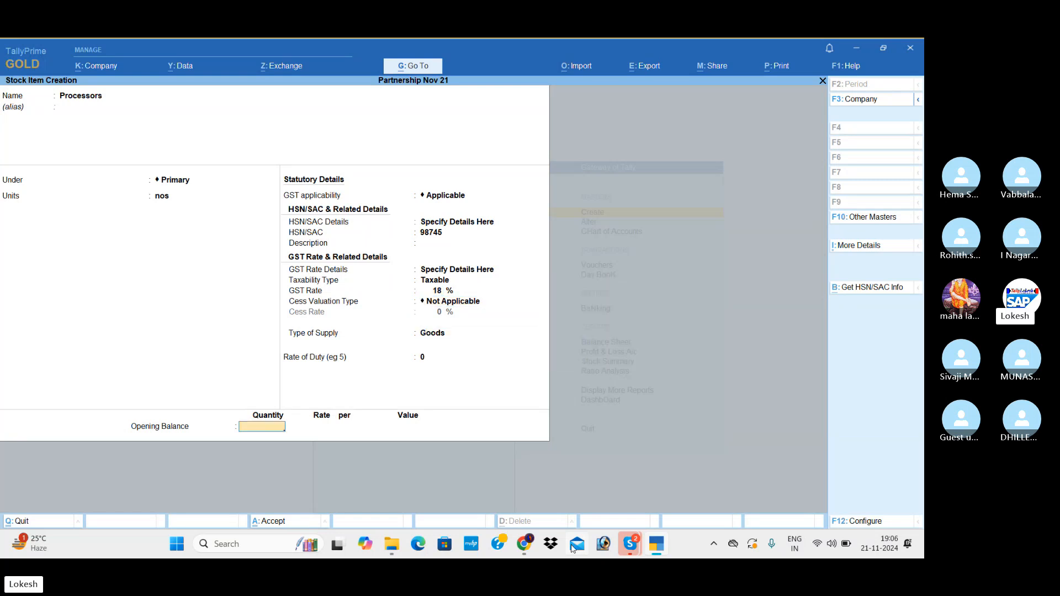
Enter an opening balance of 10 nos with a total value of 50,000 for Processors and save the item.
type("10")
key("Return")
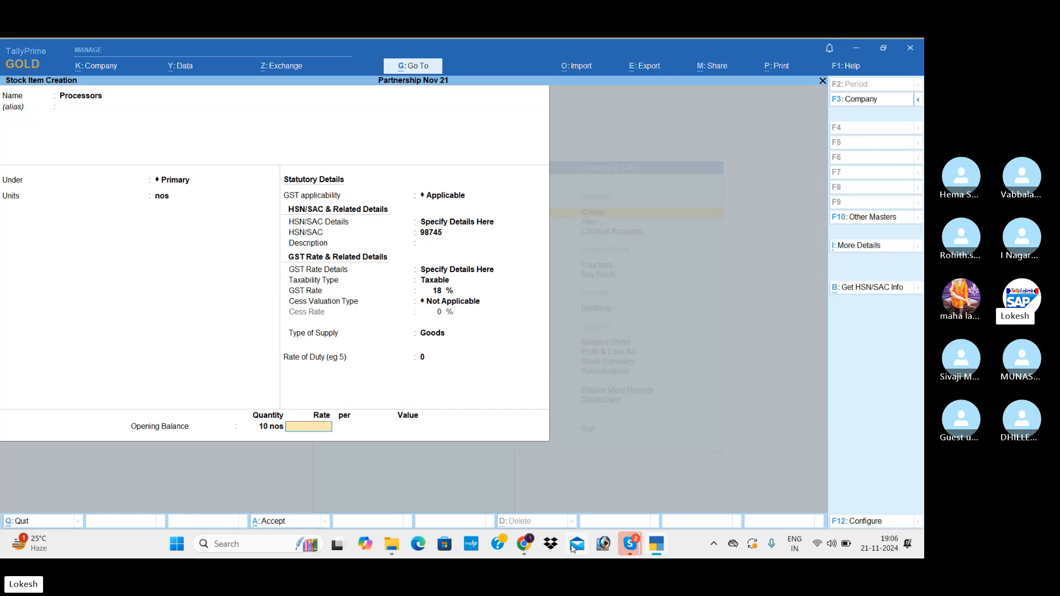
key("Return")
key("Return")
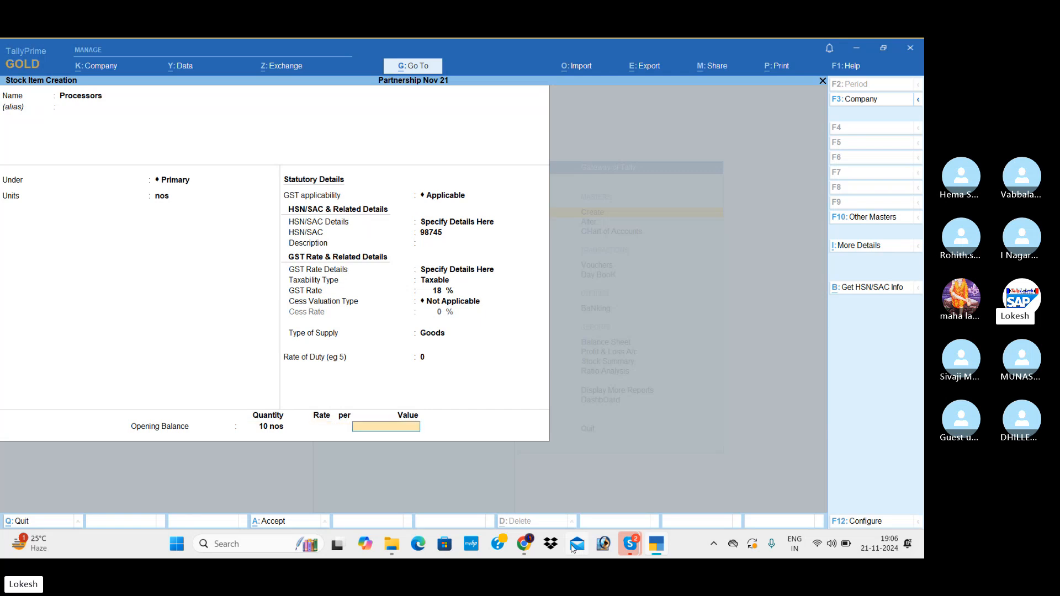
type("50,000")
key("Return")
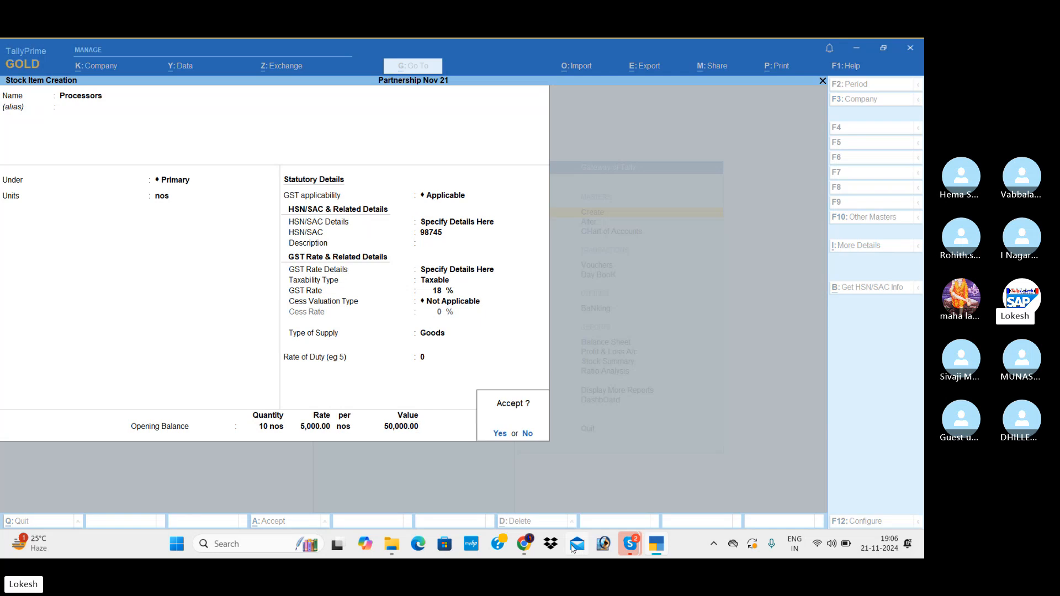
key("Return")
Start a stock item named Hard Disk under Primary, measured in nos.
type("Hard")
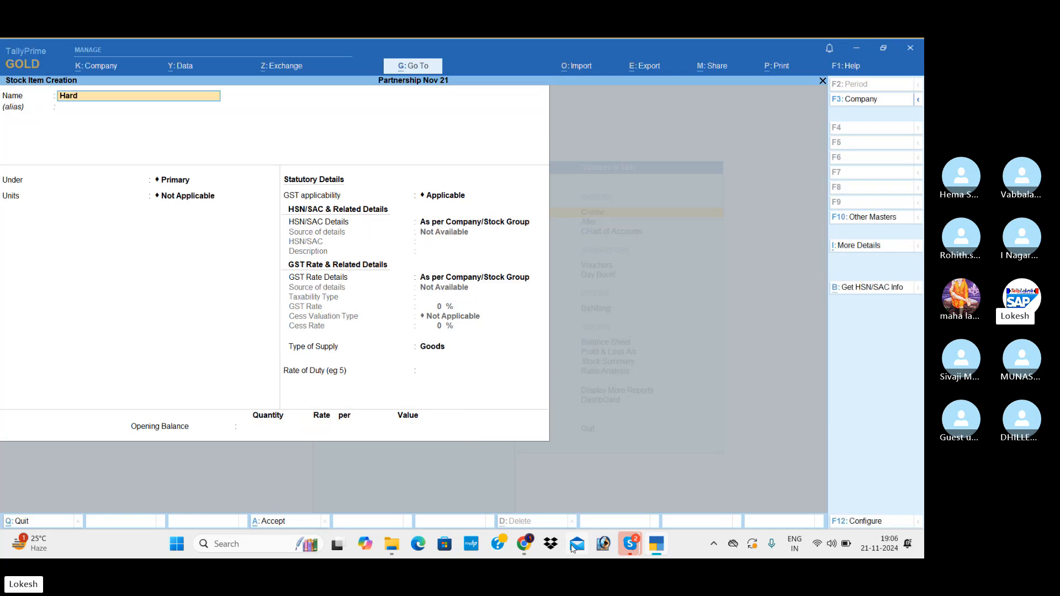
type(" Disk")
key("Return")
key("Return")
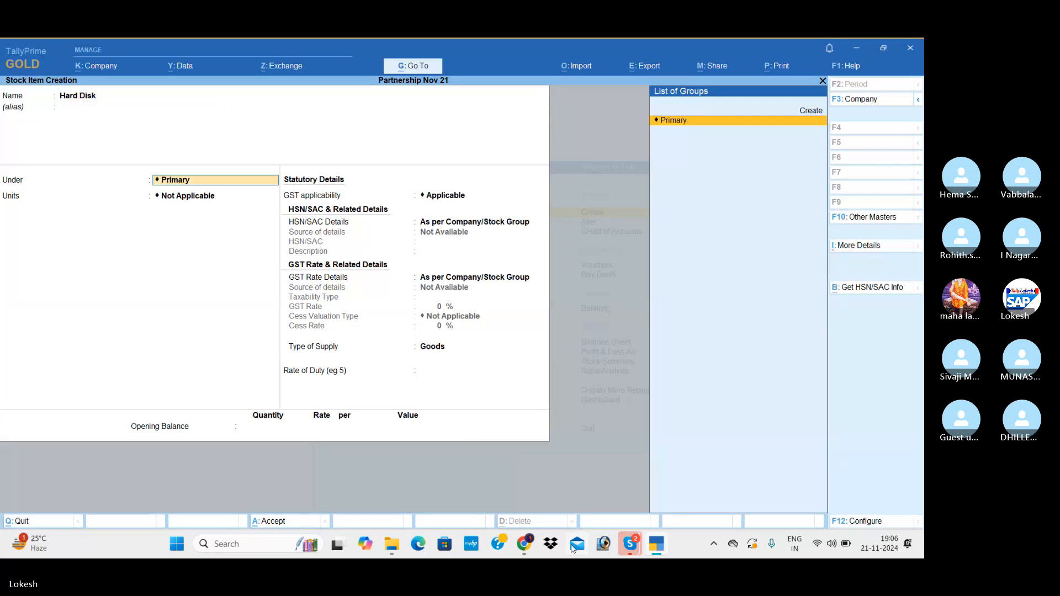
key("Return")
key("Down")
key("Return")
key("Return")
Keep GST applicable for Hard Disk and specify its own HSN/SAC code 9856 without a description.
key("Down")
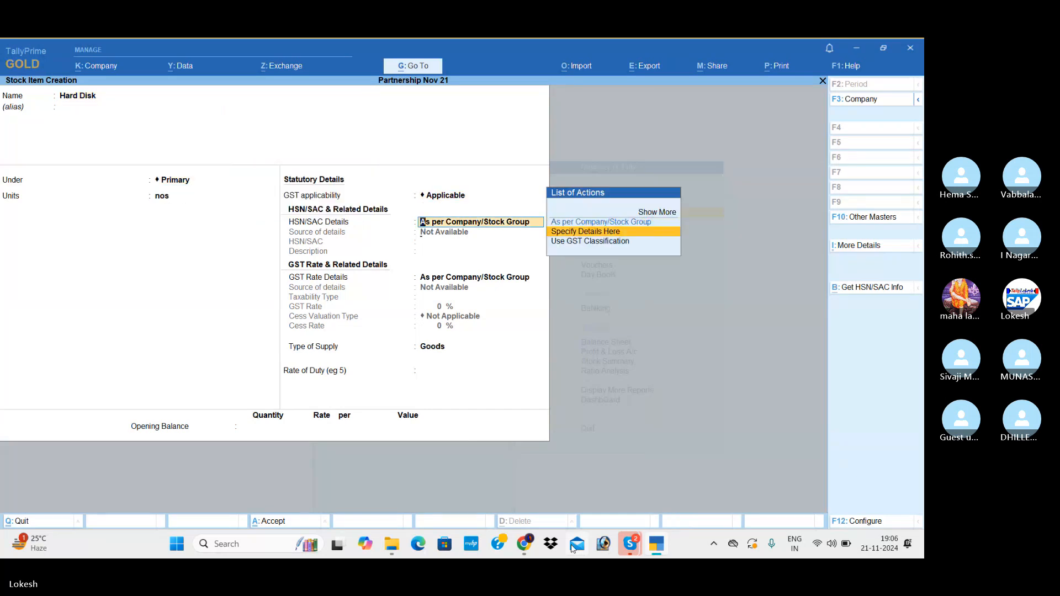
key("Return")
type("9856")
key("Return")
Specify Hard Disk's own GST rate details as Taxable at 18%, keeping no cess and Goods as the type of supply.
key("Return")
key("Down")
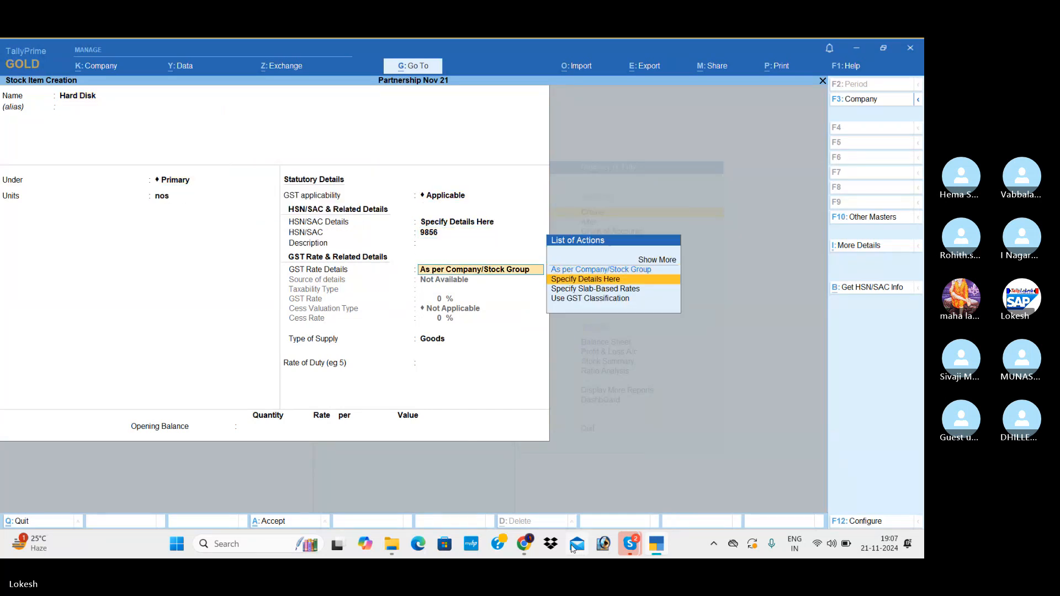
key("Return")
key("Return")
type("18")
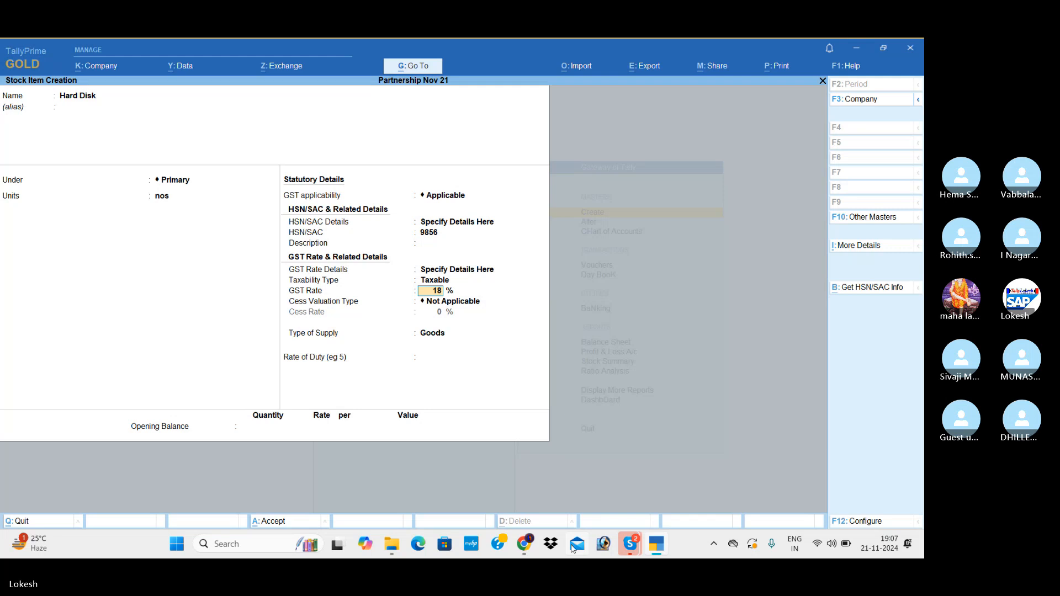
key("Return")
key("Return")
Enter an opening balance of 15 nos with a total value of 40000 for Hard Disk and save the item.
key("Return")
key("Return")
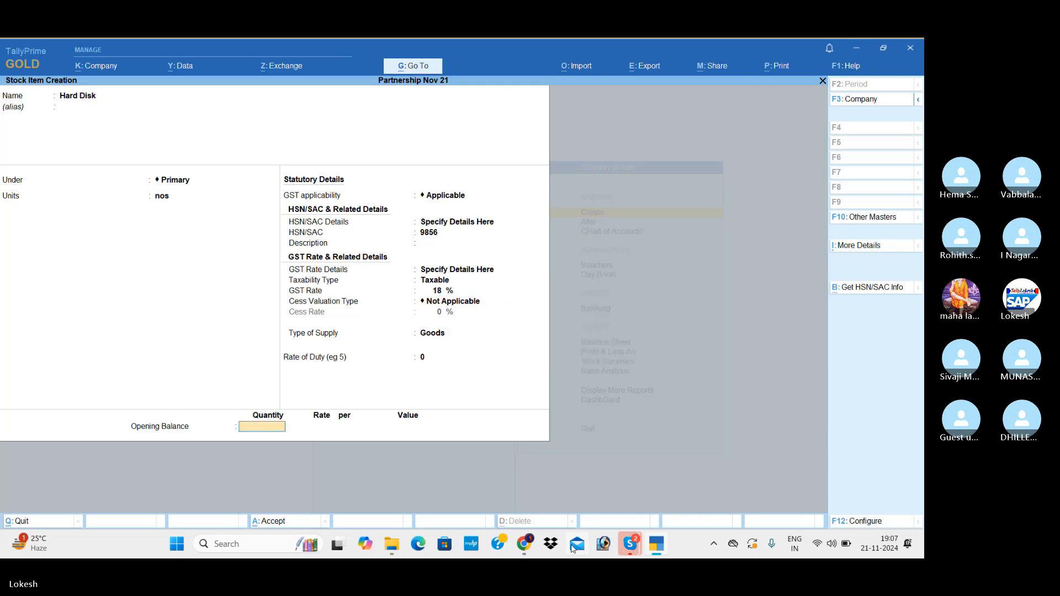
type("15")
key("Return")
key("Return")
key("Return")
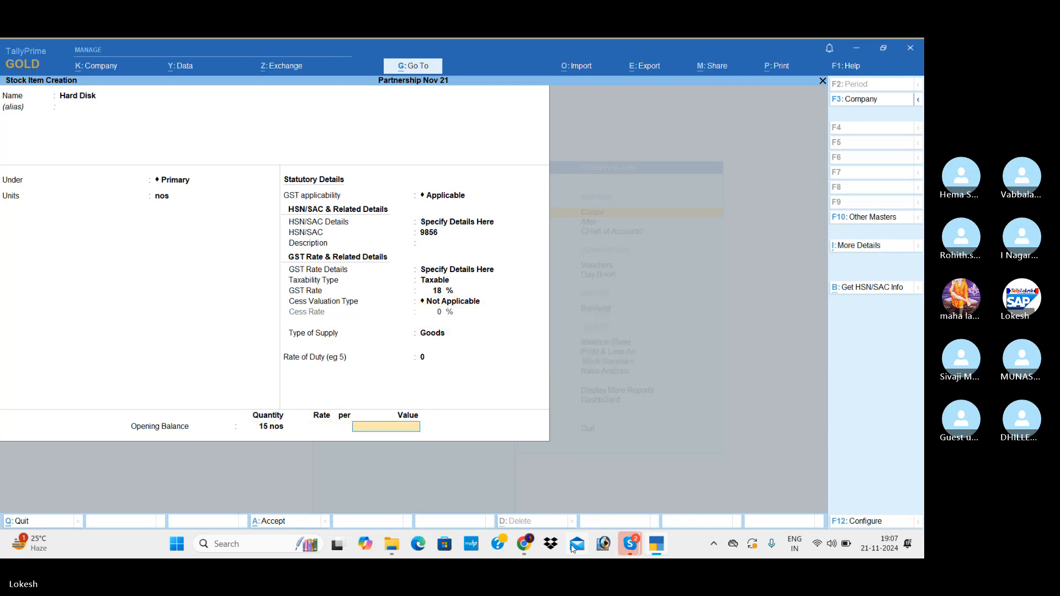
type("40000")
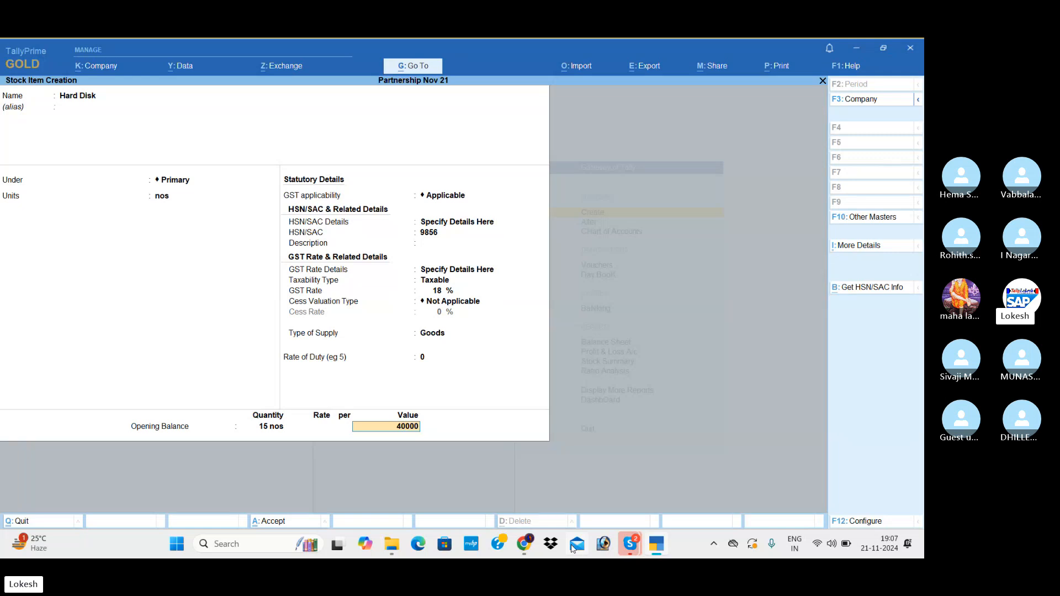
key("Return")
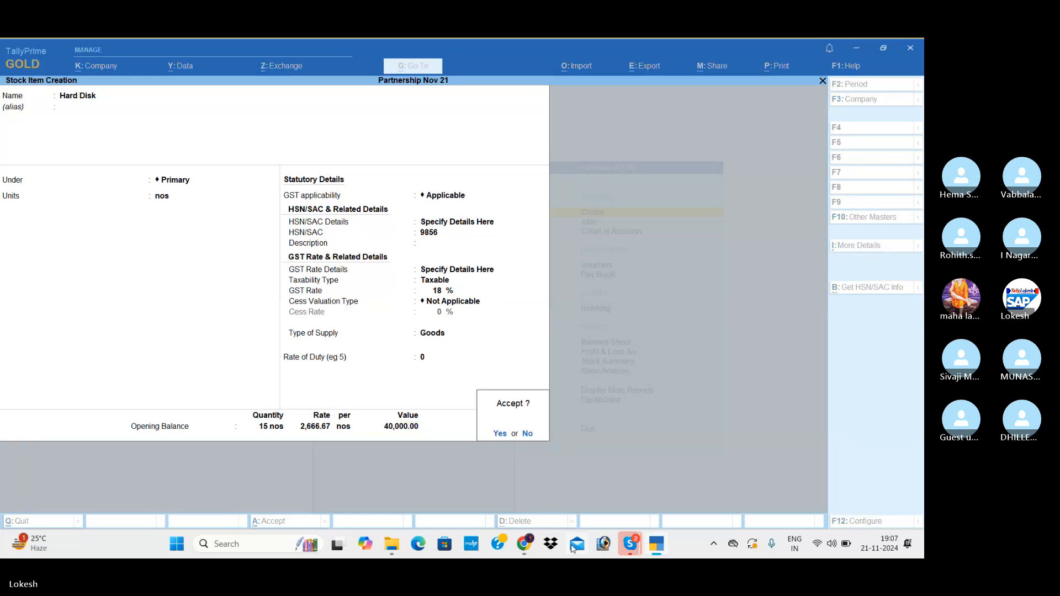
key("Return")
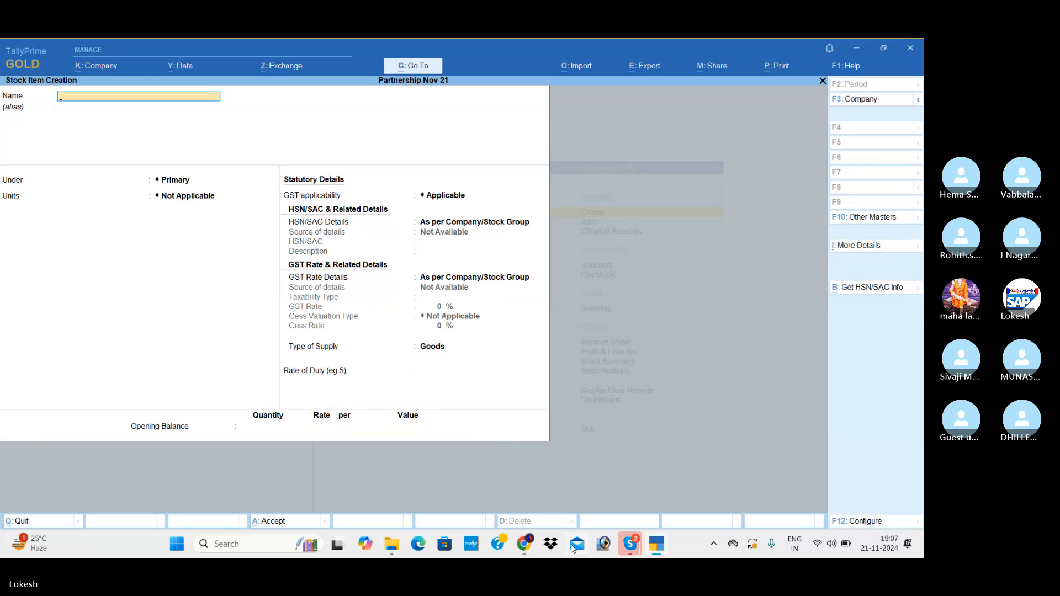
Start a stock item named Printers under Primary, measured in nos.
type("Printers")
key("Return")
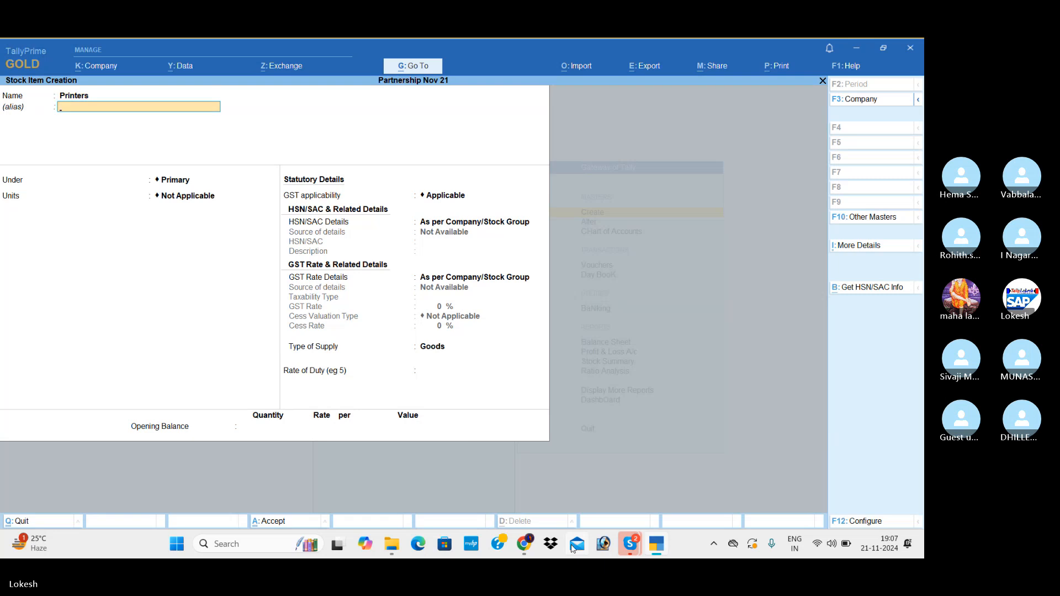
key("Return")
key("Return")
key("Down")
key("Return")
key("Return")
Keep GST applicable for Printers and specify its own HSN/SAC code 6512 without a description.
key("Down")
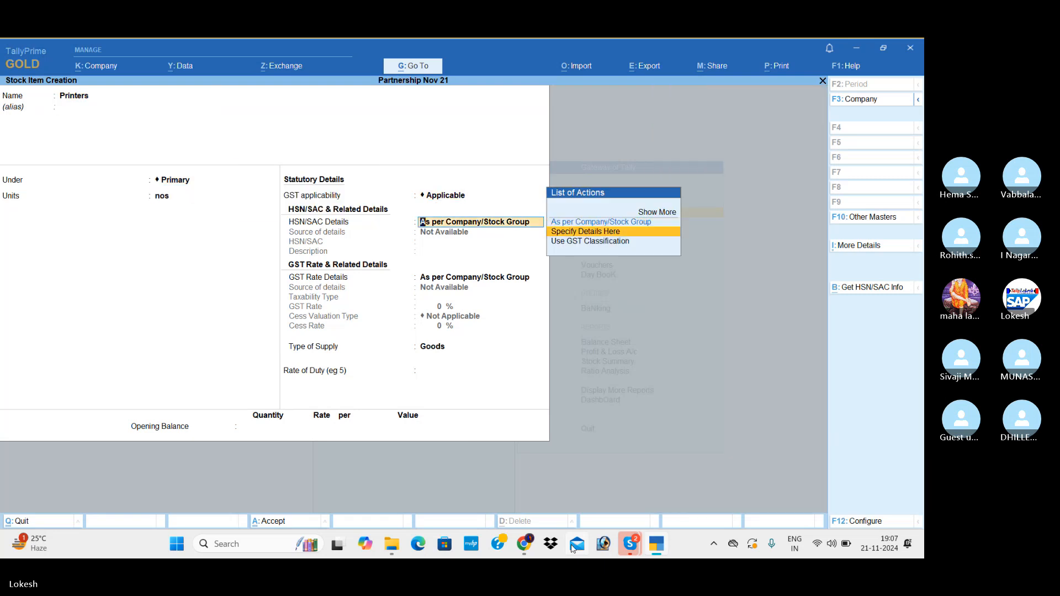
key("Return")
type("6512")
key("Return")
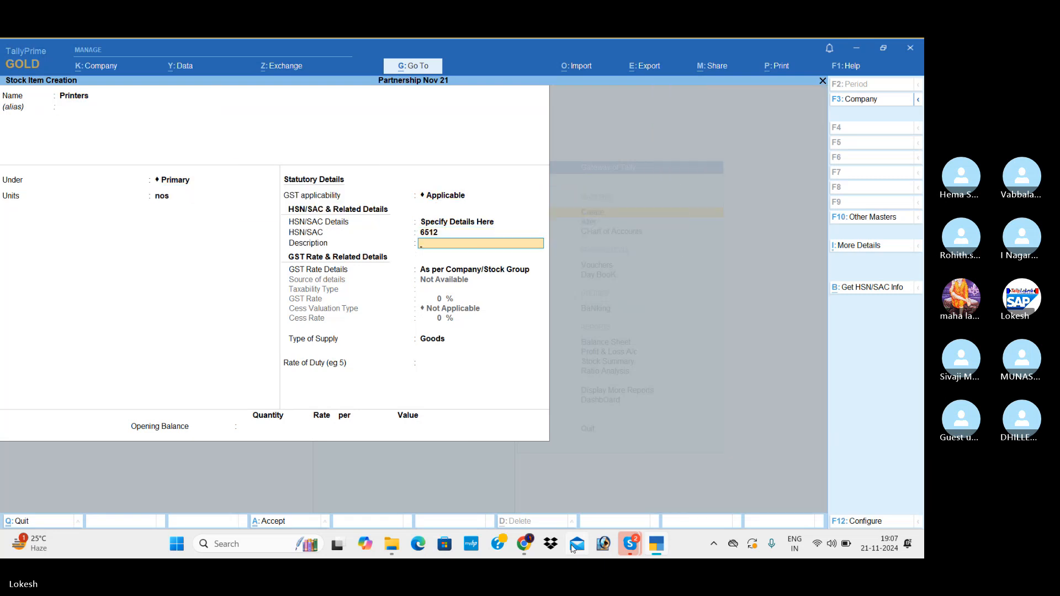
key("Return")
Specify Printers' own GST rate details as Taxable at 18%, keeping no cess and Goods as the type of supply.
key("Down")
key("Return")
key("Return")
type("18")
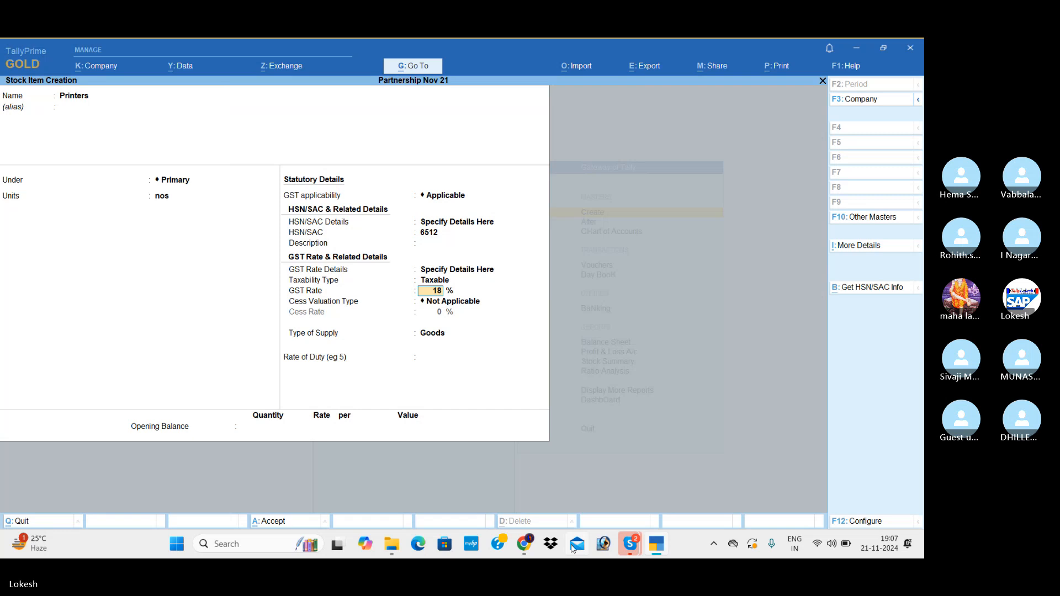
key("Return")
key("Return")
Enter an opening balance of 10 nos with a total value of 50000 for Printers and save the item.
key("Return")
key("Return")
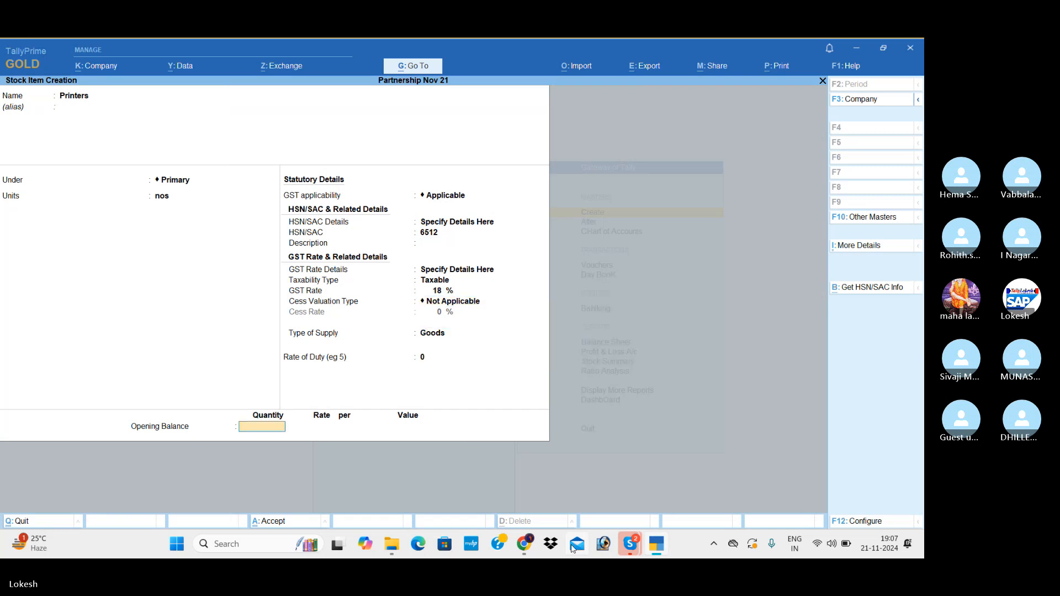
type("10")
key("Return")
key("Return")
type("50000")
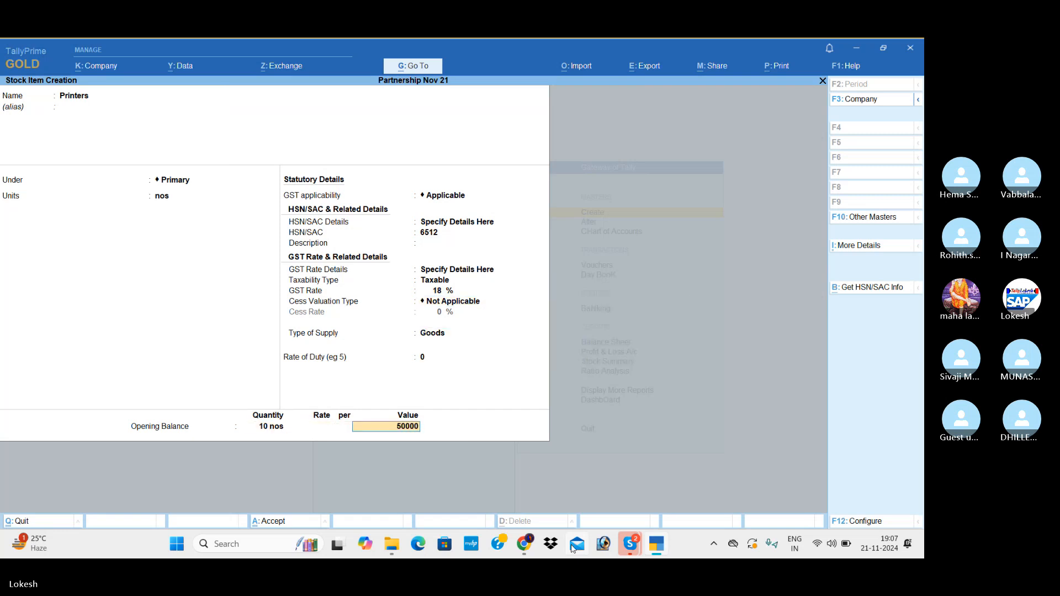
Start a stock item named Monitors under Primary, measured in nos.
key("Return")
key("Return")
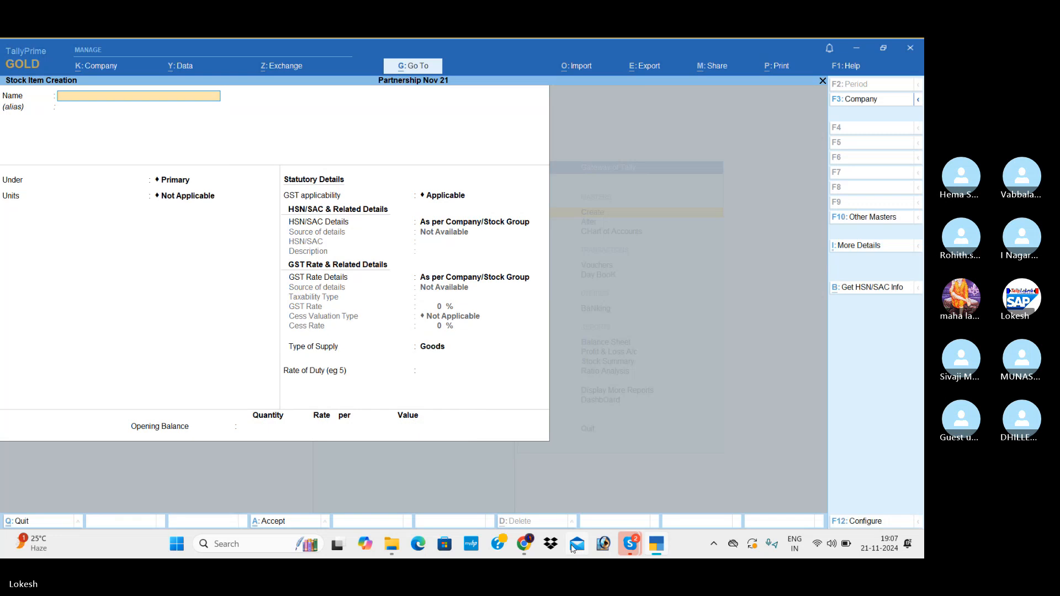
type("Monitors")
key("Return")
key("Return")
Keep GST applicable for Monitors and specify its own HSN/SAC code 6514 without a description.
key("Return")
key("Down")
key("Return")
key("Return")
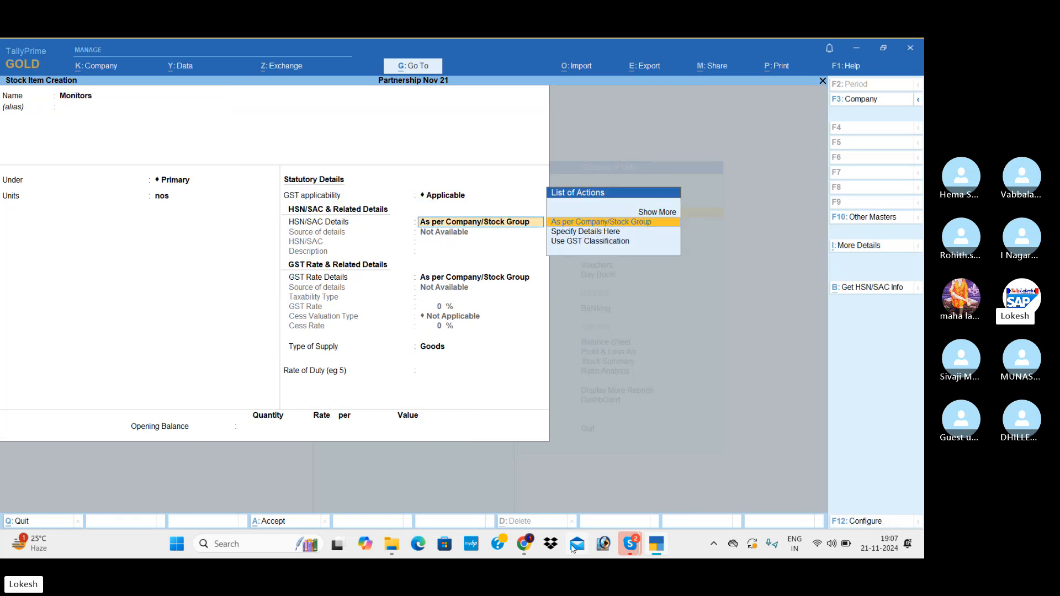
key("Down")
key("Return")
type("6514")
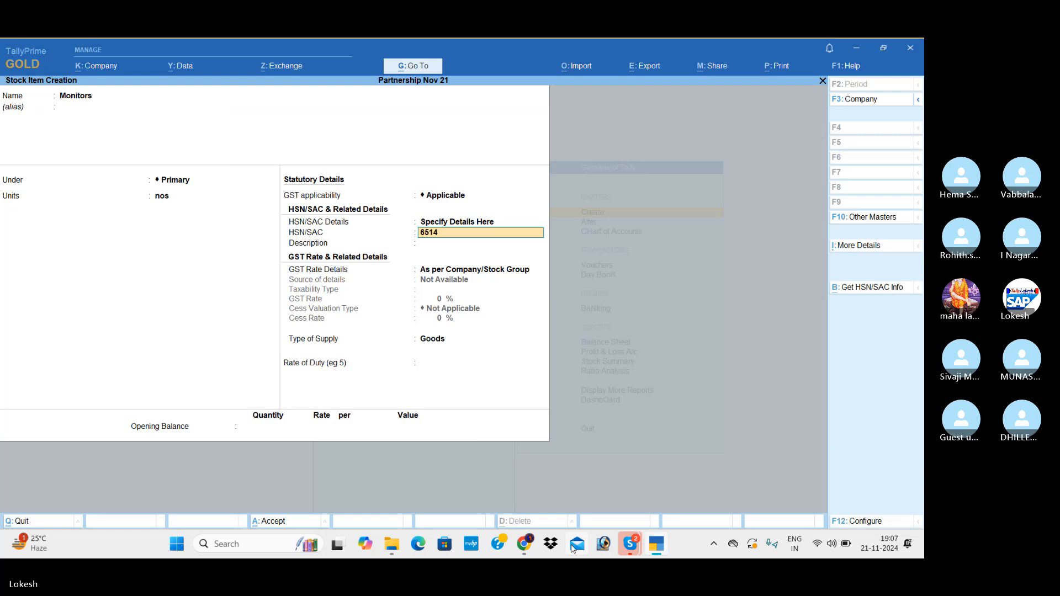
Specify Monitors' own GST rate details as Taxable at 18%, keeping no cess and Goods as the type of supply.
key("Return")
key("Return")
key("Down")
key("Return")
key("Return")
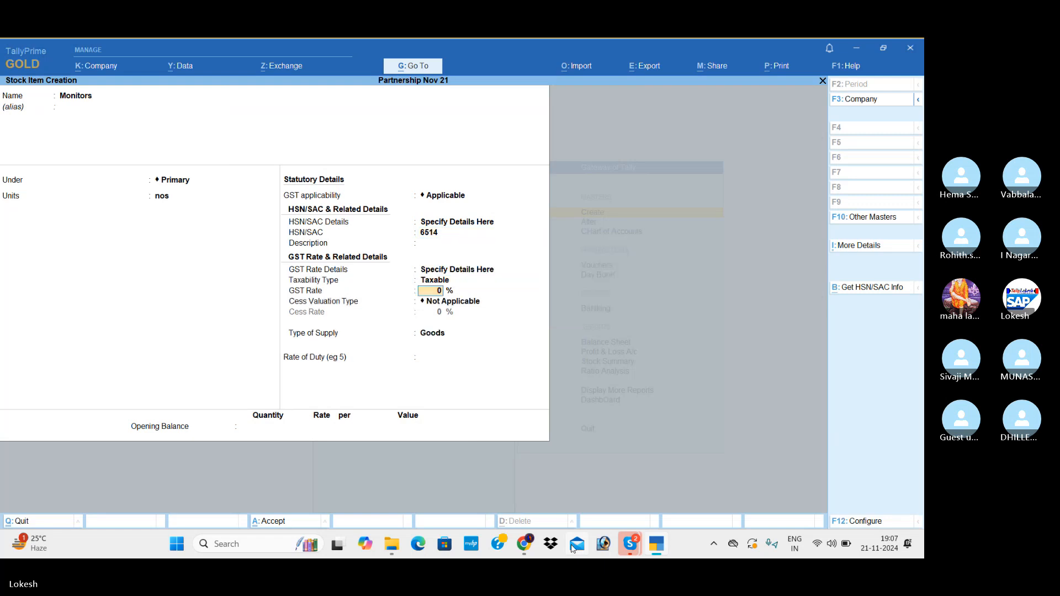
type("18")
key("Return")
key("Return")
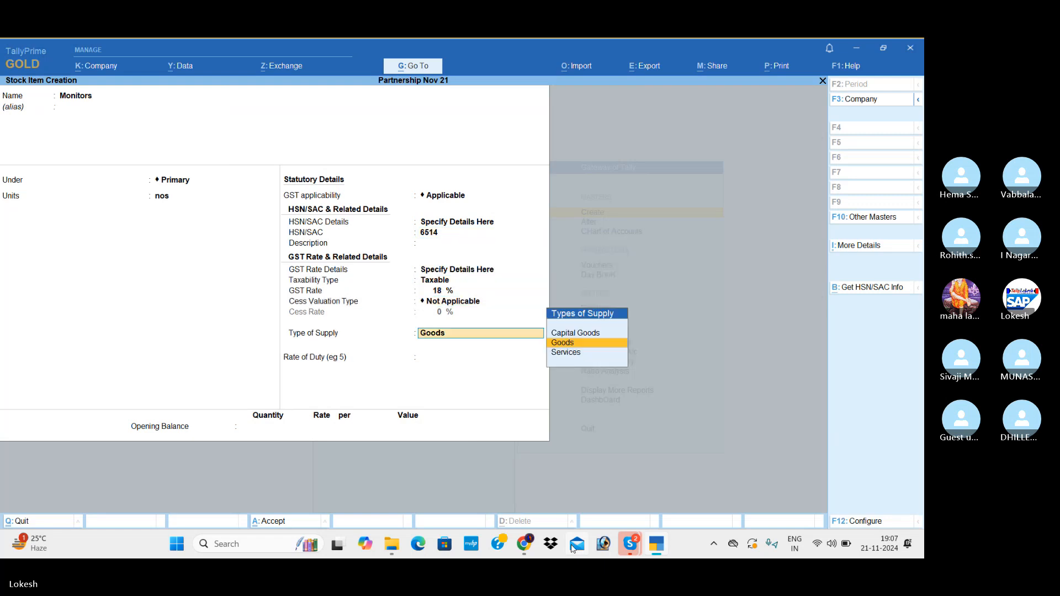
key("Return")
key("Return")
Enter an opening balance of 10 nos with a total value of 100000 for Monitors and save the item.
type("10")
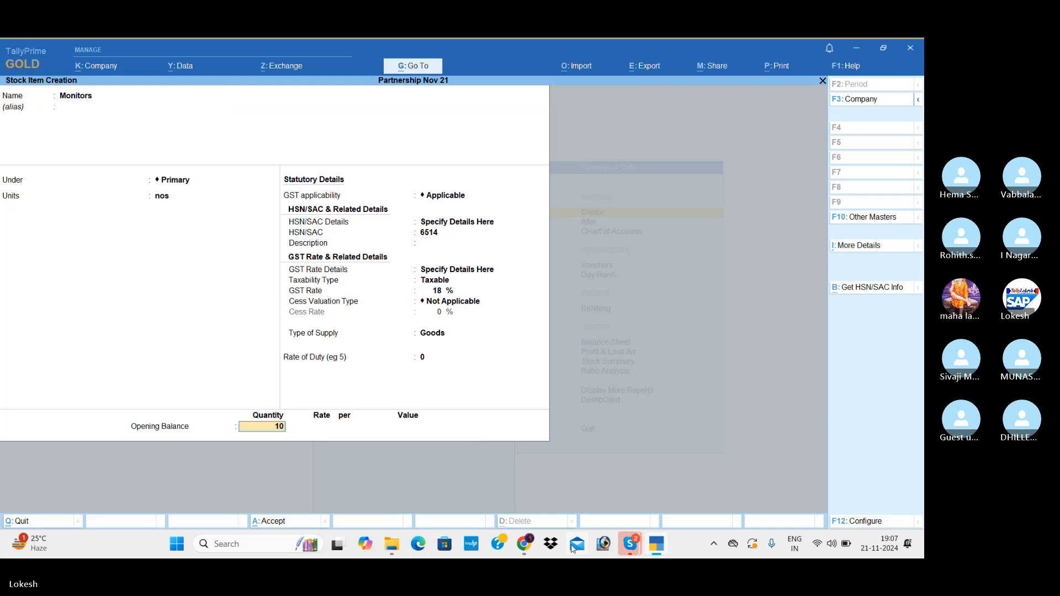
key("Return")
key("Return")
type("100000")
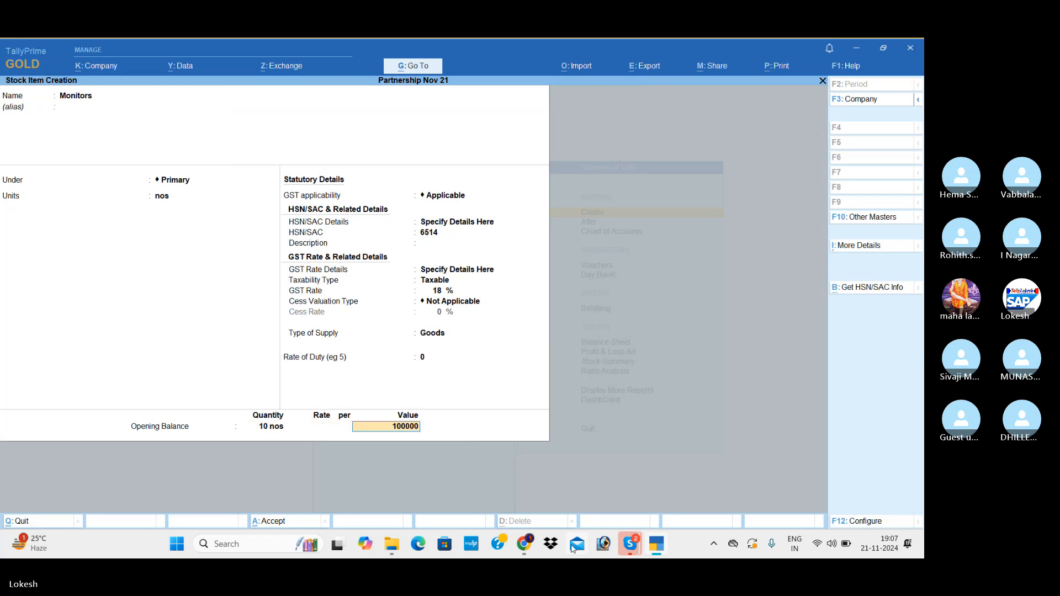
key("Return")
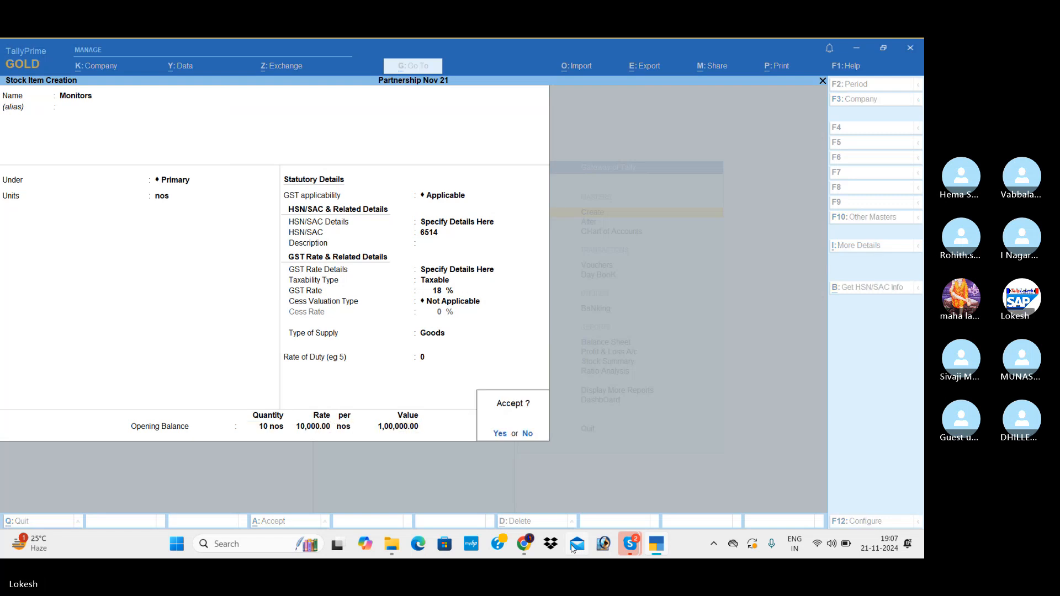
Start a stock item named Ups under Primary, measured in nos.
key("Return")
type("Up")
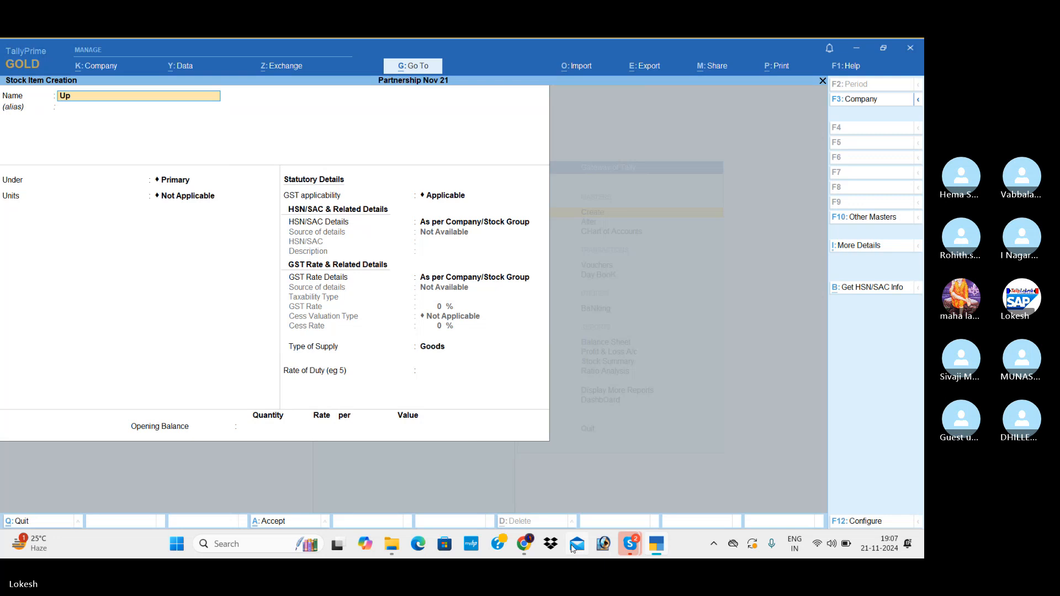
type("s")
key("Return")
Keep GST applicable for Ups and specify its own HSN/SAC code 6541 without a description.
key("Return")
key("Return")
key("Down")
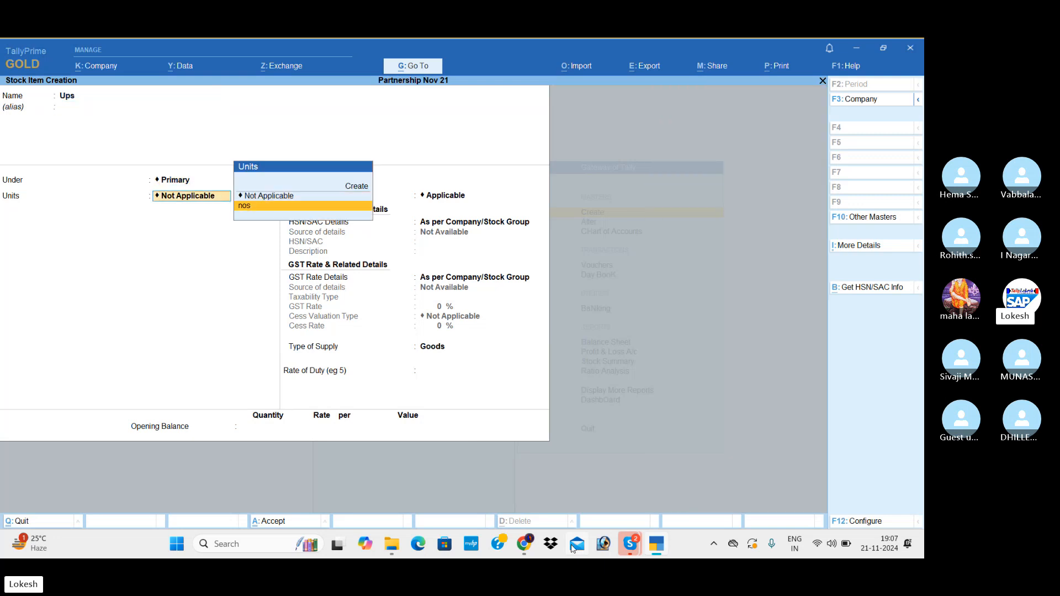
key("Return")
key("Return")
key("Down")
key("Return")
type("6541")
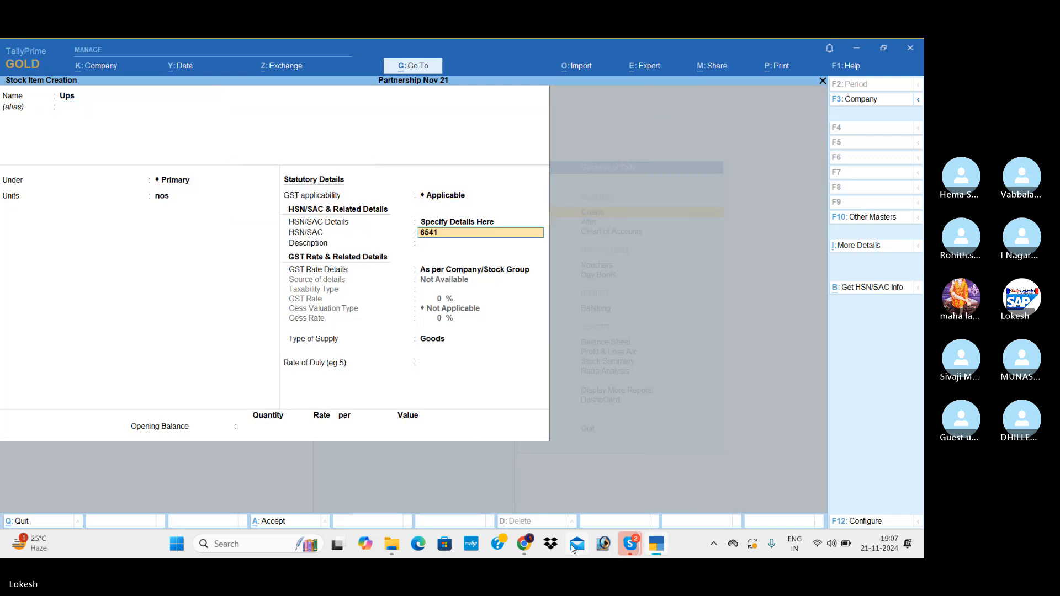
Specify Ups' own GST rate details as Taxable at 18%, keeping no cess and Goods as the type of supply.
key("Return")
key("Return")
key("Down")
key("Return")
key("Return")
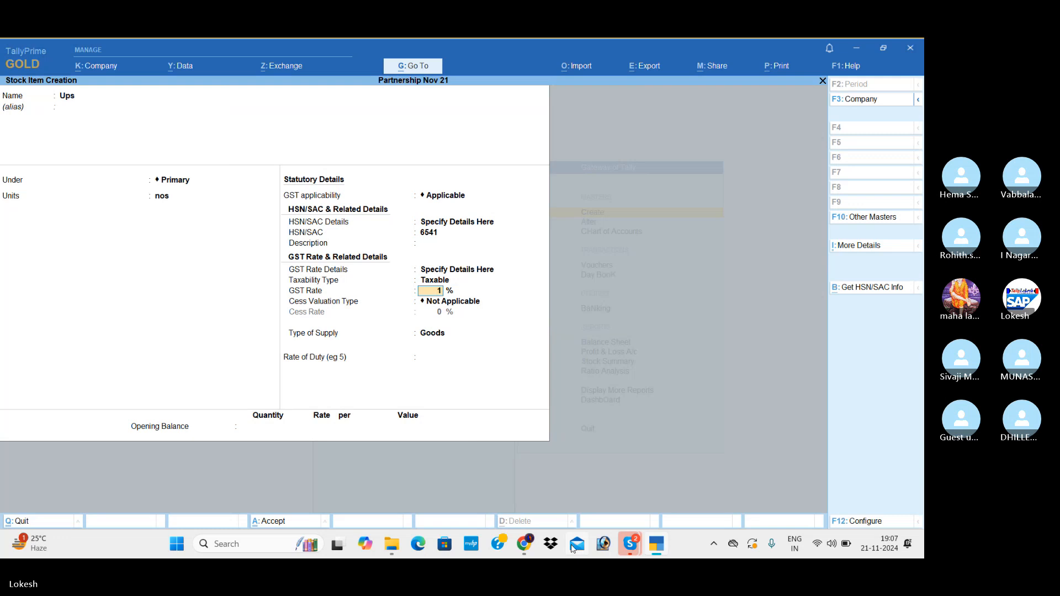
type("18")
key("Return")
Enter an opening balance of 10 nos with a total value of 15,000 for Ups, save the item and leave stock item creation.
key("Return")
key("Return")
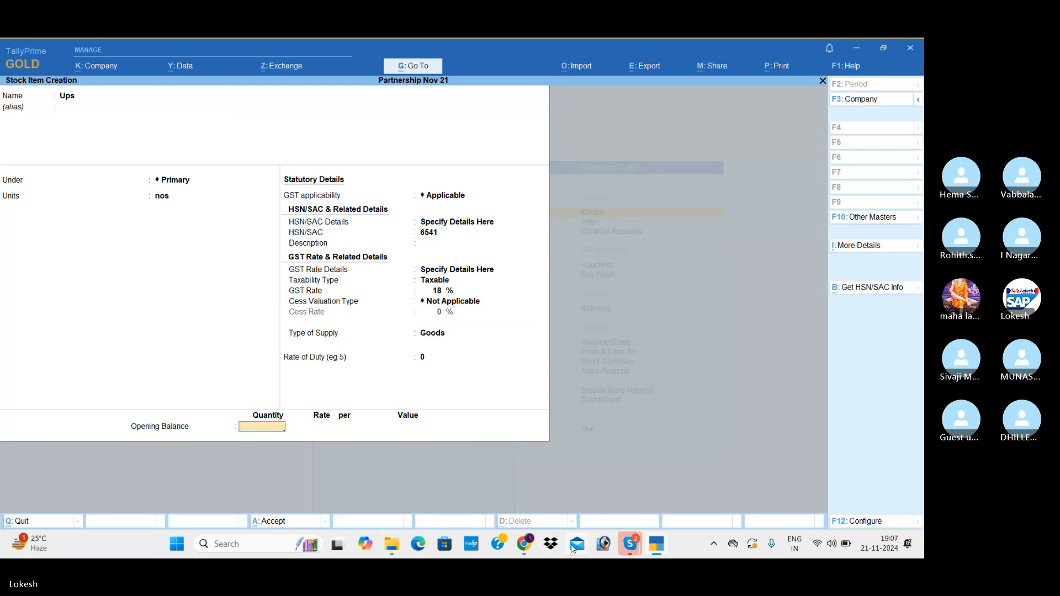
type("10")
key("Return")
key("Return")
key("Return")
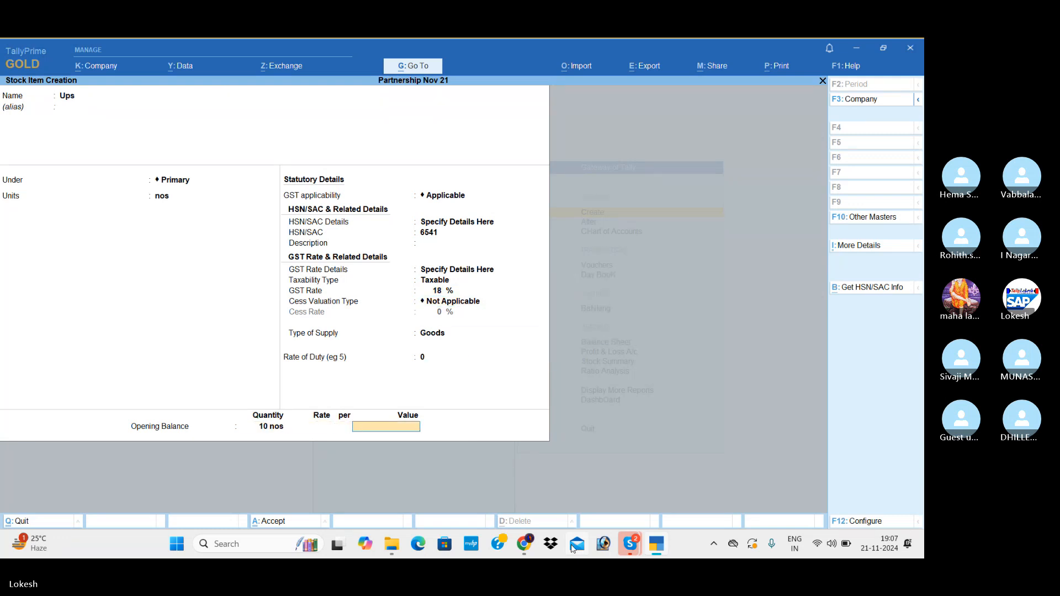
type("15000")
key("Return")
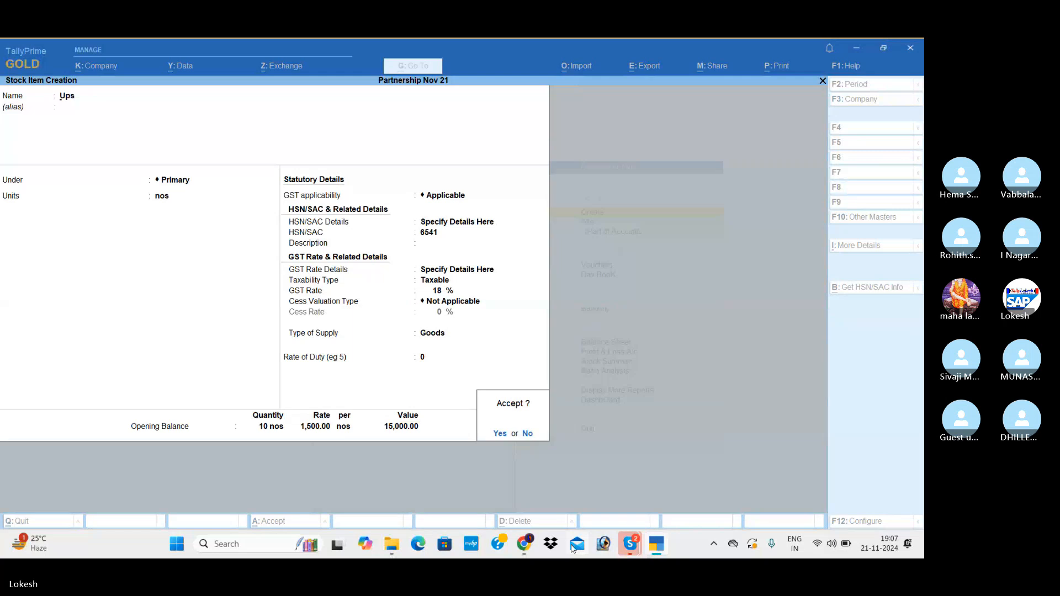
key("Return")
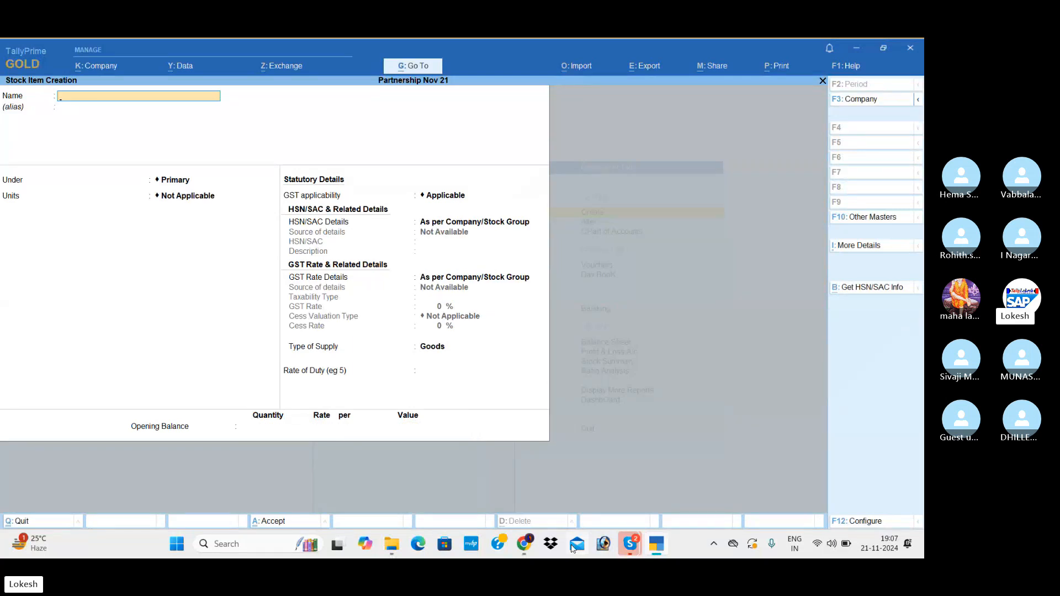
key("Escape")
key("Return")
key("Escape")
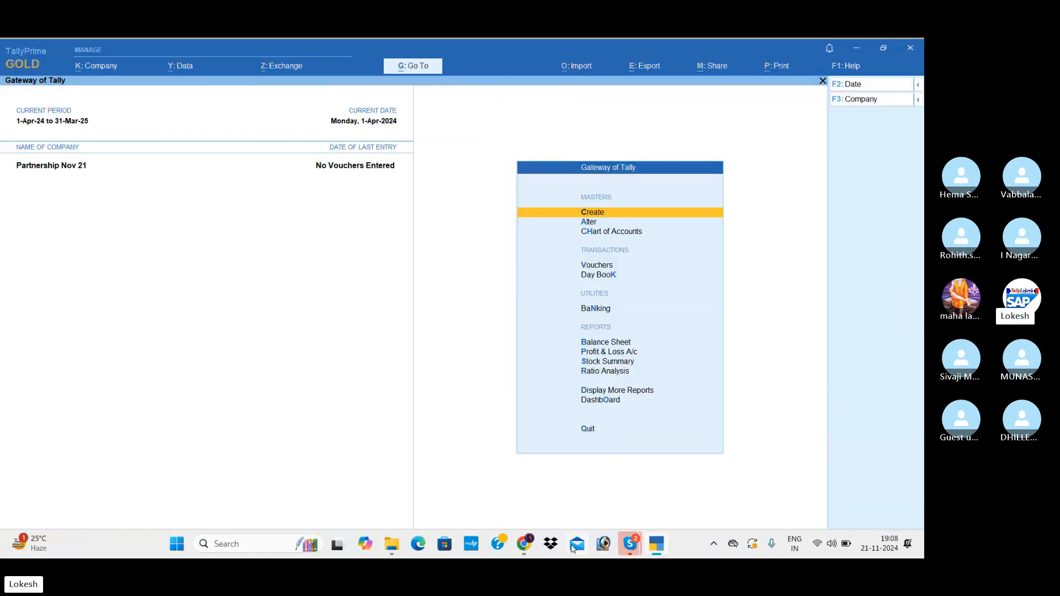
Open the Cash ledger for alteration and go to its opening balance, keeping bank details set to No.
key("Down")
key("Return")
key("Down")
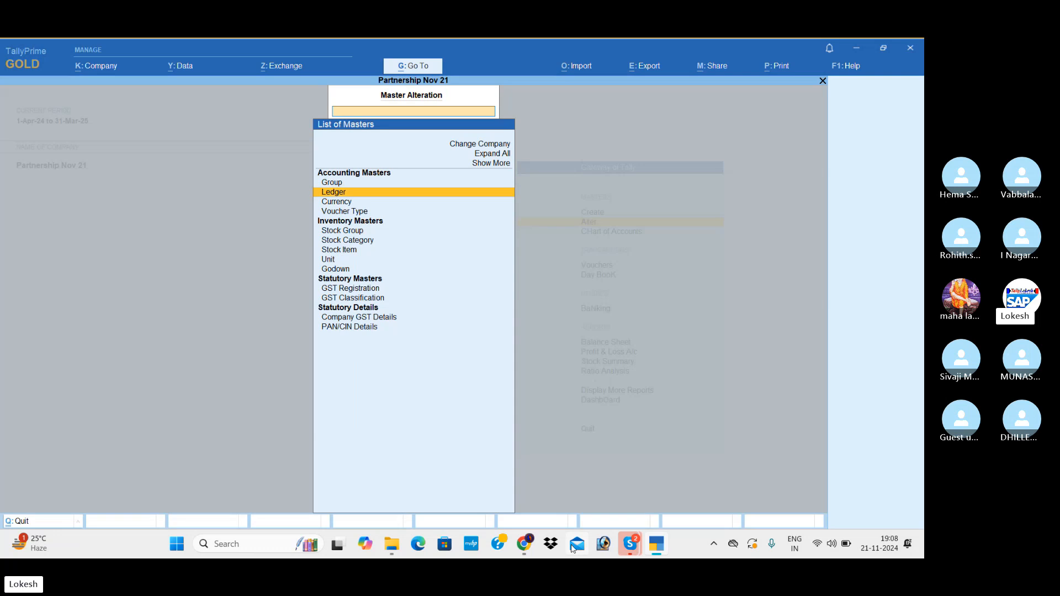
key("Return")
key("Return")
key("Return")
key("Return")
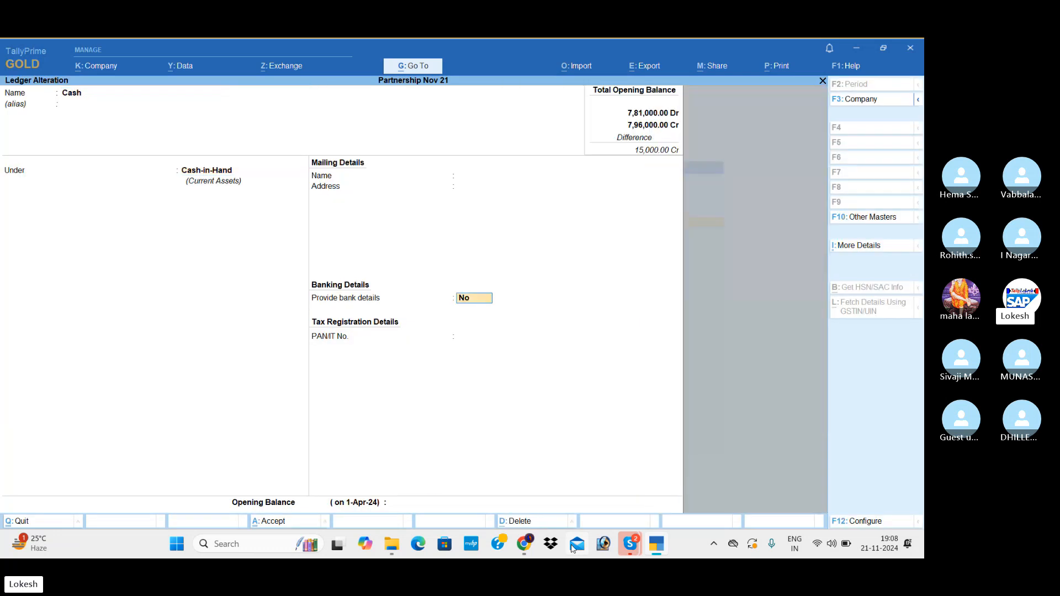
key("Return")
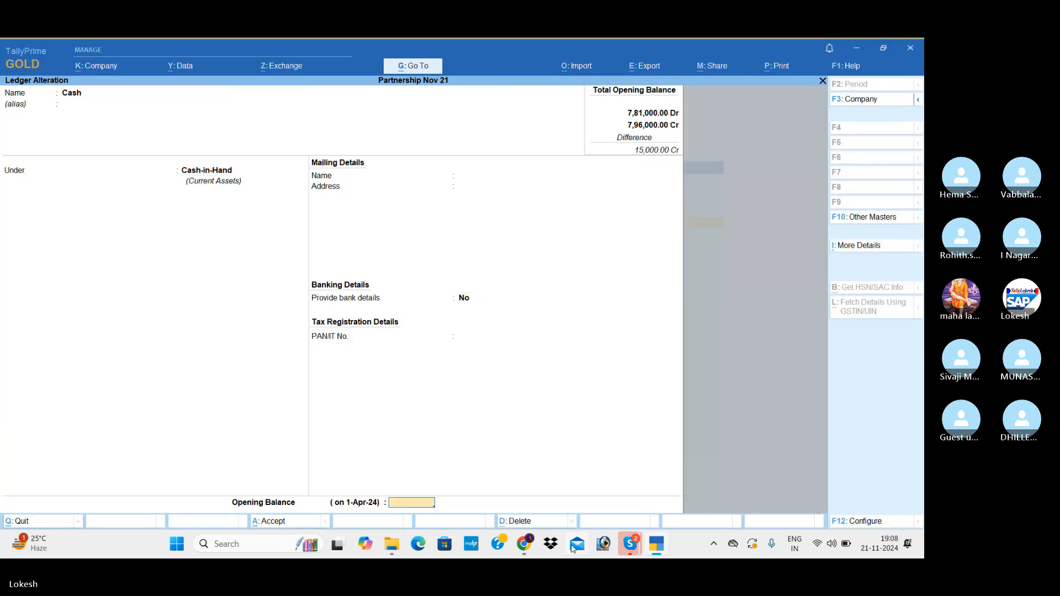
Set the Cash ledger's opening balance to 15,000 Dr, save it and return to the Gateway of Tally.
type("15,000")
key("Return")
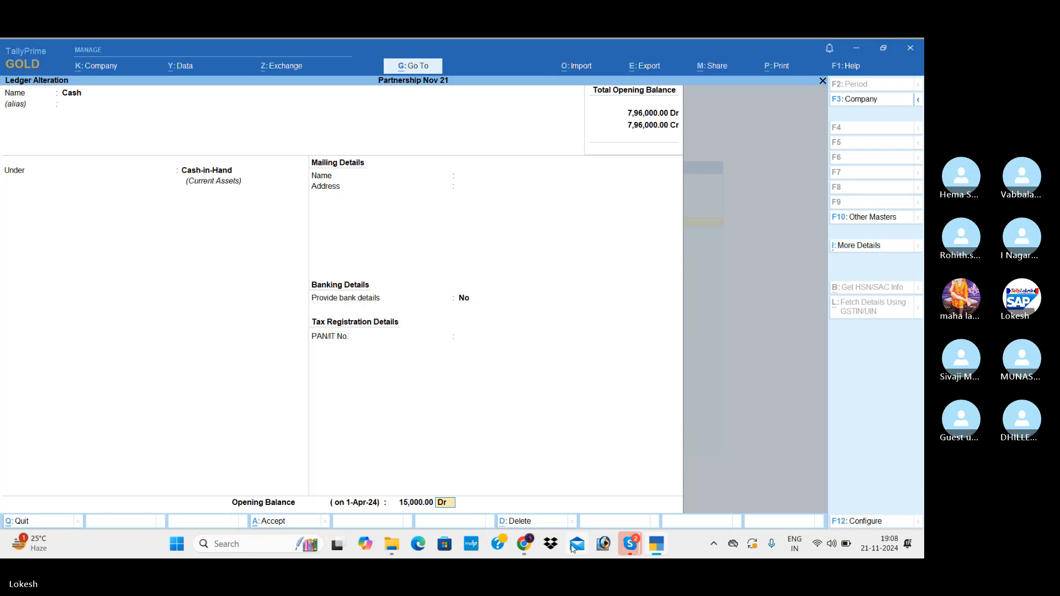
key("Return")
key("Return")
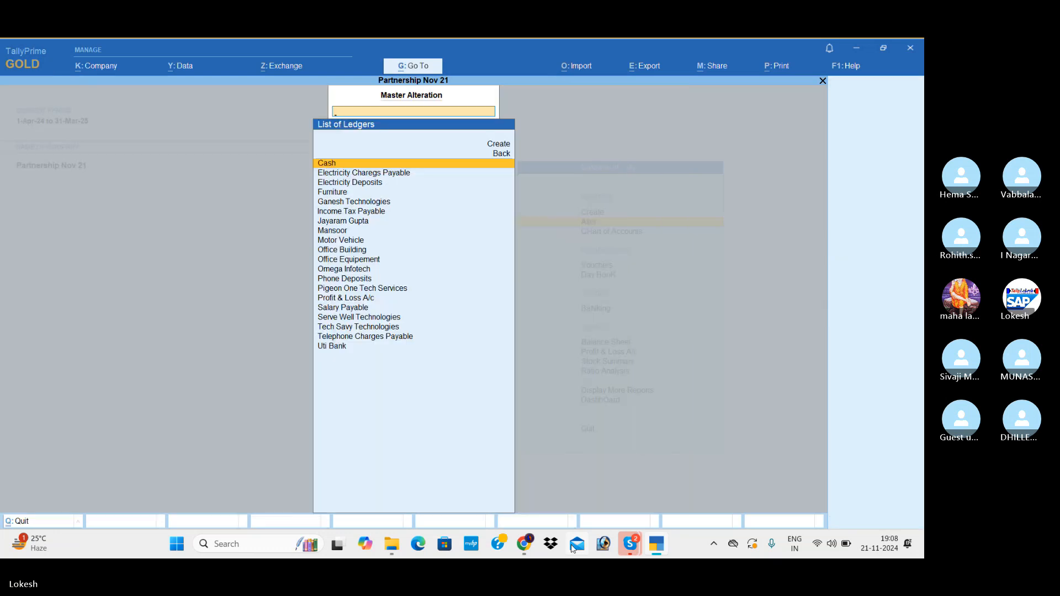
key("Escape")
key("Escape")
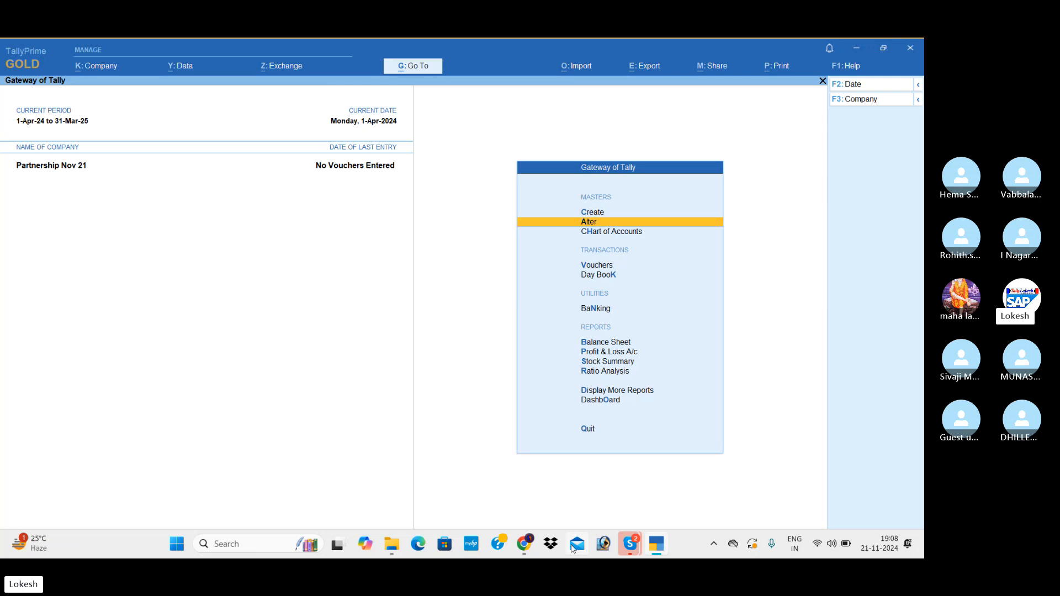
Examine the Balance Sheet in detailed view to compare the liabilities and assets totals.
key("Down")
key("Down")
key("Down")
key("Down")
key("Down")
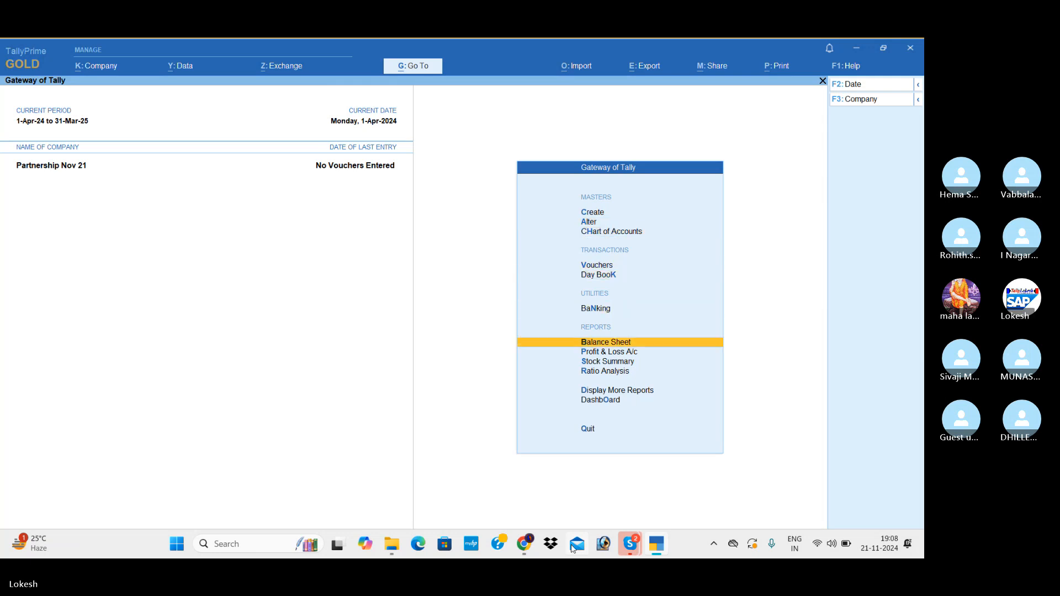
key("Return")
key("alt+F5")
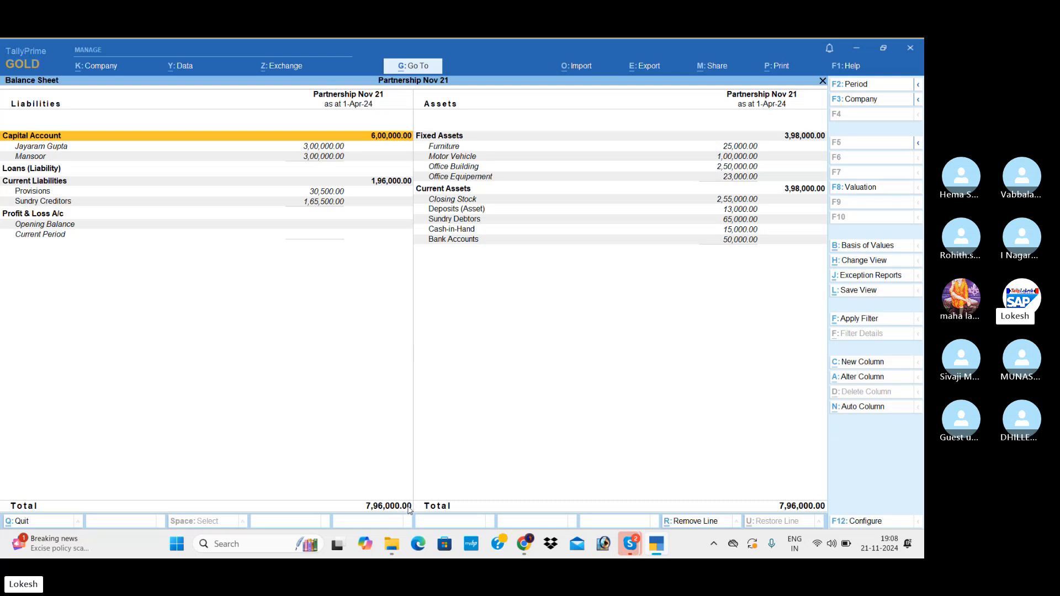
key("Escape")
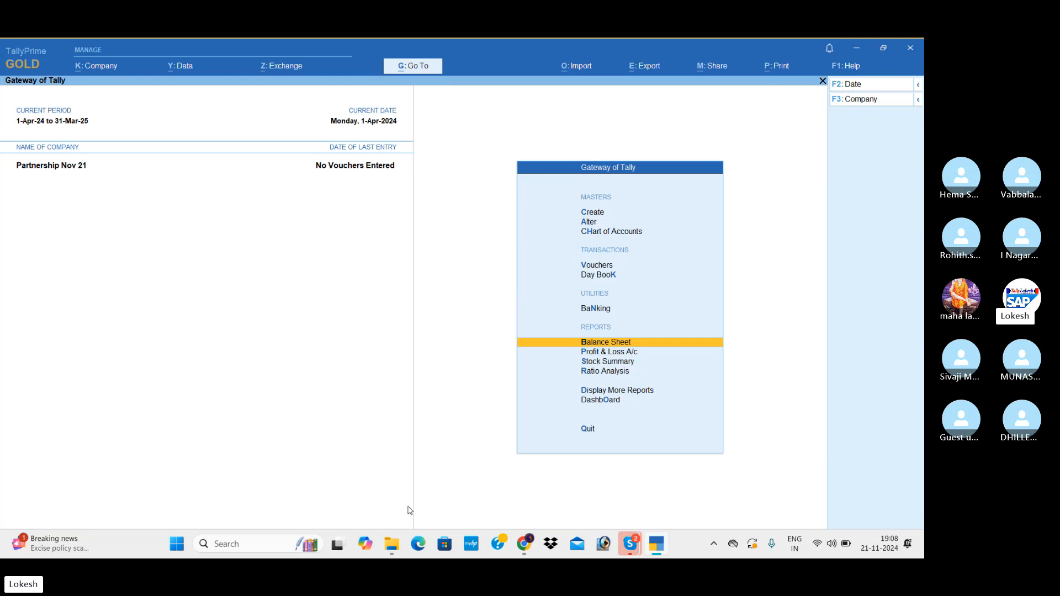
Start a payment voucher and set its date to 1-7 (1-Jul-24).
key("Up")
key("Up")
key("Up")
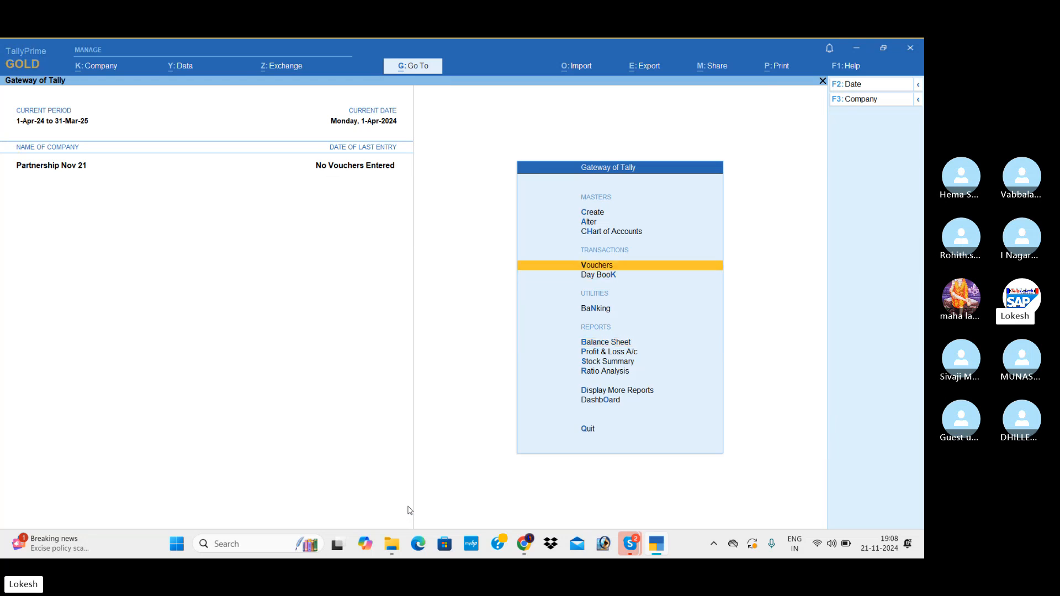
key("Return")
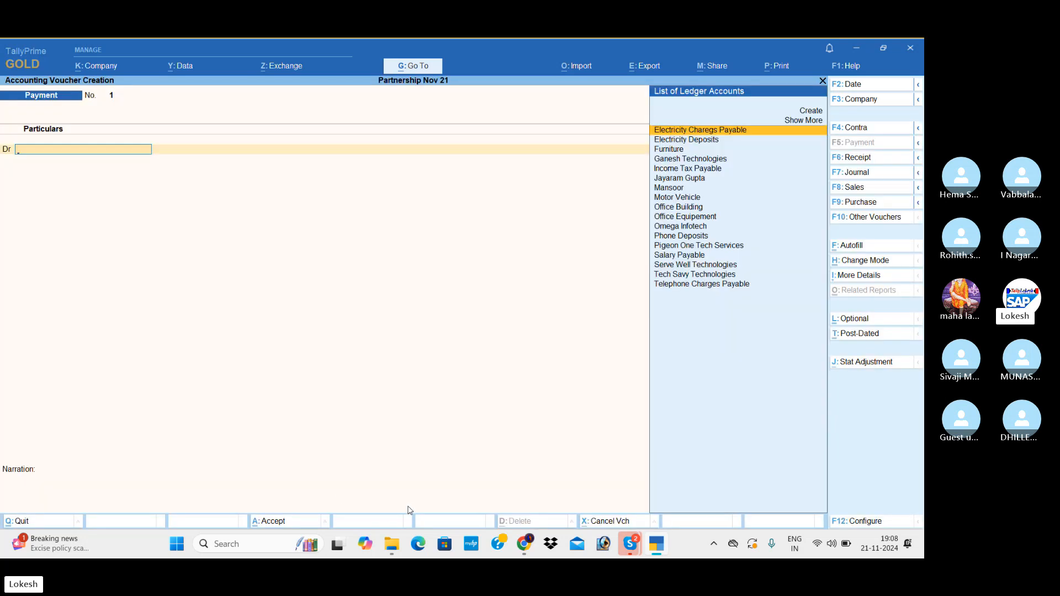
left_click(877, 87)
type("1-7")
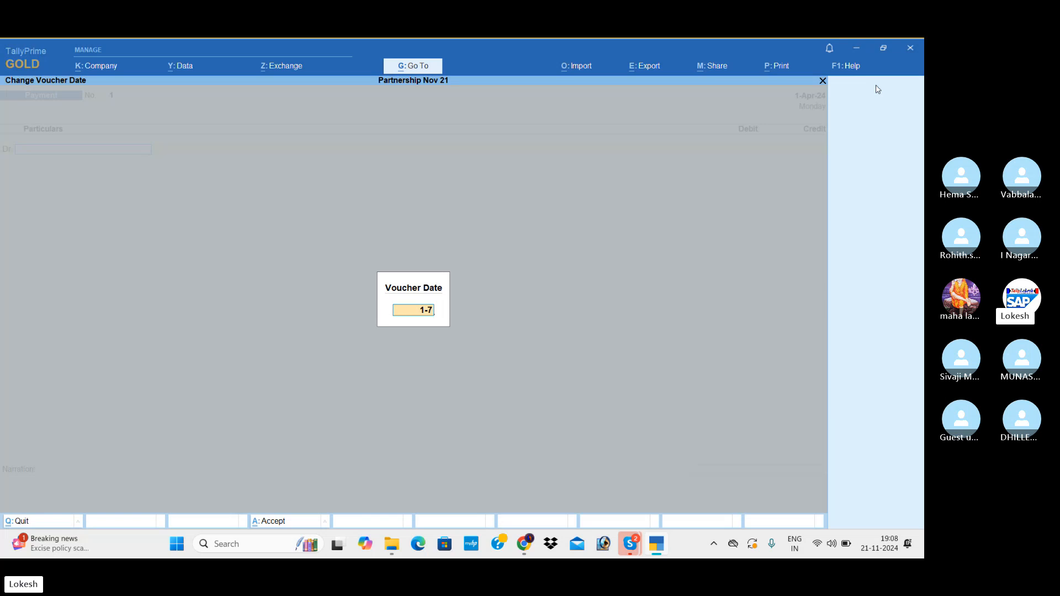
key("Return")
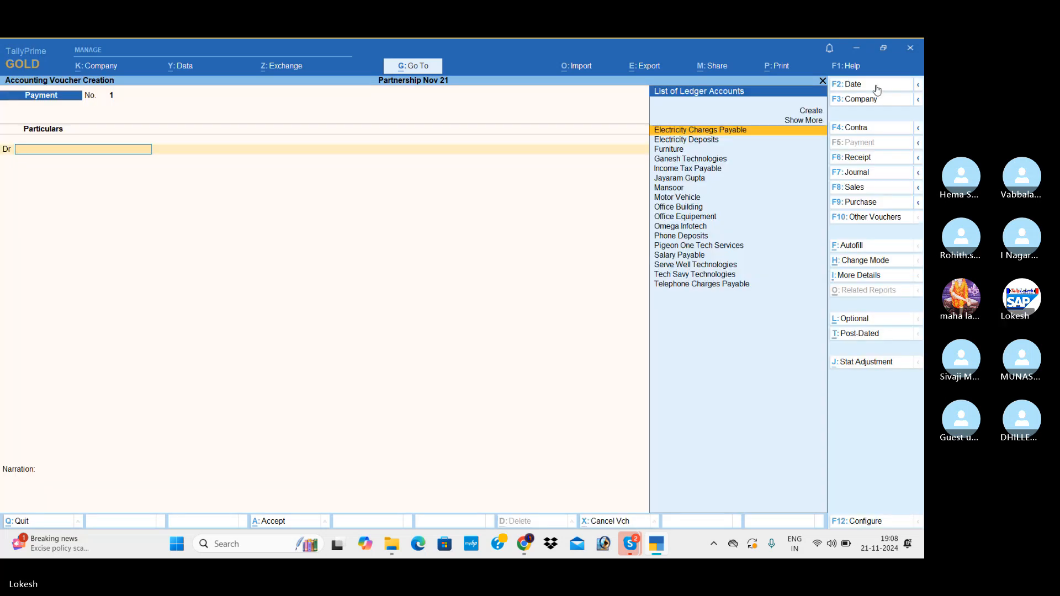
Debit Salary Payable with 10000 in the payment voucher.
type("Sa")
key("Return")
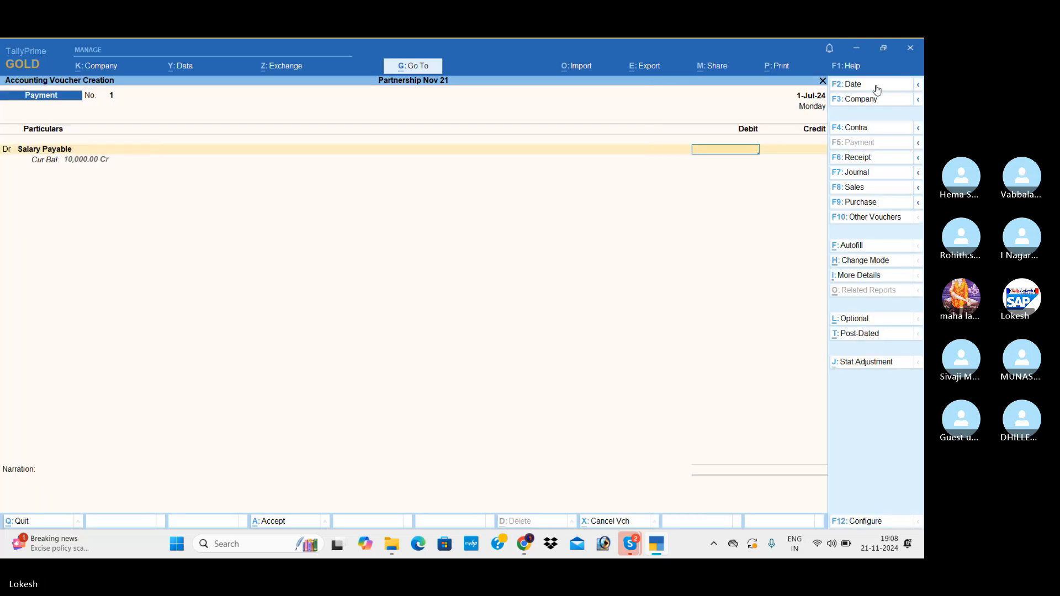
type("10000")
key("Return")
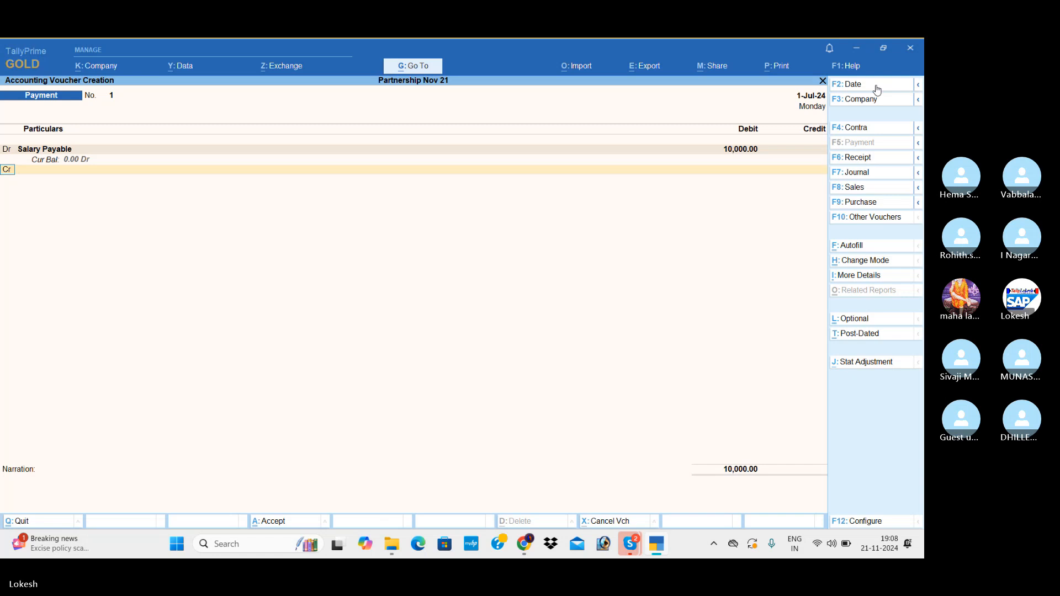
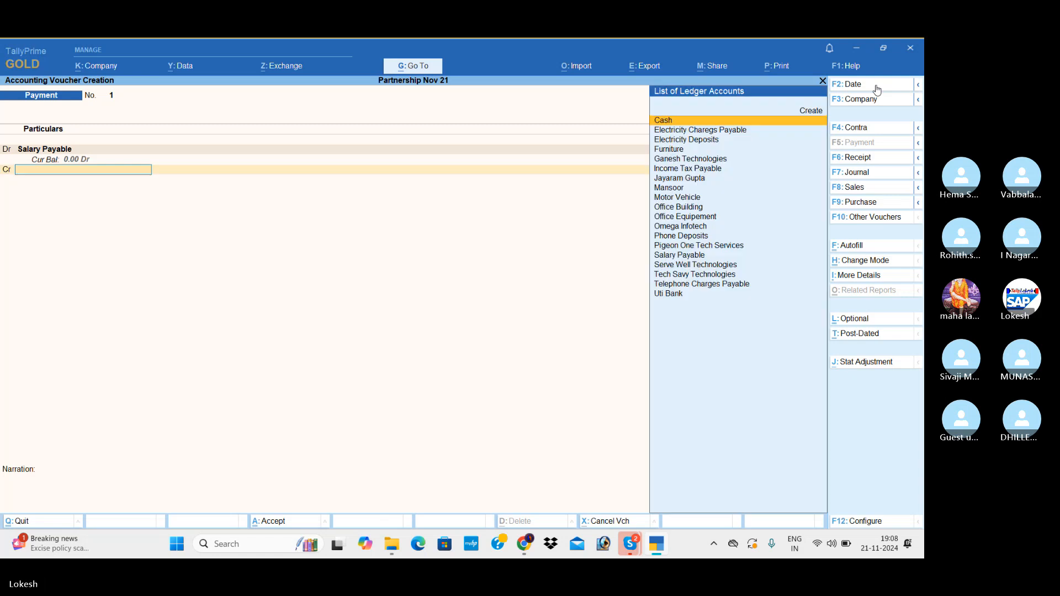
Credit Uti Bank with 10,000 in the payment voucher, accept the default cheque allocation dated 1-Jul-24, and save the voucher.
type("u")
key("Return")
key("Return")
key("Return")
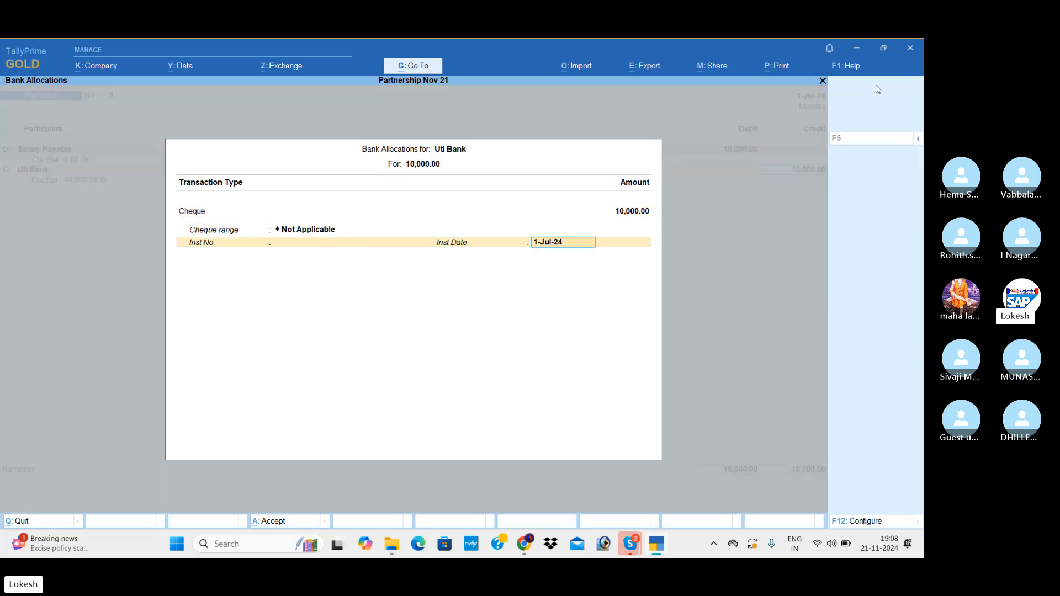
key("Return")
key("Return")
key("Return")
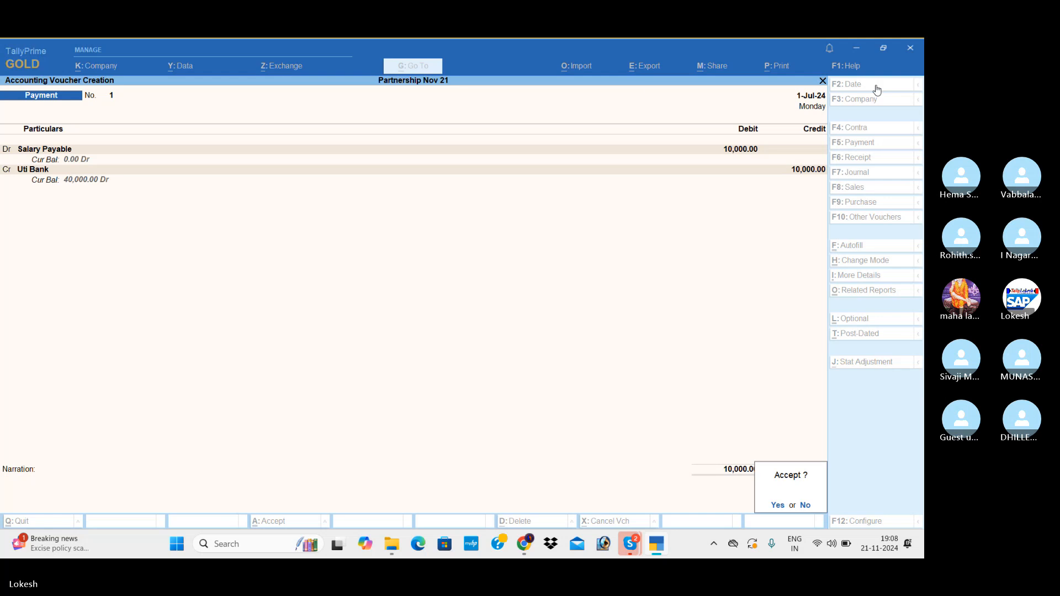
key("Return")
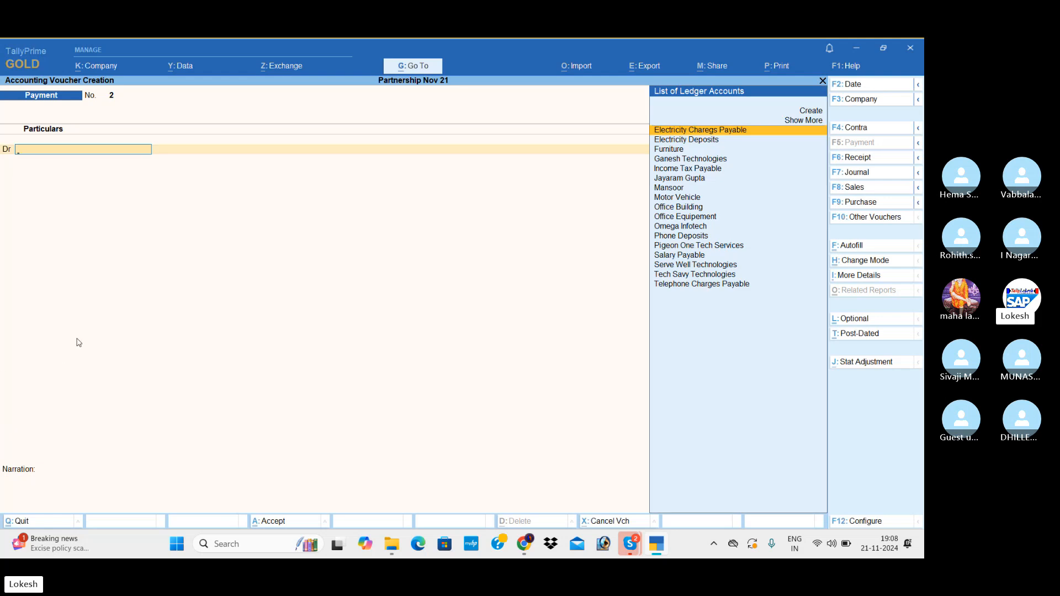
Create the ledger Seminar Exp under Indirect Expenses from within the new payment voucher and debit it with 2500.
key("alt+c")
type("Seminar Exp")
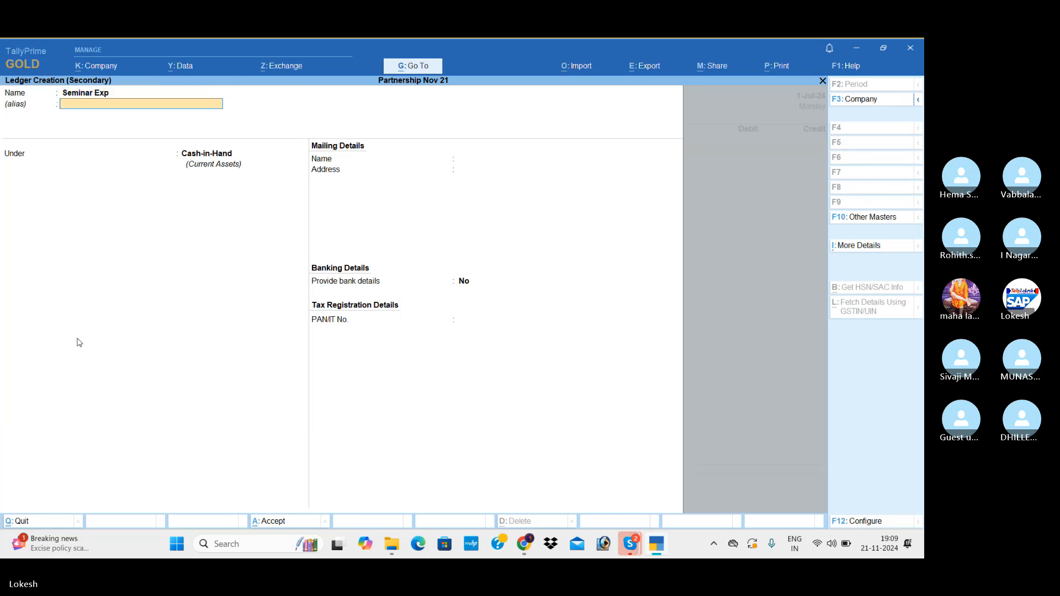
key("Return")
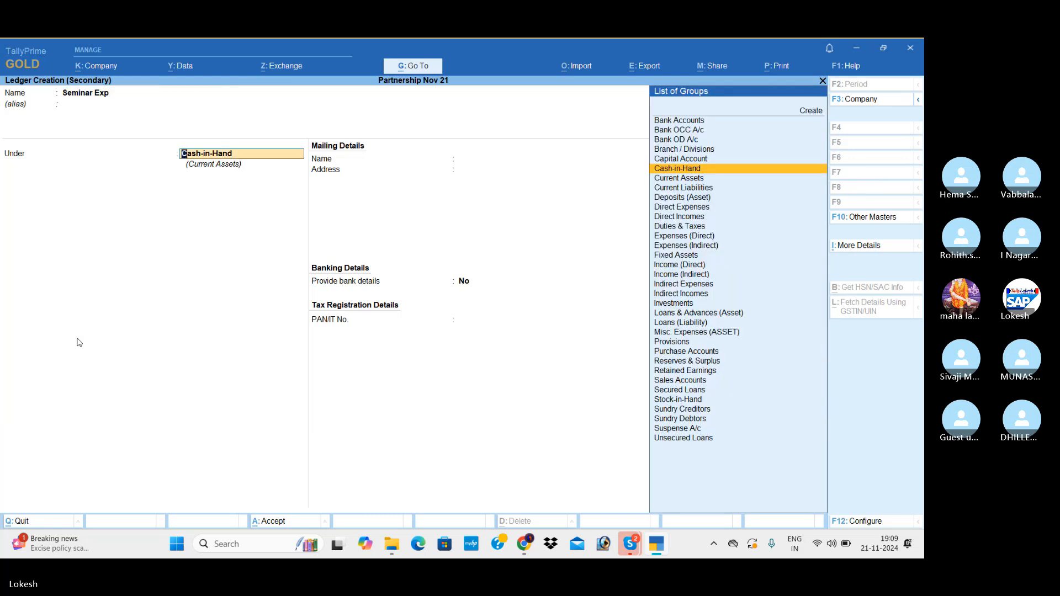
type("In")
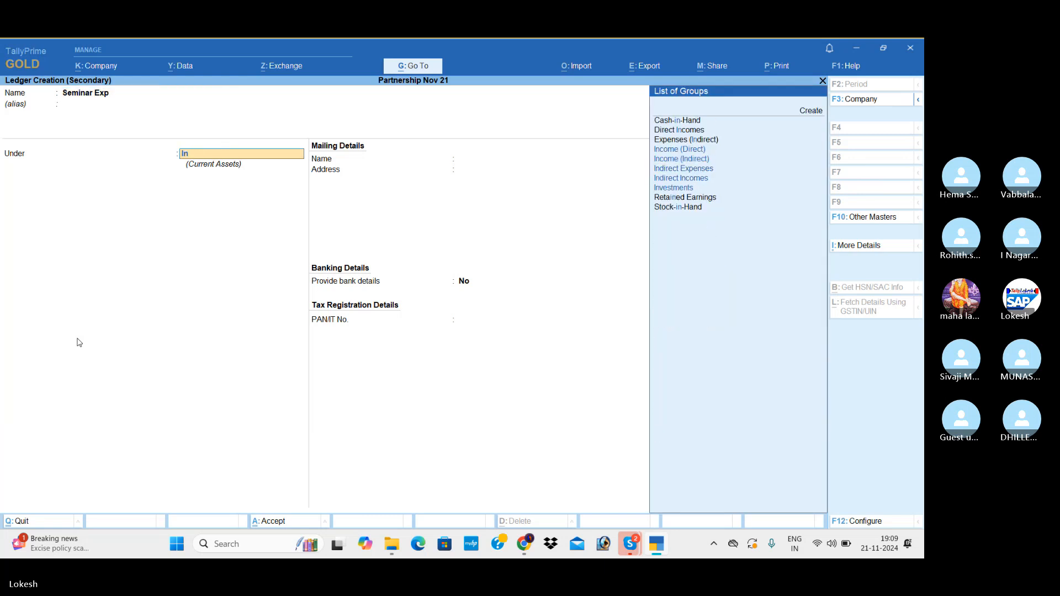
key("Down")
key("Down")
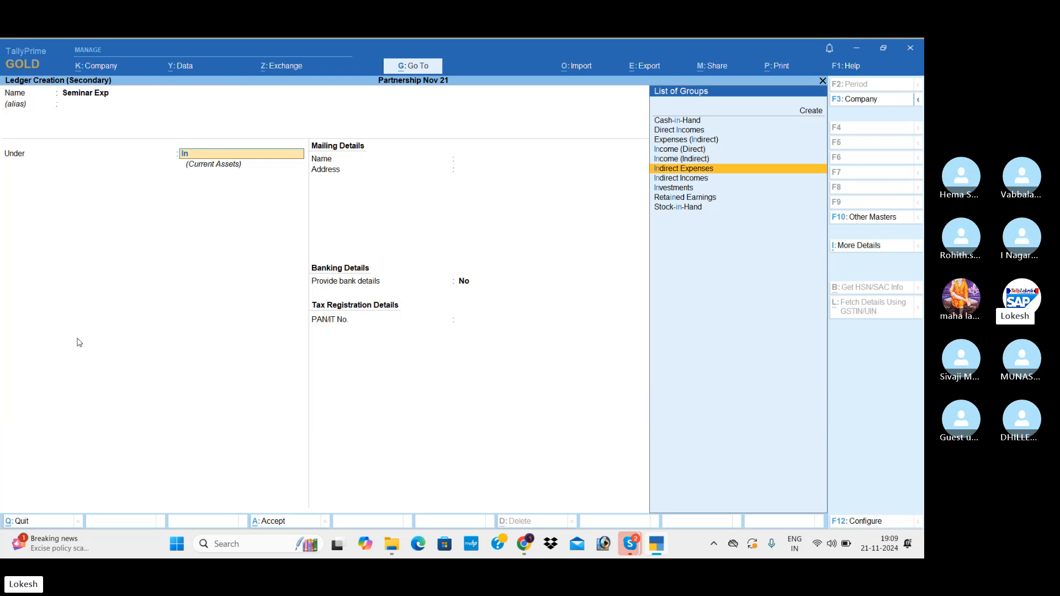
key("Return")
key("Return")
key("Return")
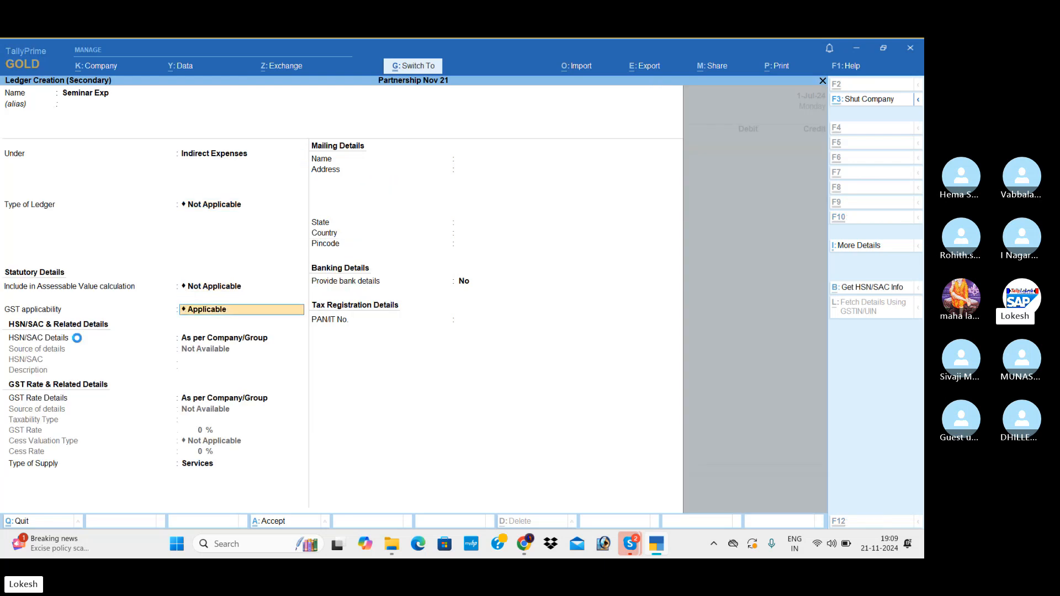
key("ctrl+a")
type("2500")
key("Return")
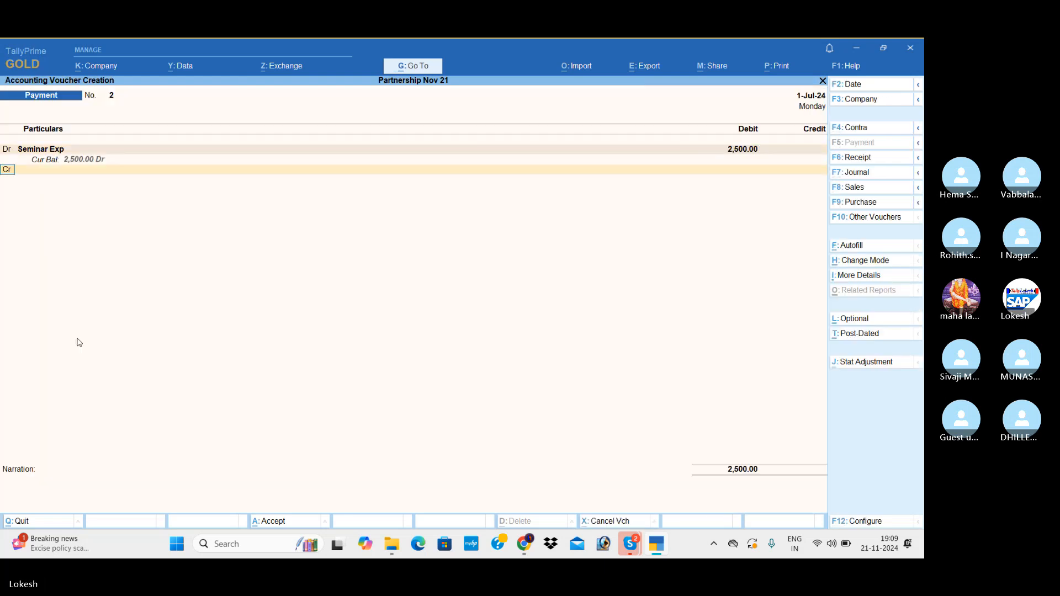
Add a second debit line with a new ledger Carraige Outwards under Direct Expenses for 1200.
key("Return")
key("alt+c")
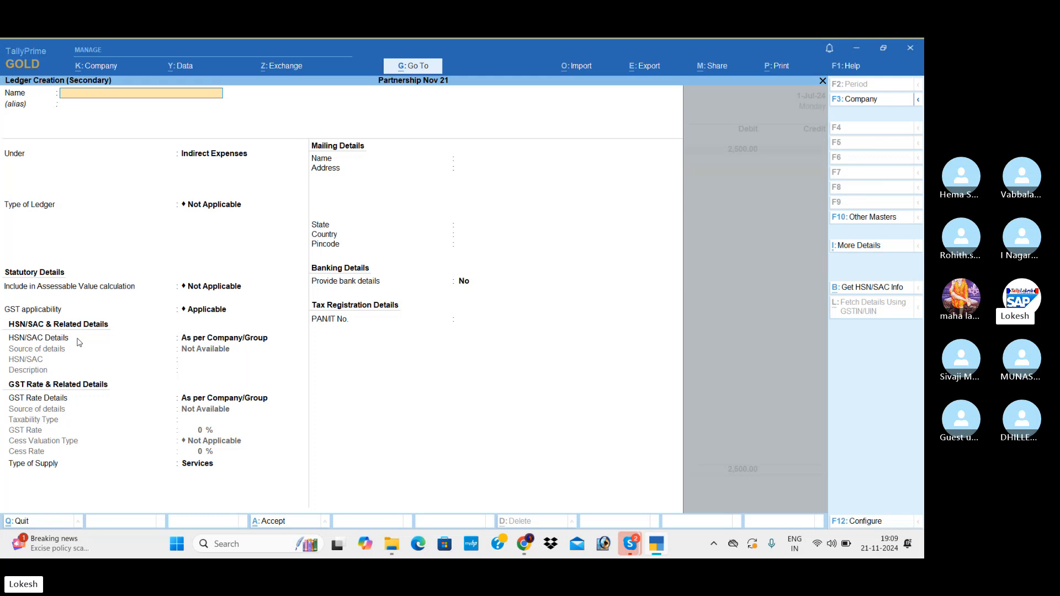
type("Carraige")
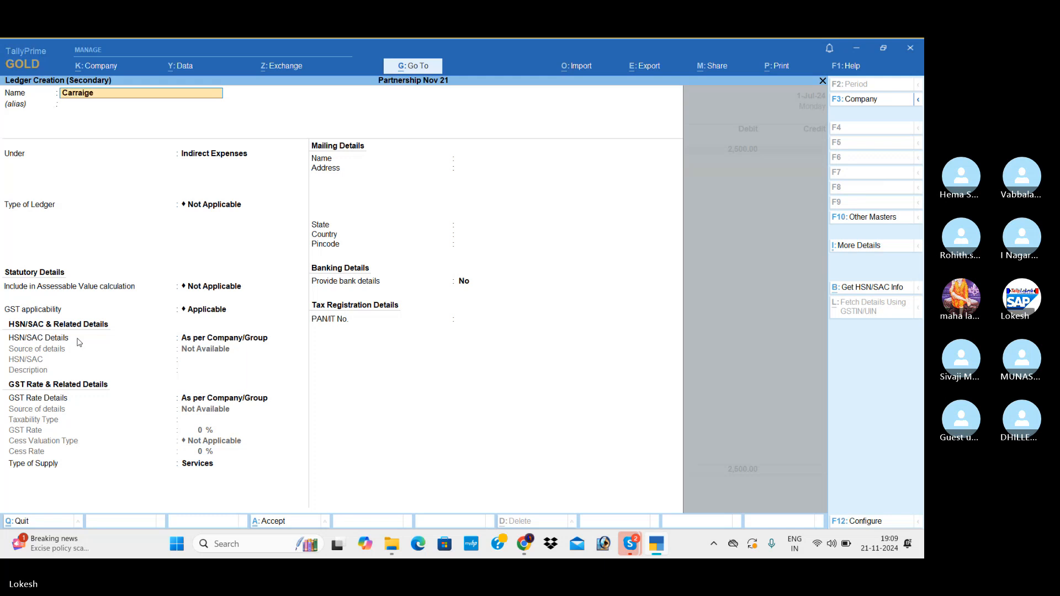
type(" Outwards")
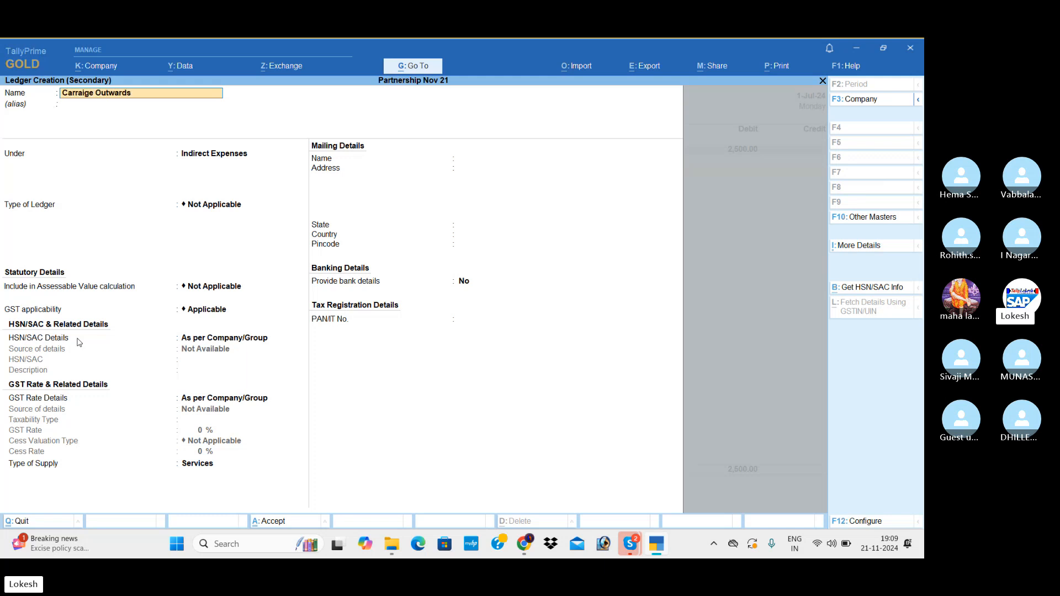
key("Return")
type("di")
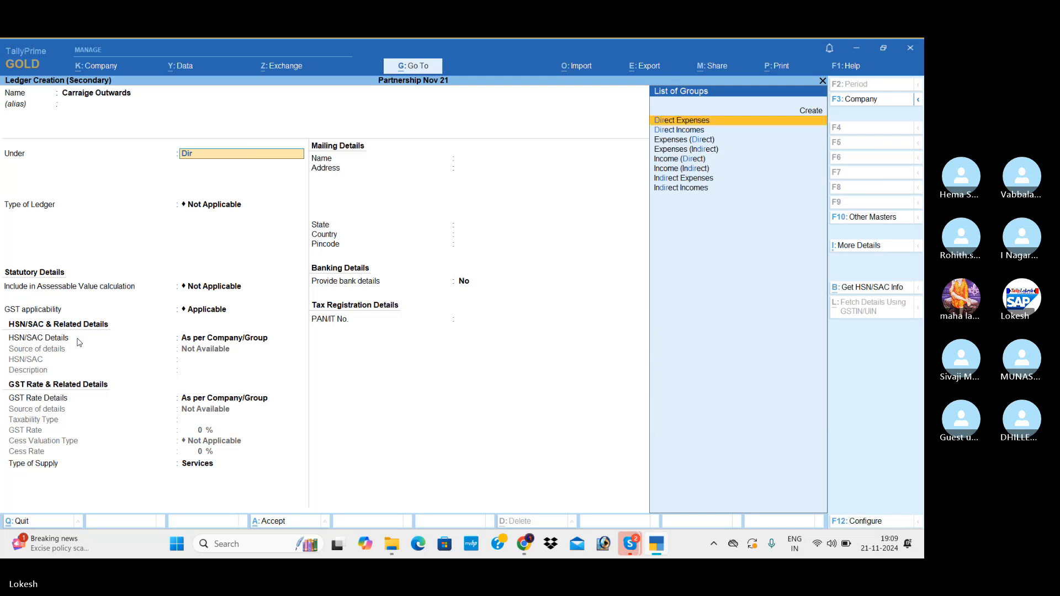
key("Return")
key("ctrl+a")
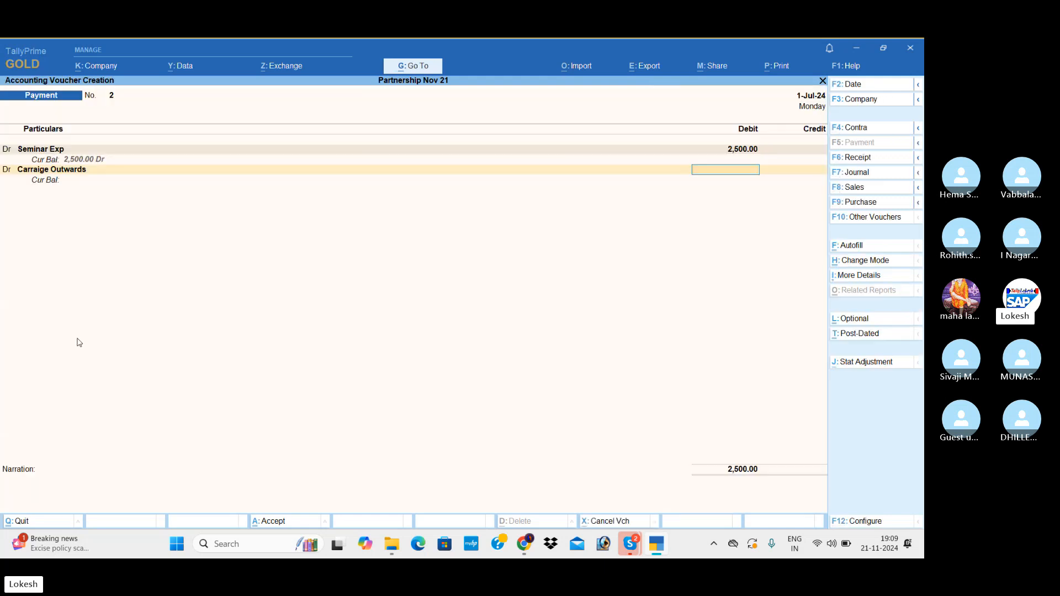
type("1200")
key("Return")
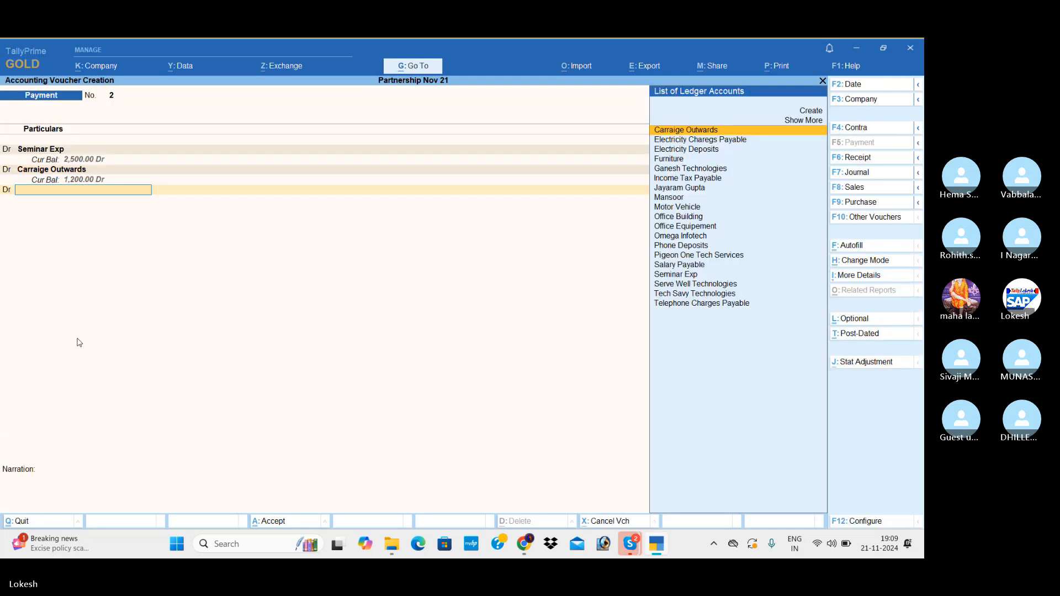
Add a third debit line with a new ledger Carriage Inwards under Direct Expenses for 1000.
key("alt+c")
type("Carriage")
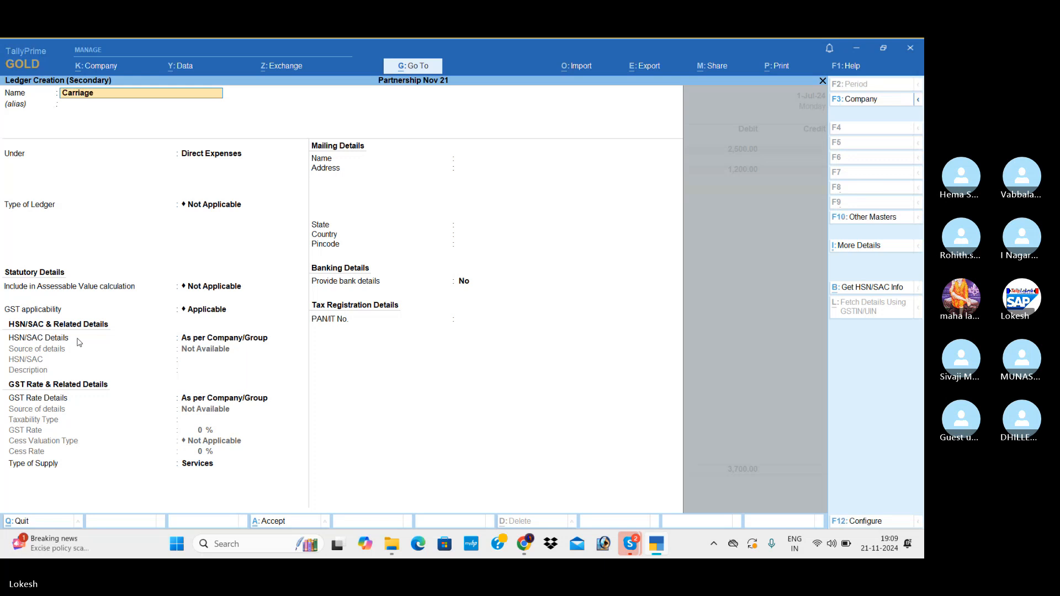
type(" Inwards")
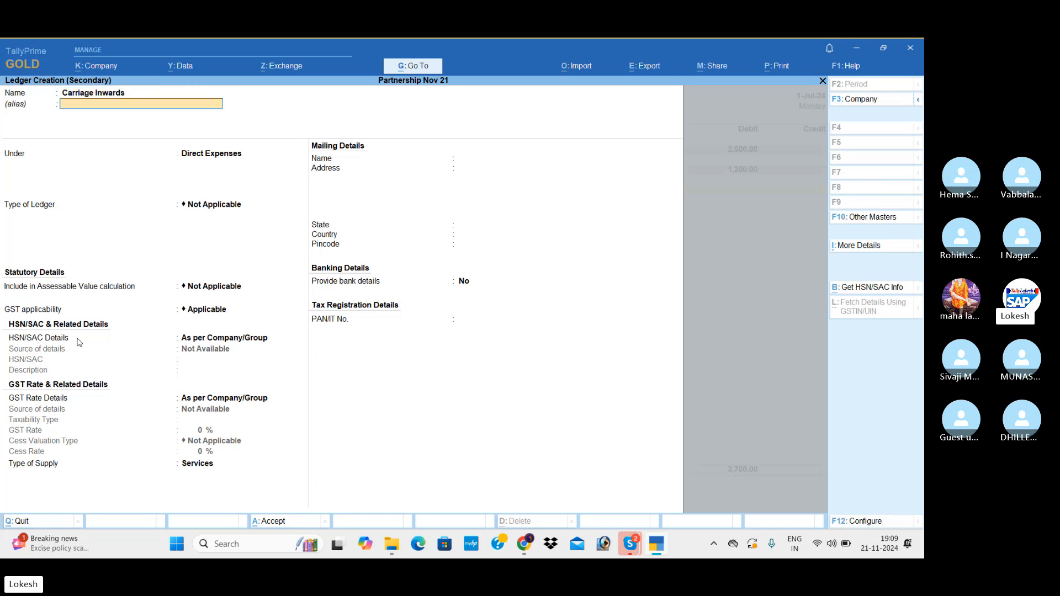
key("Return")
key("Return")
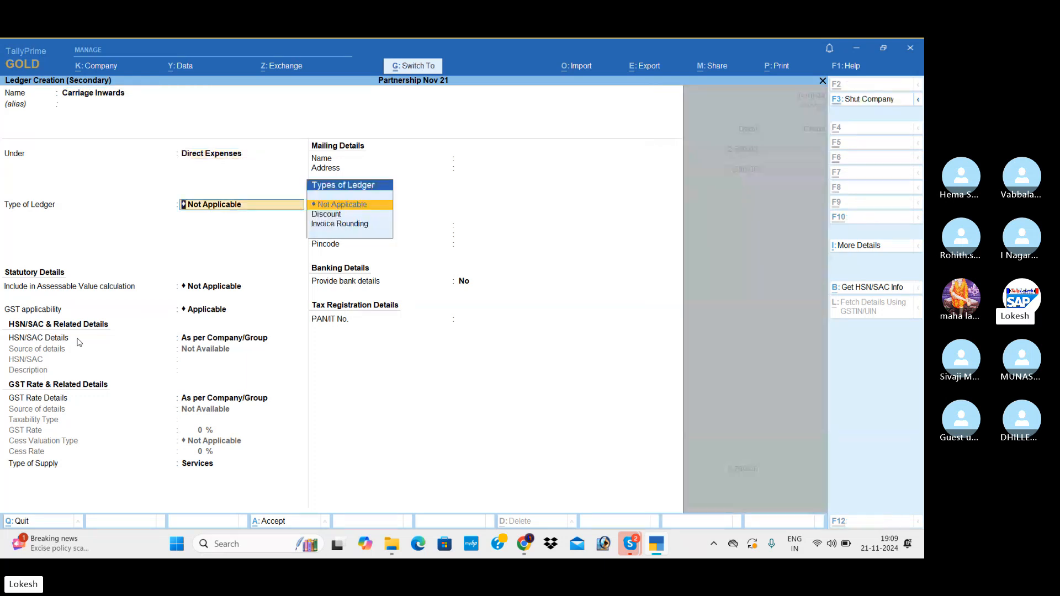
key("ctrl+a")
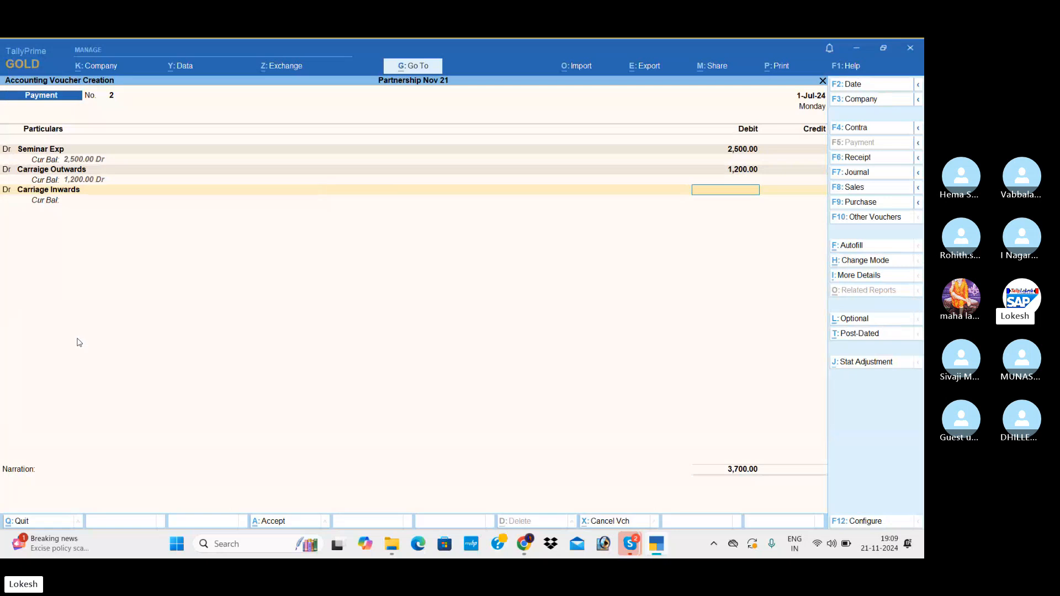
type("1000")
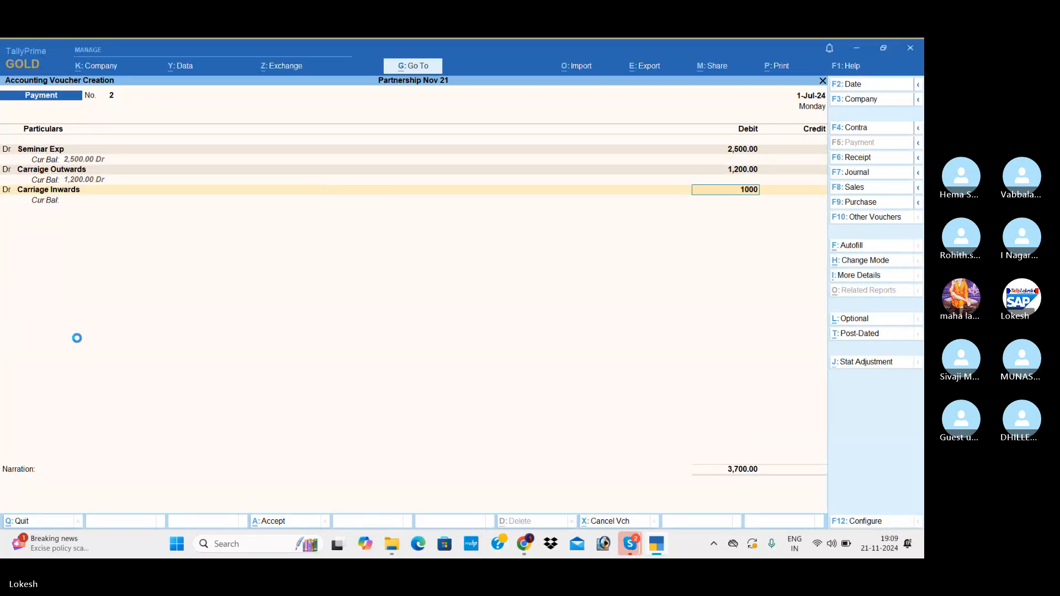
key("Return")
type("c")
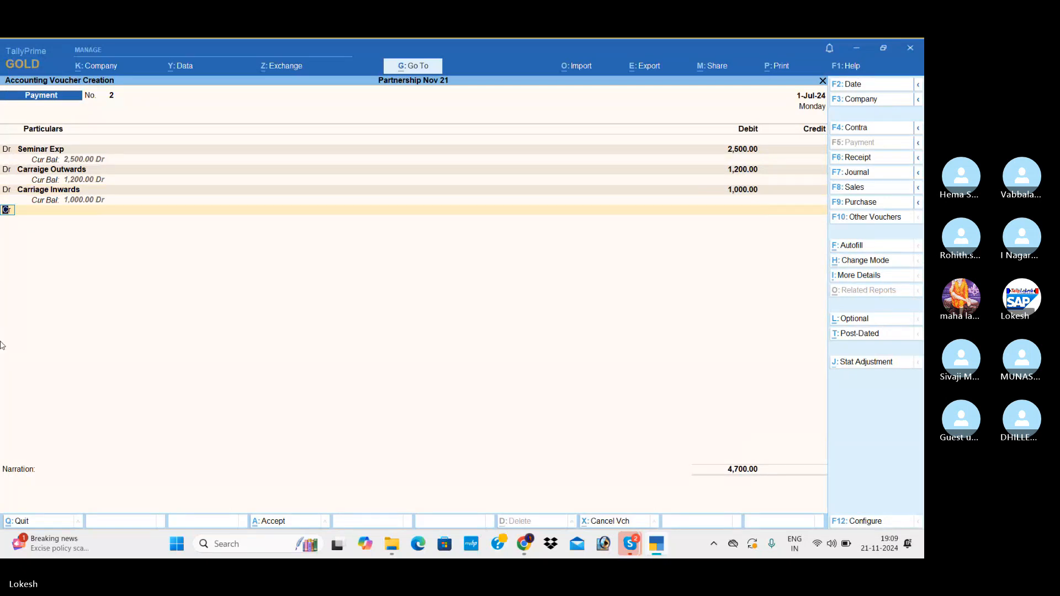
Alter the Carraige Outwards ledger from its voucher line, changing its group to Indirect Expenses, and save it.
left_click(51, 171)
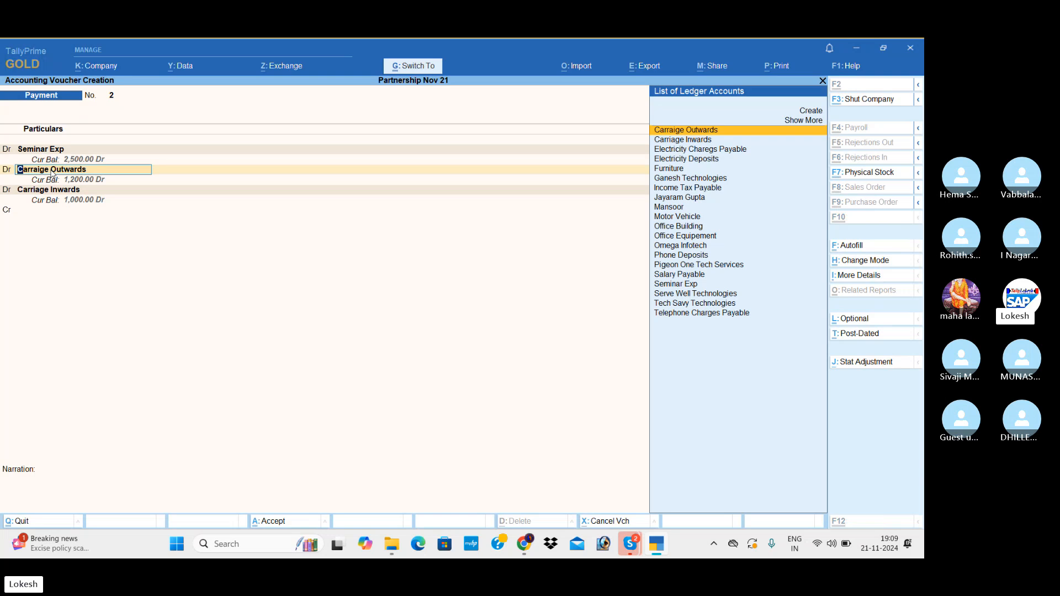
key("ctrl+Return")
type("ind")
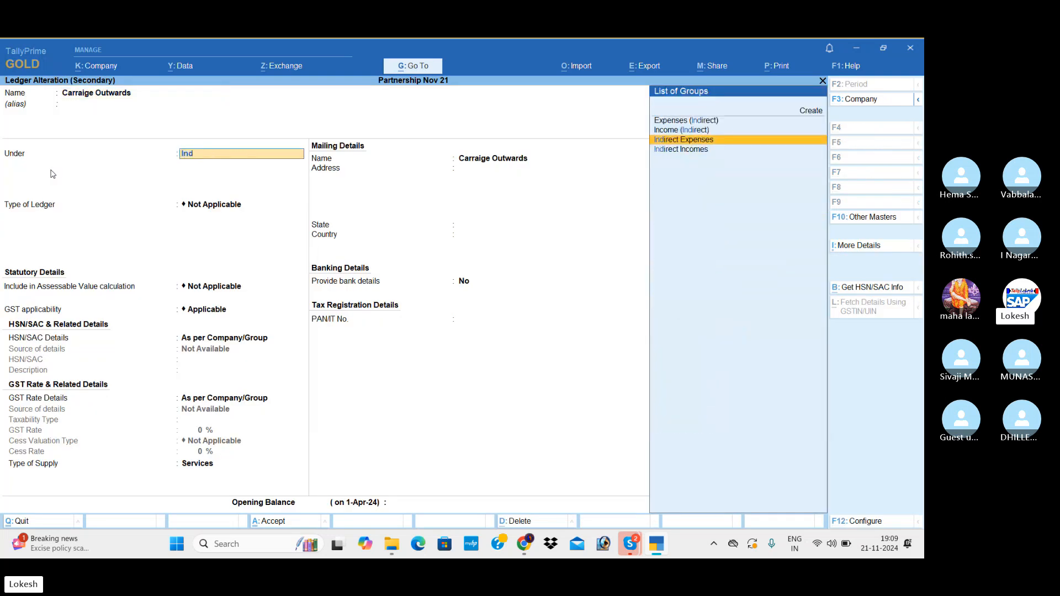
key("Return")
key("ctrl+a")
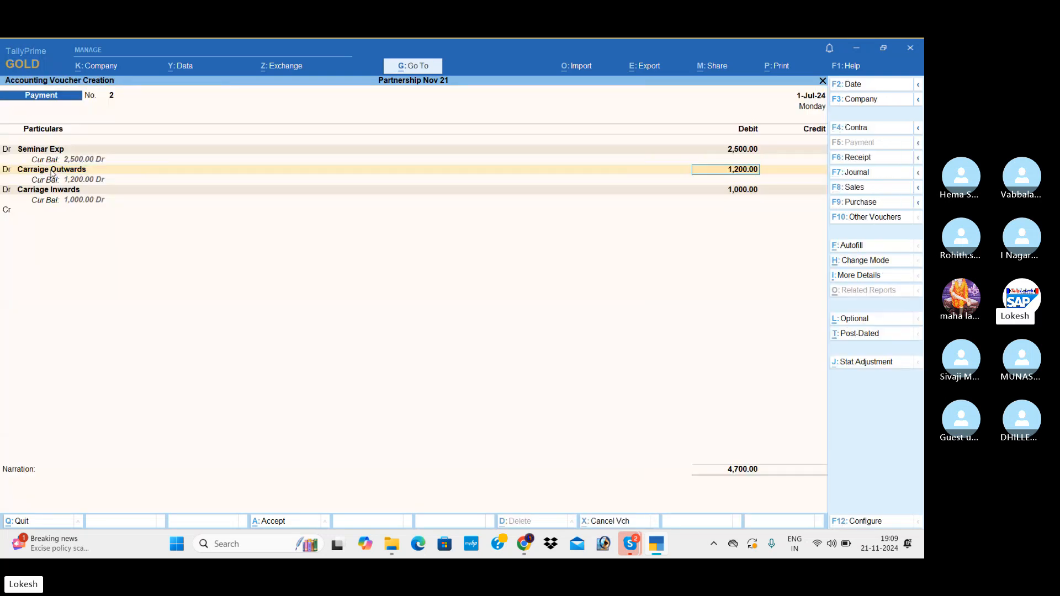
Credit Cash with 4,700 for the seminar and carriage expenses and save the payment voucher.
key("Return")
key("Return")
key("Return")
key("Return")
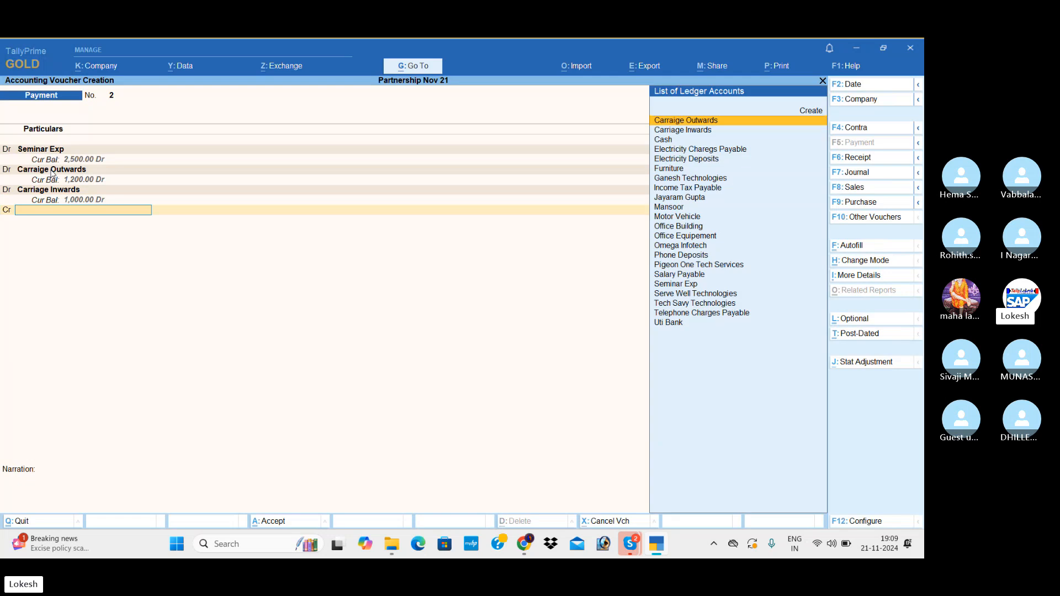
key("Return")
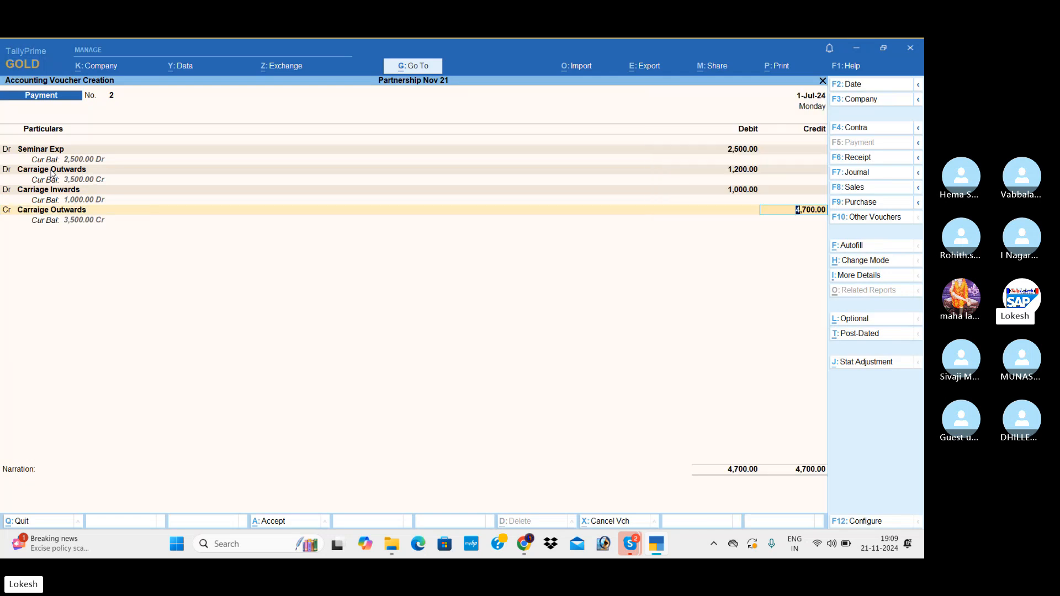
key("BackSpace")
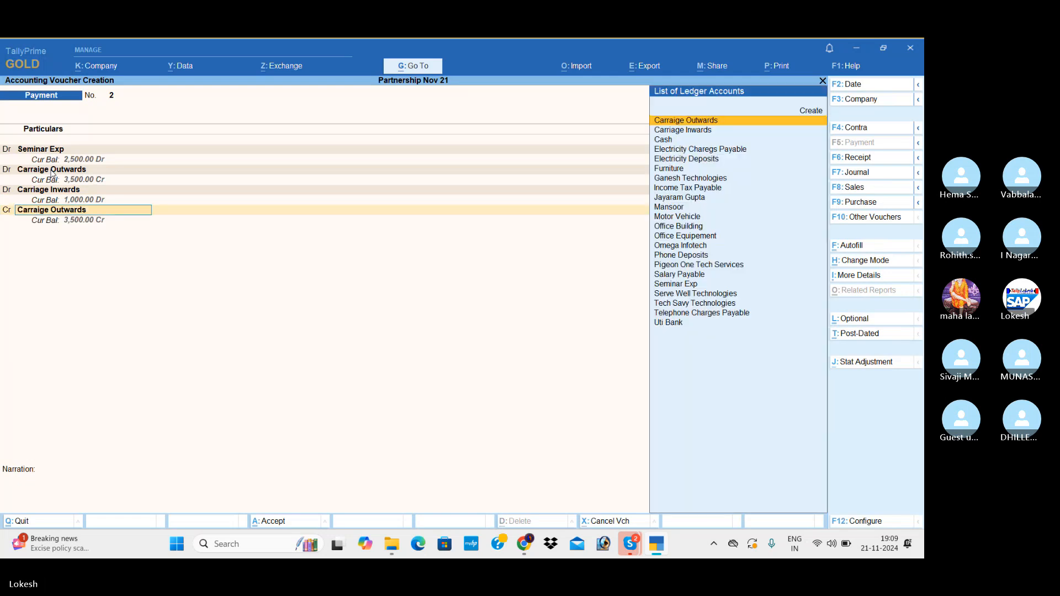
type("cash")
key("Return")
key("Return")
key("Return")
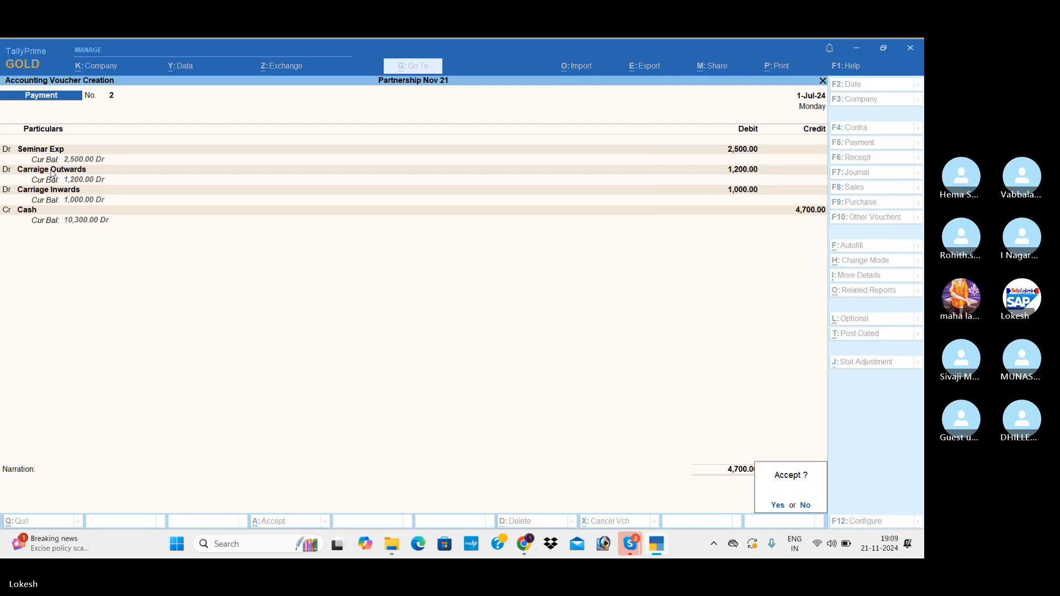
key("Return")
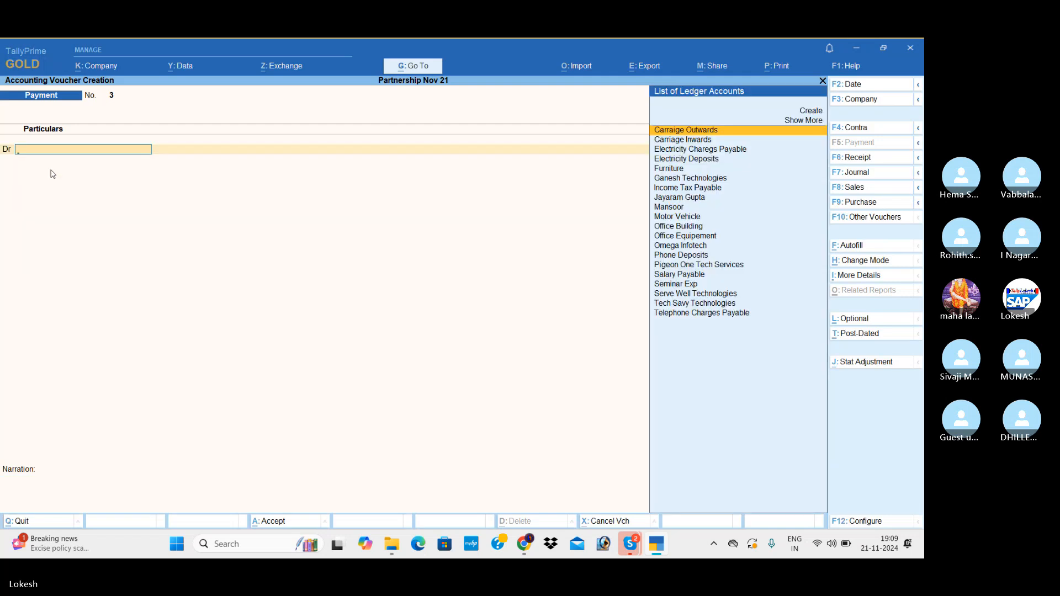
Debit Telephone Charges Payable with 3000 in the new payment voucher.
type("Te")
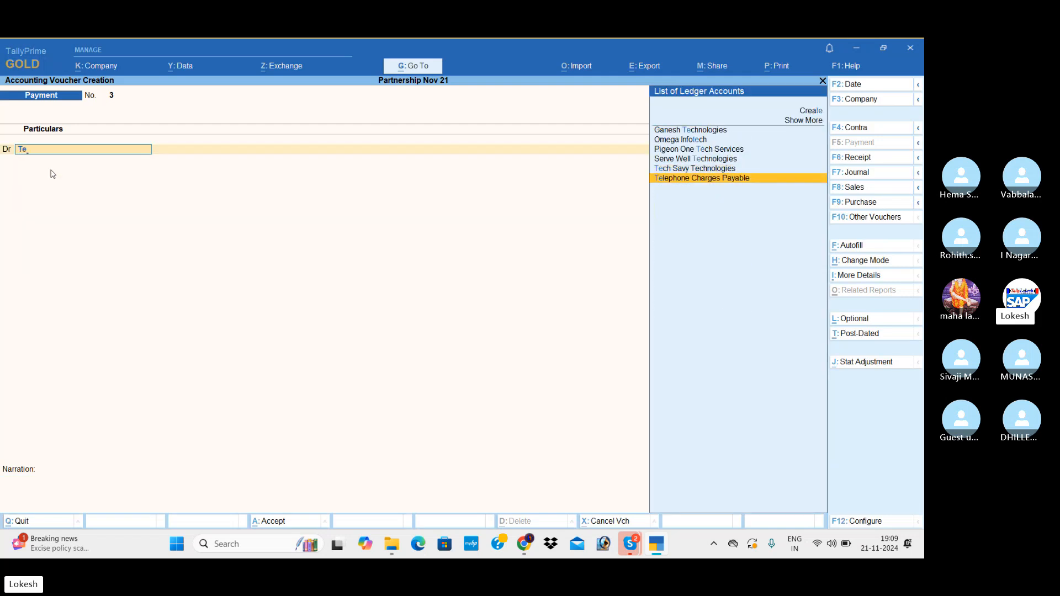
key("Return")
type("3000")
key("Return")
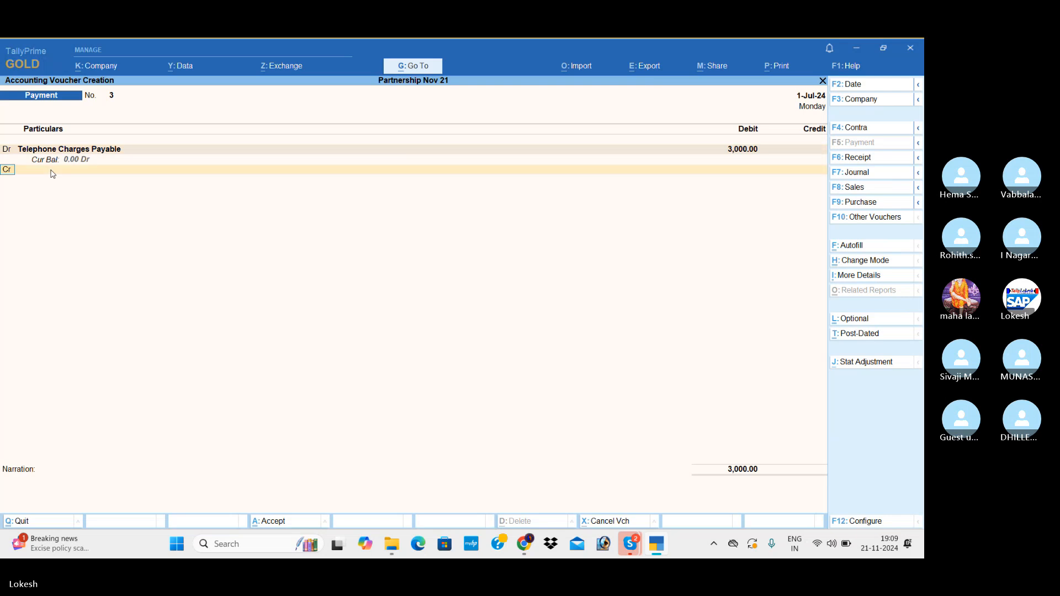
Add a second debit line for Electricity Charegs Payable with 2500 and move on to the credit line.
key("d")
key("Return")
type("El")
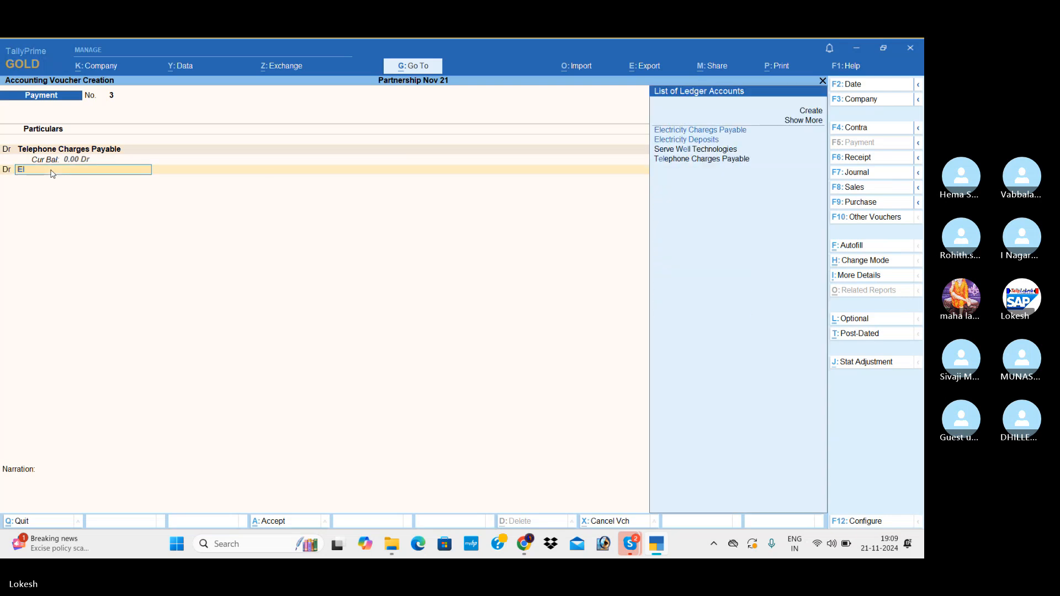
key("Return")
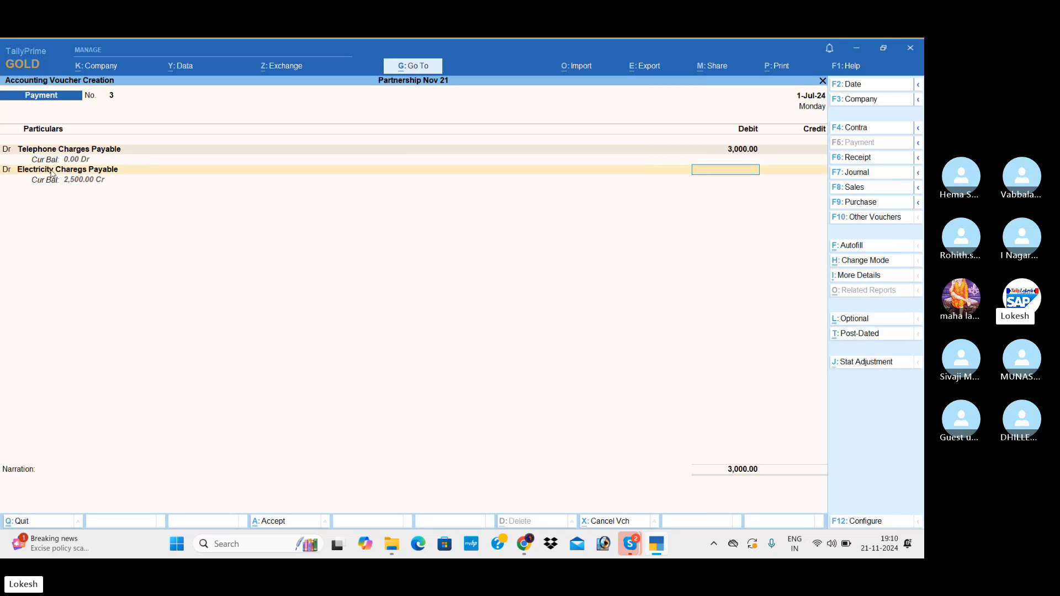
type("2500")
key("Return")
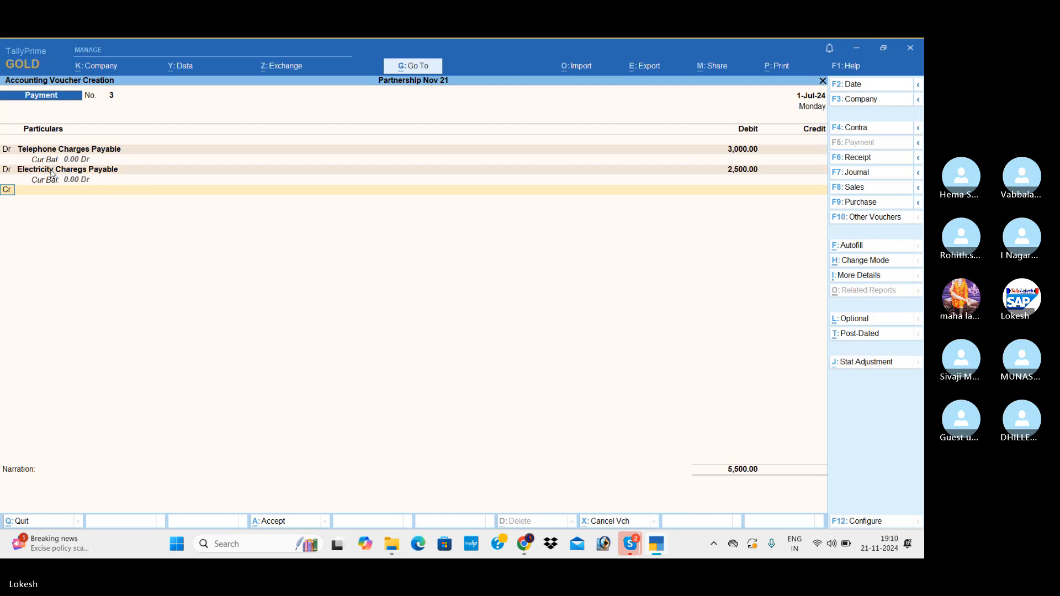
key("Return")
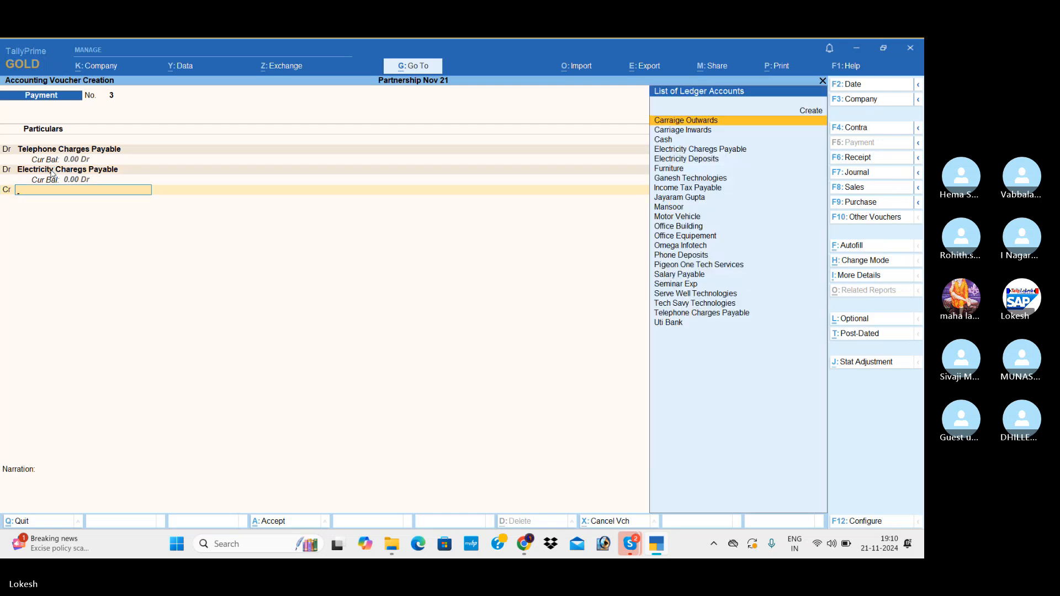
Credit Uti Bank with 5,500, keep the default cheque allocation, and save the payment voucher.
type("U")
key("Return")
key("Return")
key("Return")
key("Return")
key("Return")
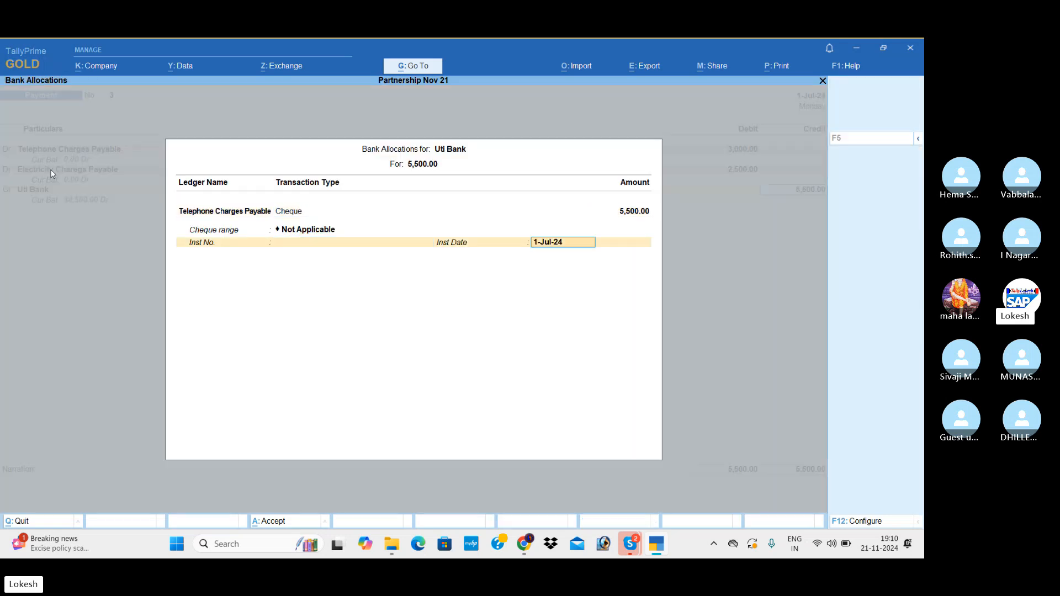
key("Return")
key("Return")
key("Return")
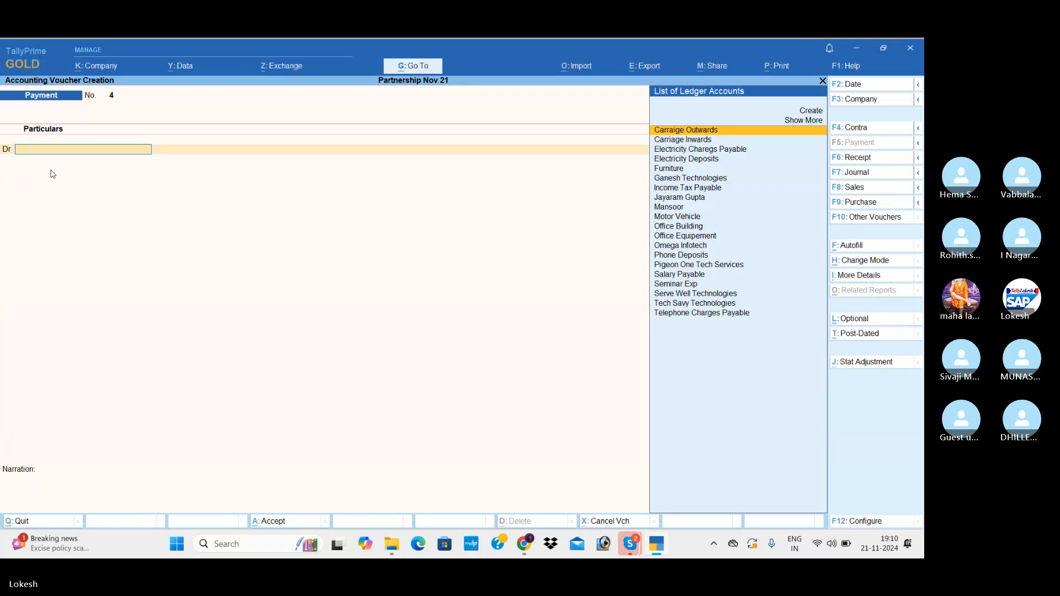
Start a sales voucher with Ganesh Technologies as the party, leaving the dispatch and party details at their defaults.
left_click(861, 189)
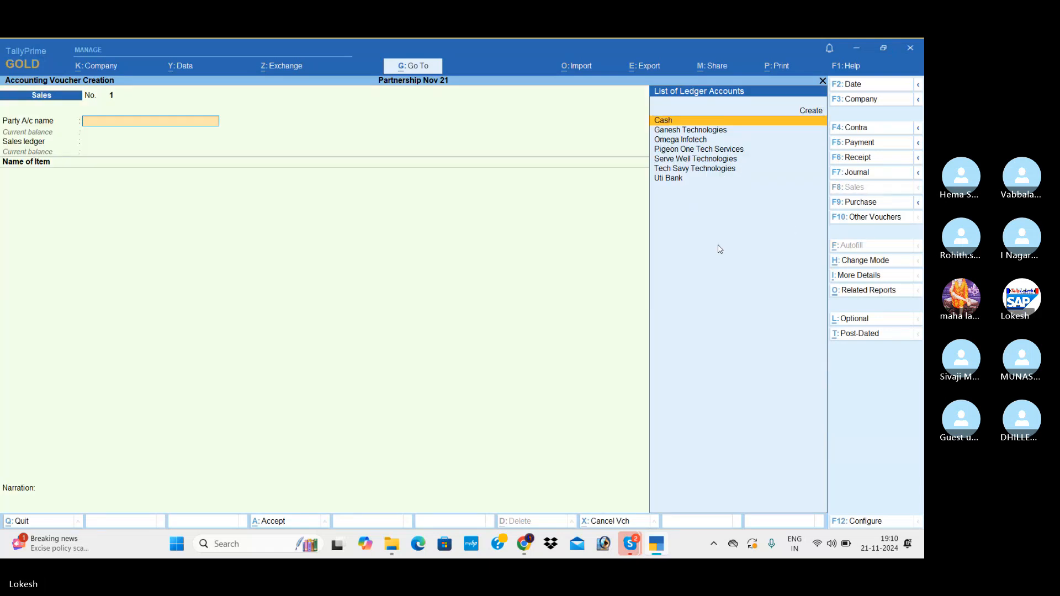
type("g")
key("Return")
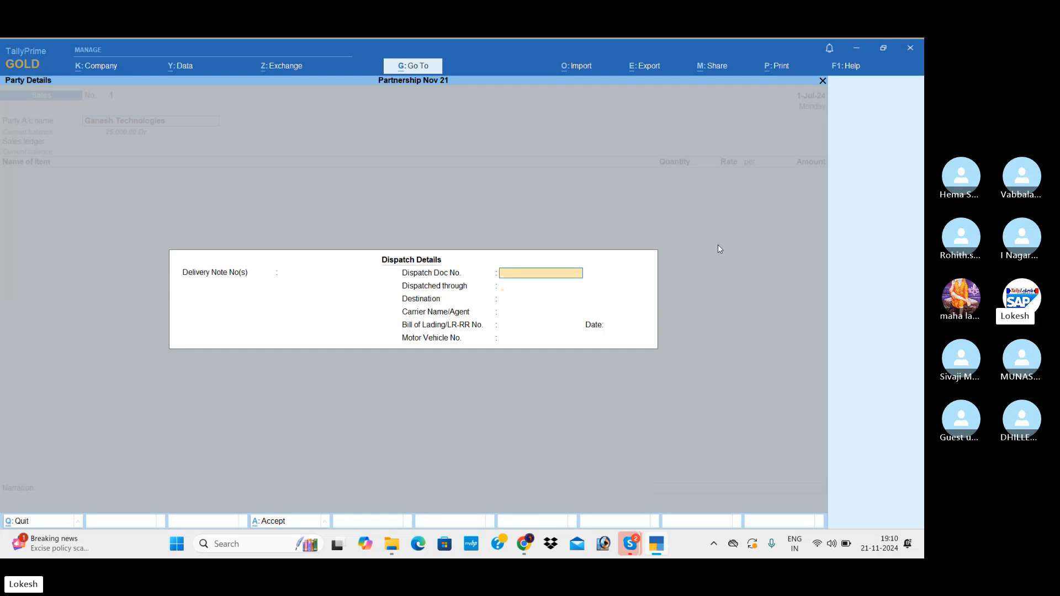
key("Return")
key("Return")
key("Return")
key("Return")
key("Return")
key("Return")
key("Return")
key("Return")
key("Return")
key("Return")
key("Return")
key("Return")
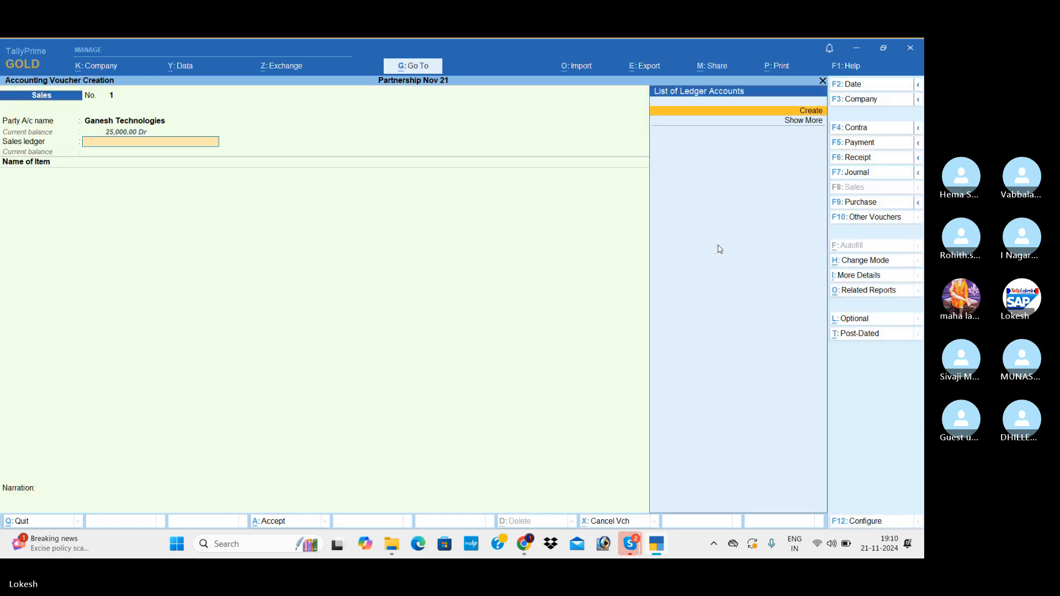
Create a ledger named Sales under Sales Accounts from the sales ledger field.
type("Sa")
key("Return")
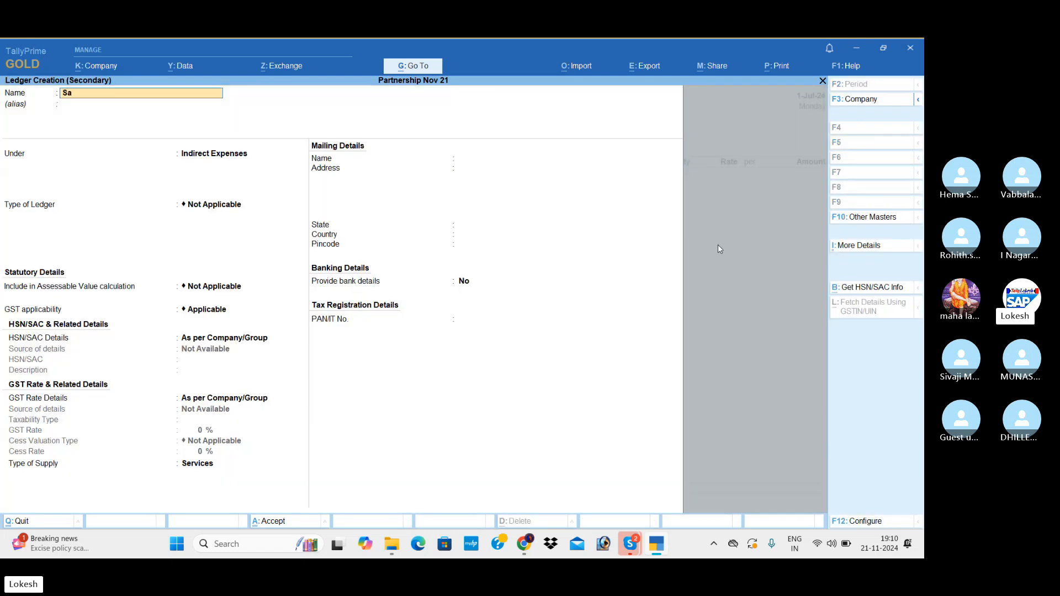
type("les")
key("Return")
key("Return")
type("sa")
key("Return")
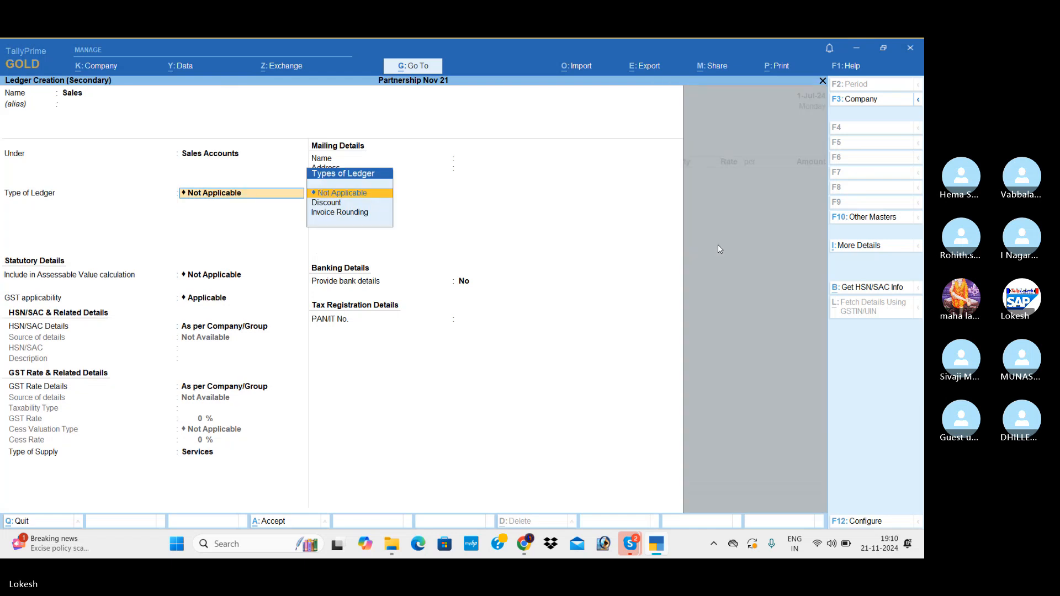
Set the Sales ledger's type of supply to Goods, keep its other defaults, and save it into the voucher.
key("Return")
key("Return")
key("Return")
key("Return")
key("Return")
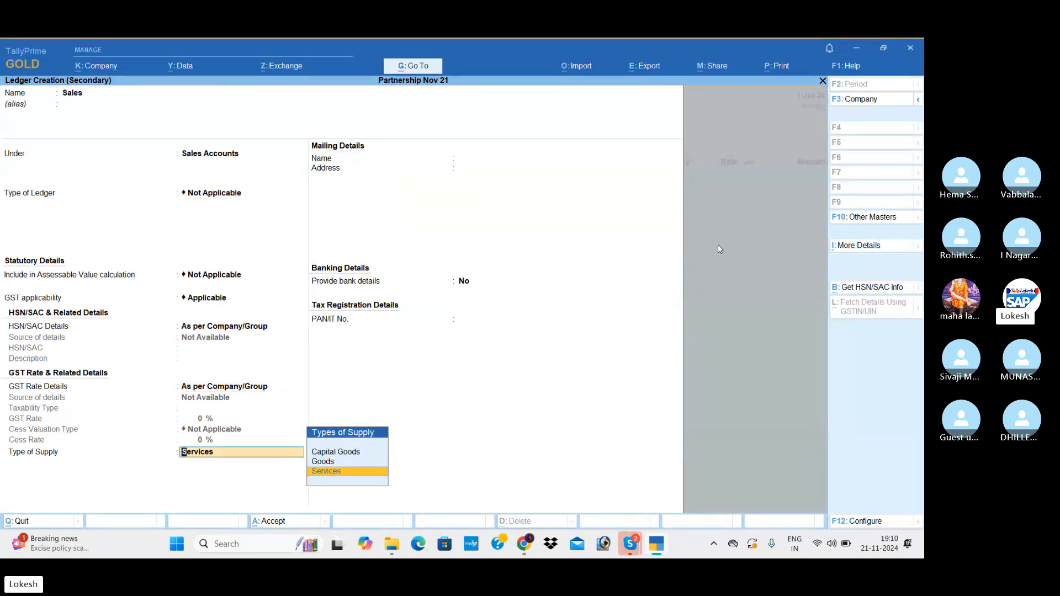
key("Up")
key("Return")
key("Return")
key("Return")
key("Return")
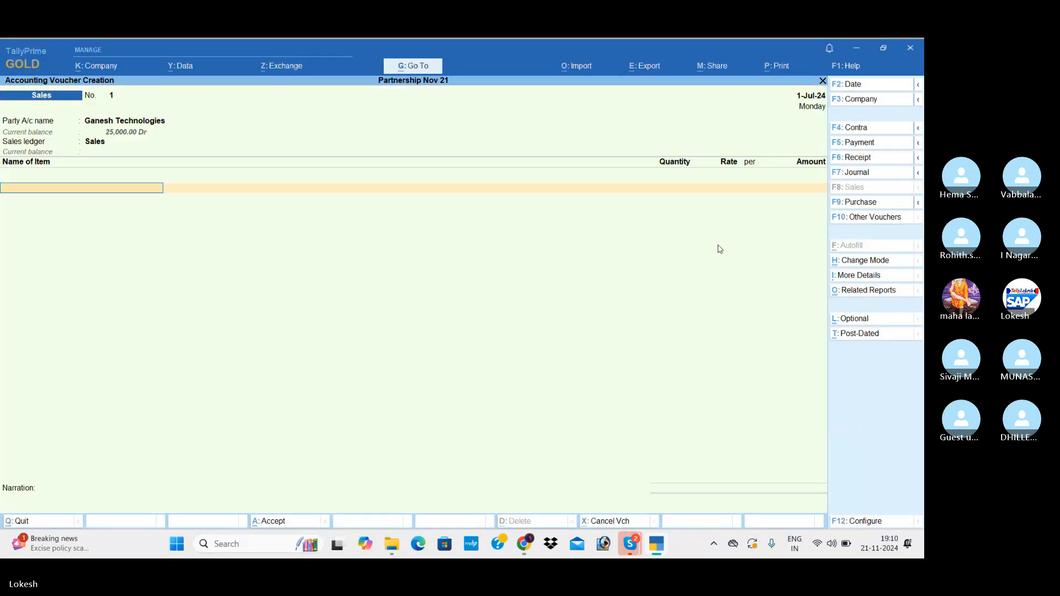
Add the stock item Processors to the sales voucher with quantity 6 nos at a rate of 7000.
type("Pr")
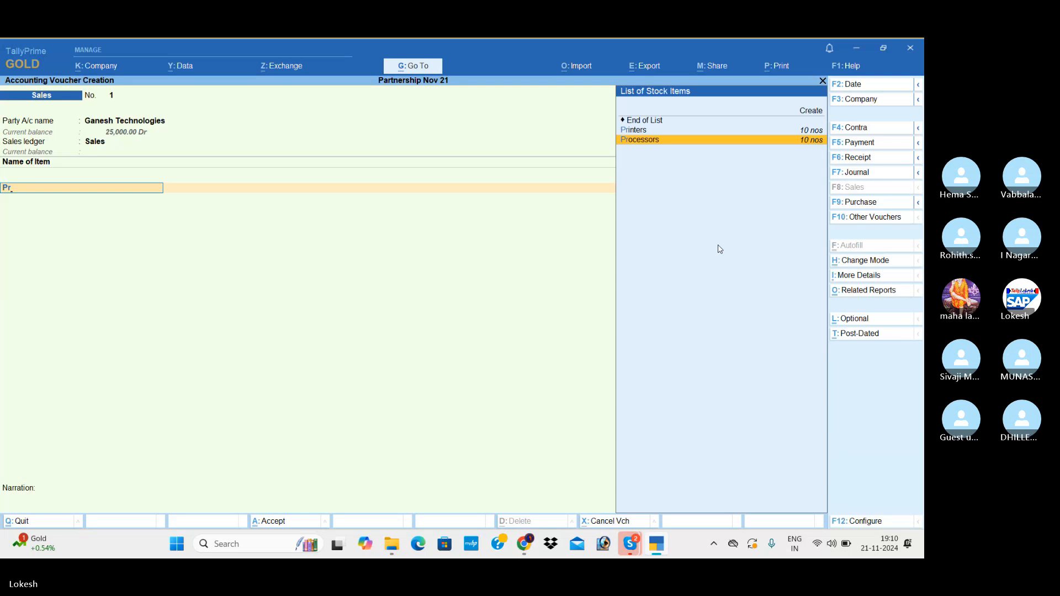
key("Return")
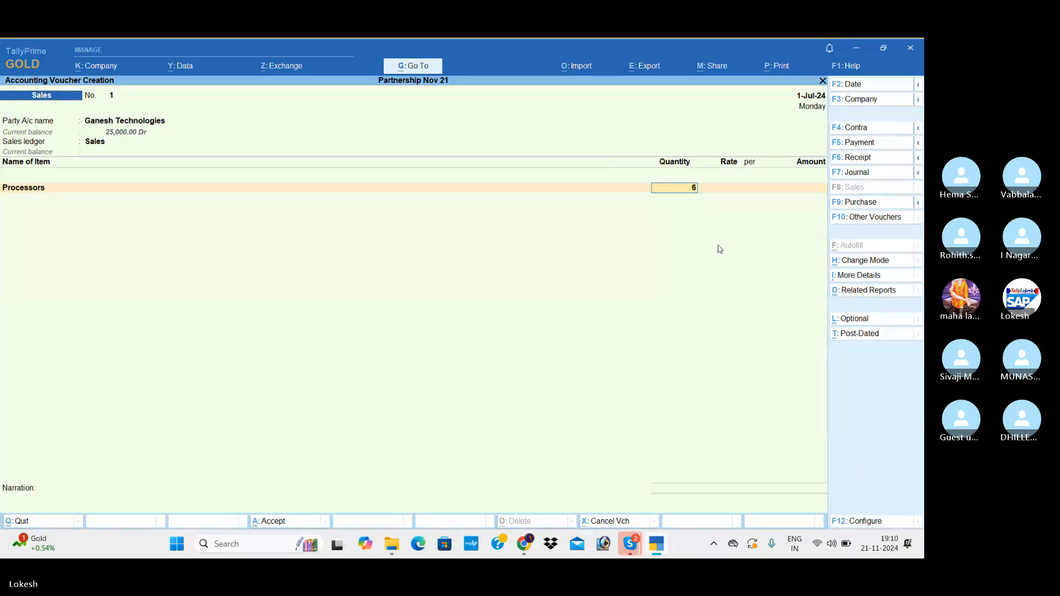
key("Return")
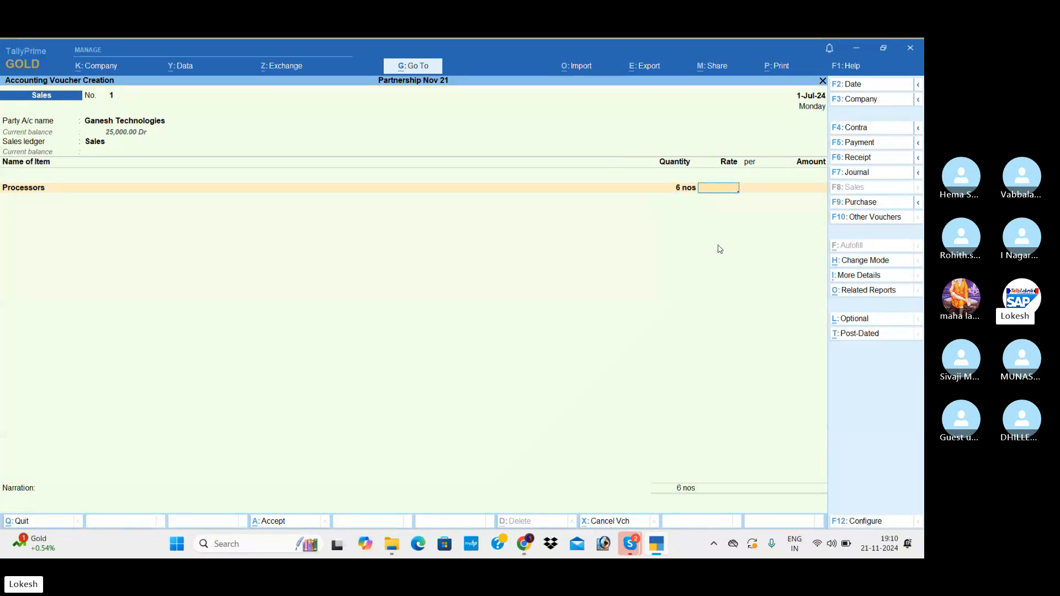
type("7000")
key("Return")
key("Return")
key("Return")
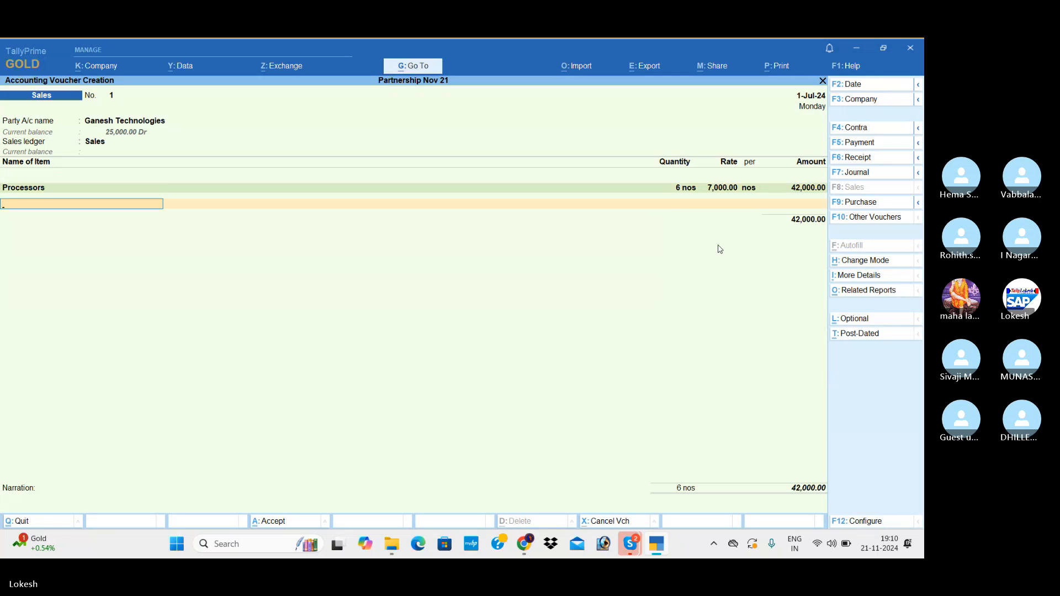
Add the stock item Ups to the sales voucher with quantity 5 nos at a rate of 2500.
type("Up")
key("Return")
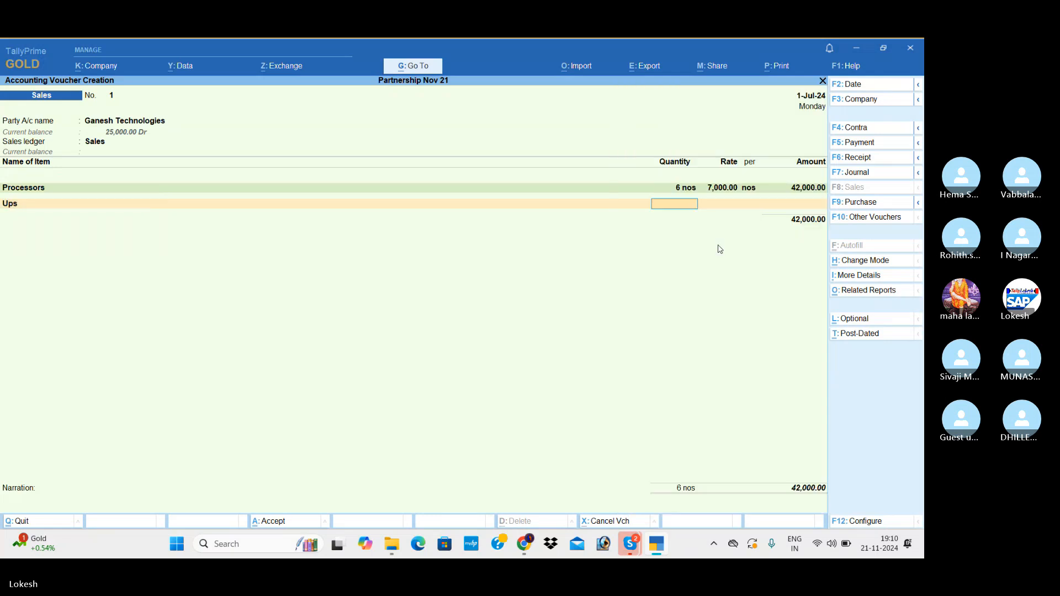
key("Return")
type("2500")
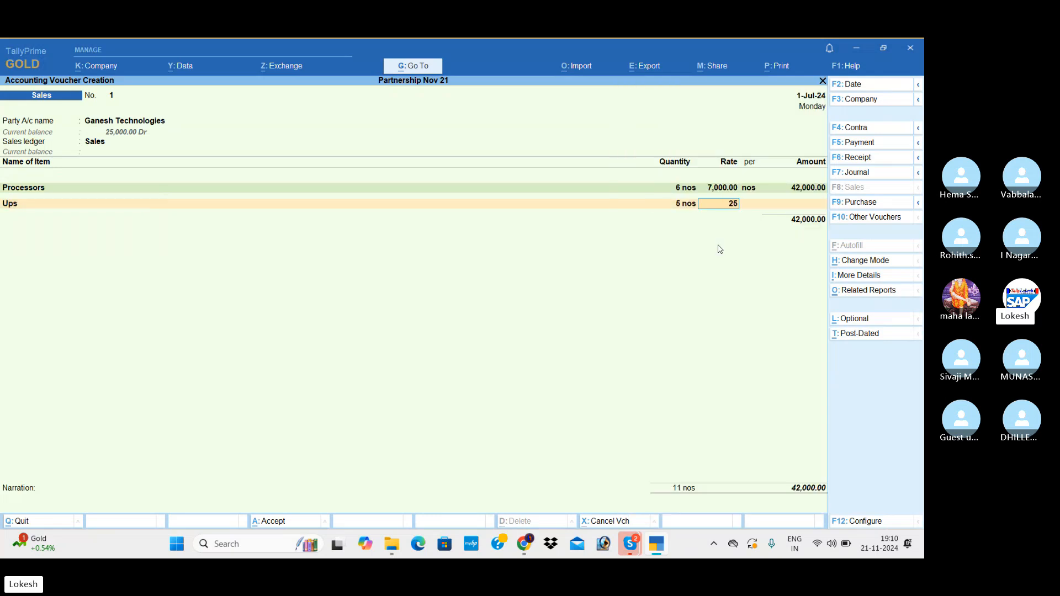
key("Return")
key("Return")
Add the stock item Printers to the sales voucher with quantity 5 nos at a rate of 6500.
key("Return")
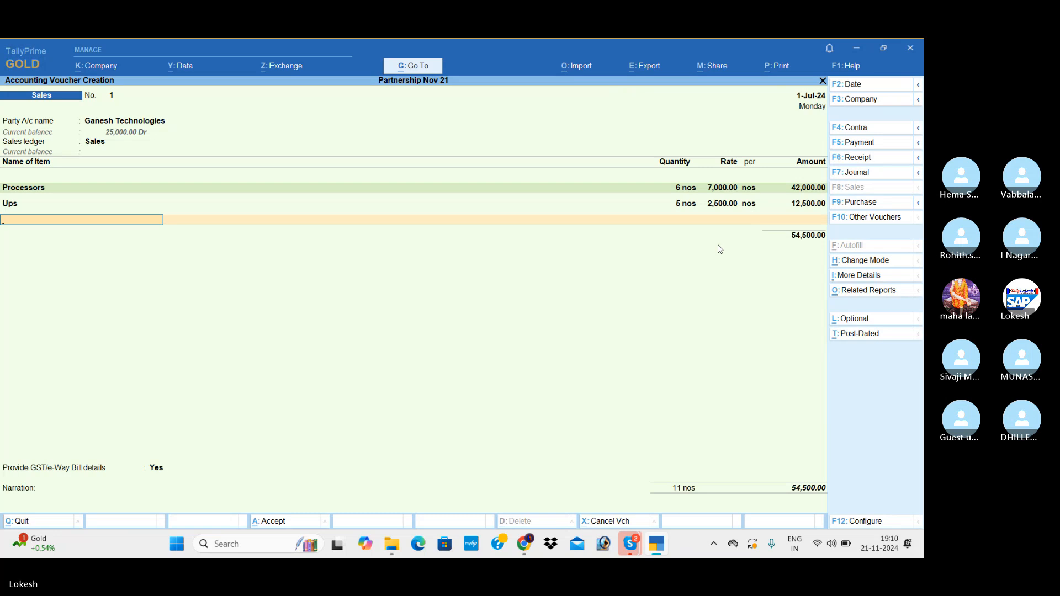
type("pr")
key("Return")
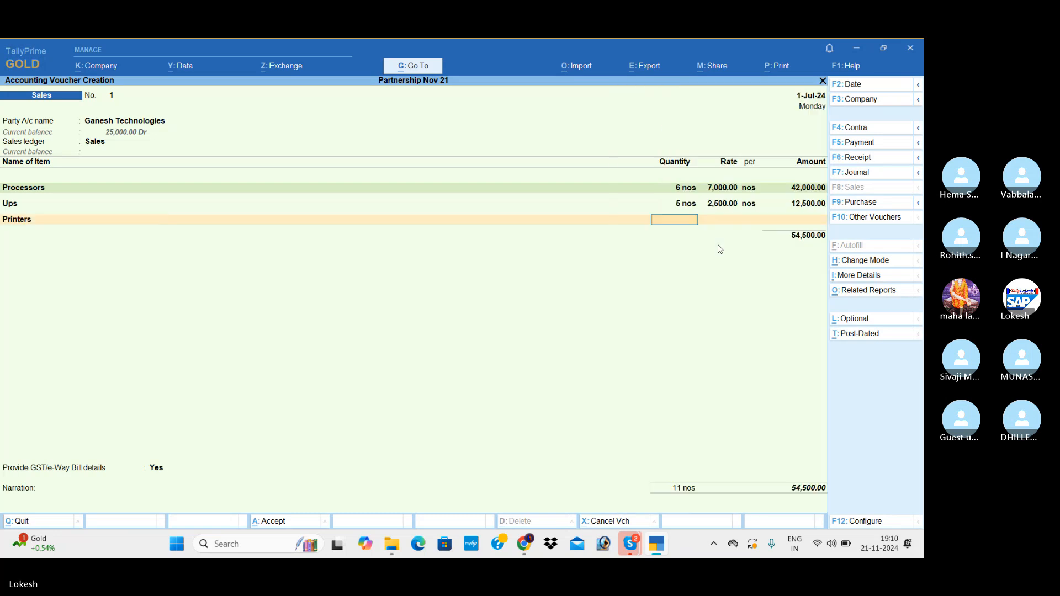
type("5")
key("Return")
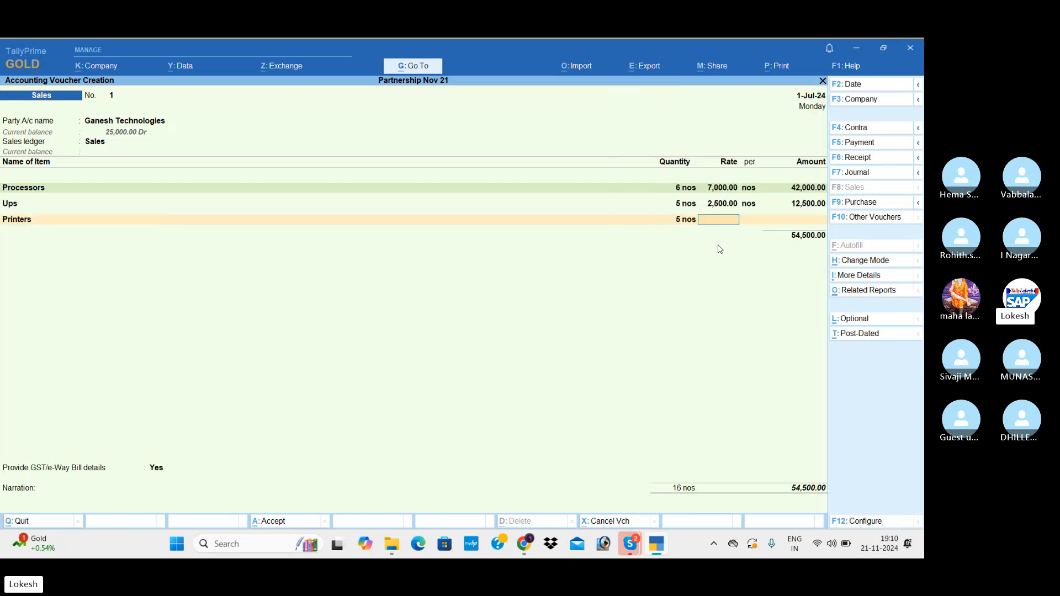
type("6500")
End the item list and create a new ledger named CGST under Duties & Taxes.
key("Return")
key("Return")
key("Return")
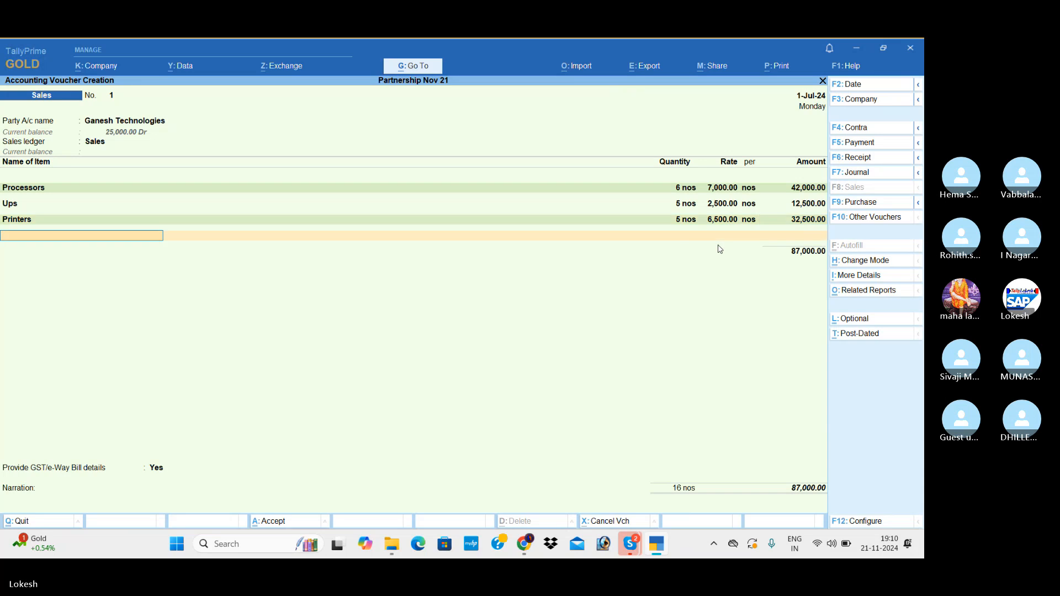
key("Return")
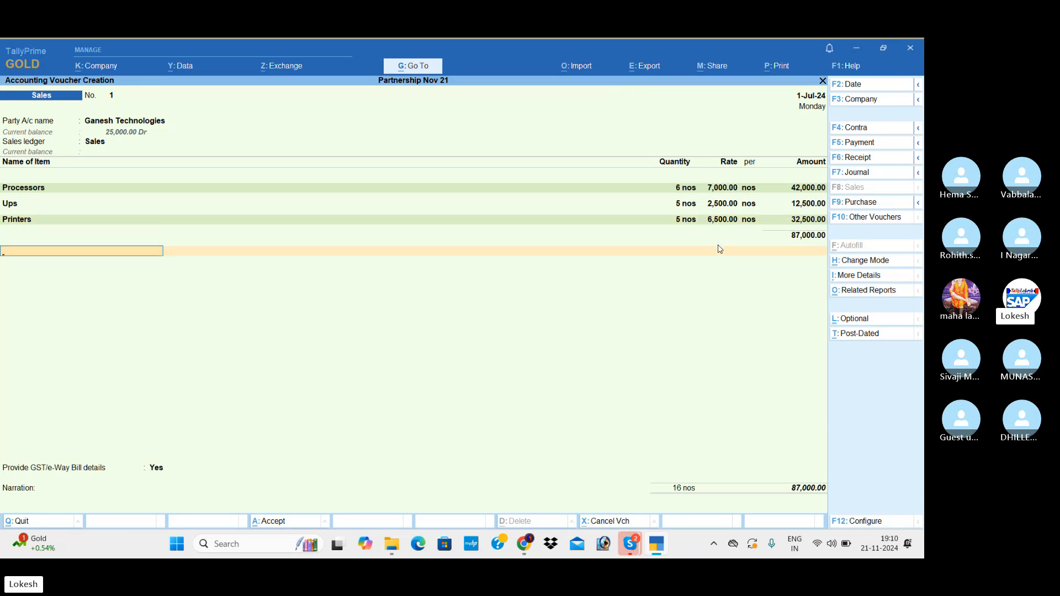
key("alt+c")
type("CG")
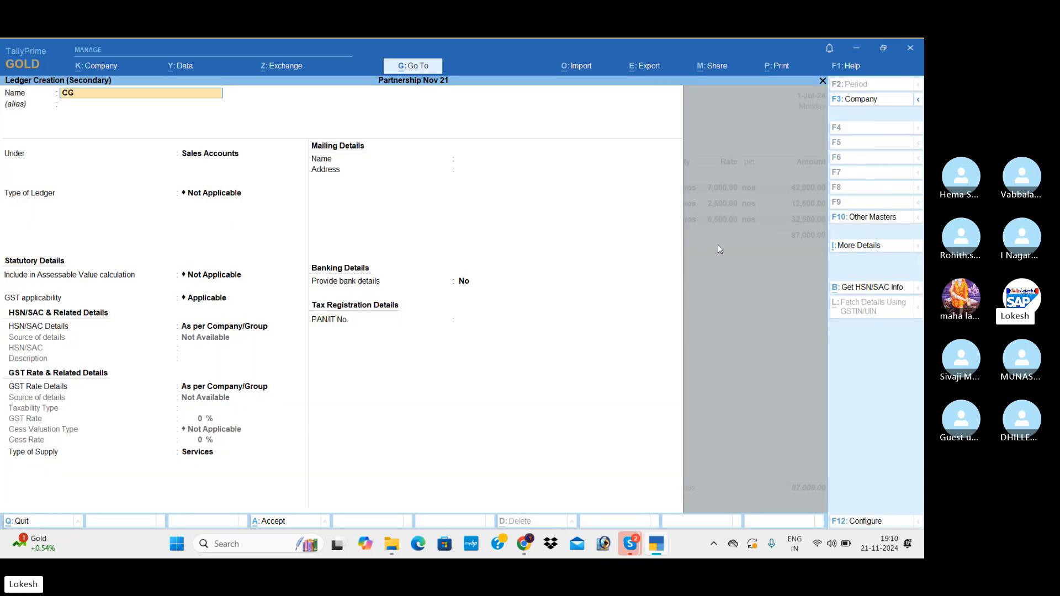
type("ST")
key("Return")
type("du")
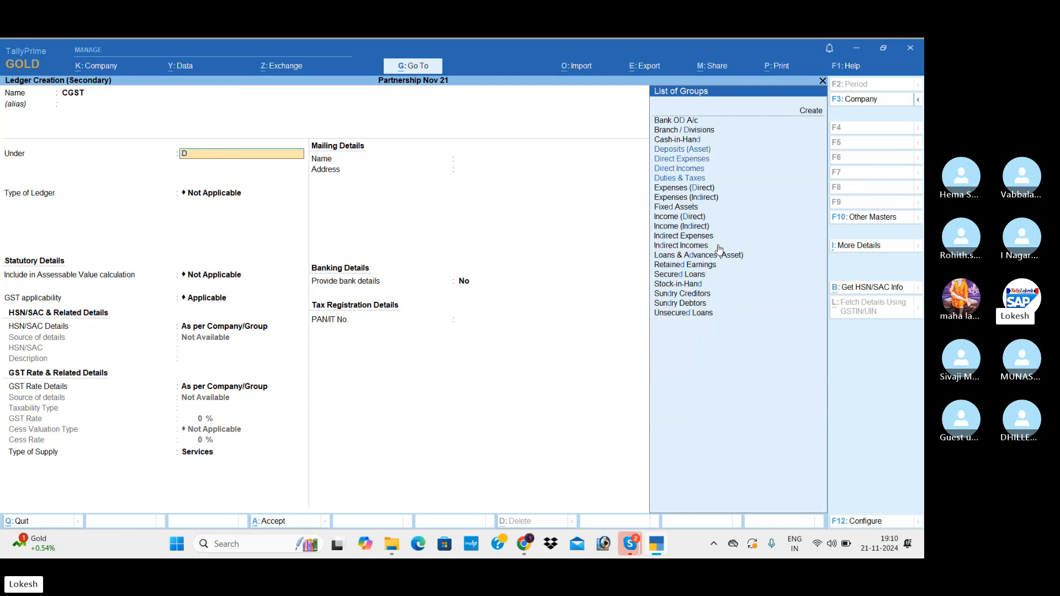
key("Return")
Set the CGST ledger's duty type to GST and tax type to CGST, and accept the ledger.
key("Up")
key("Return")
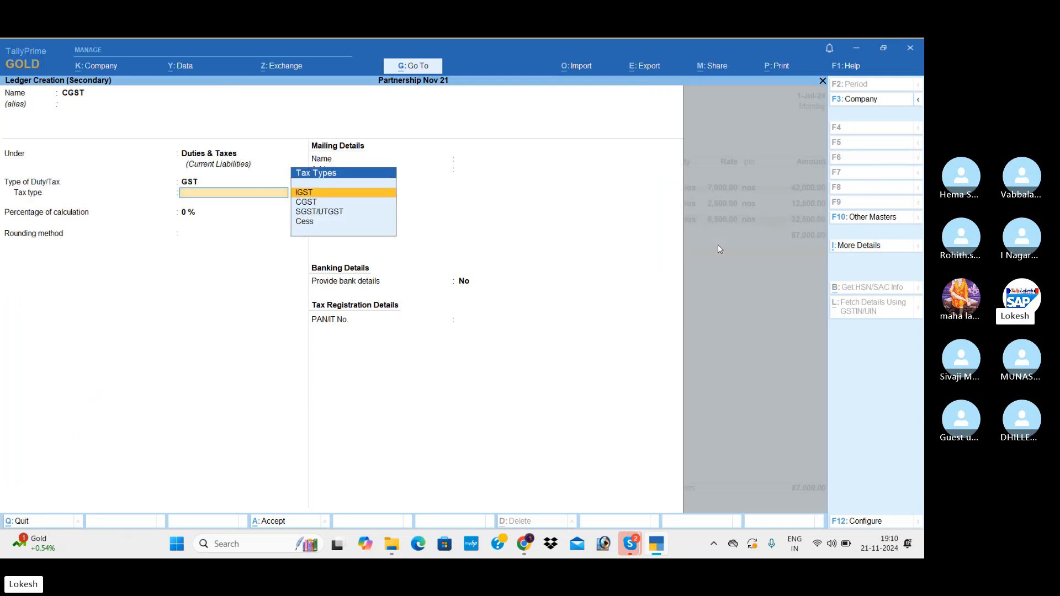
key("Down")
key("Return")
key("Return")
key("Return")
key("Return")
key("Return")
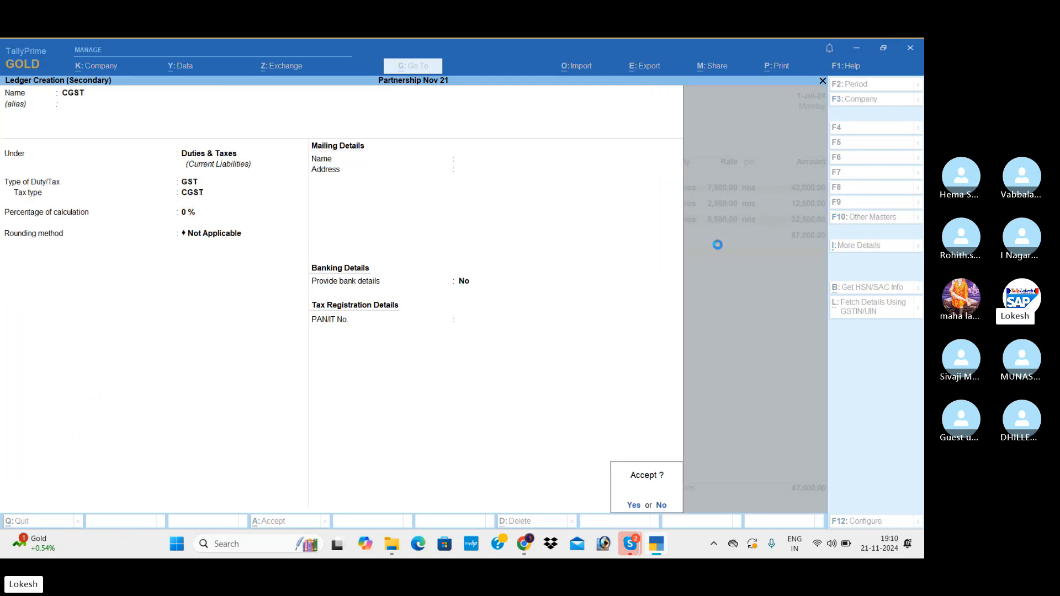
Create the ledger SGST under Duties & Taxes with duty type GST and tax type SGST/UTGST, and add it to the sales voucher.
key("alt+c")
type("SGS")
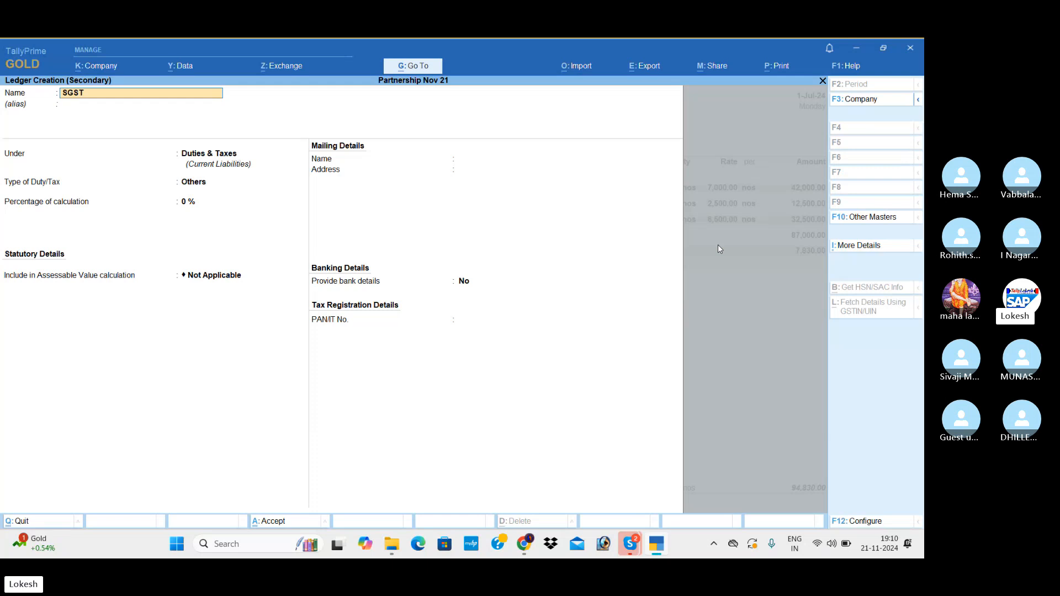
key("Return")
key("Return")
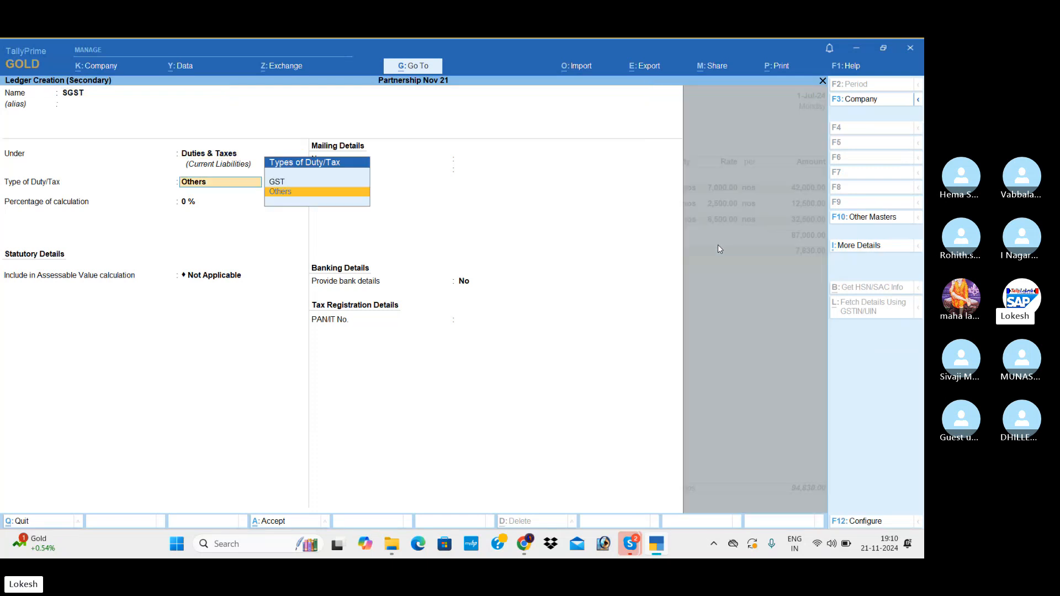
key("Up")
key("Return")
key("Down")
key("Down")
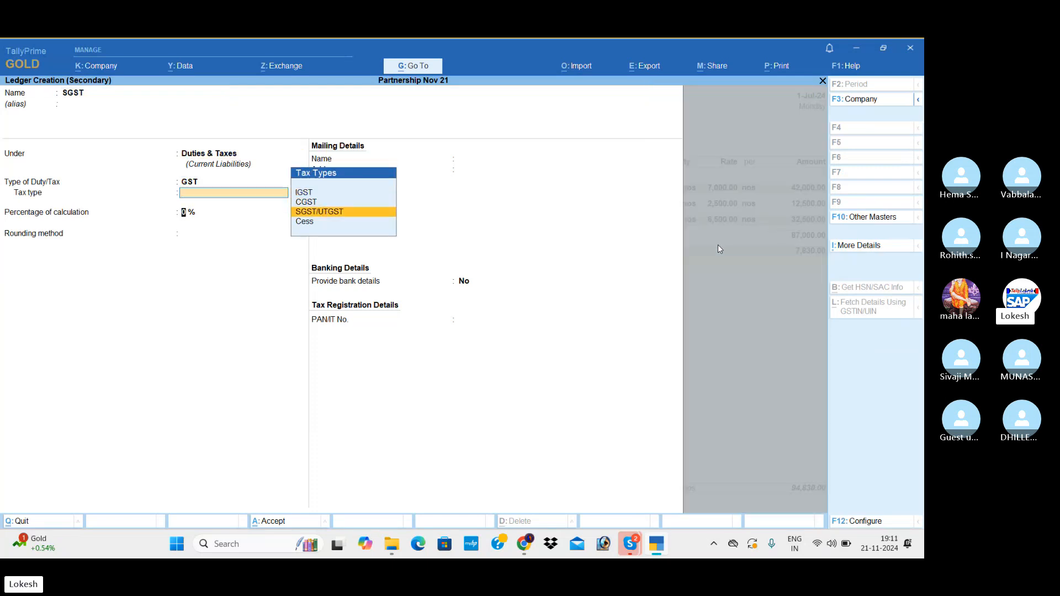
key("Return")
key("Return")
key("Return")
key("Return")
key("Return")
key("Return")
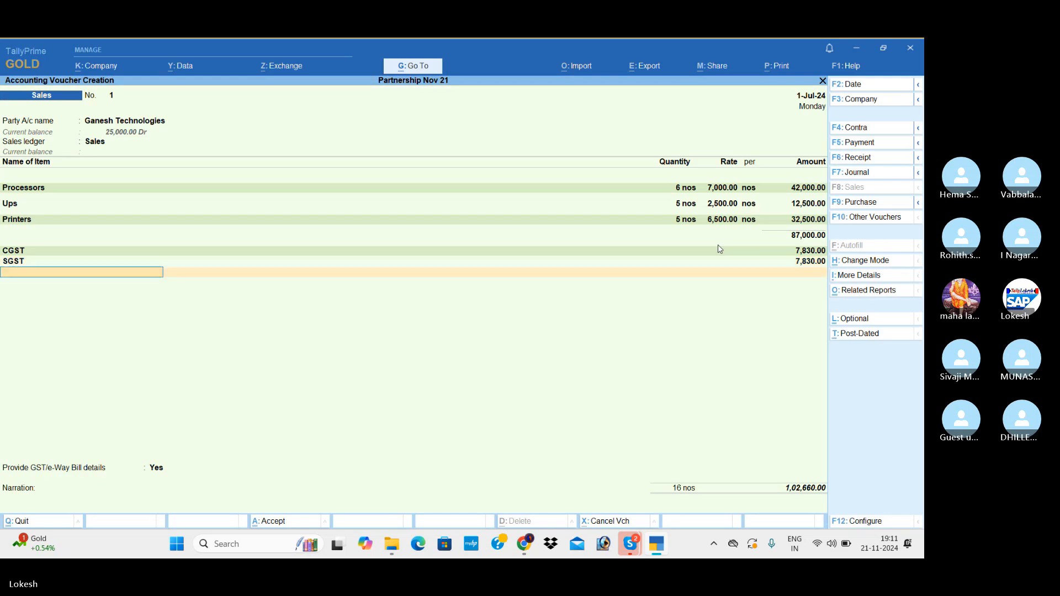
Set Provide GST/e-Way Bill details to No, save the sales voucher, and decline sending it for e-Way Bill generation.
key("Return")
key("Up")
key("Return")
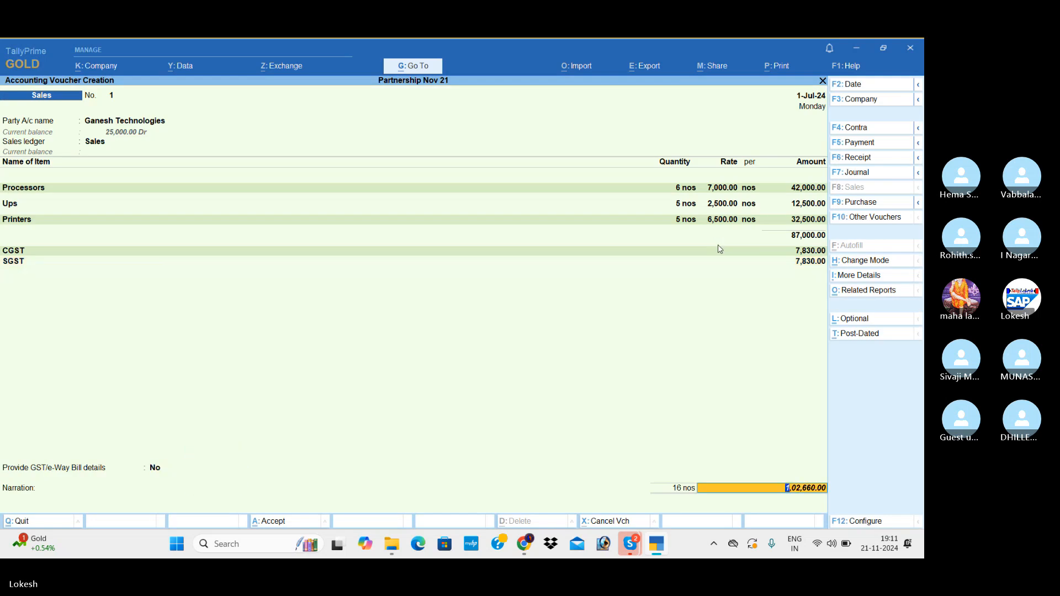
key("Return")
key("Return")
key("Return")
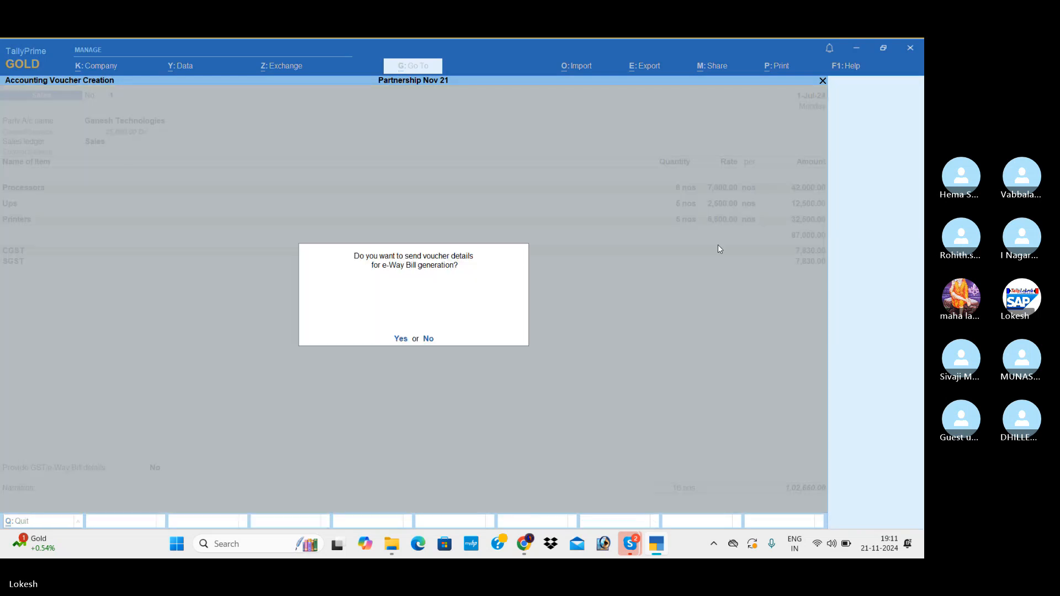
key("n")
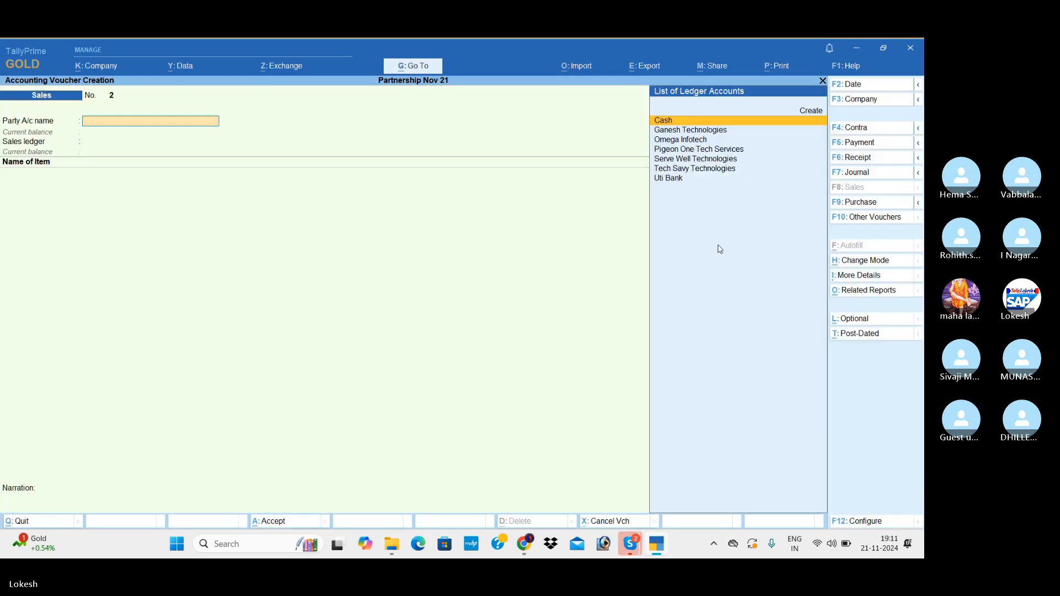
Start a receipt voucher and credit Ganesh Technologies with 25000.
left_click(875, 160)
key("Down")
key("Down")
key("Down")
key("Down")
key("Down")
key("Down")
key("Return")
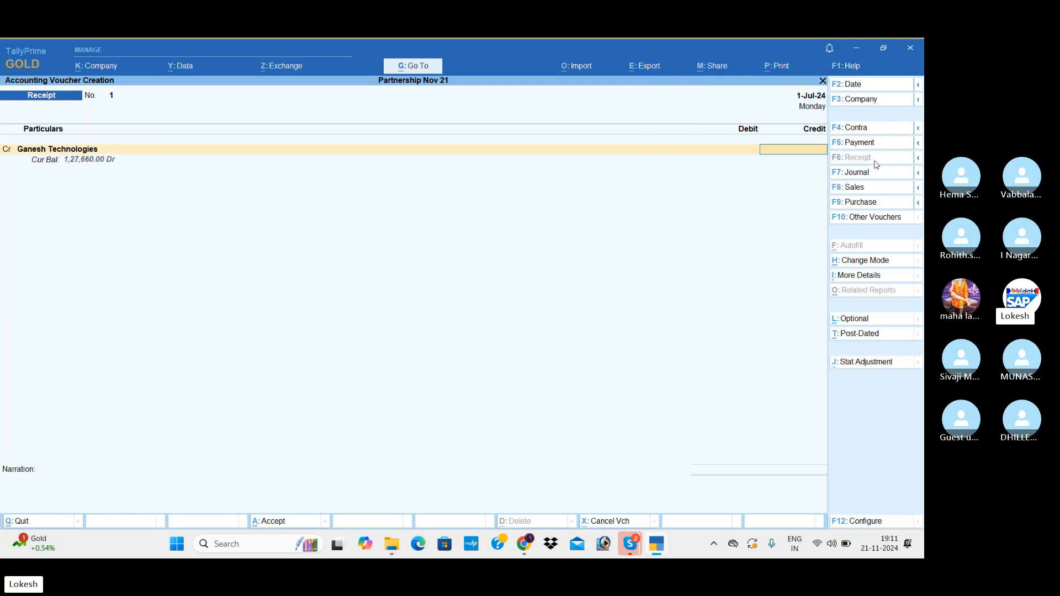
type("25000")
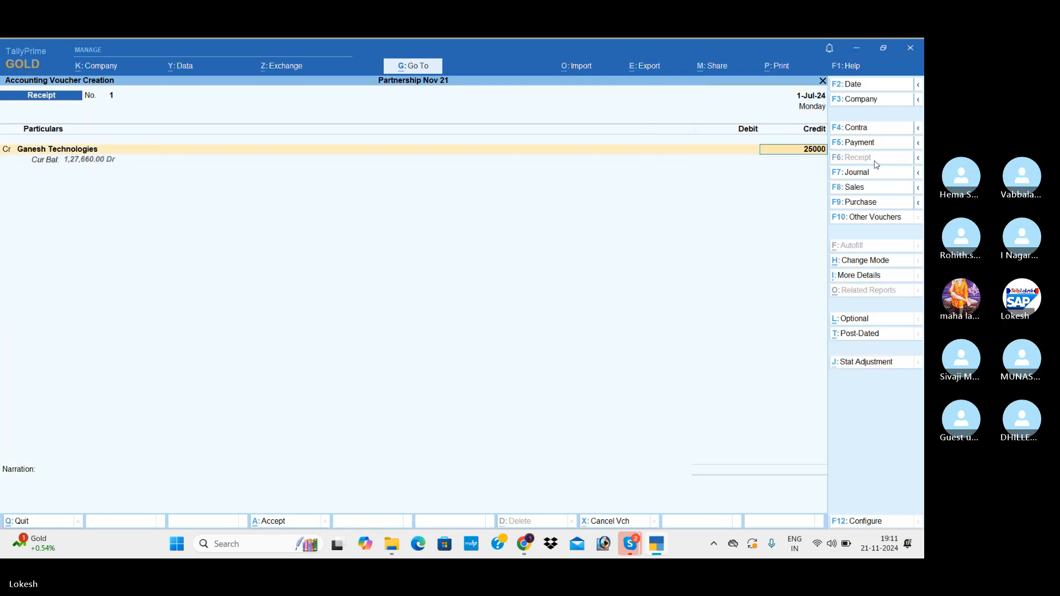
key("Return")
Add a second credit line to the receipt voucher for Tech Savy Technologies with 40000.
type("C")
key("Return")
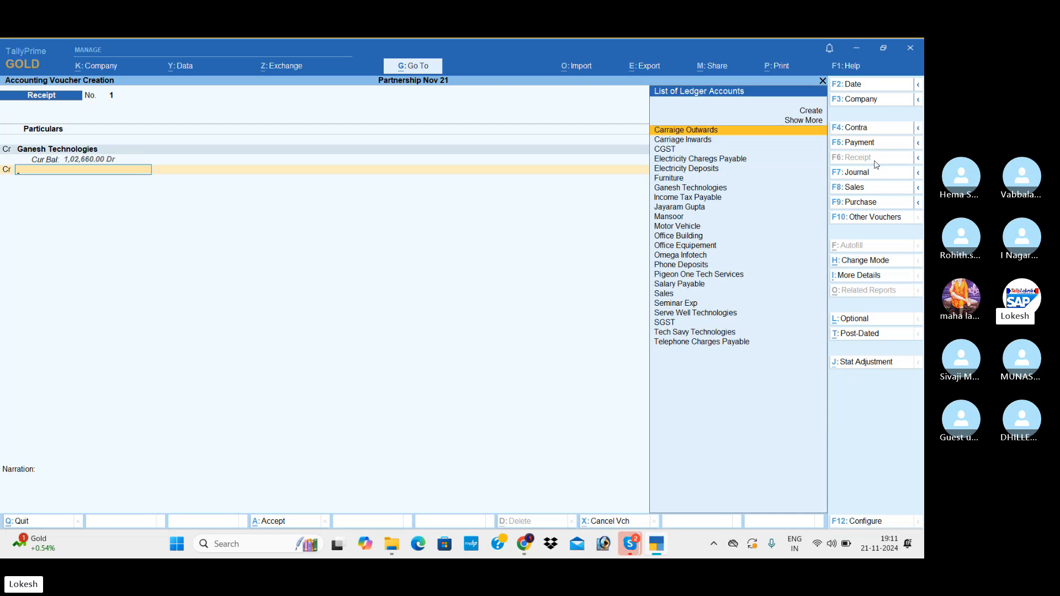
type("TE")
key("Return")
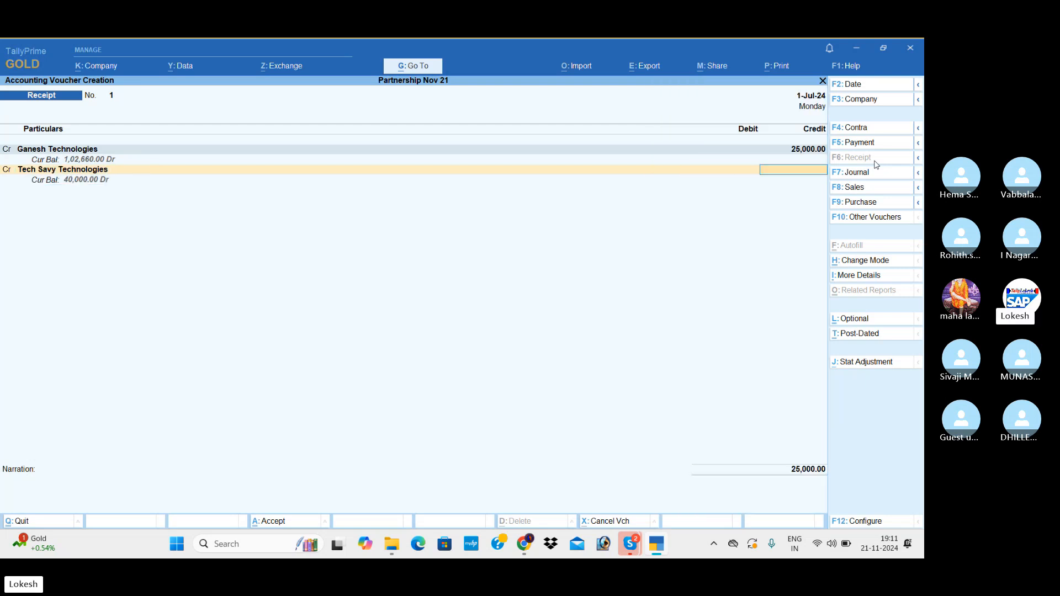
type("40000")
key("Return")
Debit Uti Bank with 65,000 in the receipt voucher and save the voucher.
key("Return")
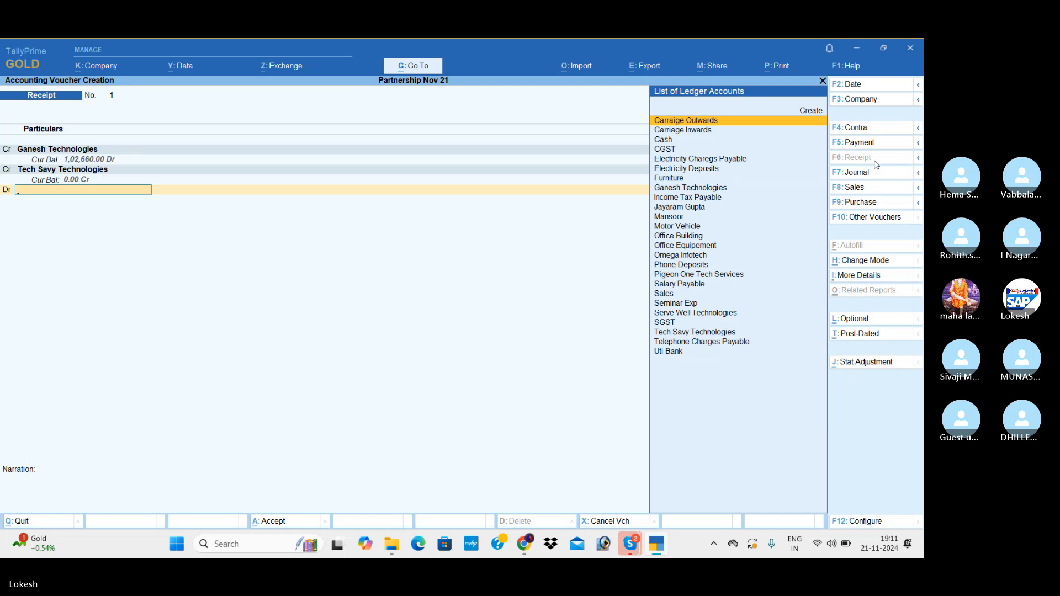
type("uti")
key("Return")
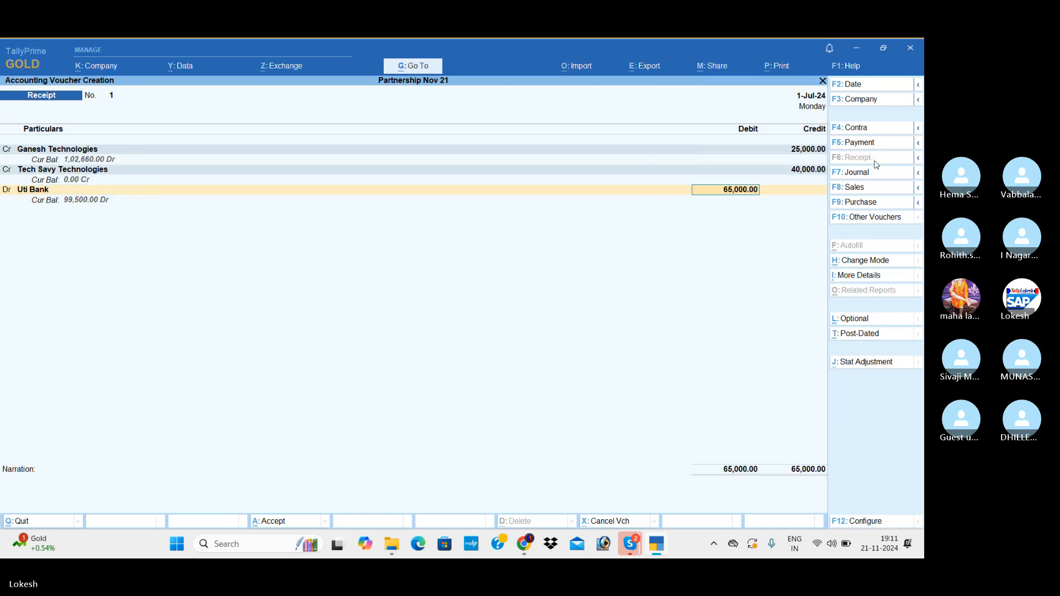
key("Return")
key("Return")
key("Return")
key("Return")
key("Return")
key("Return")
key("Return")
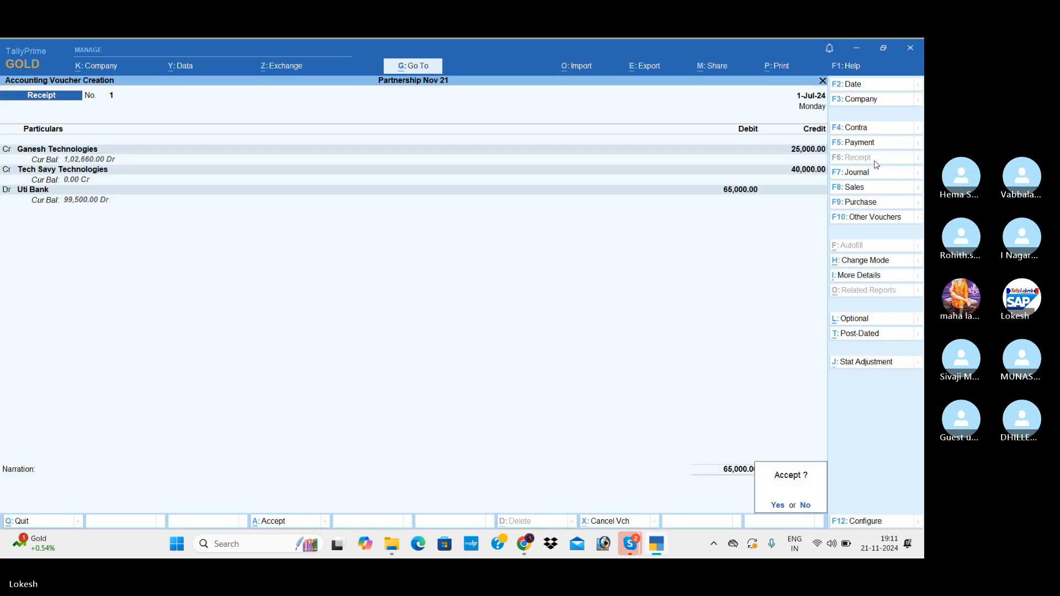
Start a purchase voucher and begin a new party ledger named Bonafide Peripherals.
key("Return")
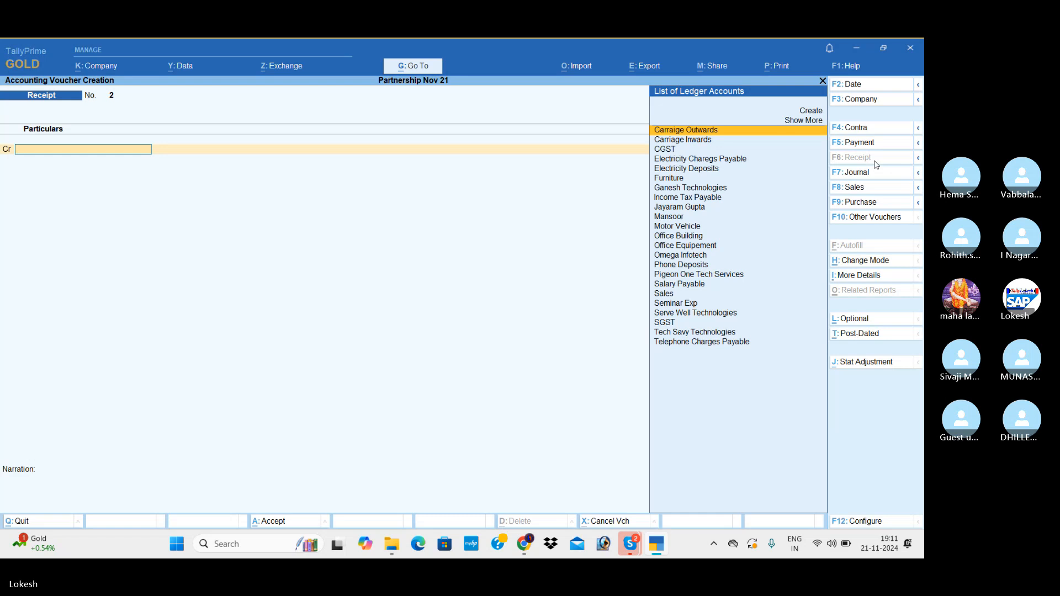
left_click(858, 202)
key("Return")
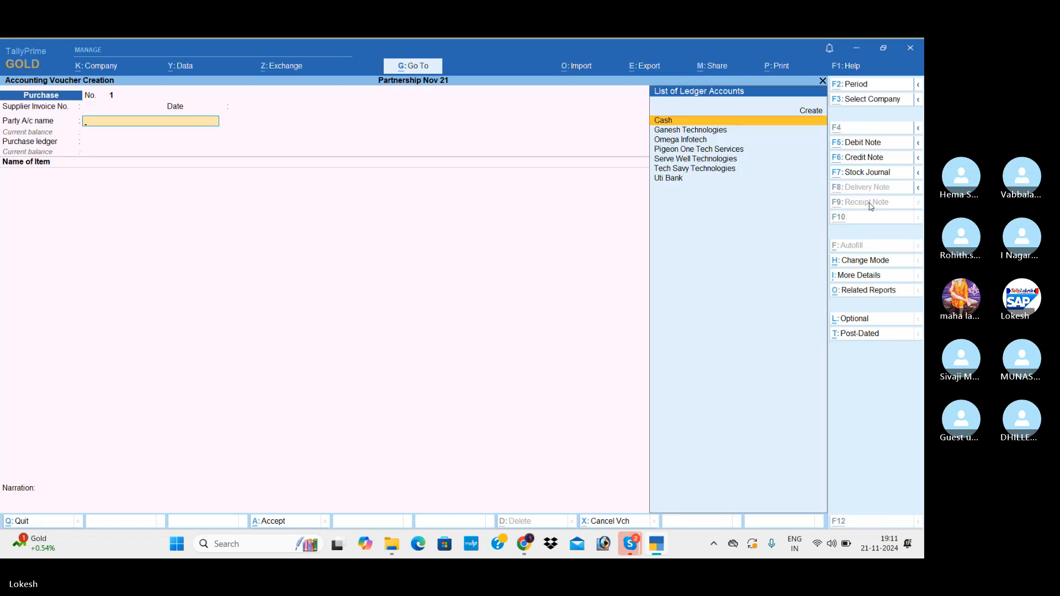
key("alt+c")
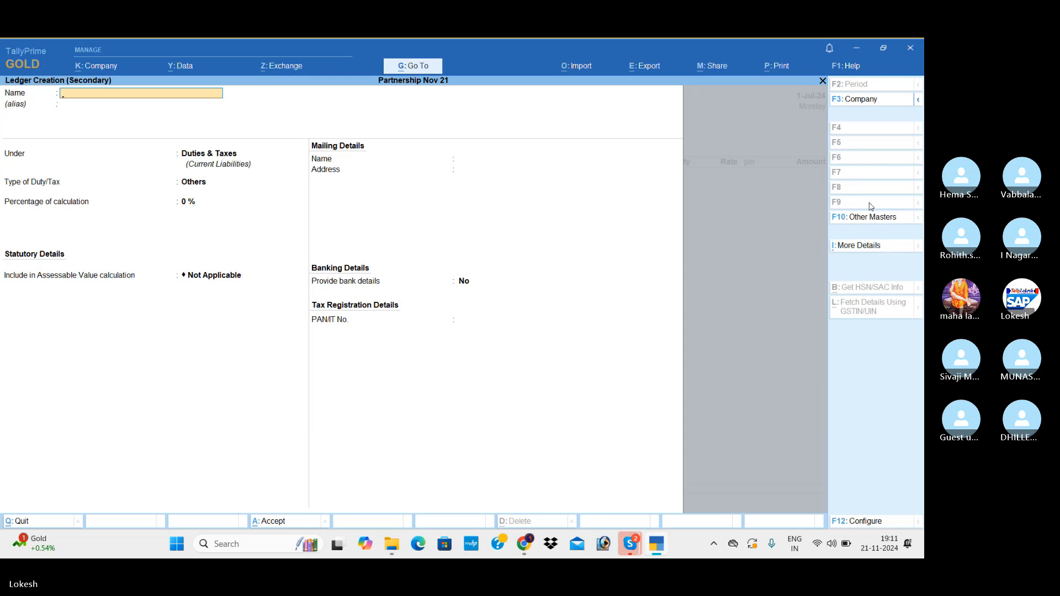
type("BOn")
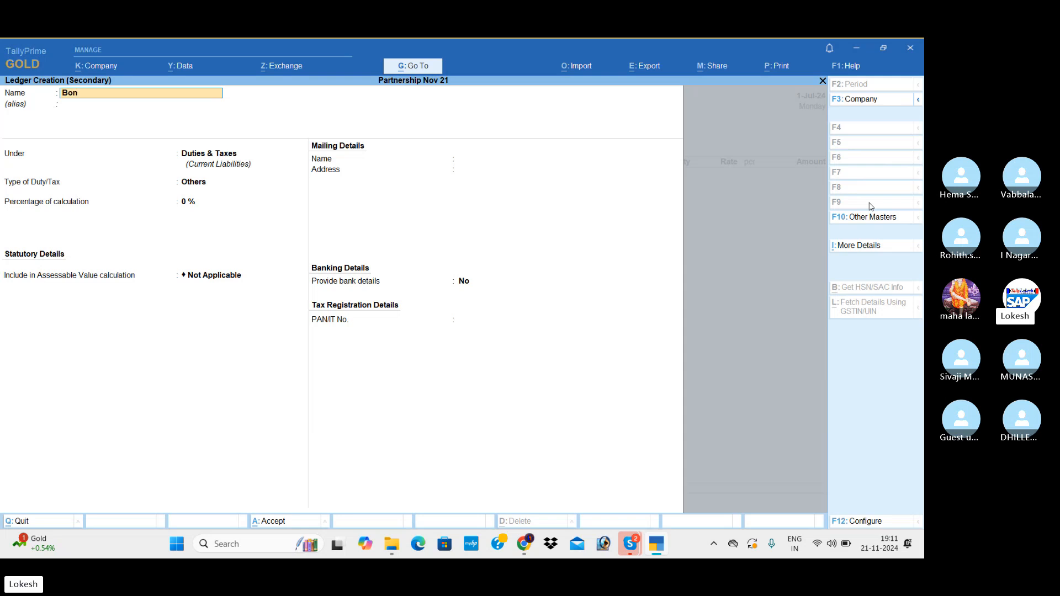
type("afide Peripherals")
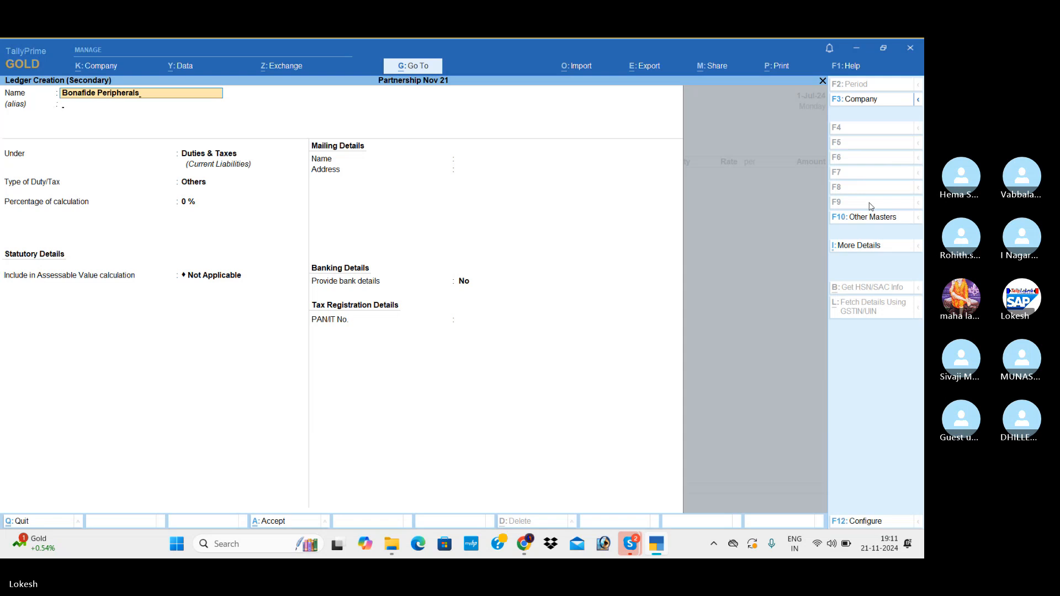
Place the Bonafide Peripherals ledger under the group Sundry Creditors.
key("Return")
key("Return")
type("Sun")
key("Down")
key("Return")
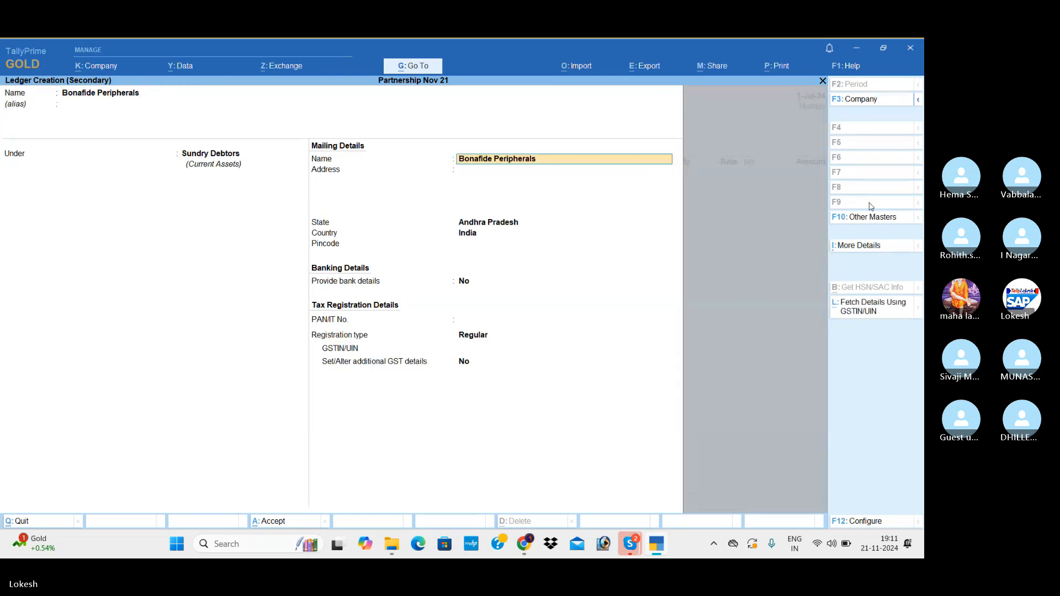
key("shift+Tab")
key("Up")
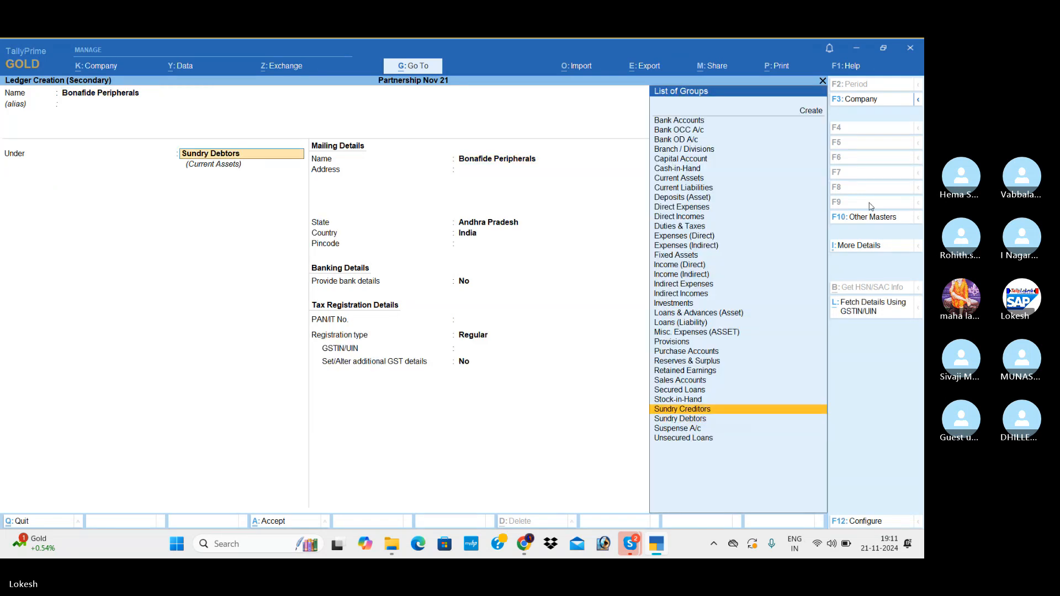
key("Return")
key("Return")
key("Return")
key("Return")
key("Return")
key("Return")
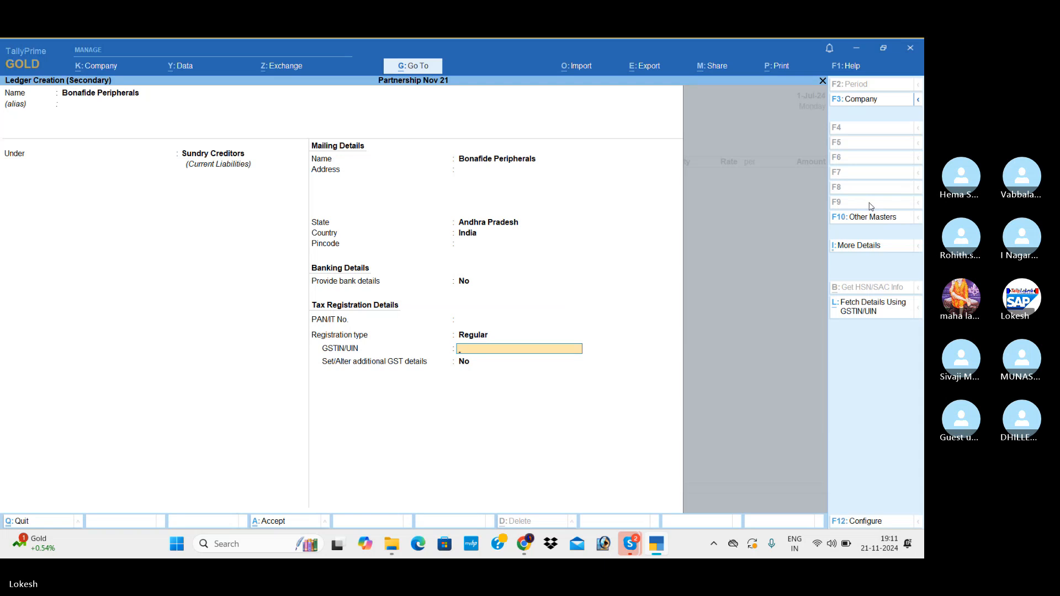
Keep registration type Regular and additional GST details No, and accept the Bonafide Peripherals ledger as the voucher's party.
key("Return")
key("Return")
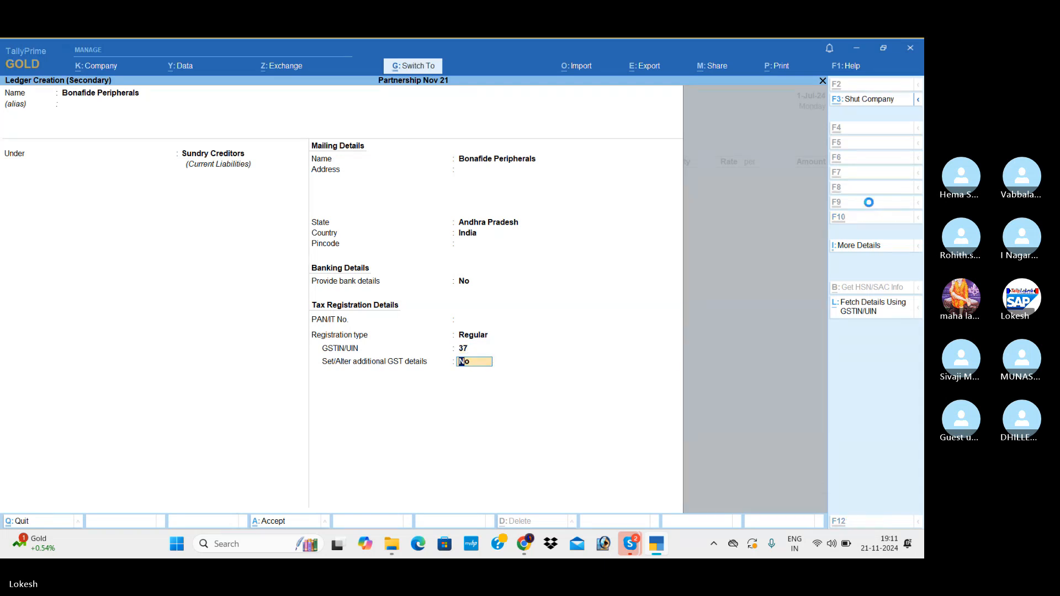
key("Return")
key("ctrl+a")
key("ctrl+a")
Begin a new purchase ledger named Purchase under the group Purchase Accounts.
key("alt+c")
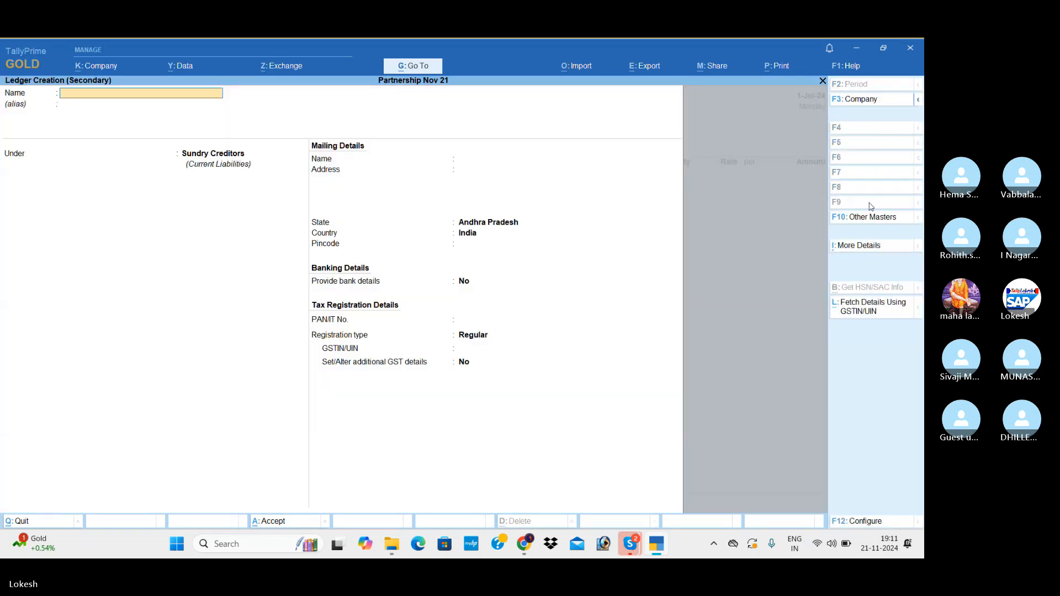
type("Purchase")
key("Return")
type("Pu")
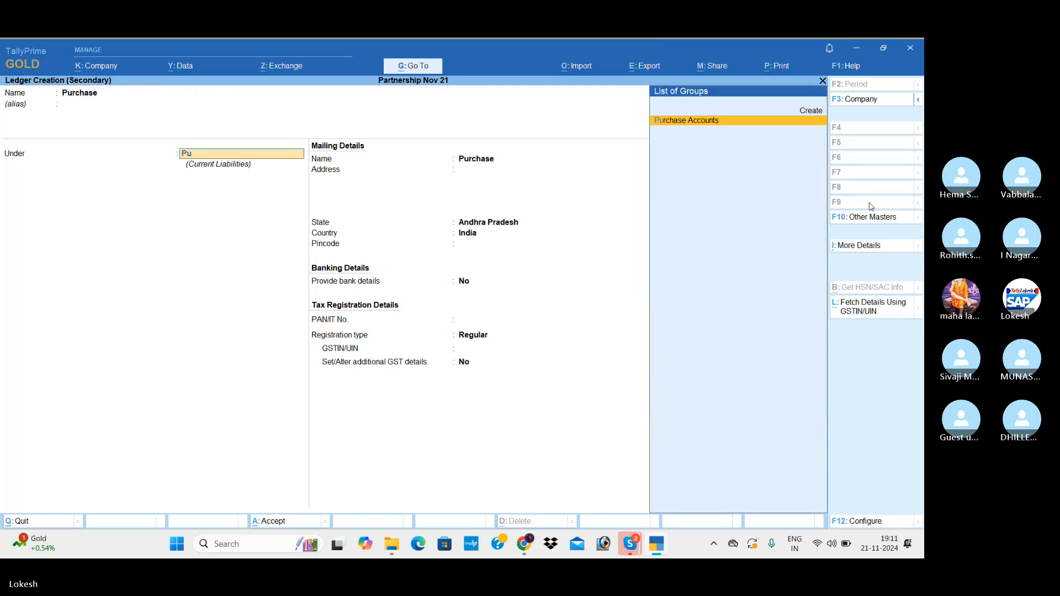
key("Return")
Set the Purchase ledger's type of supply to Goods, keep GST applicable, and accept the ledger.
key("Return")
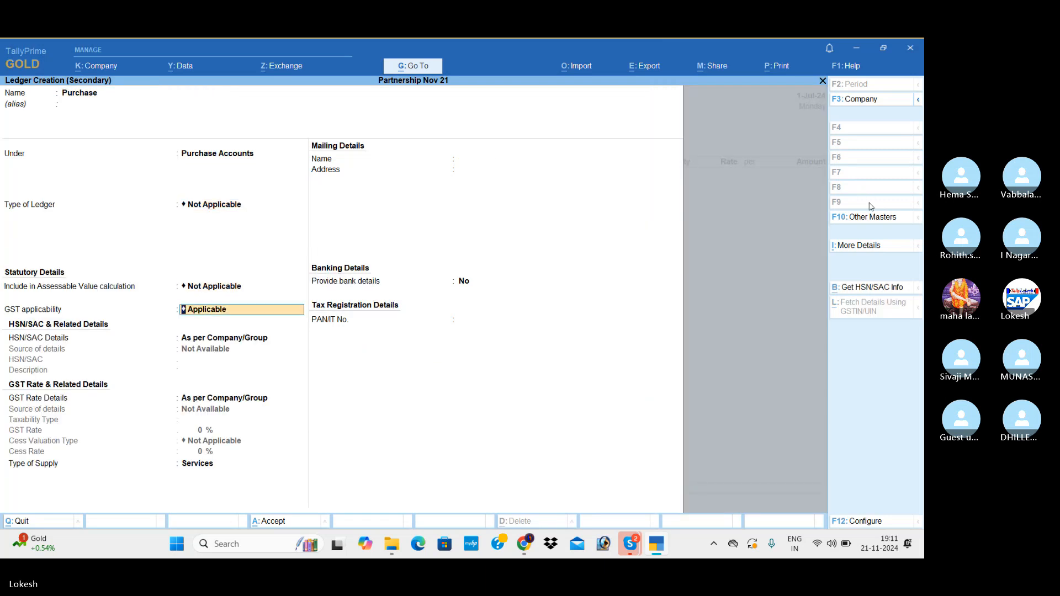
key("Return")
key("Return")
key("Return")
key("Up")
key("Return")
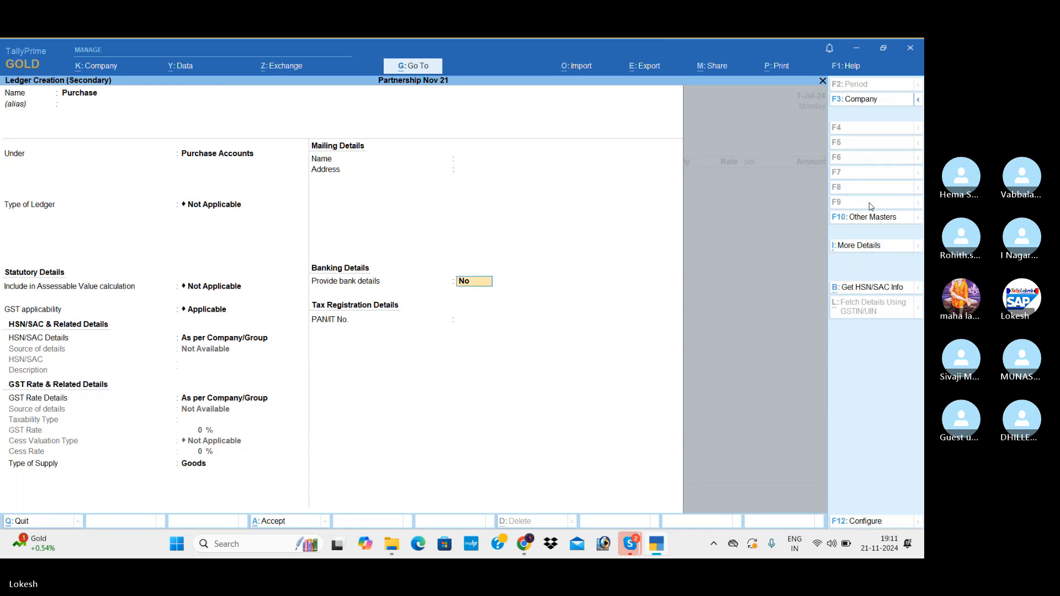
key("Return")
key("Return")
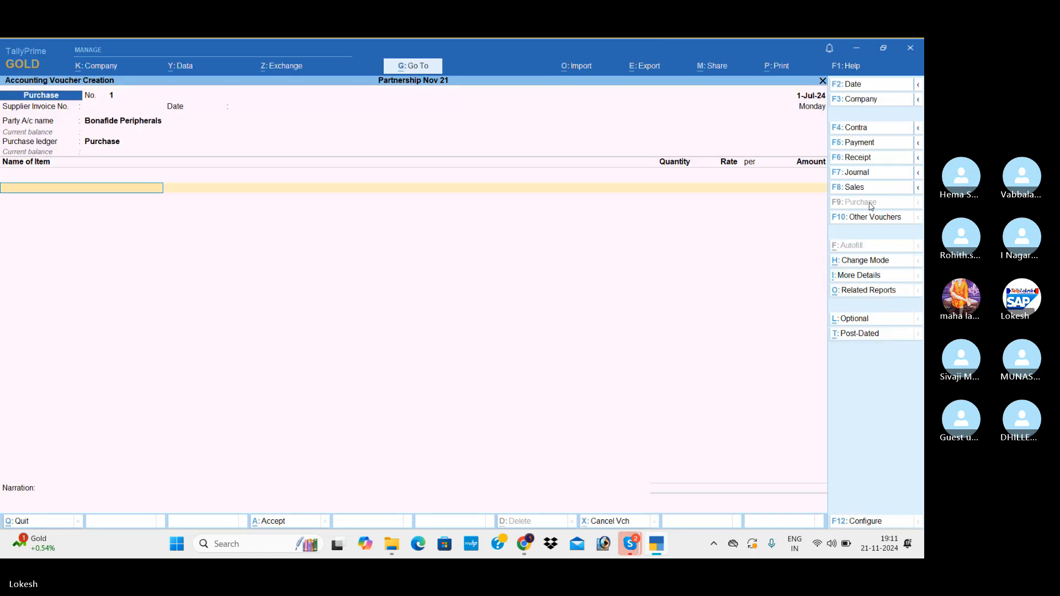
Add the stock item Processors to the purchase voucher with quantity 50 nos at a rate of 5,100.
key("Down")
key("Down")
key("Return")
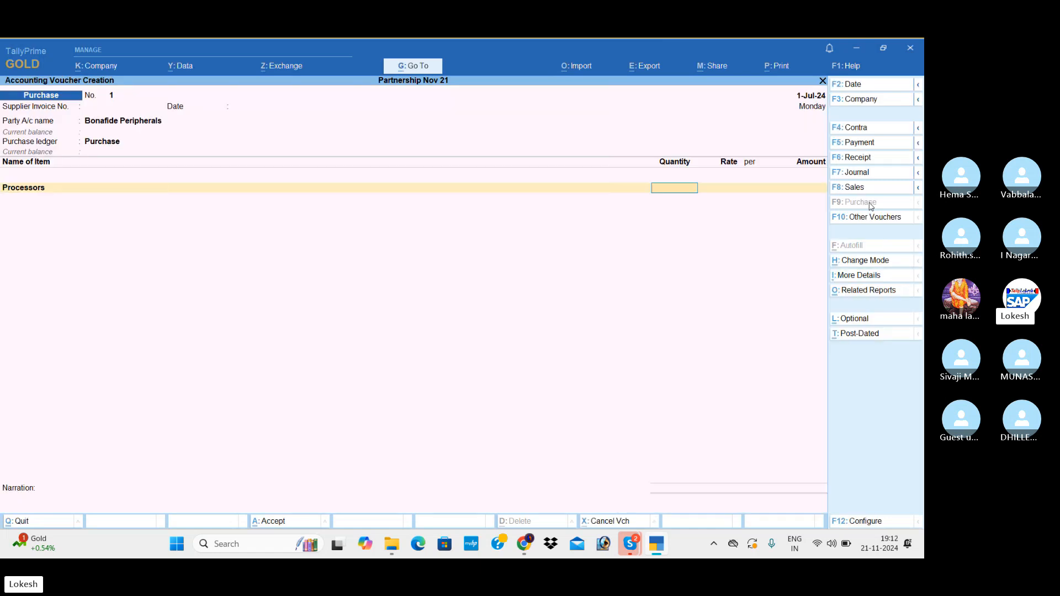
type("50")
key("Return")
type("5,10")
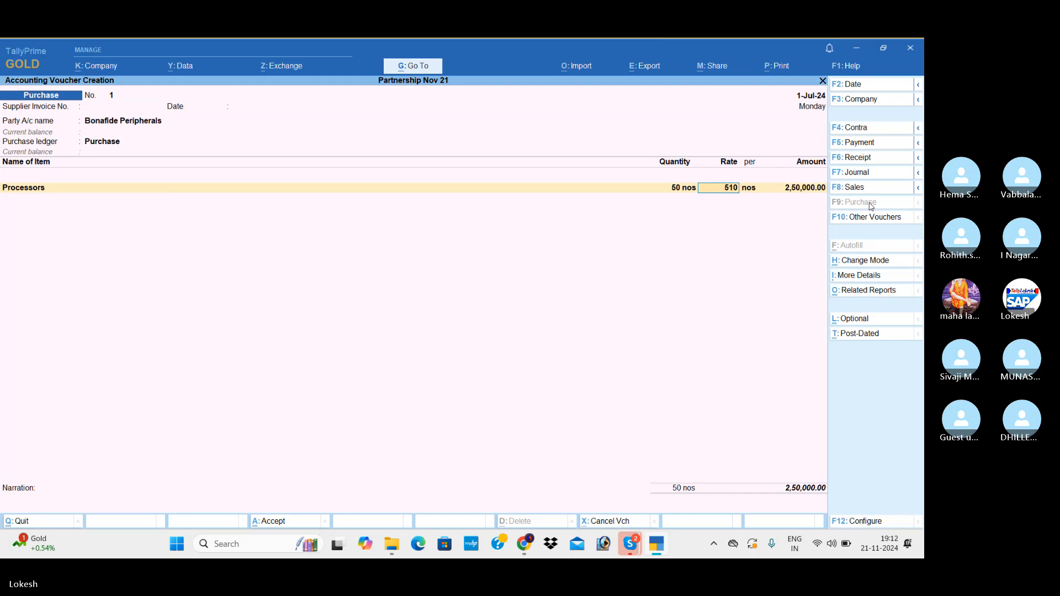
type("0")
key("Return")
Add the stock item Hard Disk to the purchase voucher with quantity 25 nos at a rate of 2,800.
key("Return")
key("Return")
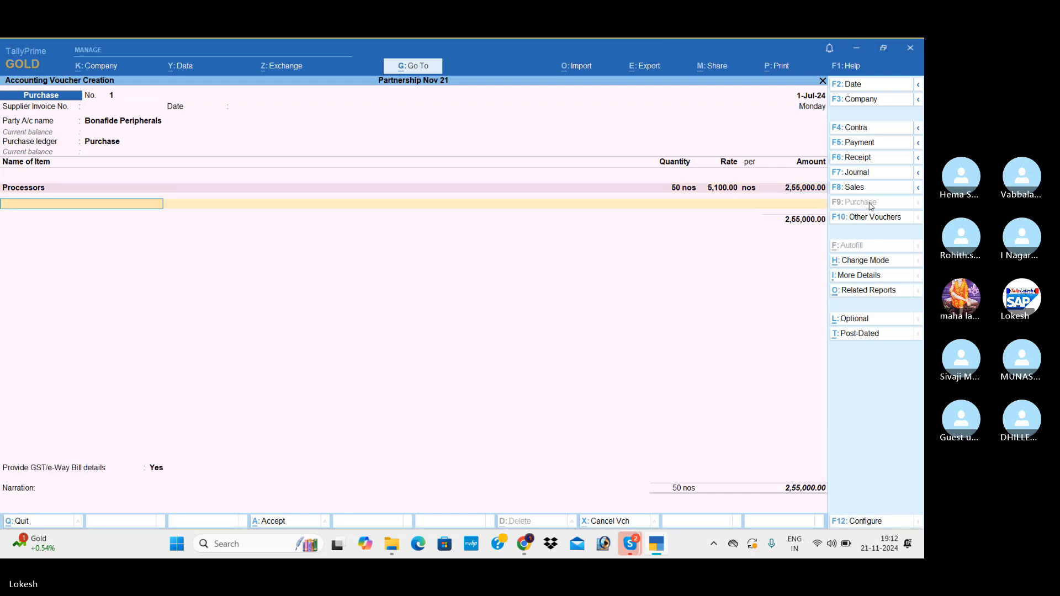
type("h")
key("Return")
type("25")
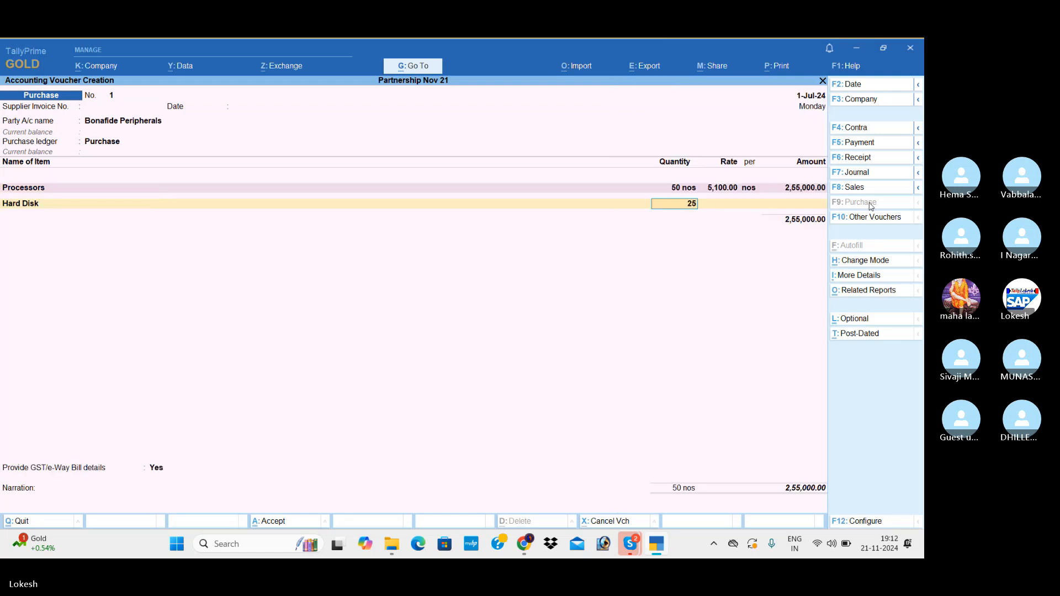
key("Return")
type("2,8")
type("00")
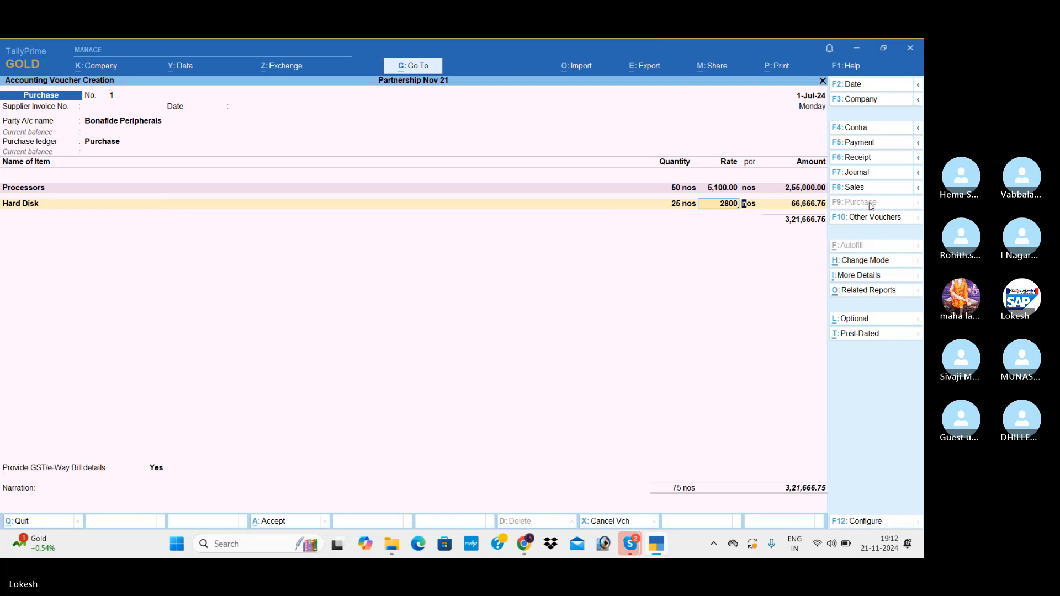
key("Return")
key("Return")
key("Return")
Add the stock item Printers with quantity 20 nos at a rate of 5,100 and close the item list.
type("pr")
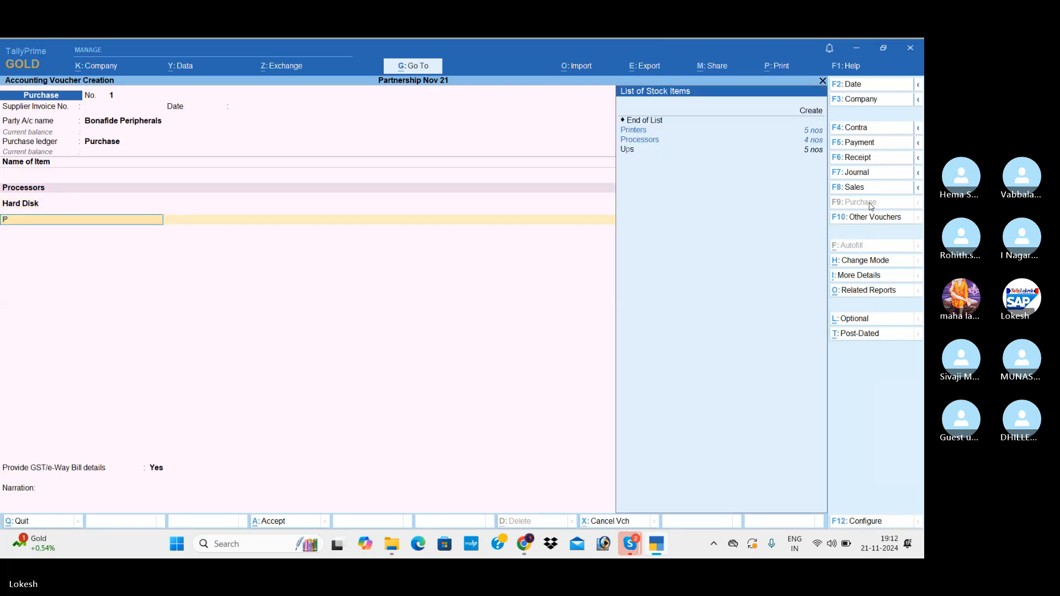
key("Return")
type("20")
key("Return")
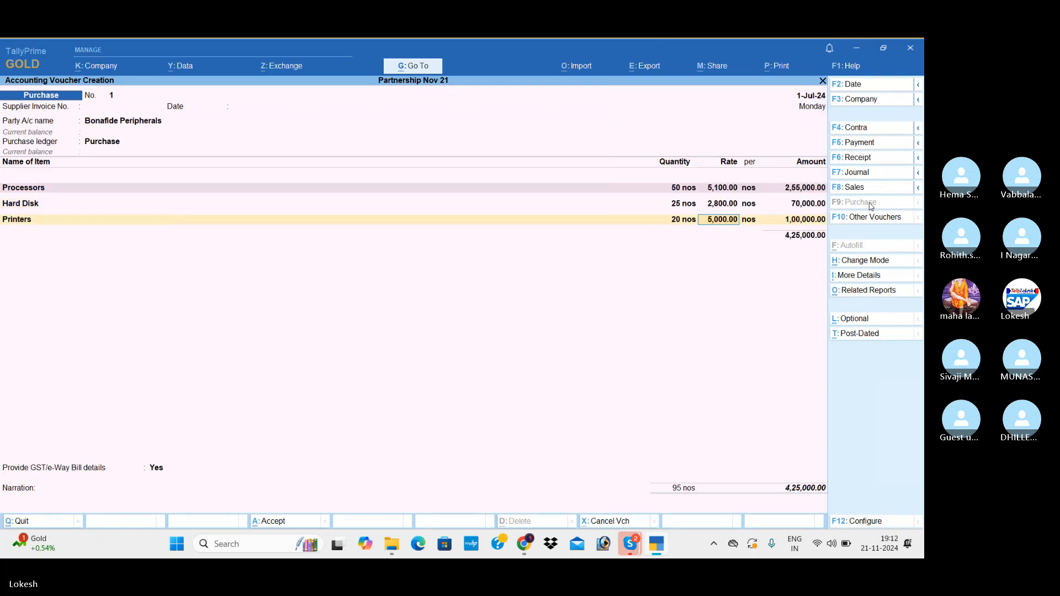
type("5100")
key("Return")
key("Return")
key("Return")
key("Return")
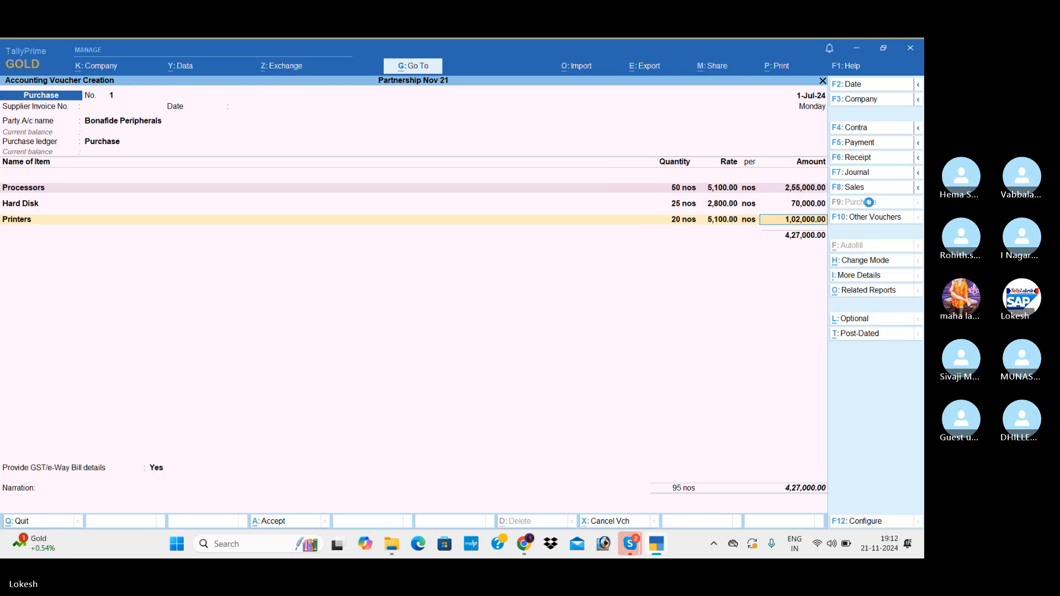
Add the CGST and SGST tax ledgers to the purchase voucher.
type("cg")
key("Return")
key("Return")
type("sg")
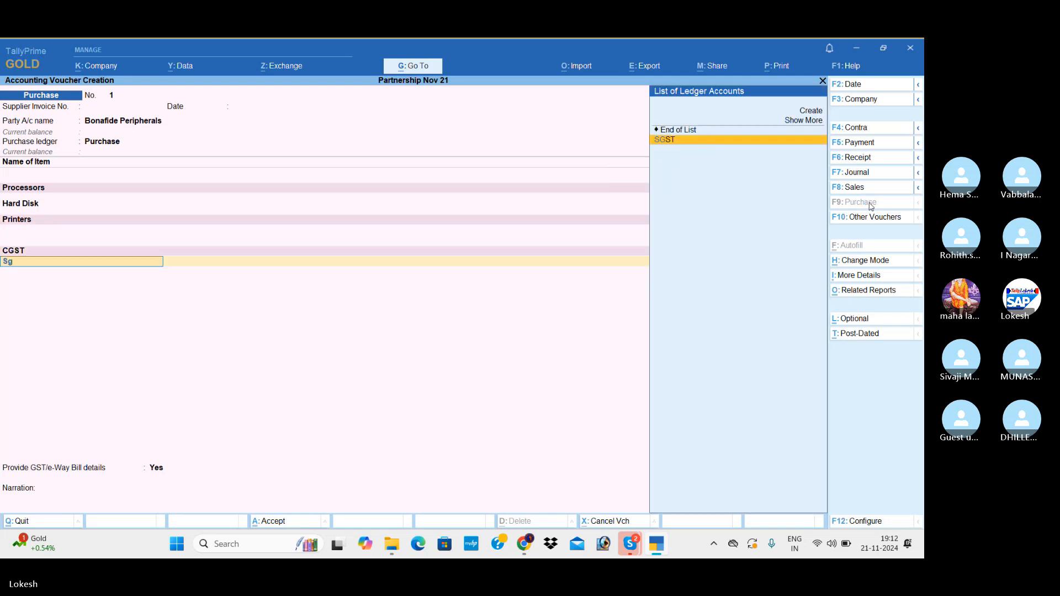
Set Provide GST/e-Way Bill details to No and save the purchase voucher.
key("Return")
key("Return")
key("Return")
key("Up")
key("Return")
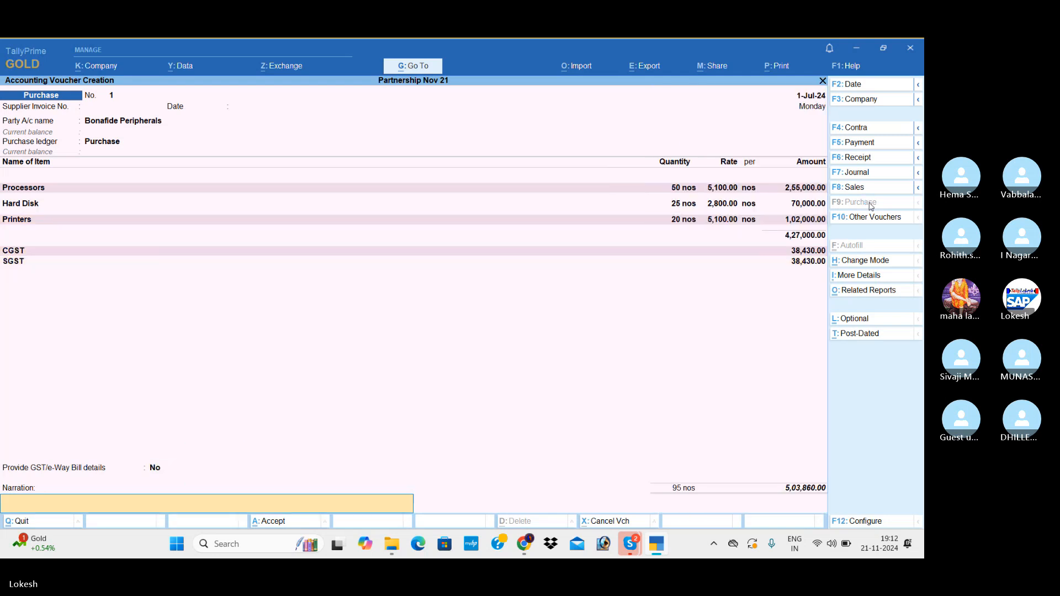
key("Return")
key("Return")
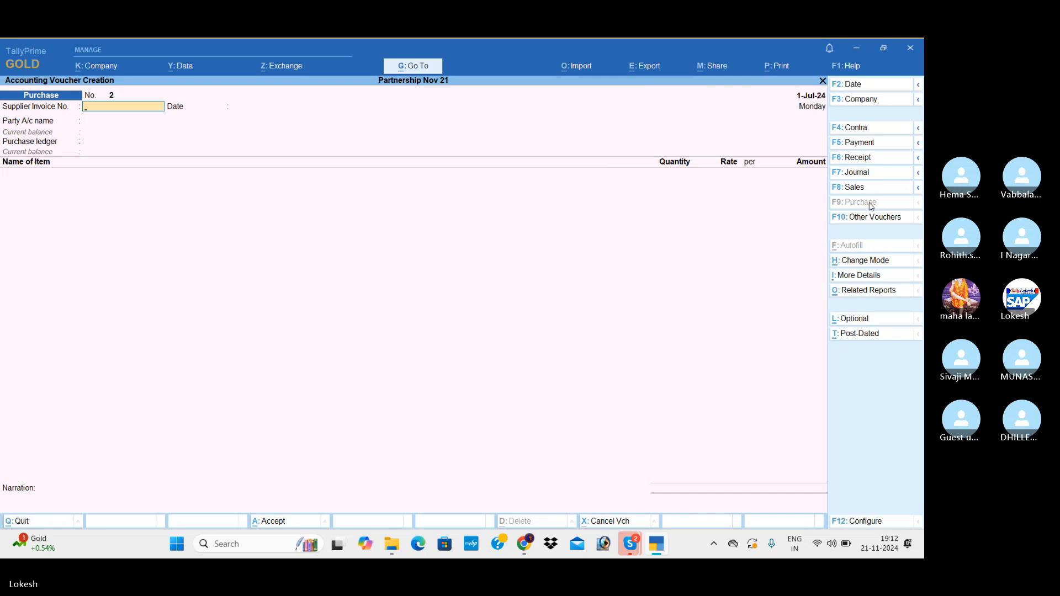
Start a payment voucher and create the ledger Remuneration under Indirect Expenses as its debit account.
left_click(873, 144)
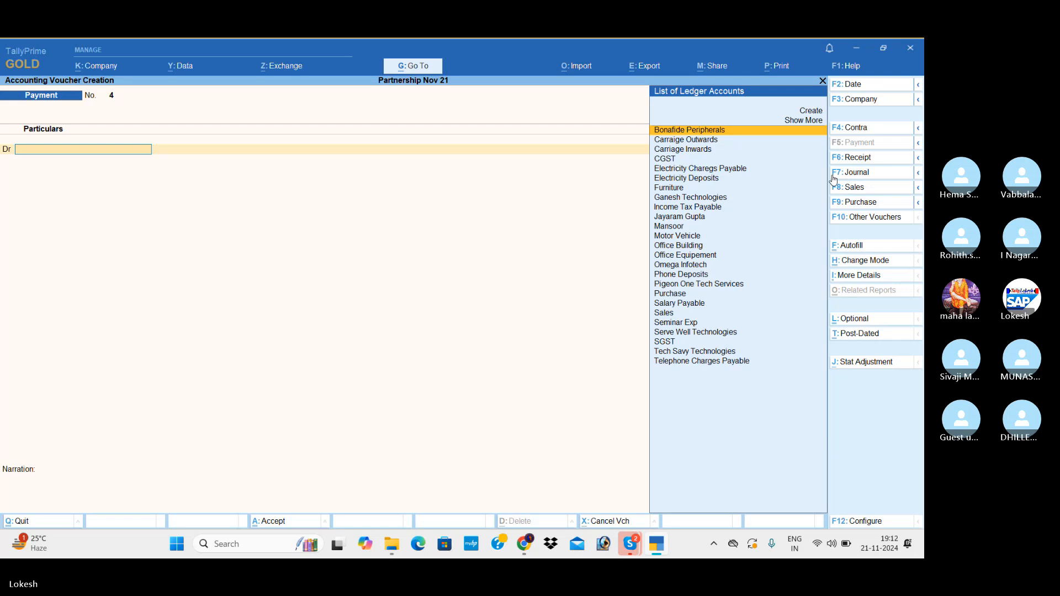
key("alt+c")
type("Rem")
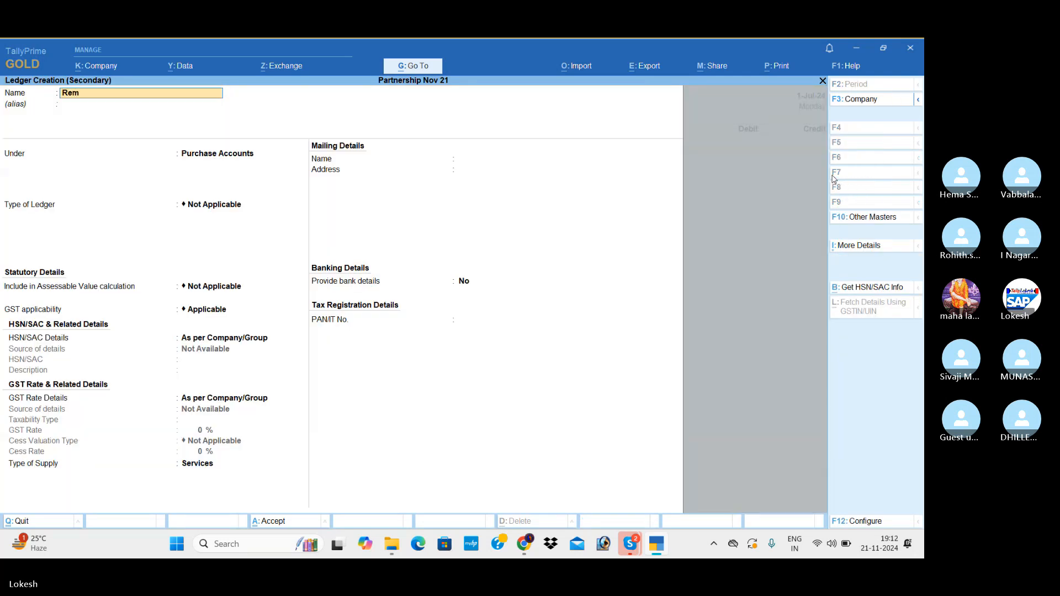
type("uneration")
key("Return")
type("Ind")
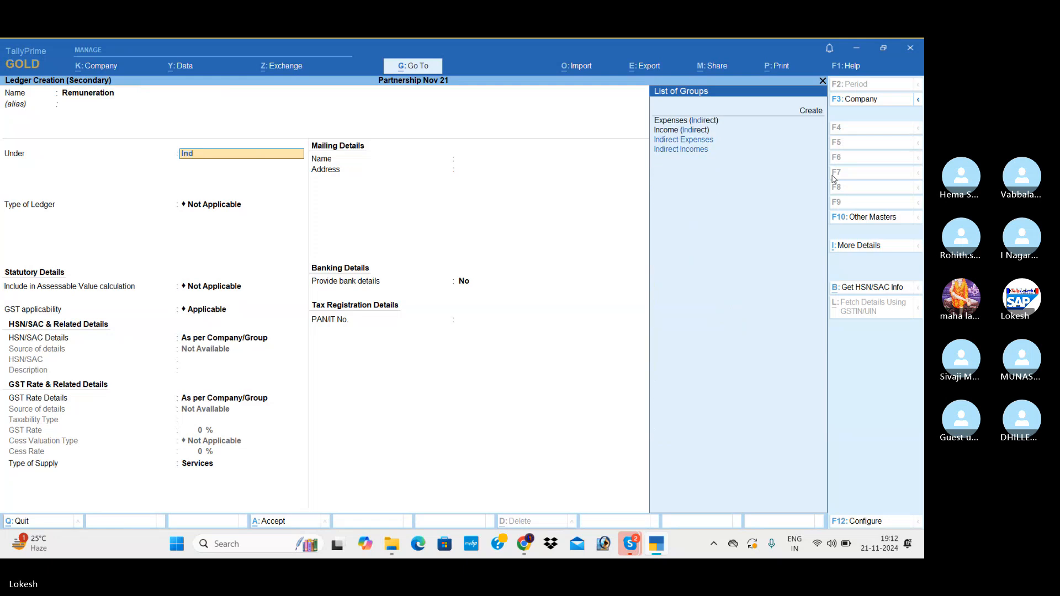
key("Return")
key("Return")
key("Return")
key("Return")
key("Return")
key("Return")
key("Return")
key("Return")
key("Return")
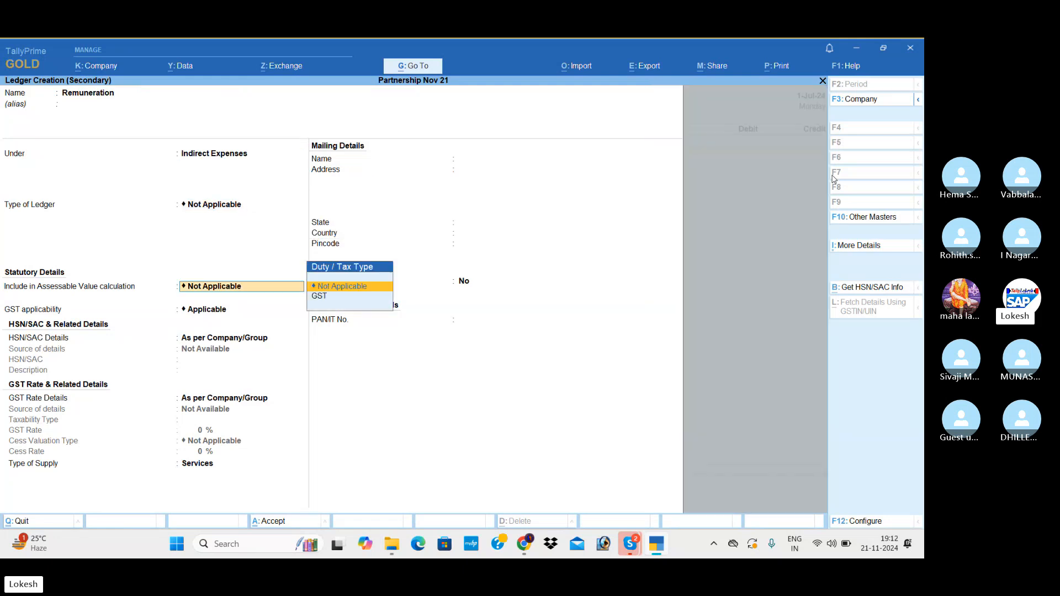
key("Return")
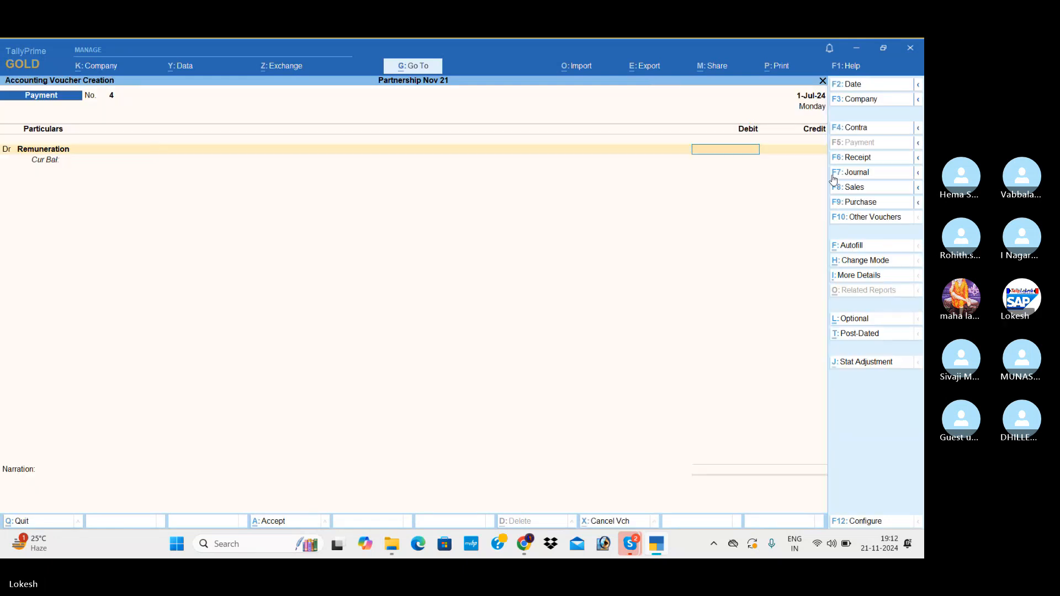
Debit 8,000 to Remuneration in the payment voucher and credit the full amount to Uti Bank.
type("8000")
key("Return")
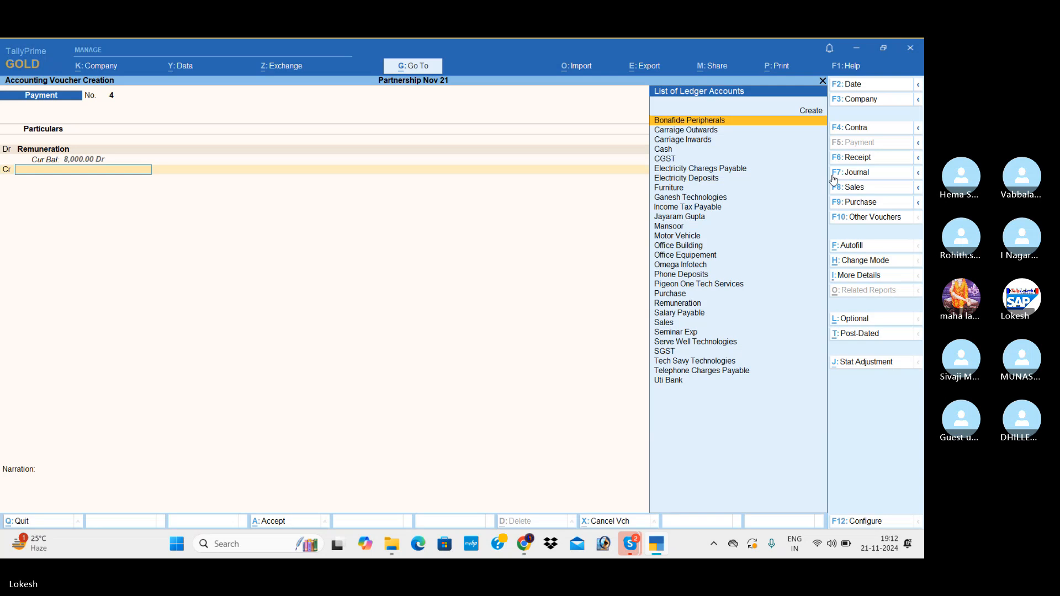
type("y")
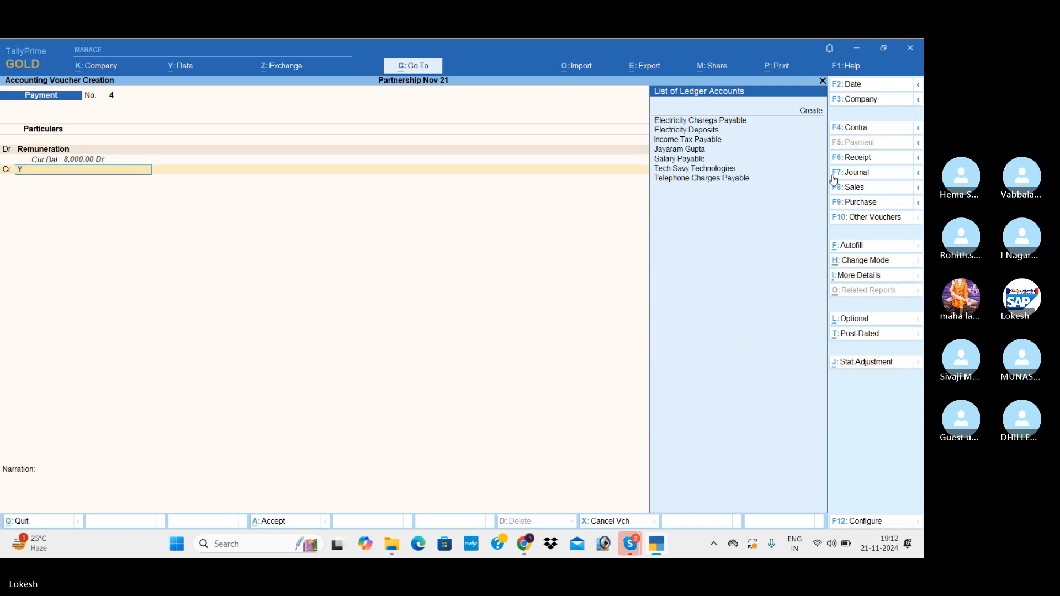
key("BackSpace")
type("u")
key("Return")
Accept the Cheque bank allocation dated 1-Jul-24 and save the payment voucher without a narration.
key("Return")
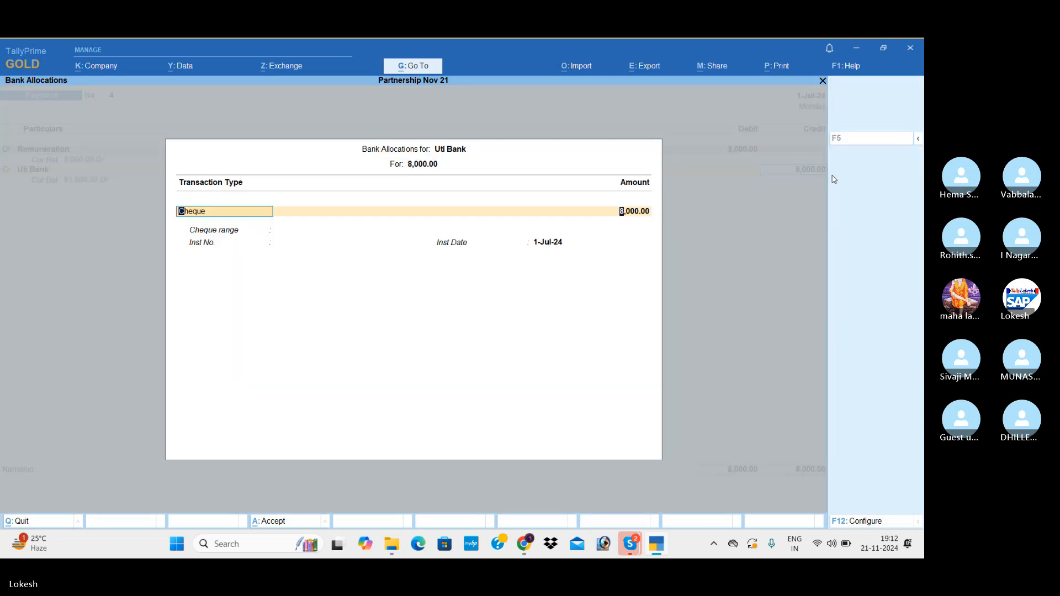
key("Return")
key("Return")
key("Return")
key("Return")
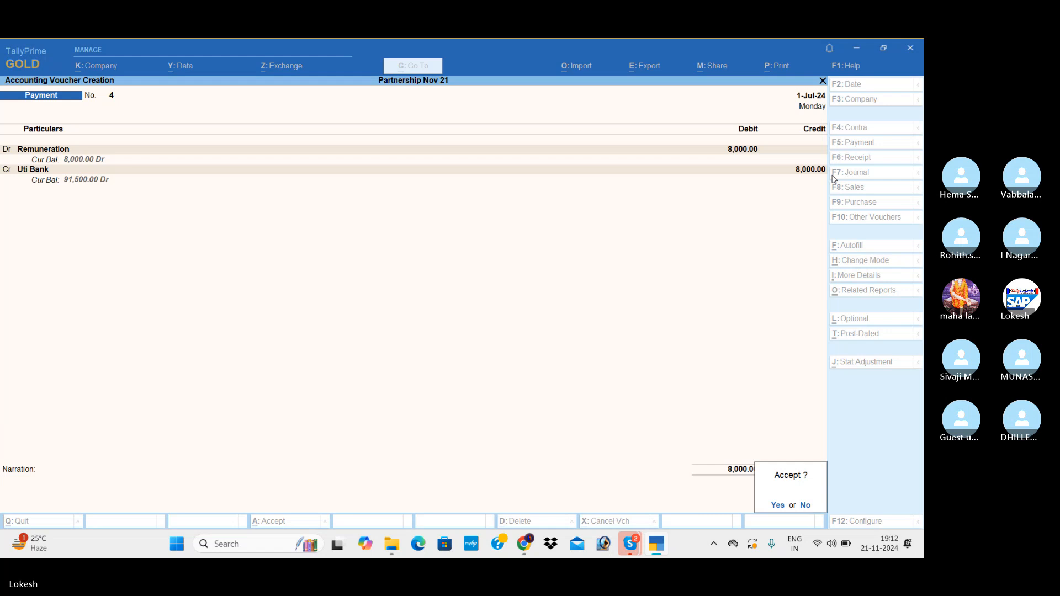
key("Return")
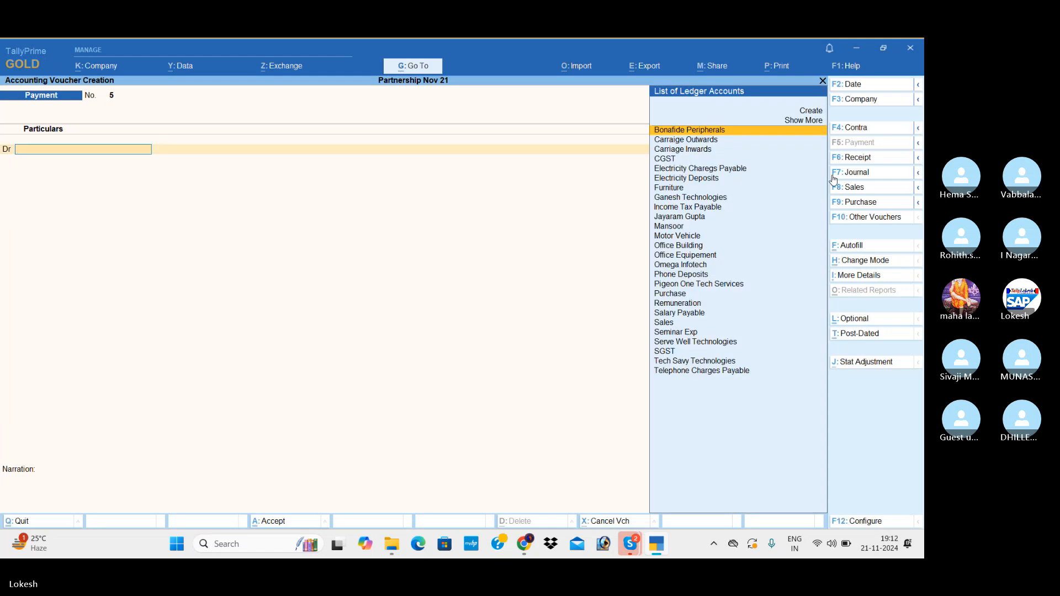
Leave voucher entry and look through the Day Book entries for 1-Jul-24.
key("Escape")
key("Down")
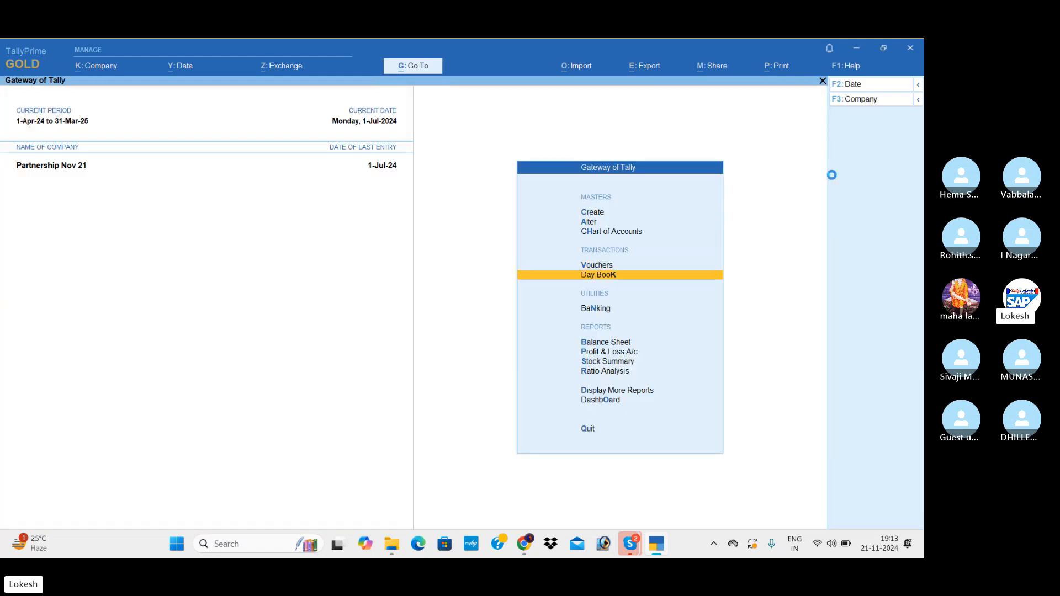
key("Return")
key("Down")
key("Down")
key("Down")
key("Down")
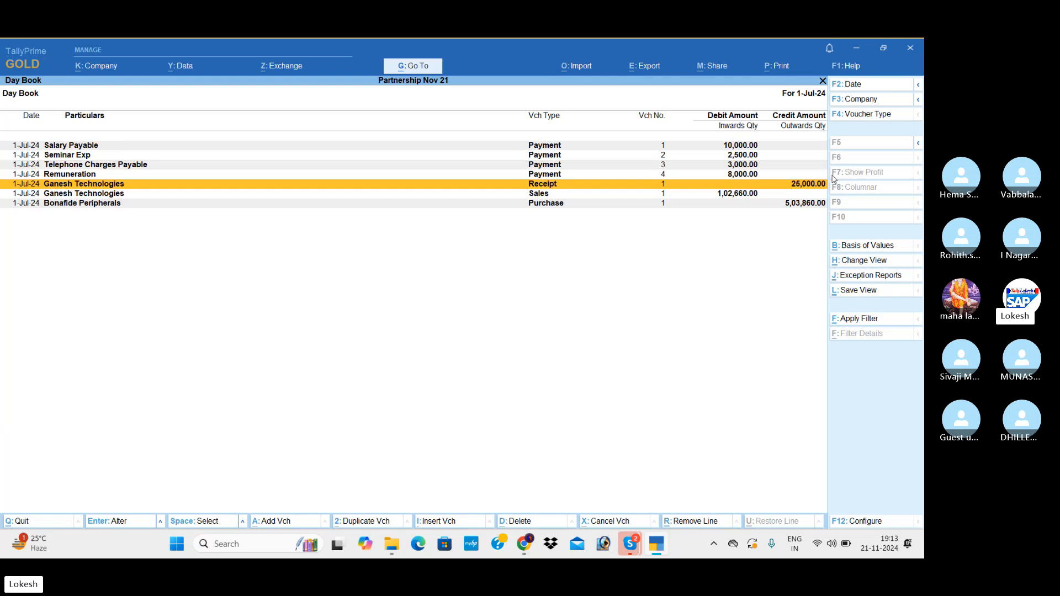
key("Escape")
Examine the Profit & Loss A/c in detailed format down to the nett profit line.
key("Down")
key("Down")
key("Down")
key("Return")
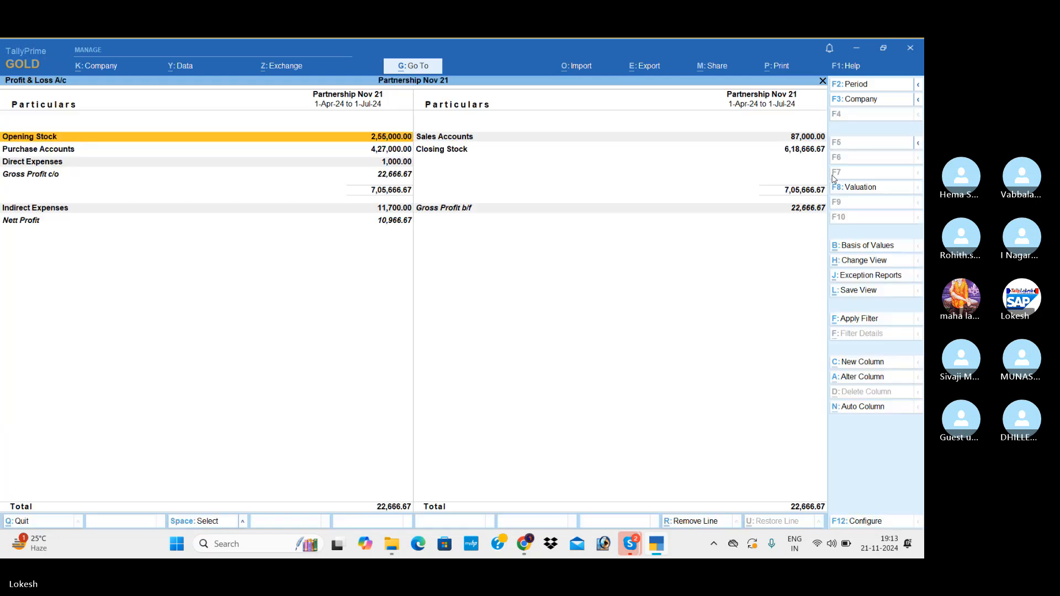
key("alt+F5")
key("Down")
key("Down")
key("Down")
key("Down")
key("Down")
key("Down")
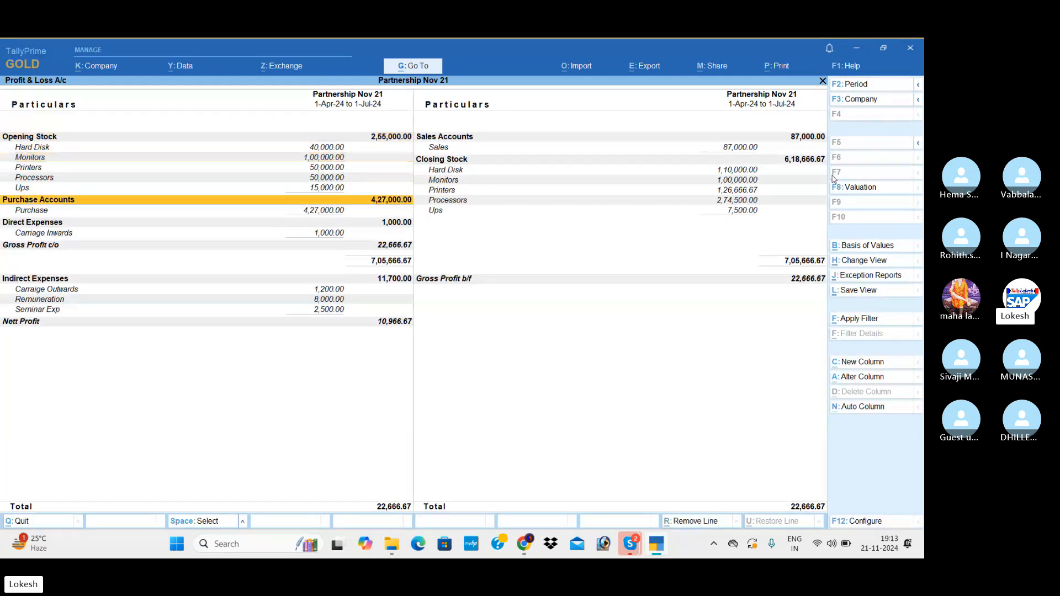
key("End")
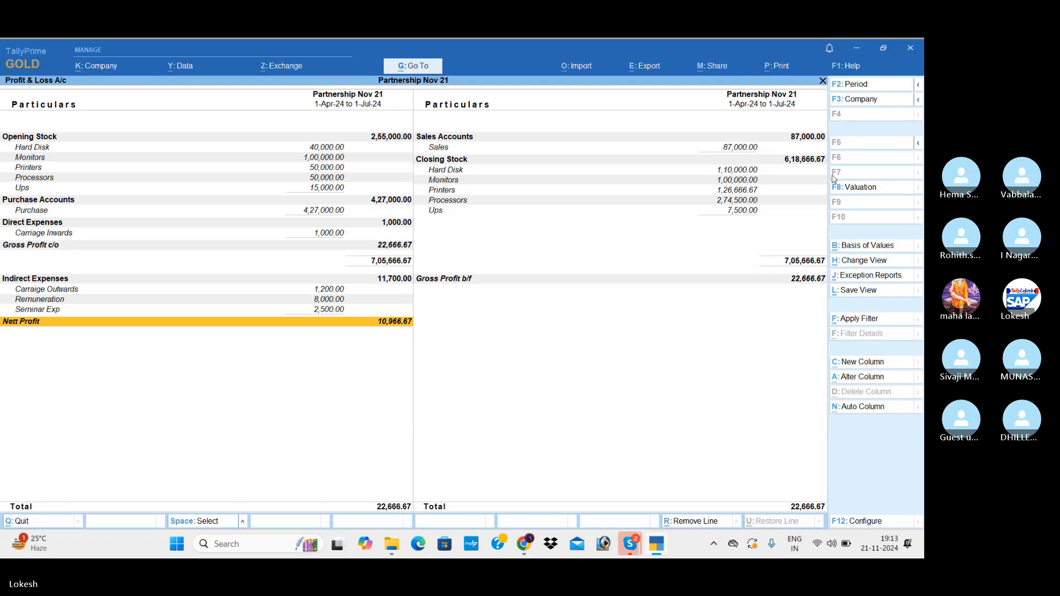
key("Escape")
Configure the Stock Summary to show goods inwards and goods outwards, and review the stock movements.
key("Down")
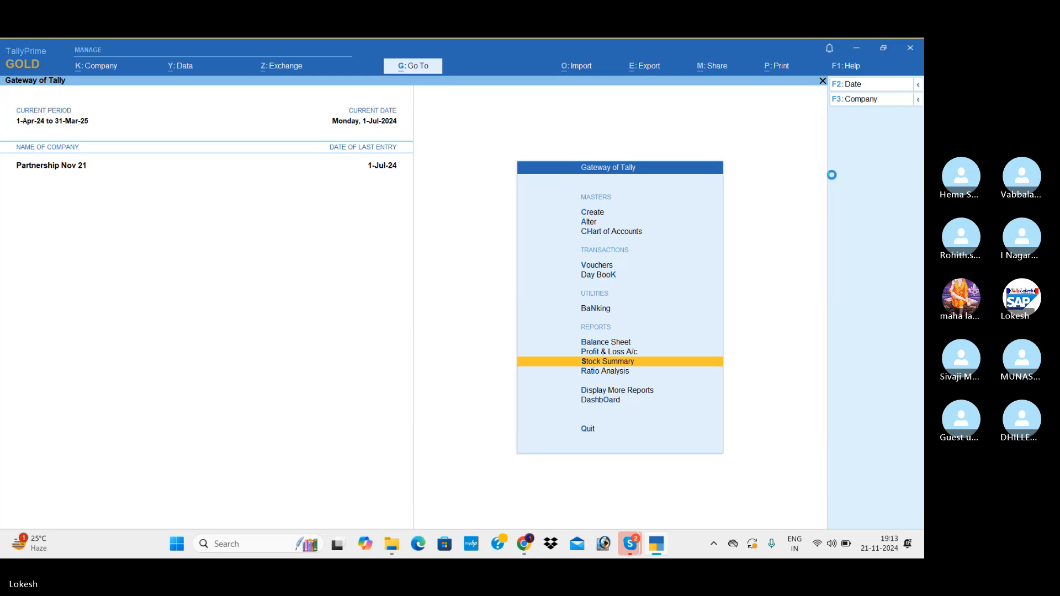
key("Return")
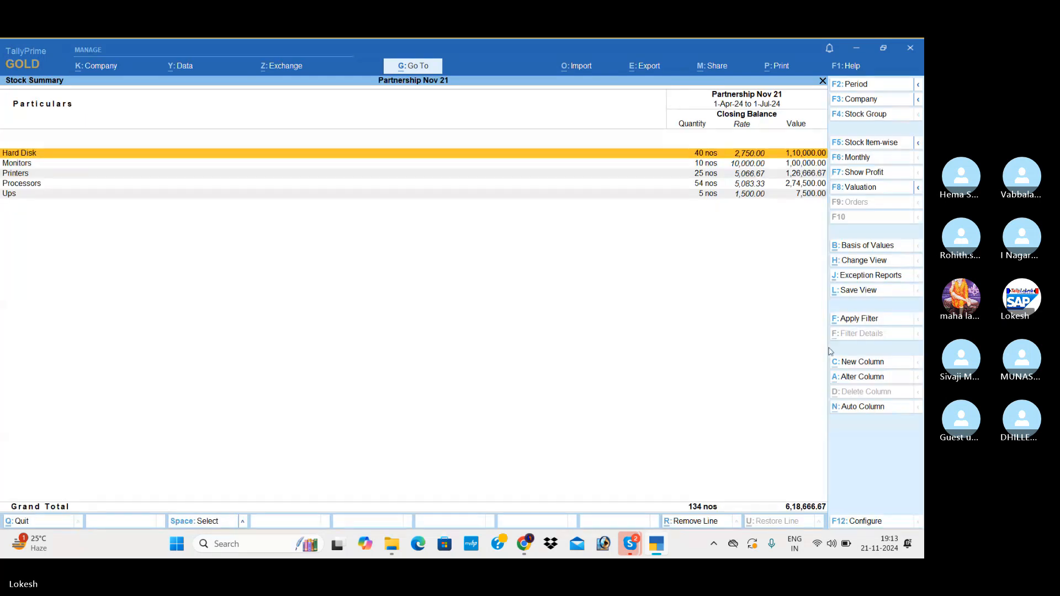
left_click(872, 522)
key("Down")
key("Down")
key("Down")
key("Down")
key("Down")
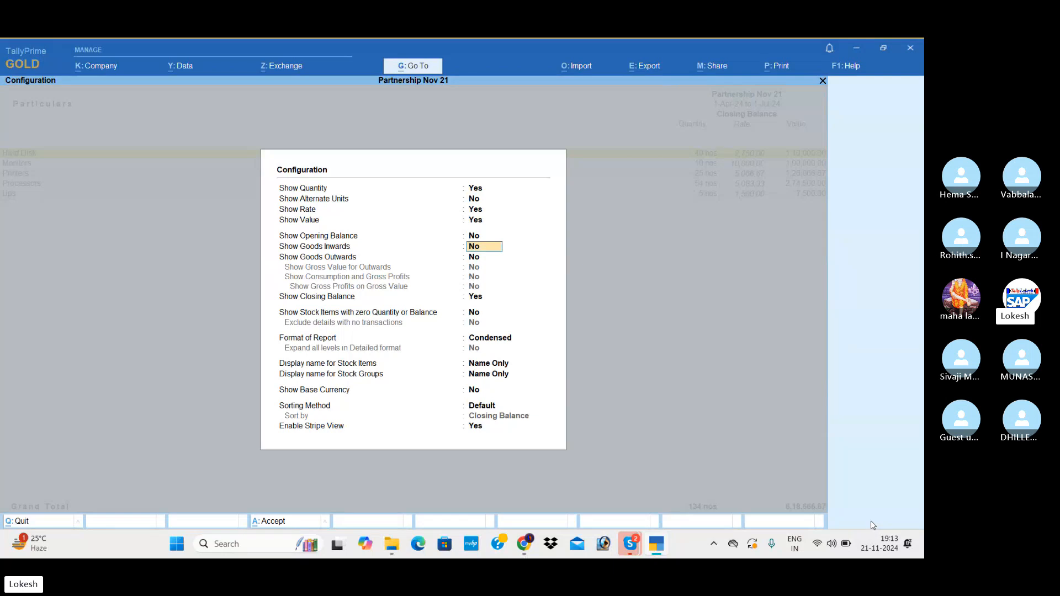
key("y")
key("Return")
key("y")
key("Return")
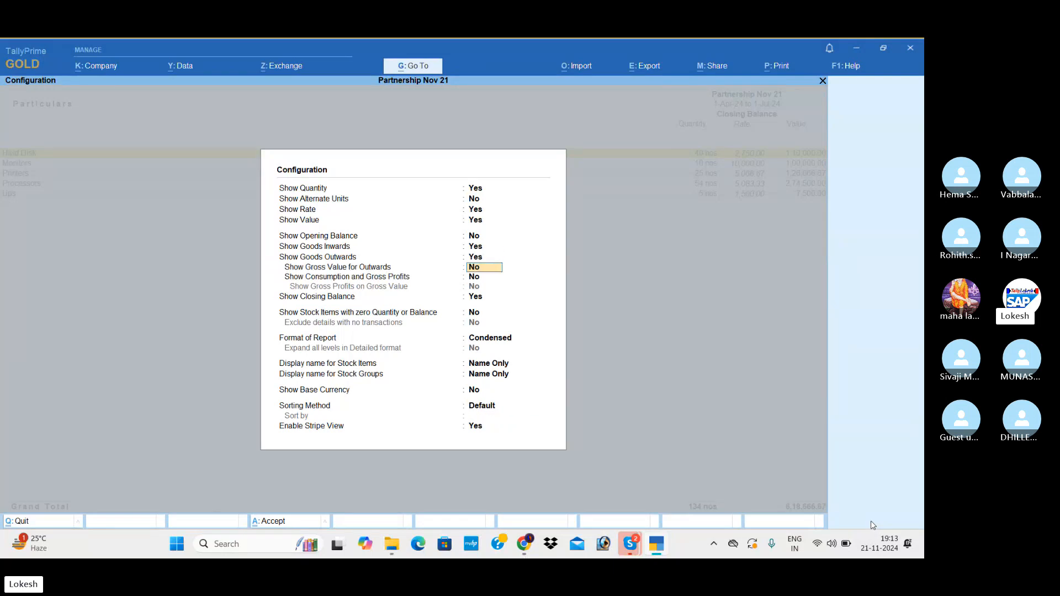
key("Down")
key("Down")
key("Return")
key("Return")
key("Return")
key("Return")
key("Return")
key("Return")
key("Return")
key("Return")
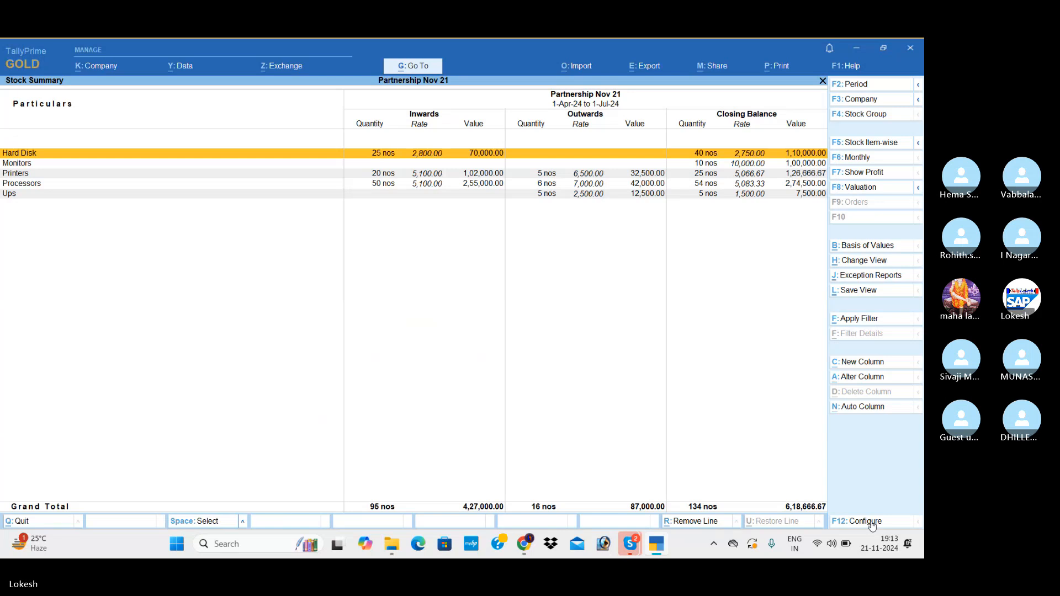
key("Escape")
View the company's Dashboard and return to the Gateway of Tally.
key("Down")
key("Down")
key("Down")
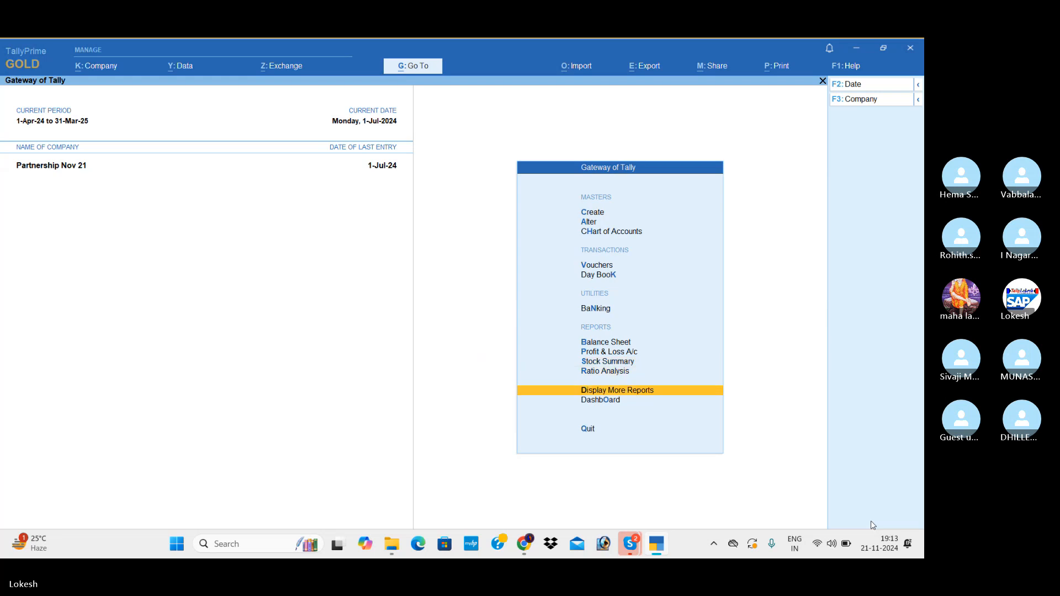
key("Return")
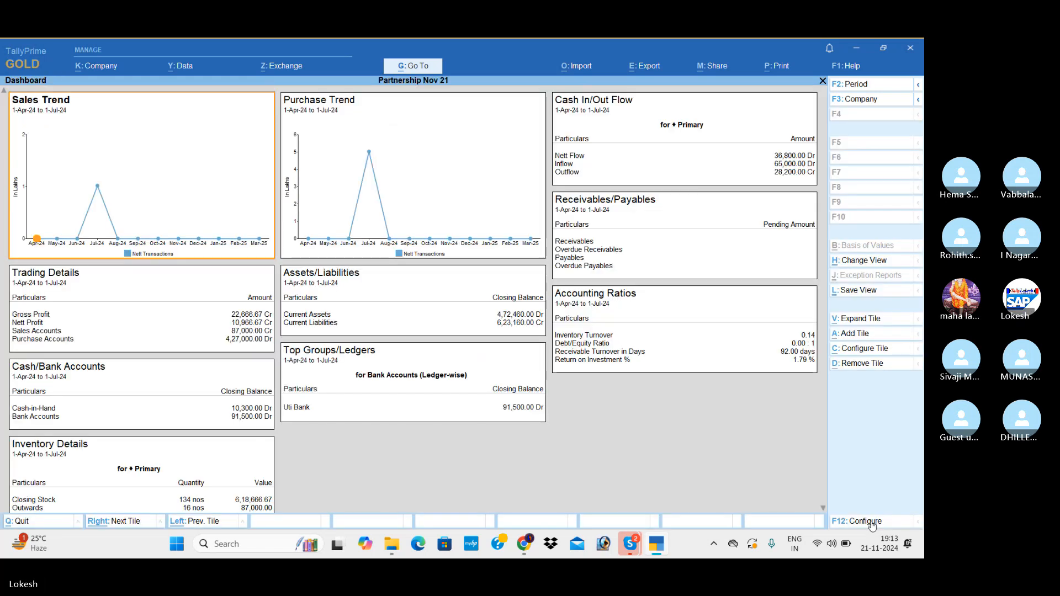
key("Escape")
Examine the Trial Balance in detailed format.
key("Up")
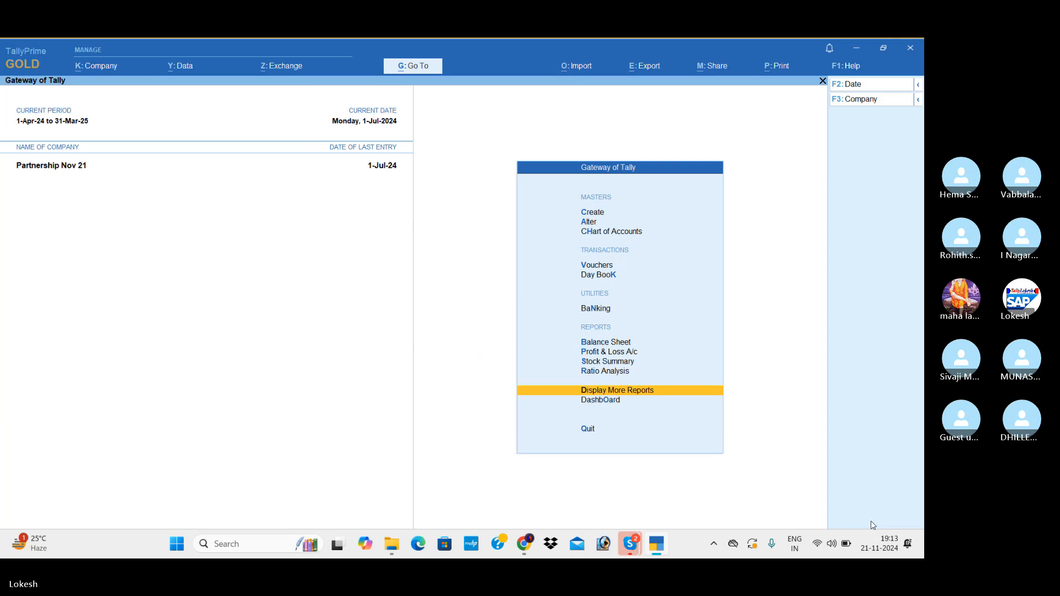
key("Return")
key("Return")
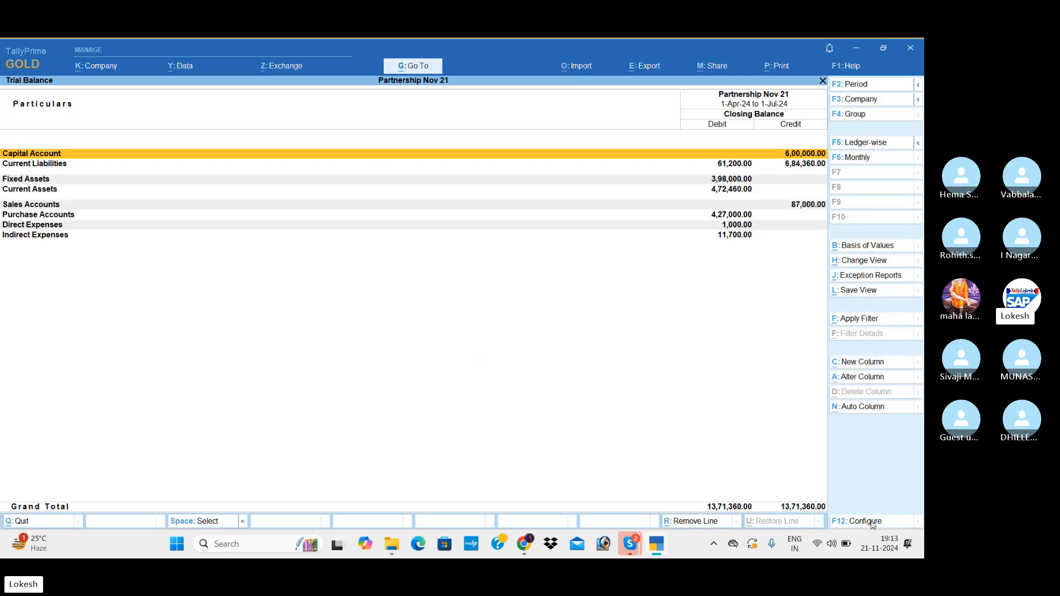
key("alt+F5")
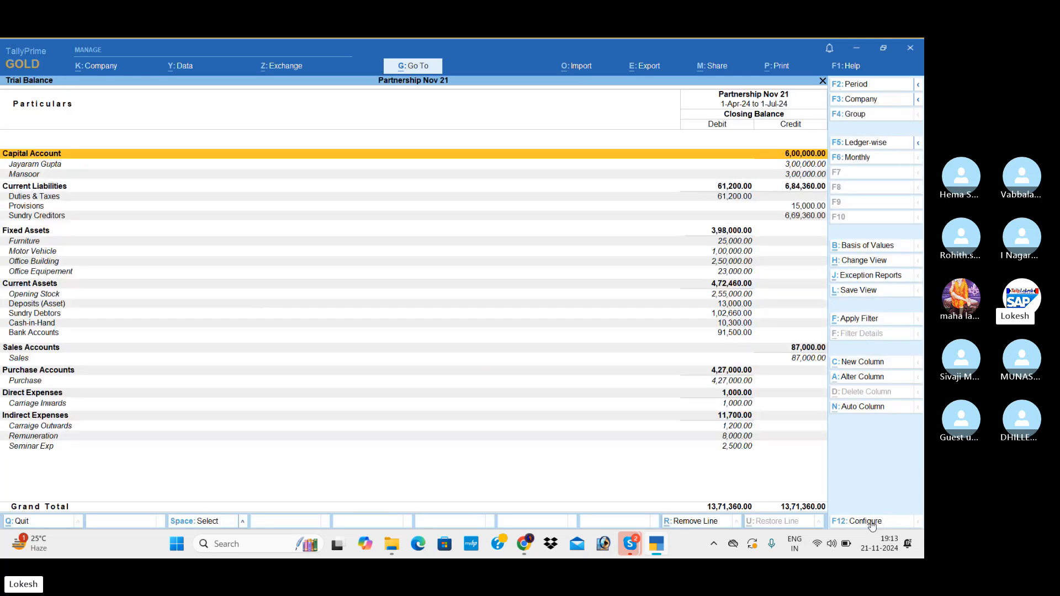
key("Escape")
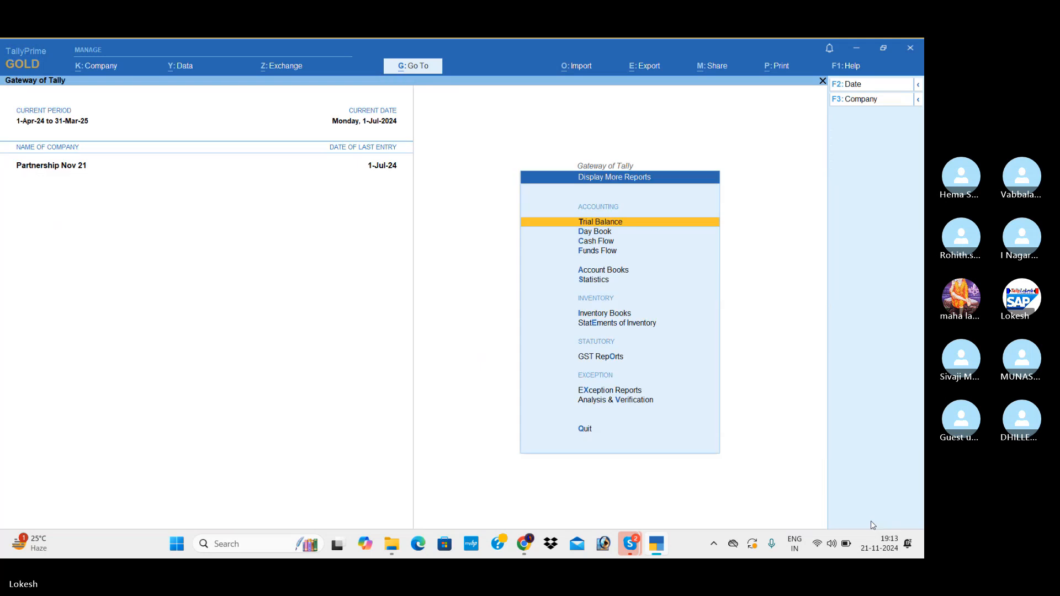
key("Down")
key("Down")
key("Down")
key("Down")
key("Down")
key("Down")
key("Down")
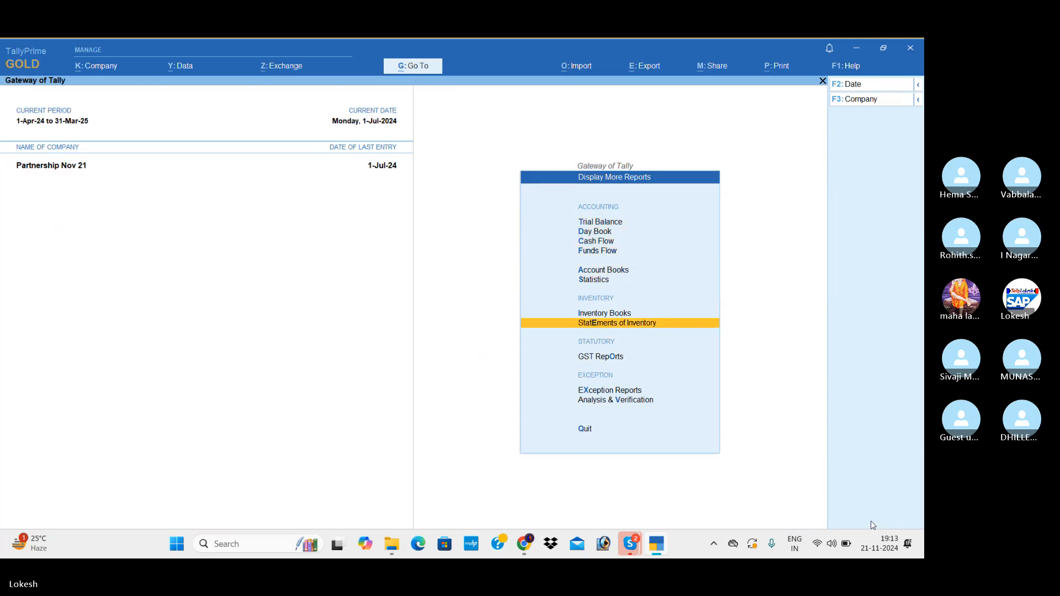
key("Up")
key("Return")
key("Escape")
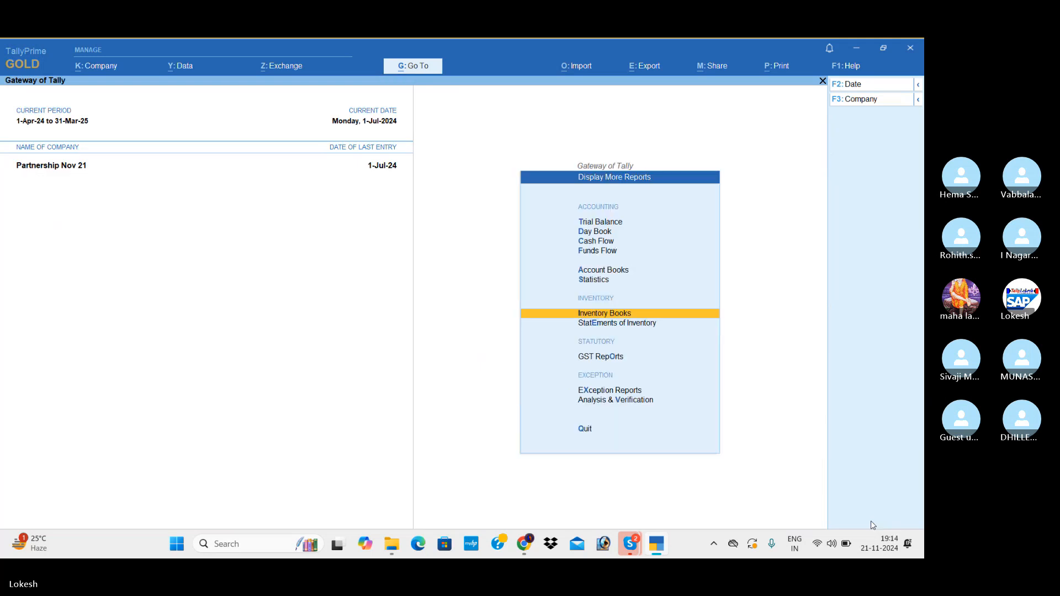
View the monthly totals in the Purchase Register from the Account Books.
key("Up")
key("Up")
key("Return")
key("Down")
key("Down")
key("Down")
key("Down")
key("Down")
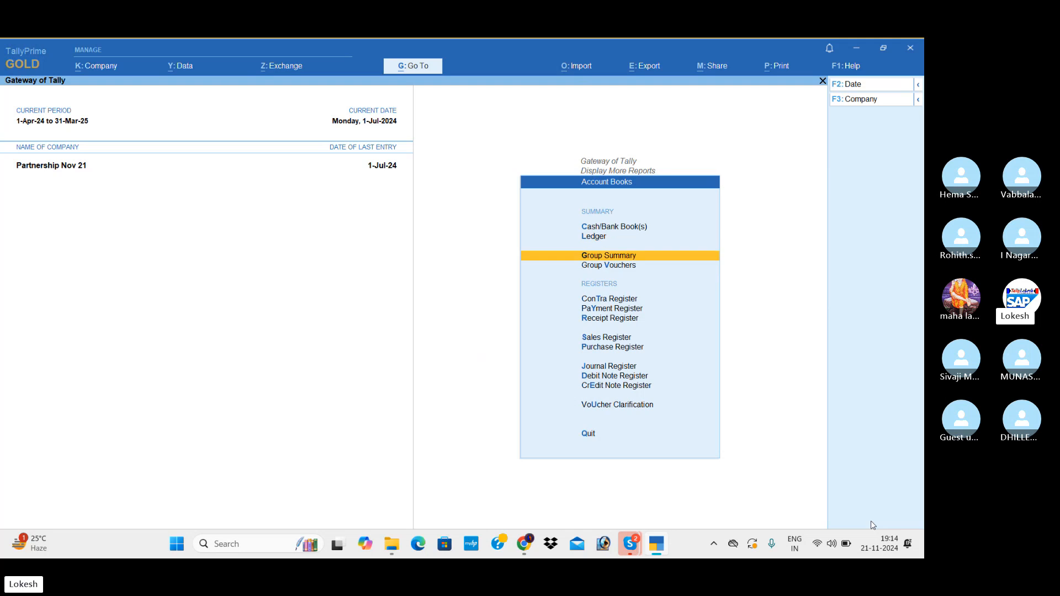
key("Down")
key("Down")
key("Down")
key("Return")
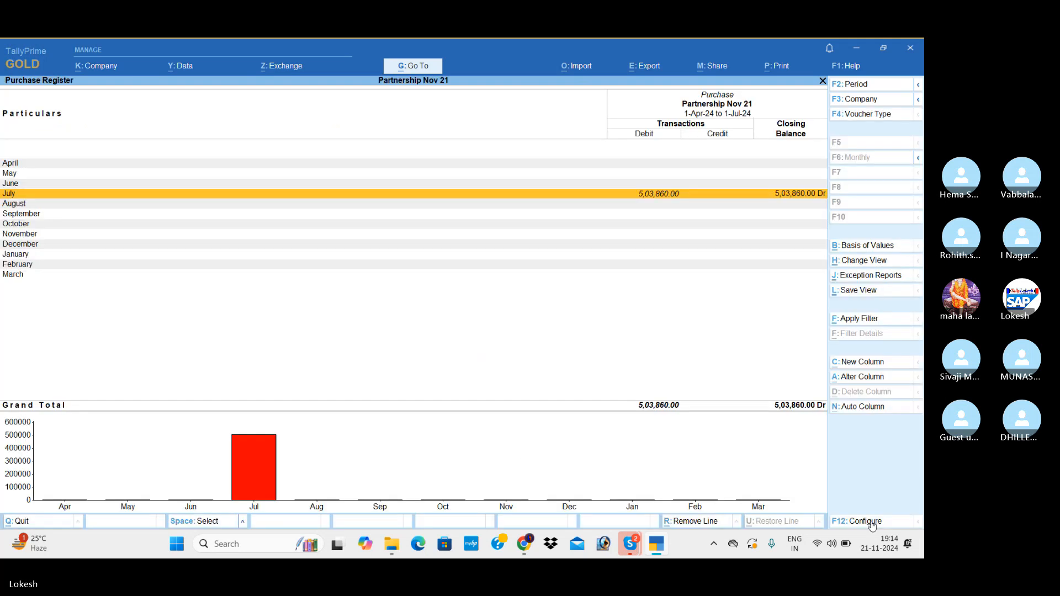
key("Escape")
View the Sales Register and the July vouchers in the Receipt Register.
key("Up")
key("Return")
key("Escape")
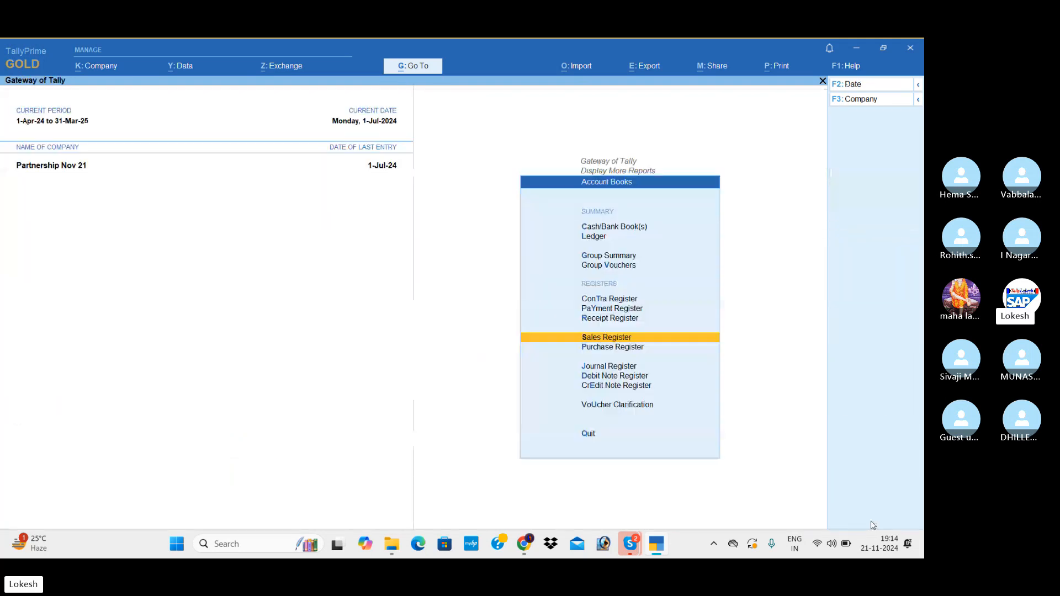
key("Up")
key("Return")
Check the July vouchers in the Payment Register and view the Contra Register.
key("Return")
key("Escape")
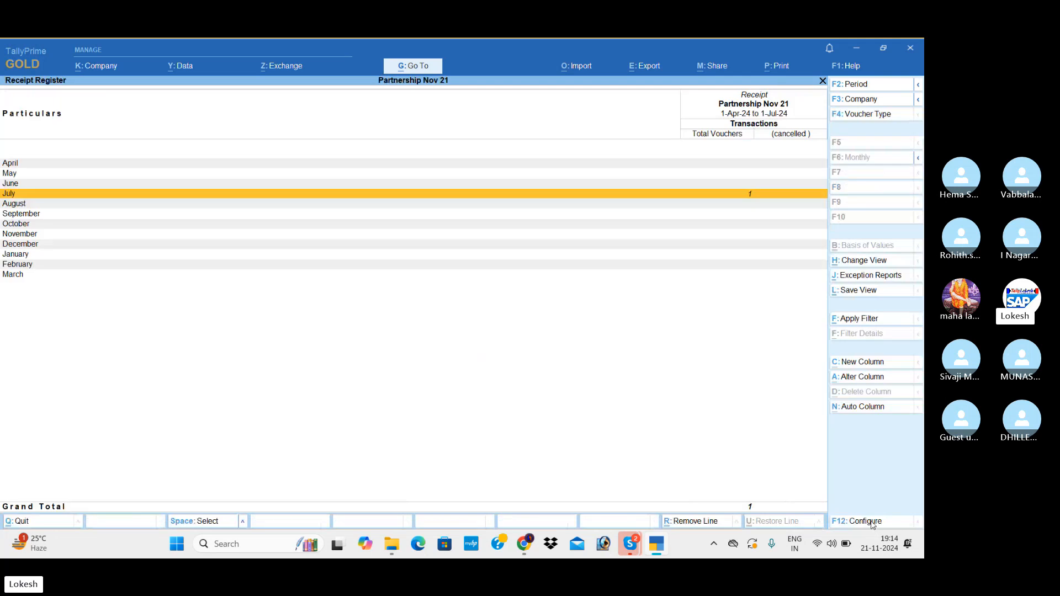
key("Escape")
key("Up")
key("Return")
key("Return")
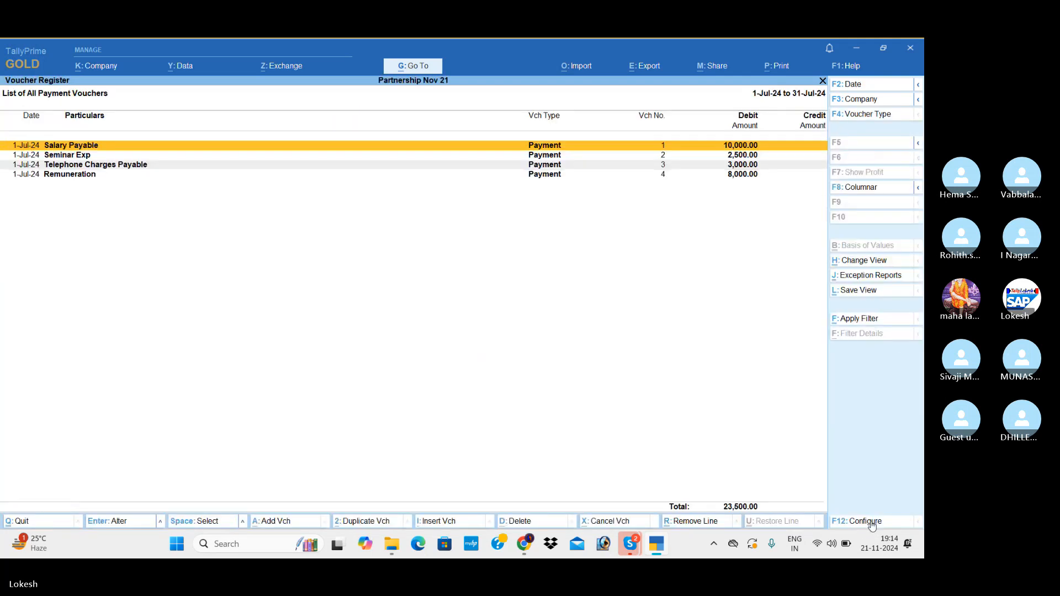
key("Escape")
key("Escape")
key("Up")
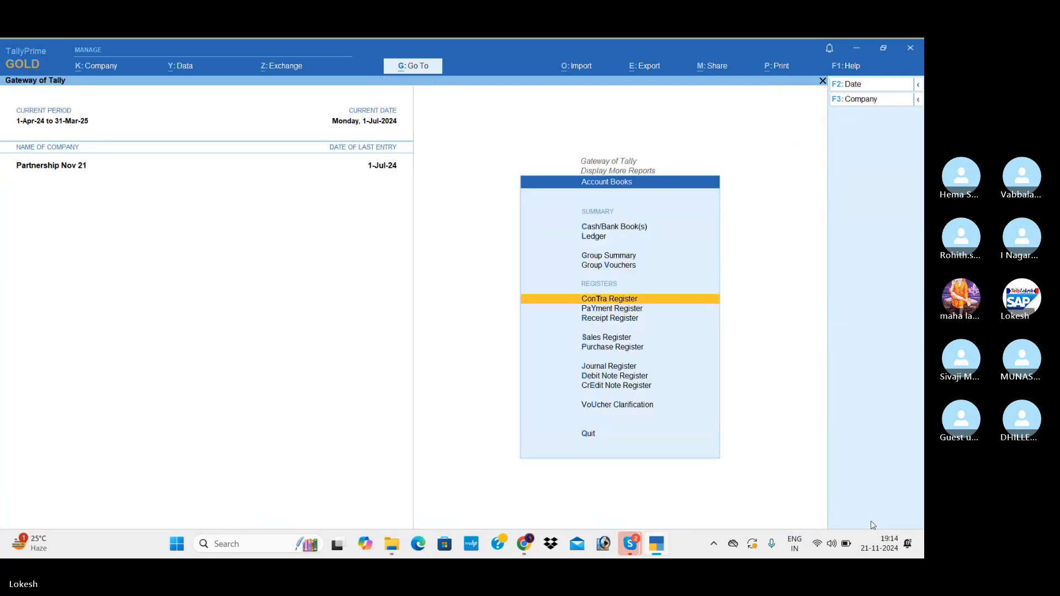
key("Return")
Leave the report lists and open voucher creation for a new payment voucher.
key("Escape")
key("Escape")
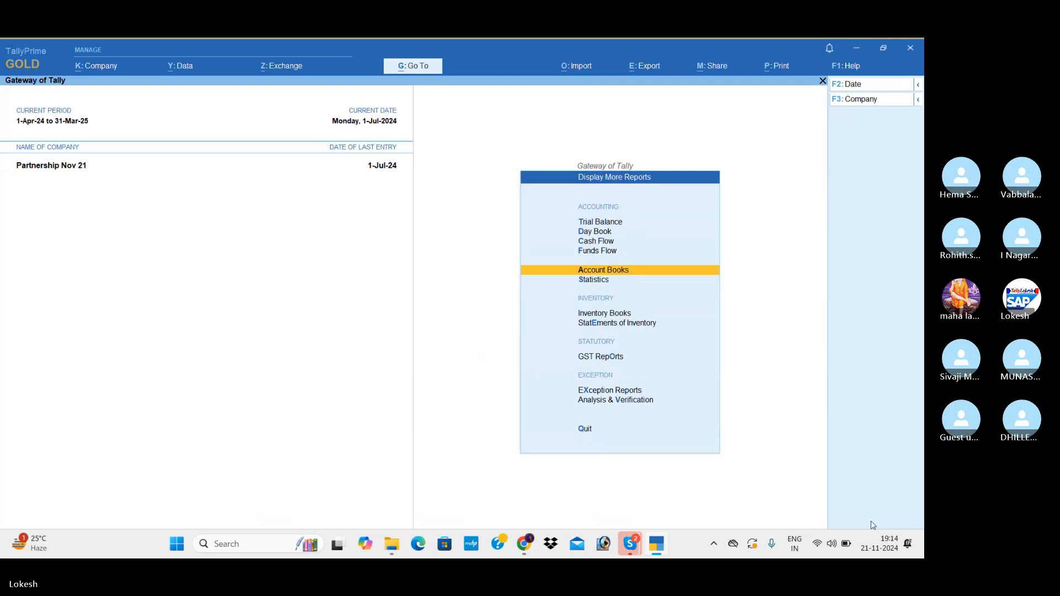
key("Escape")
key("Up")
key("Up")
key("Up")
key("Up")
key("Up")
key("Up")
key("Up")
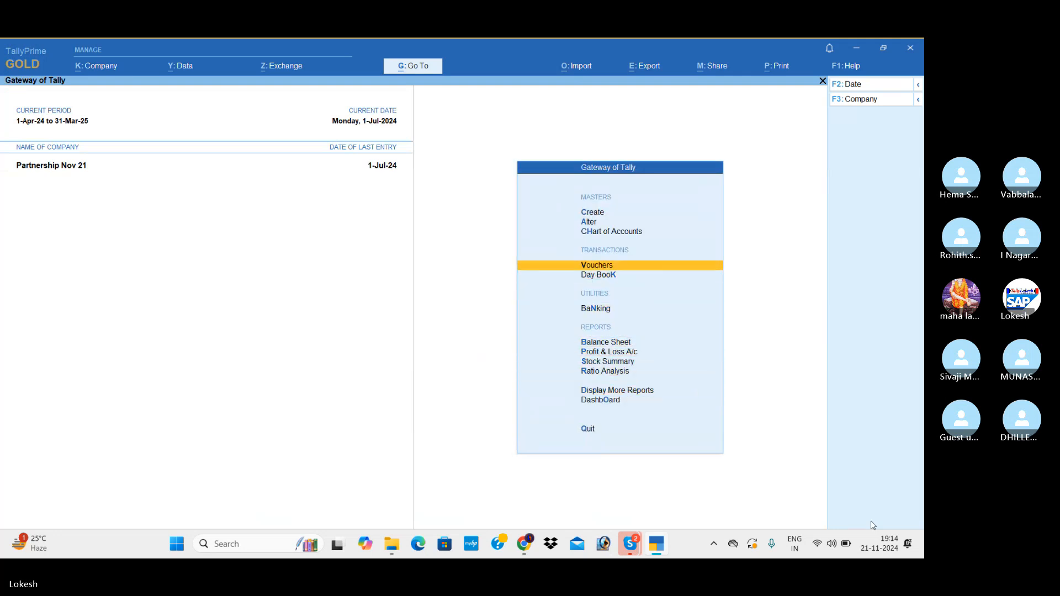
key("Return")
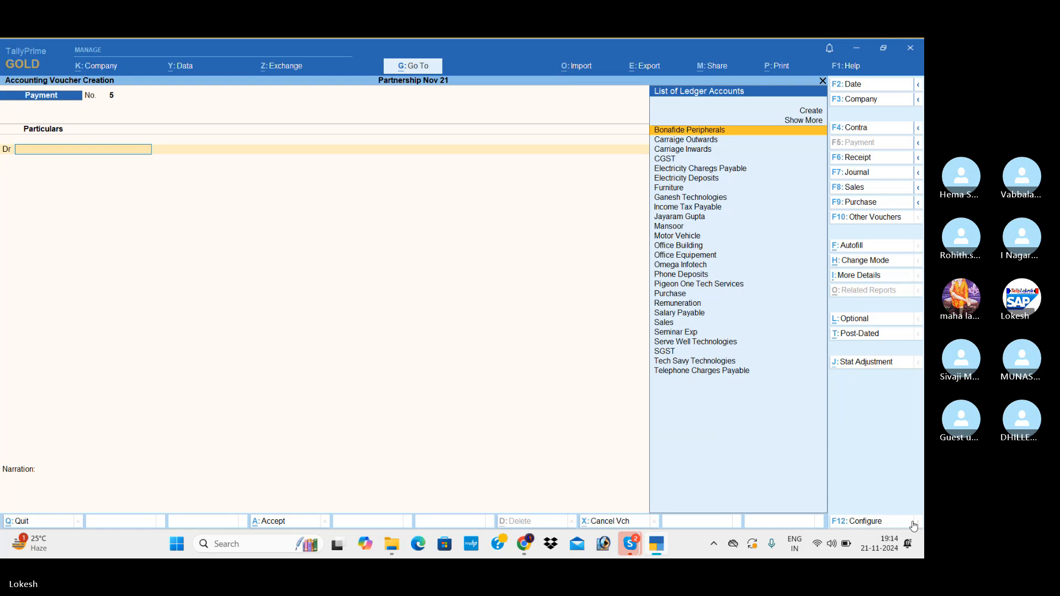
Switch to the Skype call, mute and unmute the microphone, and return to TallyPrime.
key("alt+Tab")
key("alt+Tab")
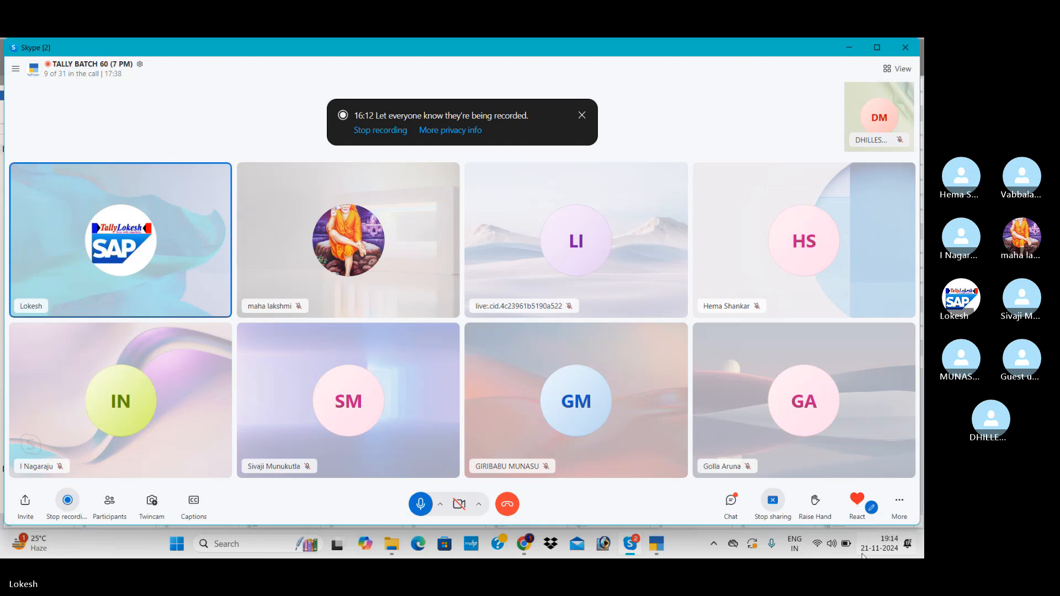
left_click(422, 505)
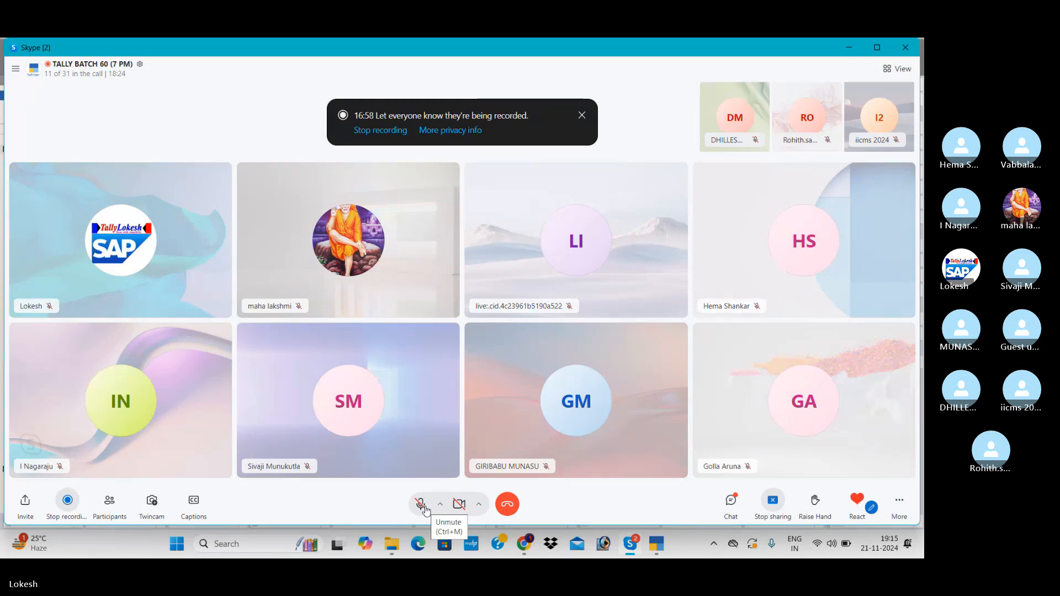
left_click(425, 508)
key("alt+Tab")
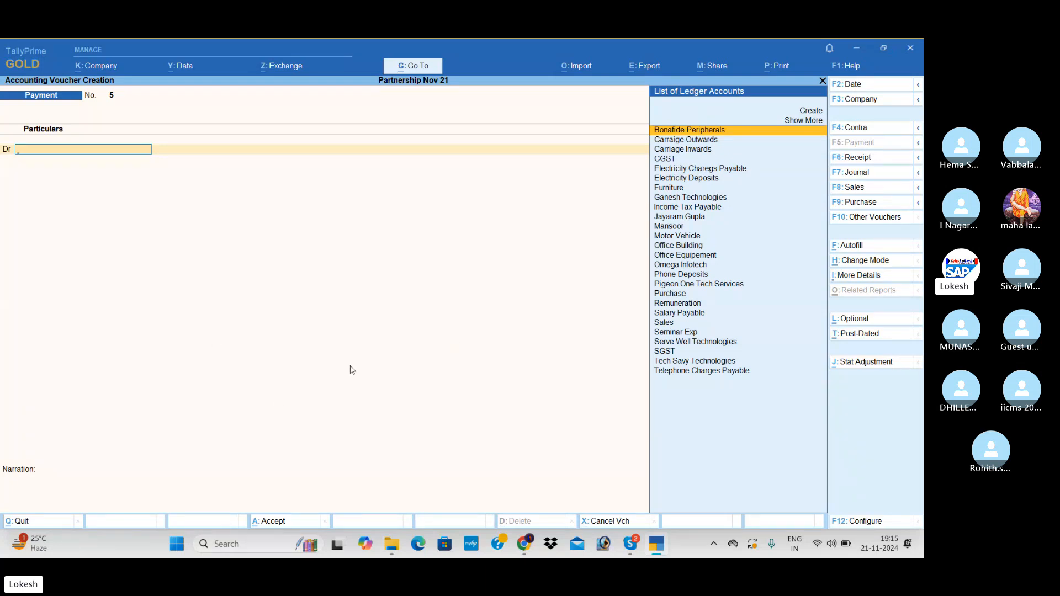
Start a new receipt voucher and set its date to 1-Oct-24.
left_click(870, 161)
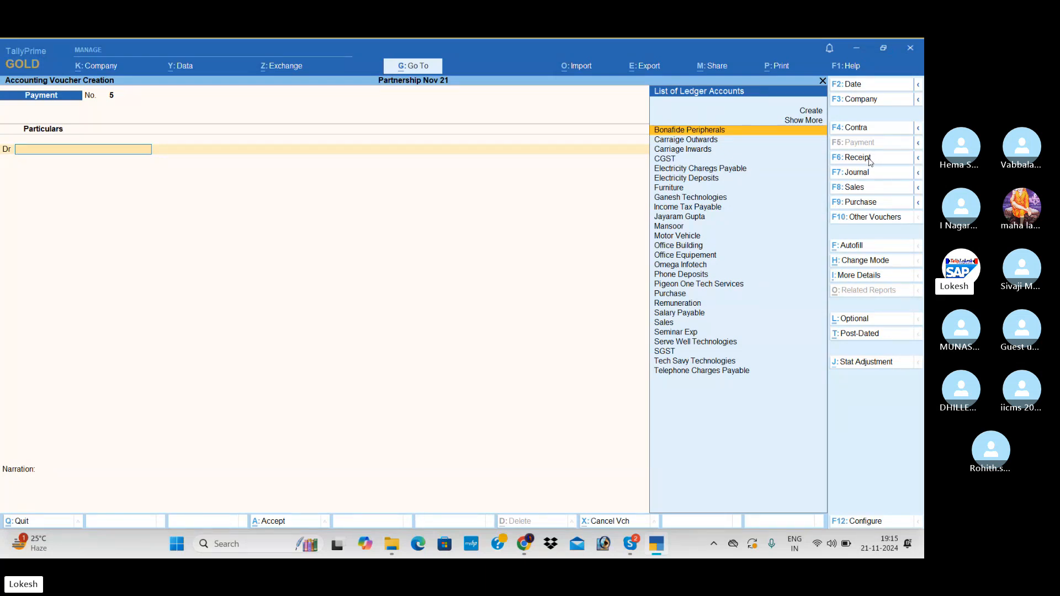
left_click(856, 89)
type("1-10")
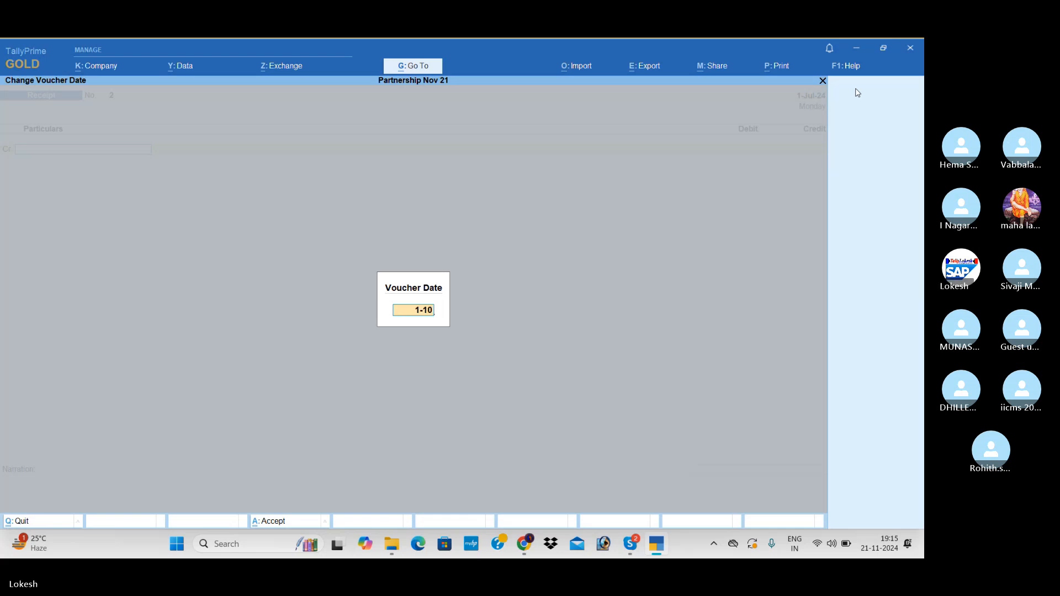
key("Return")
Create the lender's ledger with the lender's full name under Loans (Liability), keeping the other ledger details at their defaults.
key("alt+c")
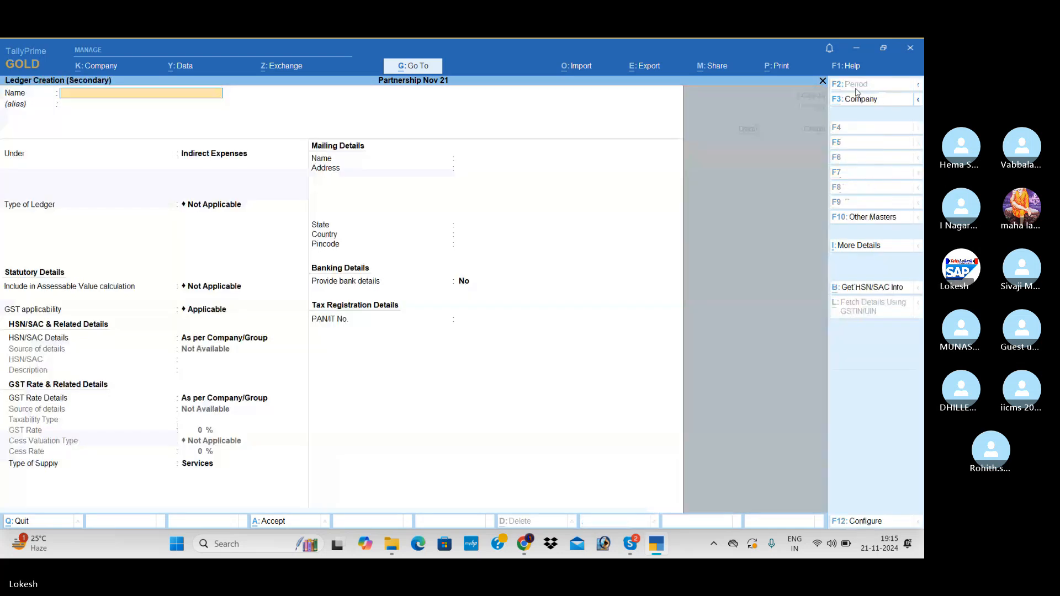
type("Parmeet Kaur")
key("Return")
key("Return")
type("lo")
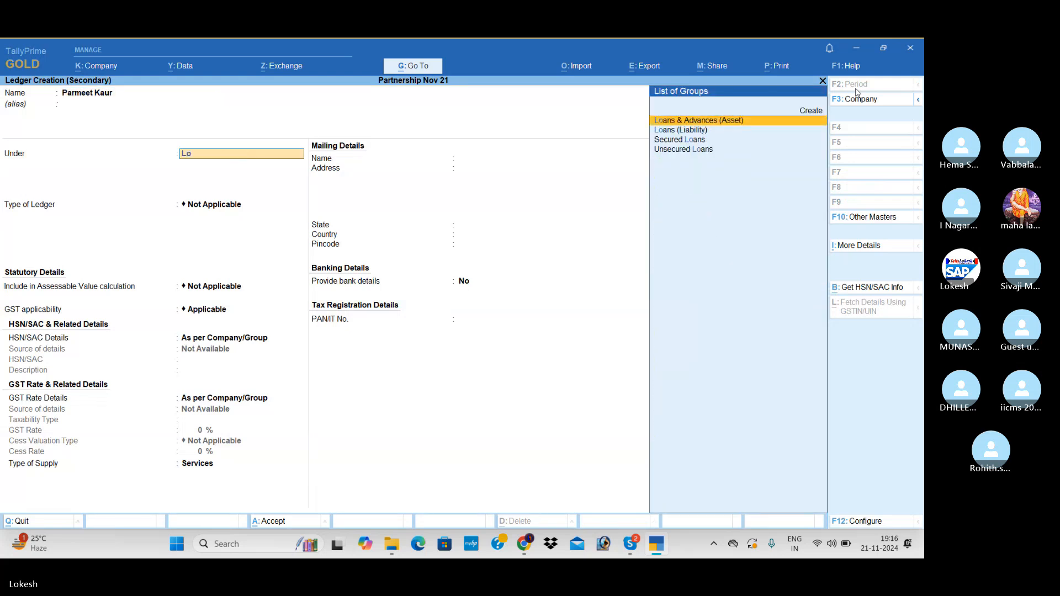
key("Down")
key("Return")
key("Return")
key("Return")
key("Return")
key("Return")
key("Return")
key("Return")
key("Return")
key("Return")
key("Return")
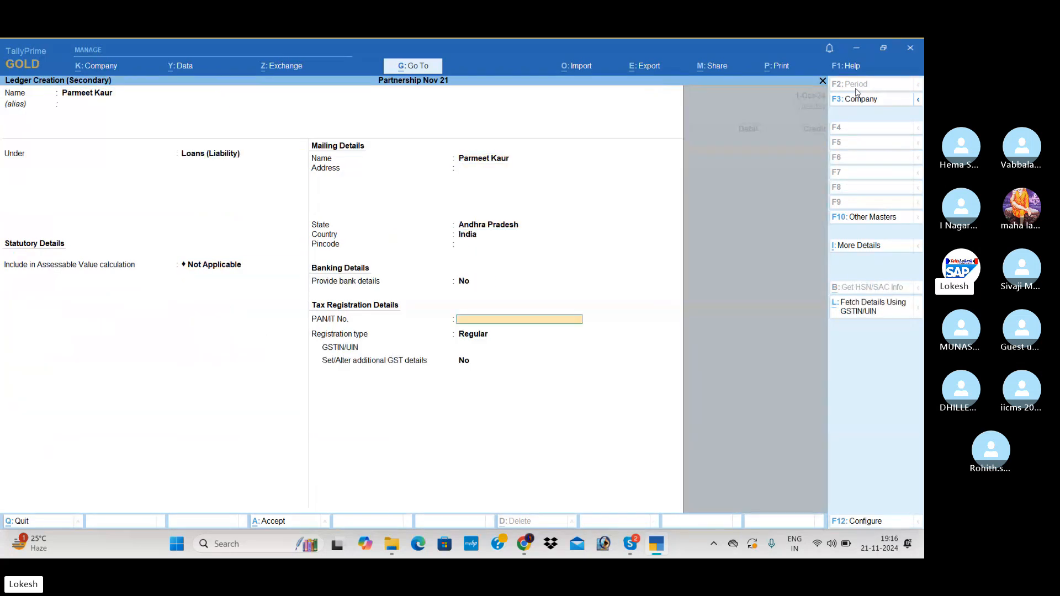
key("Return")
key("Return")
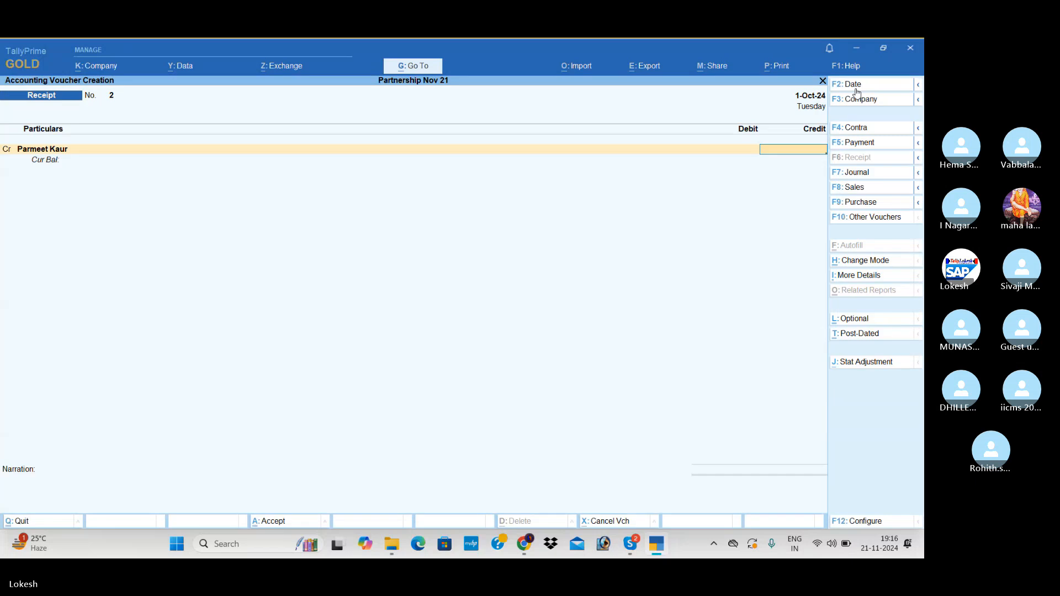
Credit the lender's ledger with 5,00,000 and debit the same amount to Uti Bank.
type("500000")
key("Return")
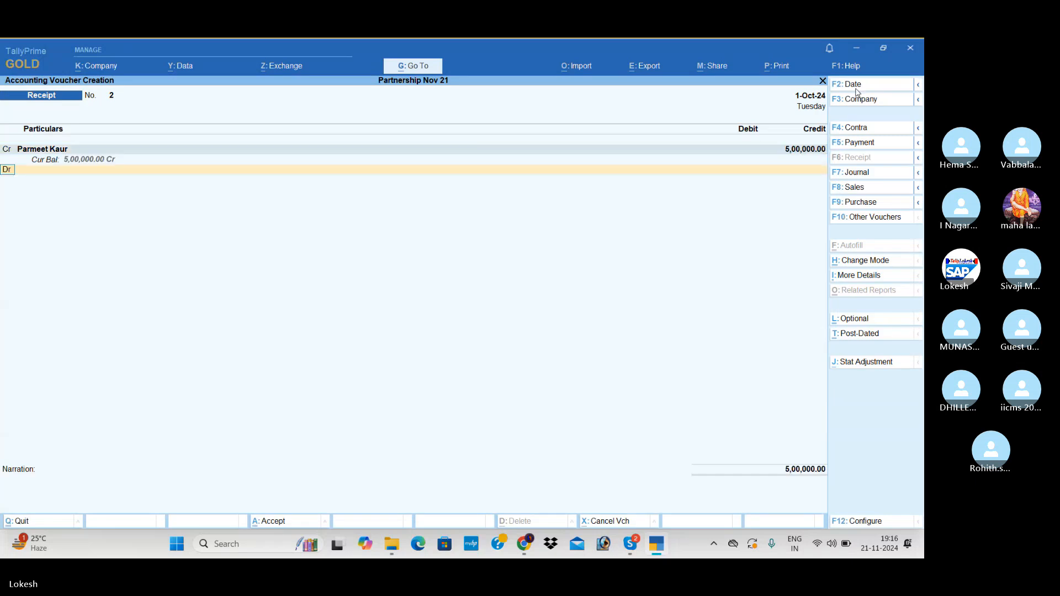
type("u")
key("Return")
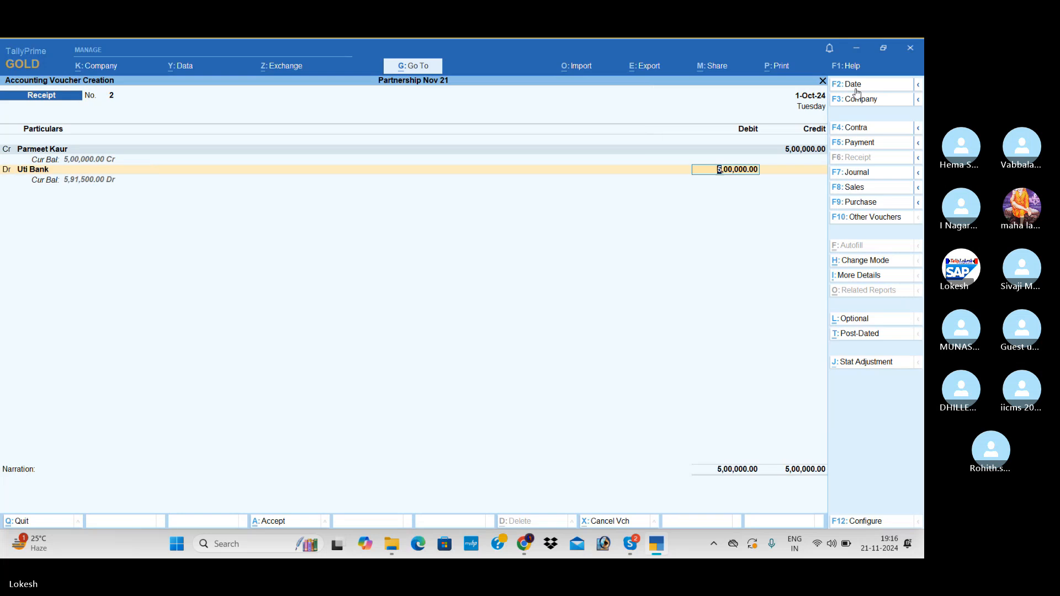
key("Return")
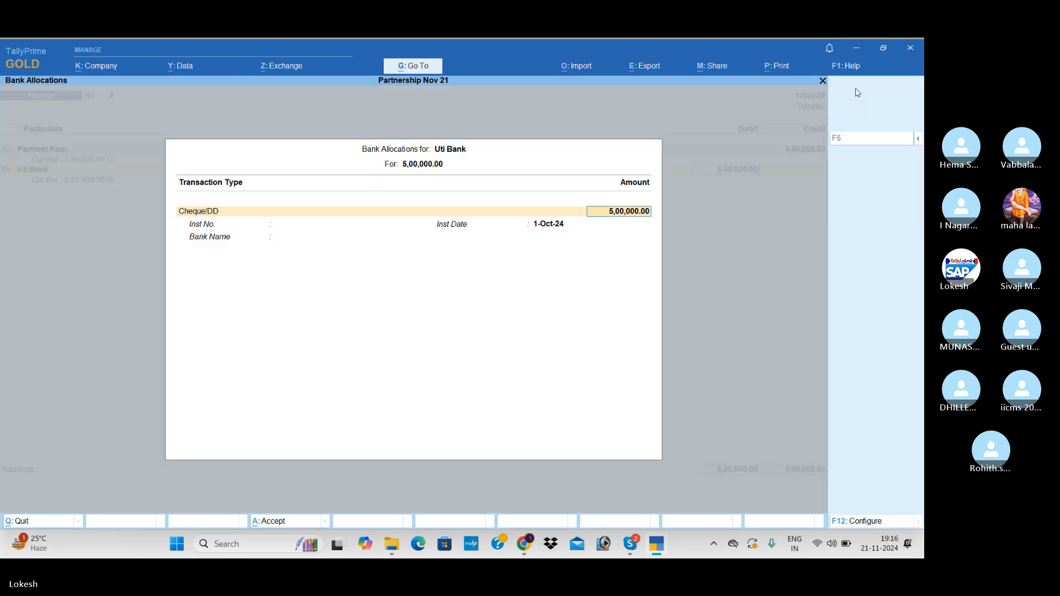
Accept the default Cheque/DD bank allocation and save the loan receipt voucher without a narration.
key("Return")
key("Return")
key("Return")
key("Return")
key("Return")
key("Return")
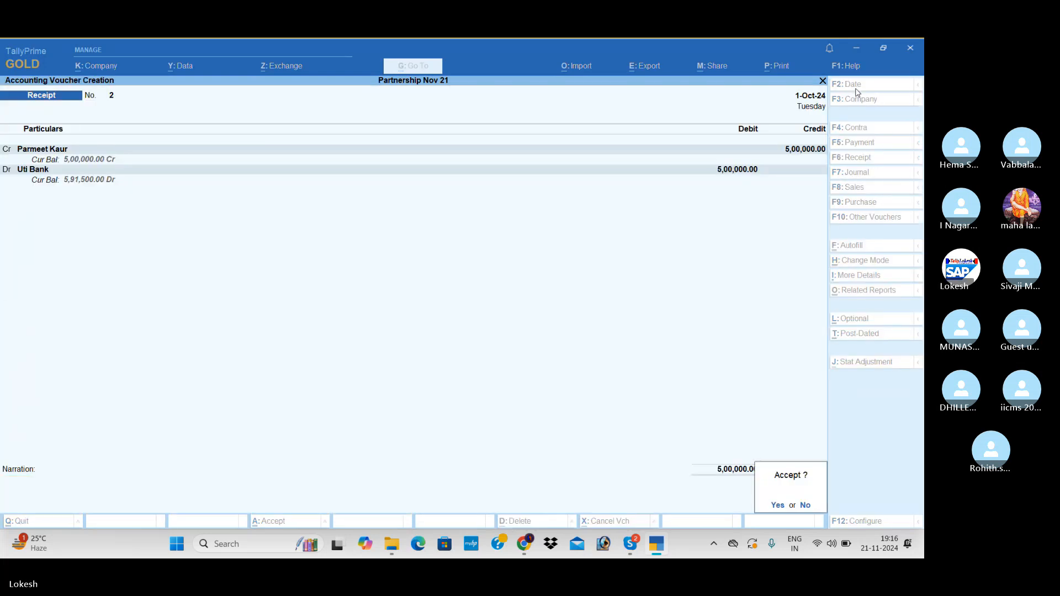
key("Return")
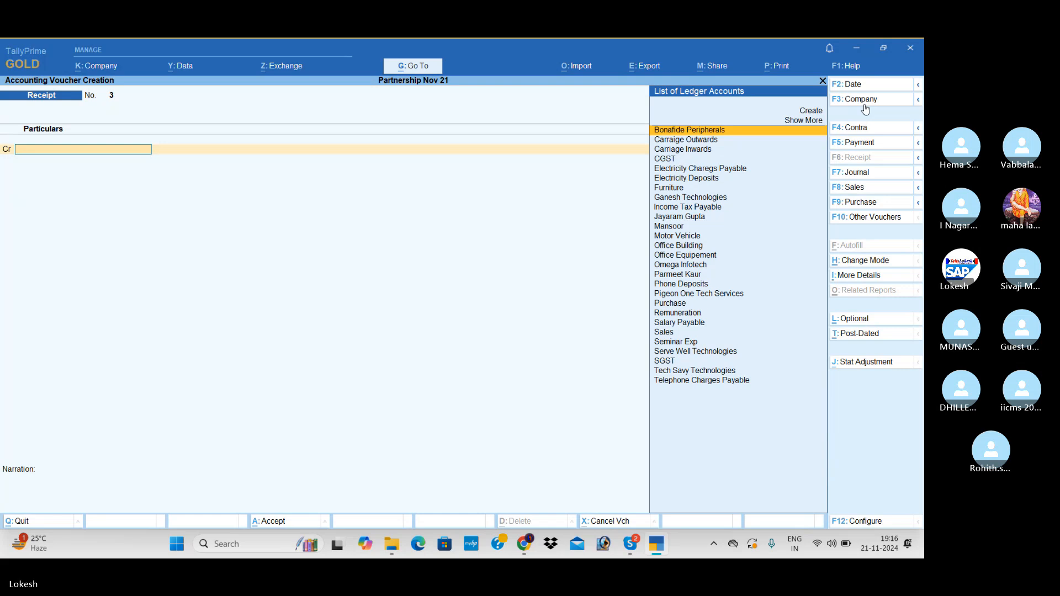
Start a sales voucher and enable the discount column for invoices in the company features.
left_click(864, 188)
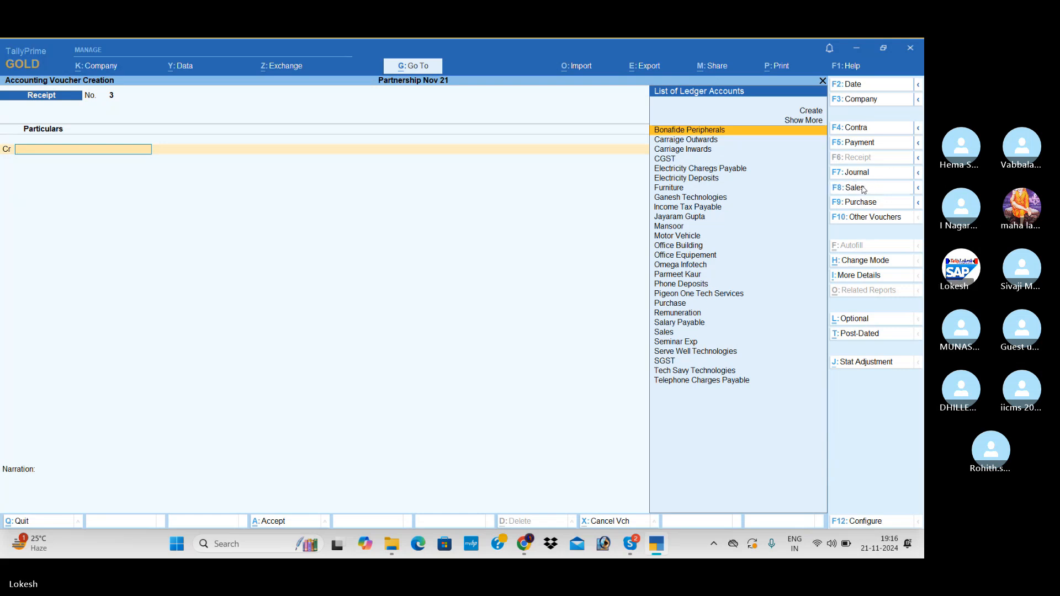
left_click(104, 68)
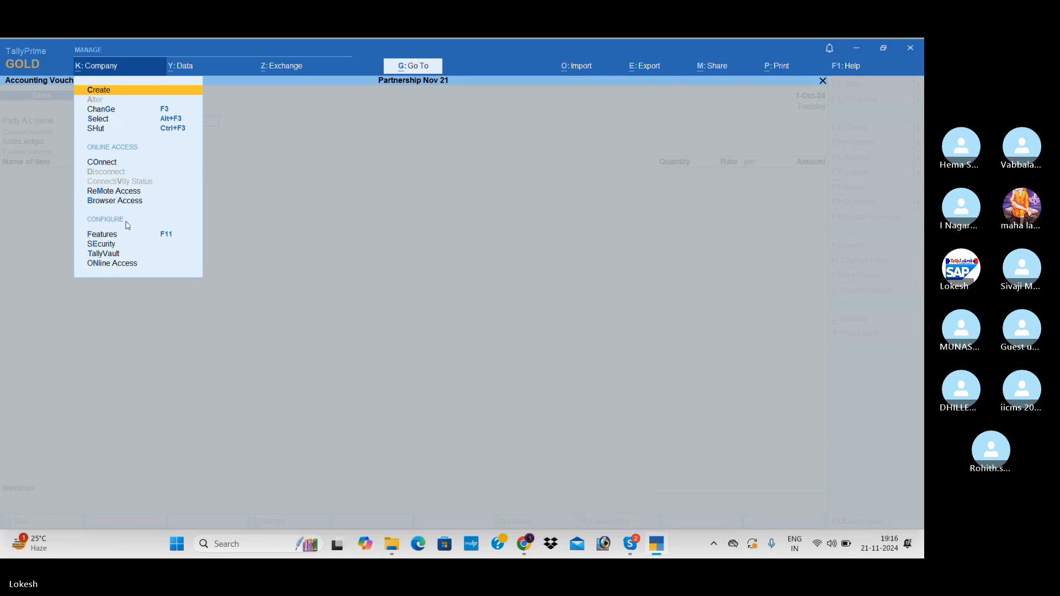
left_click(127, 235)
left_click(356, 370)
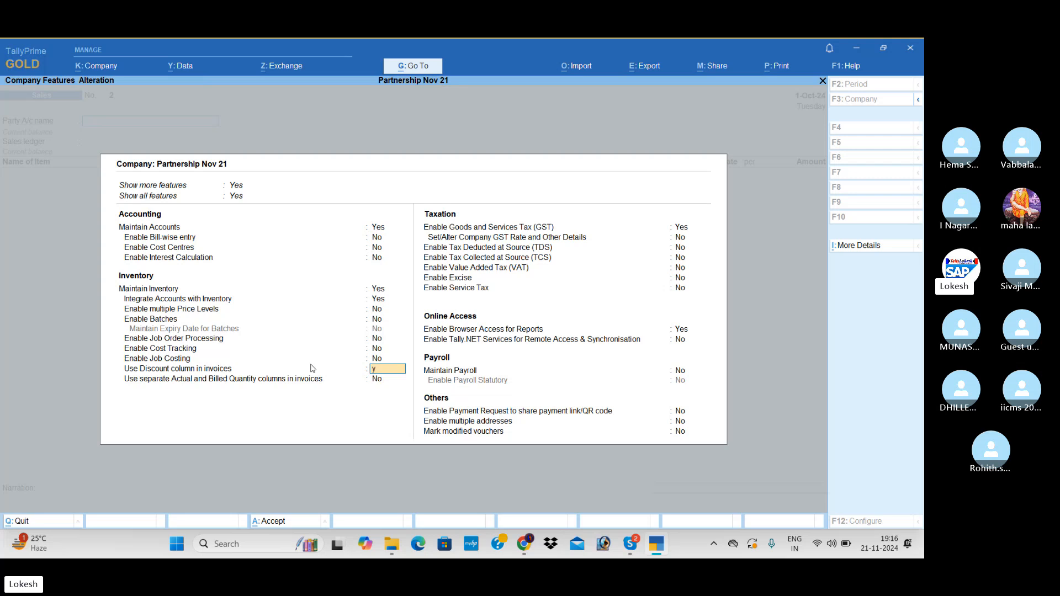
key("y")
key("ctrl+a")
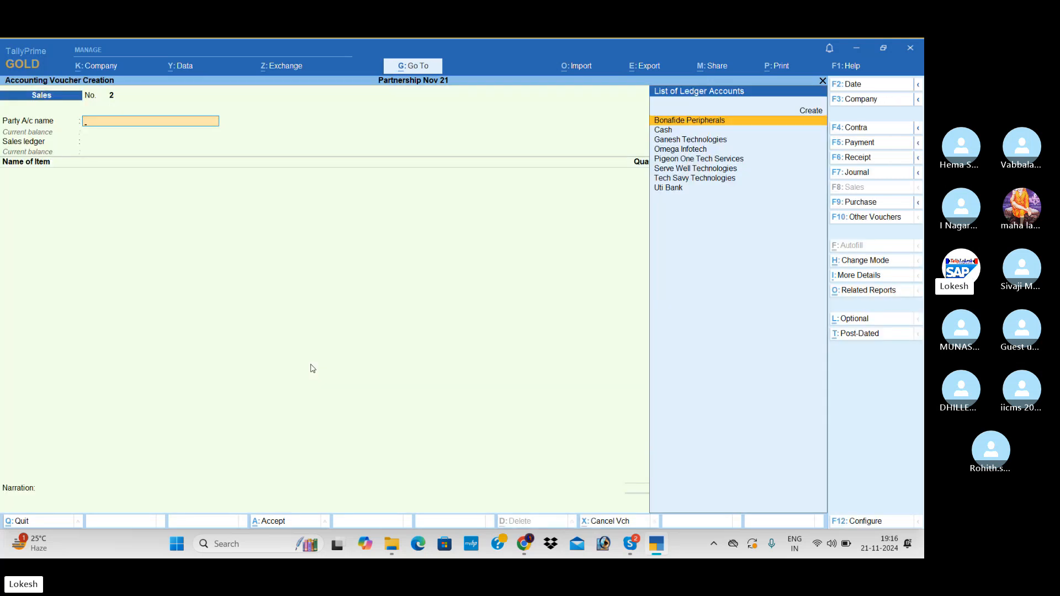
Create a party ledger named I Tech Peripherals and group it under Sundry Debtors.
key("alt+c")
type("I Te")
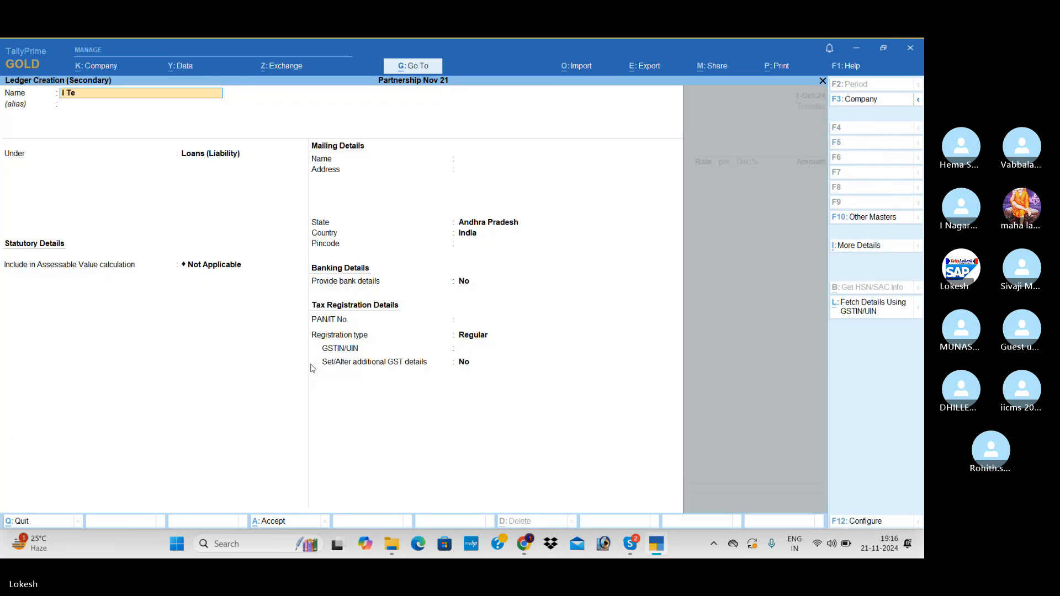
type("ch Peripherals")
key("Return")
type("Sun")
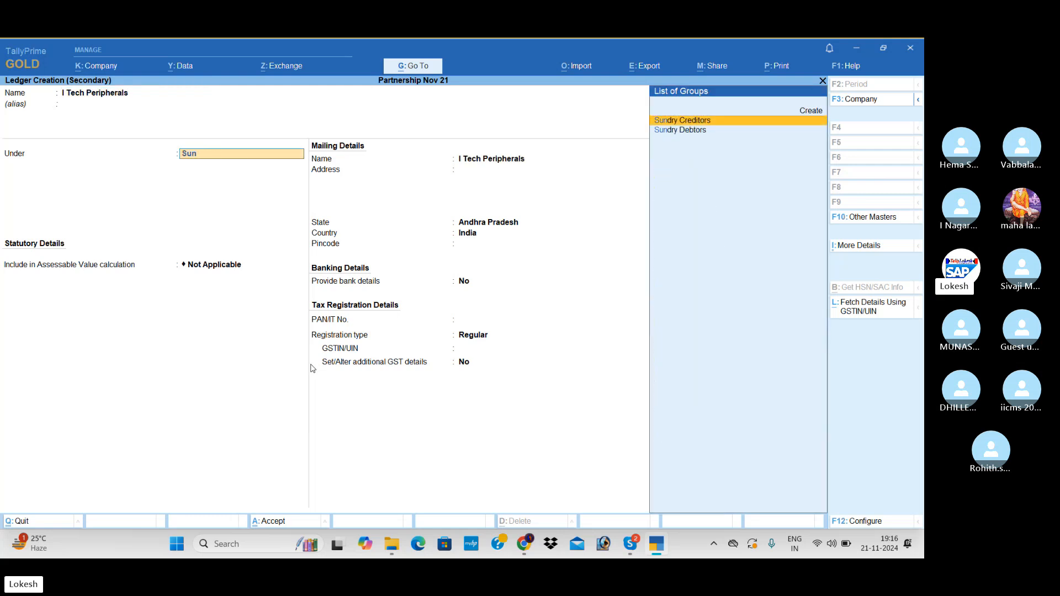
key("Down")
key("Return")
Keep I Tech Peripherals' registration type Regular, enter 37 as its GSTIN/UIN, and save it as the sales voucher's party.
key("Return")
key("Return")
key("Return")
key("Return")
key("Return")
key("Return")
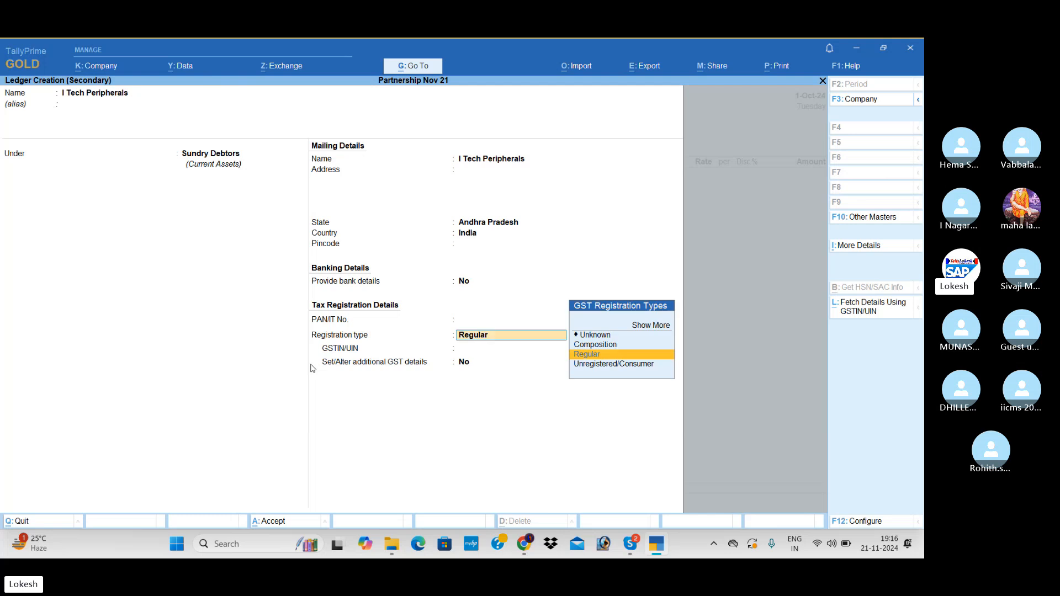
type("37")
key("Return")
key("Return")
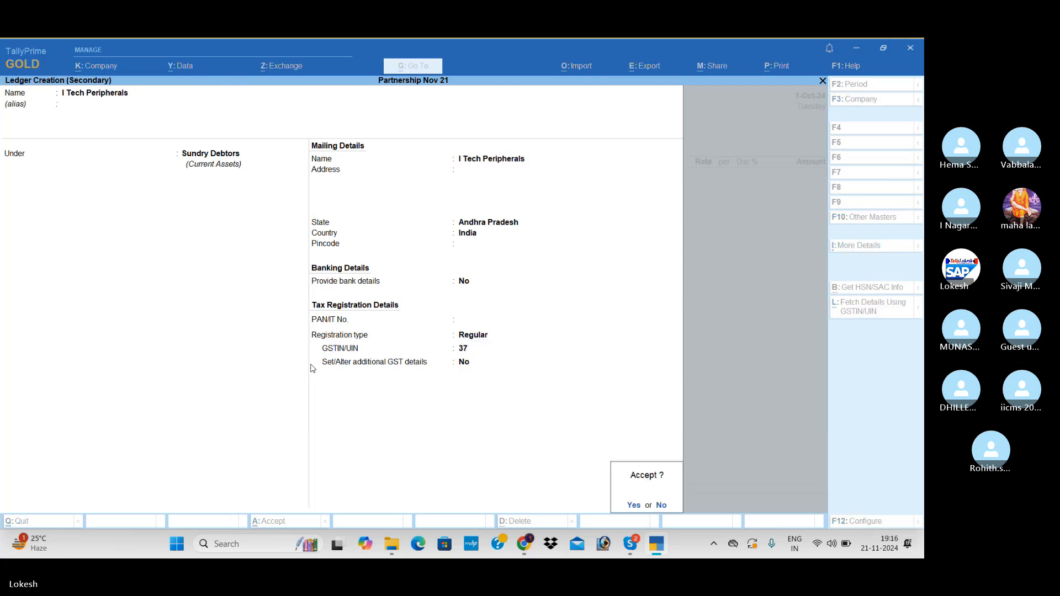
Choose the Sales ledger and add 15 Processors at a rate of 7,500 with a 5% discount.
key("Return")
key("ctrl+a")
key("ctrl+a")
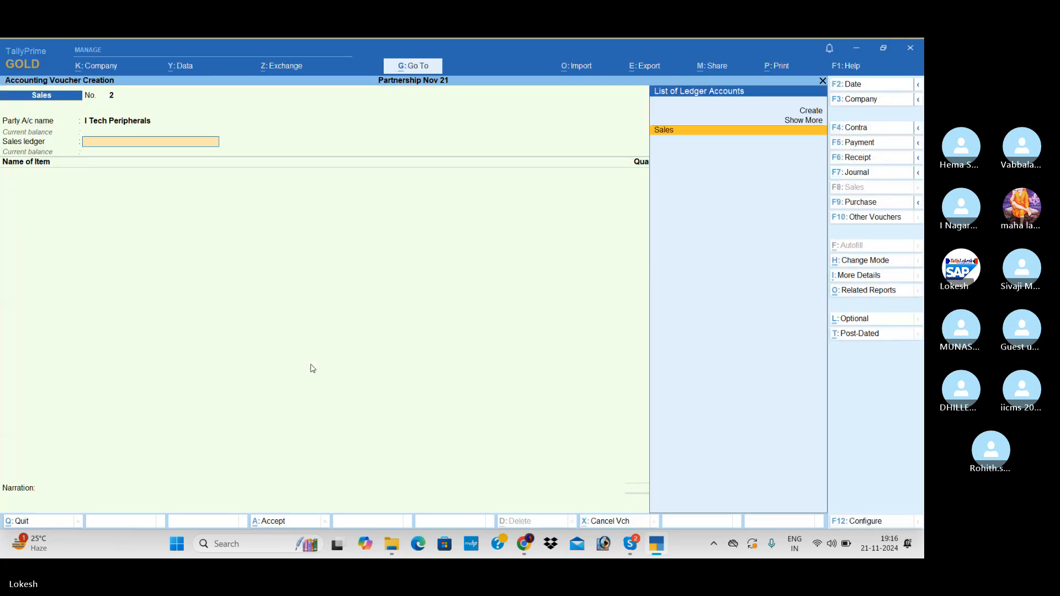
key("Return")
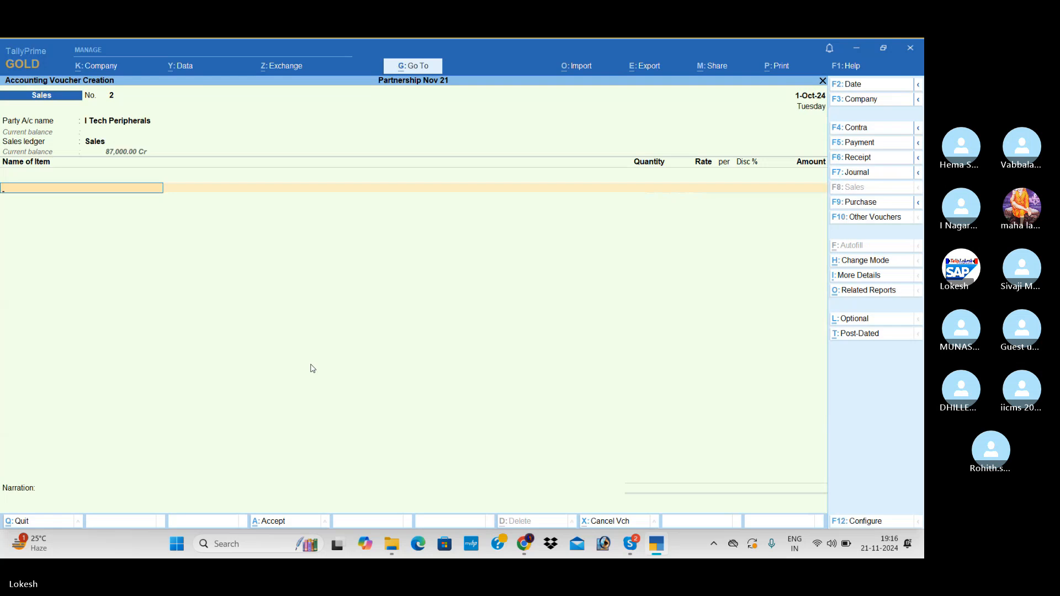
type("Pr")
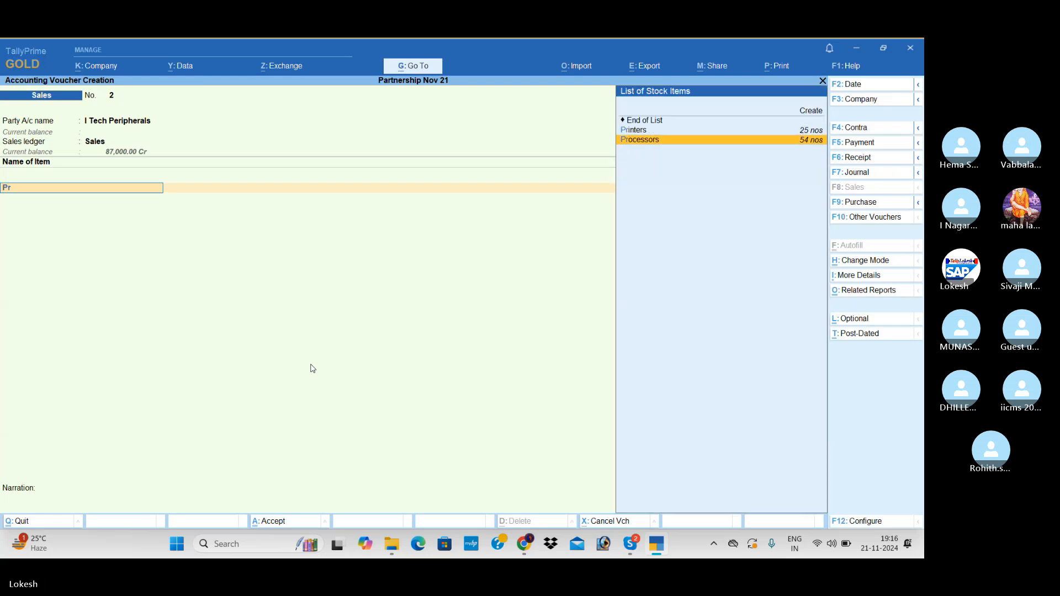
key("Return")
type("15")
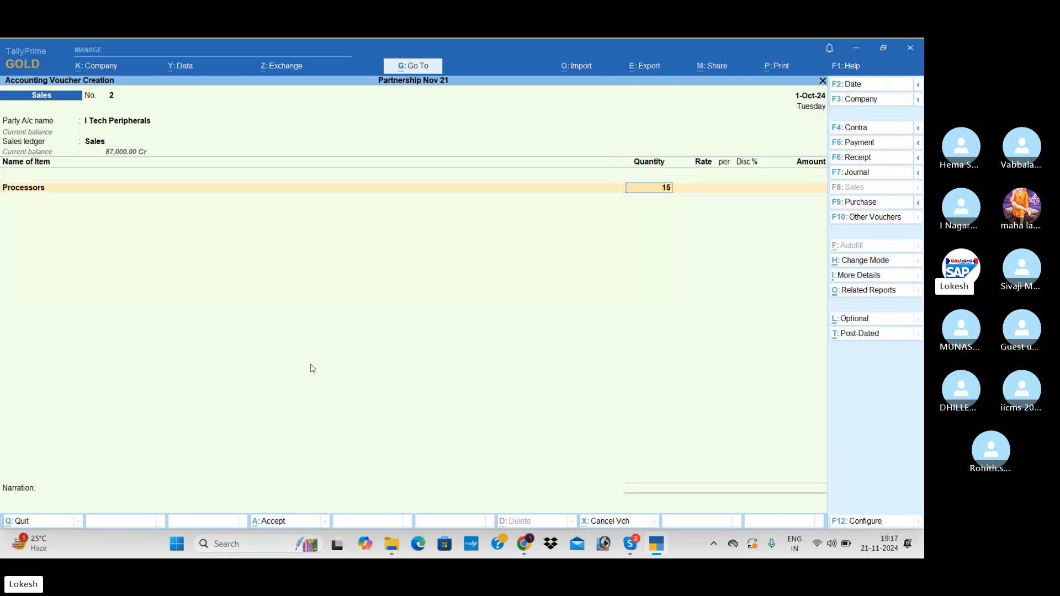
key("Return")
type("7500")
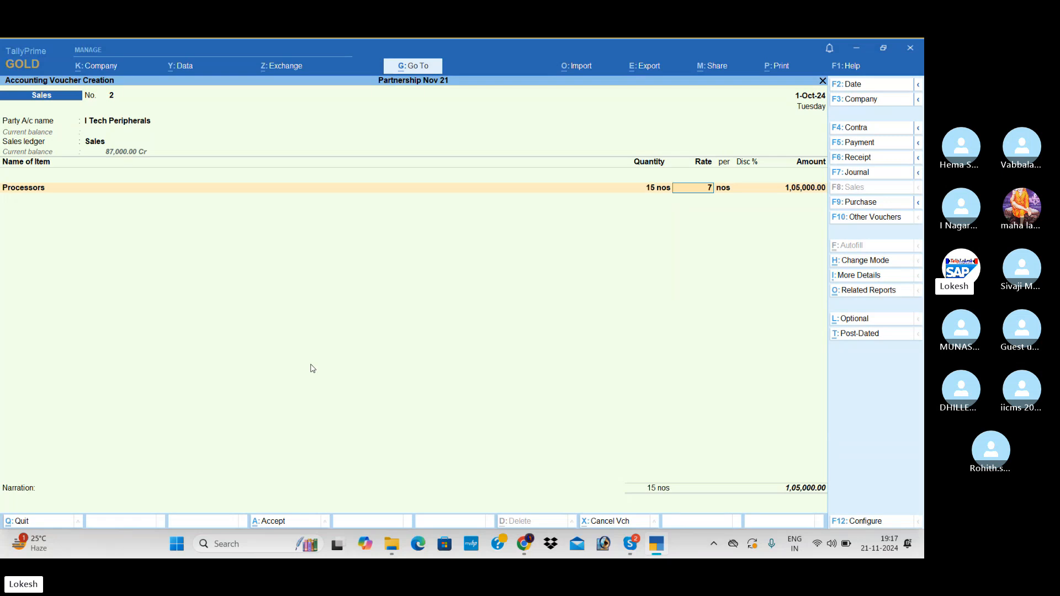
key("Return")
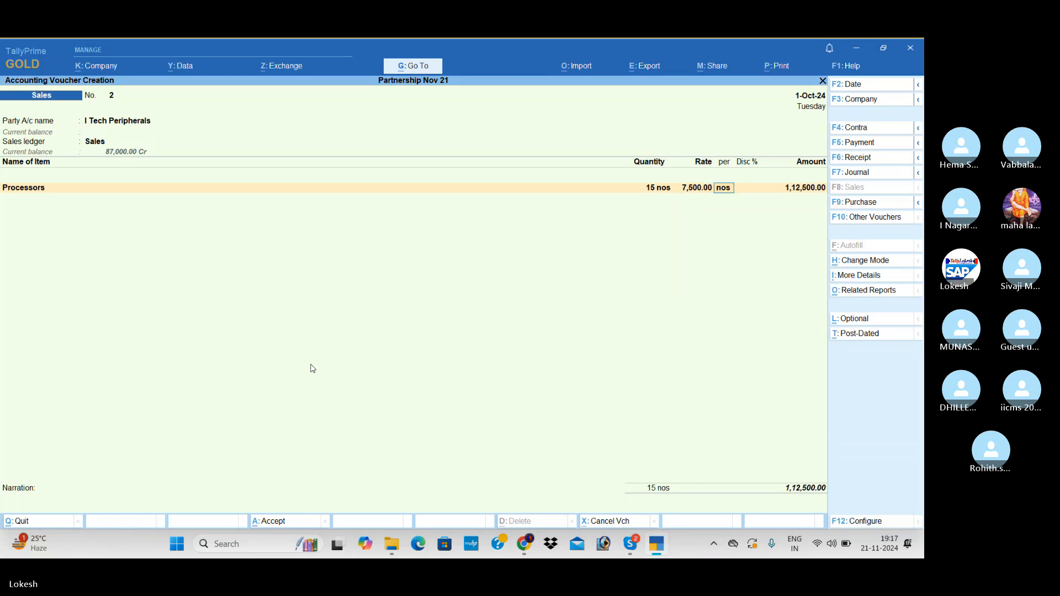
key("Return")
type("5")
key("Return")
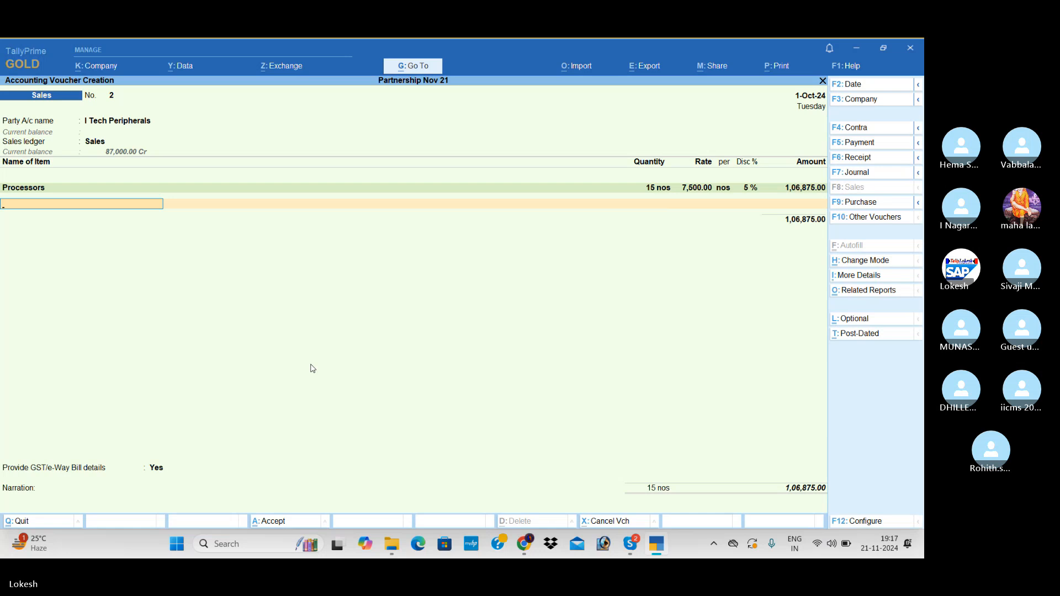
Add 10 Monitors at a rate of 12,500 with a 5% discount to the sales voucher.
type("Mo")
key("Return")
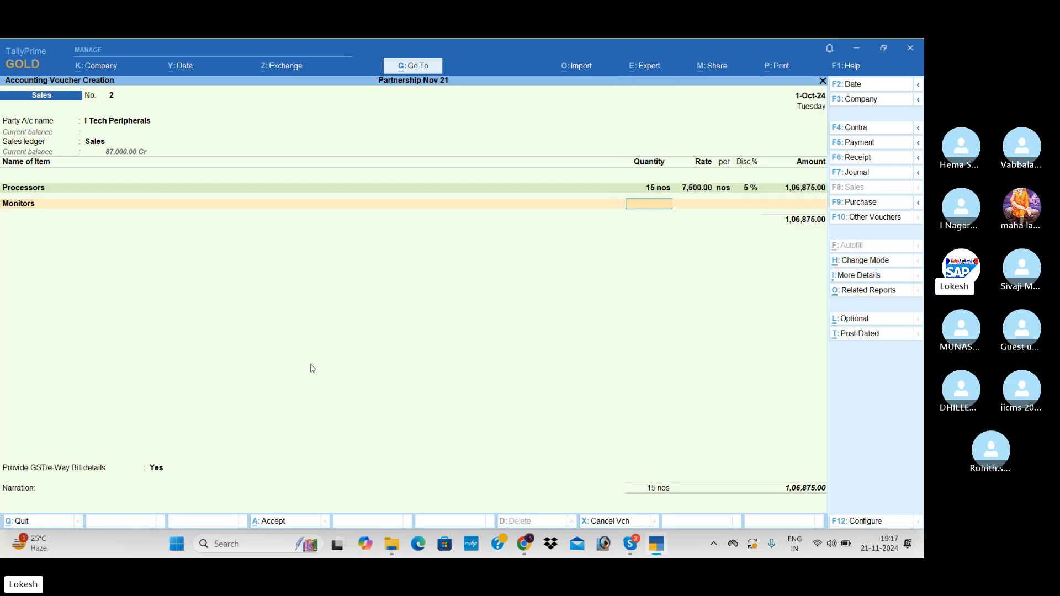
type("10")
key("Return")
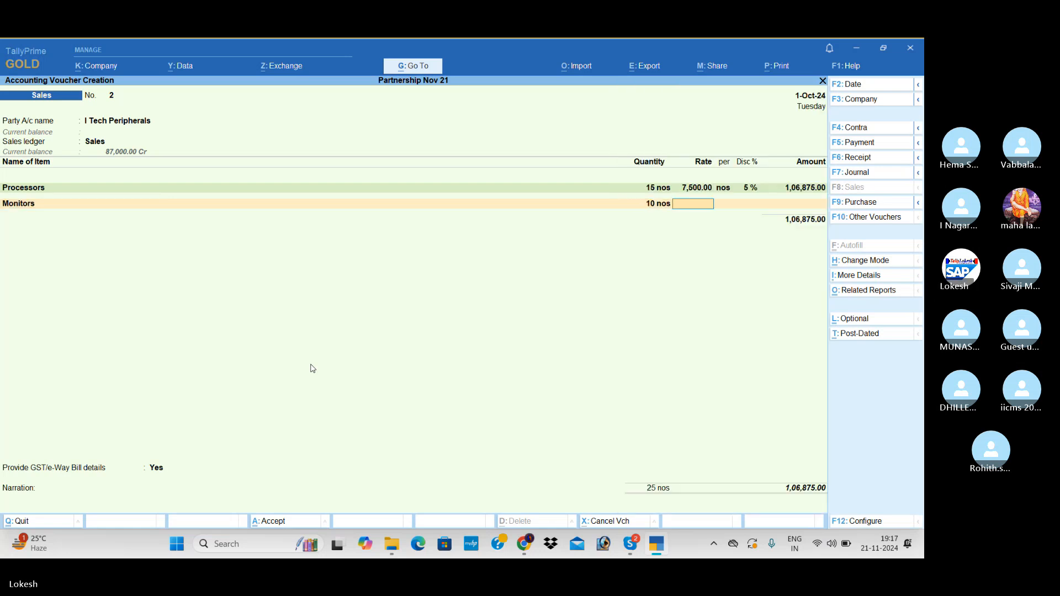
type("12500")
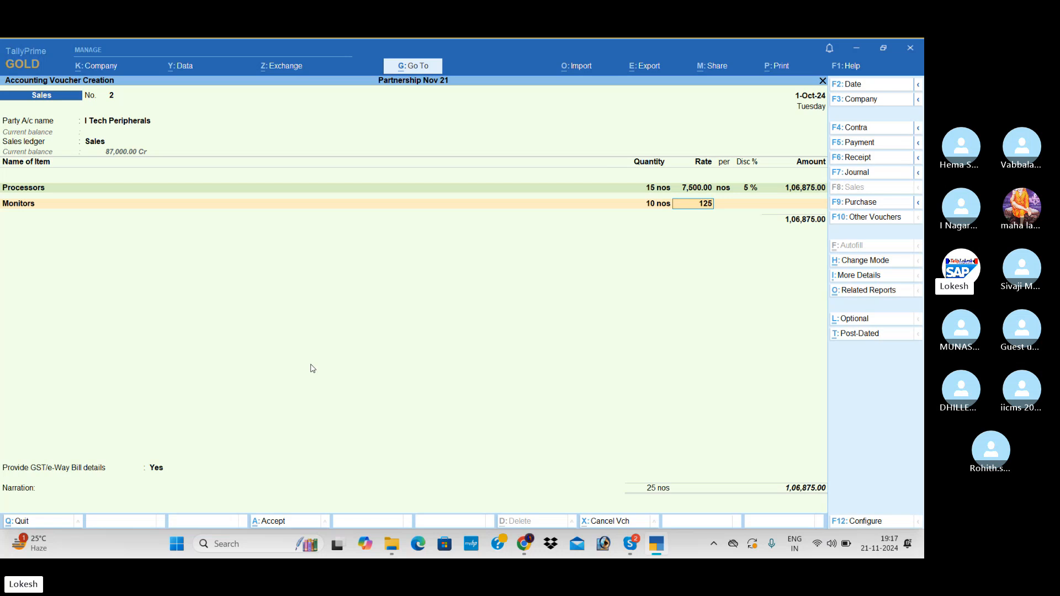
key("Return")
key("Return")
type("5")
key("Return")
key("Return")
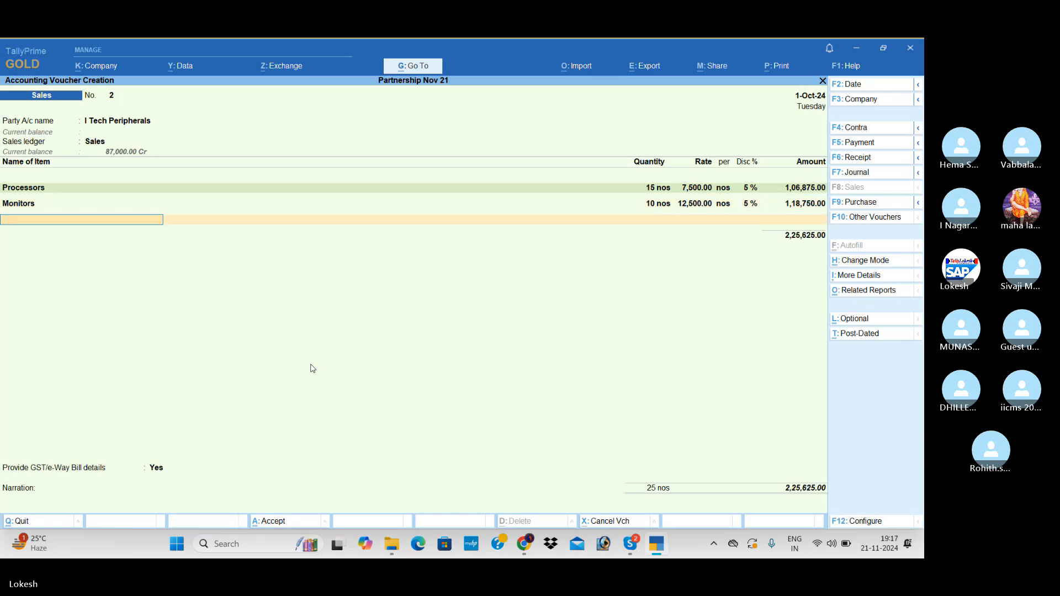
Add 5 Ups at a rate of 2,800 with a 5% discount to the sales voucher.
type("ups")
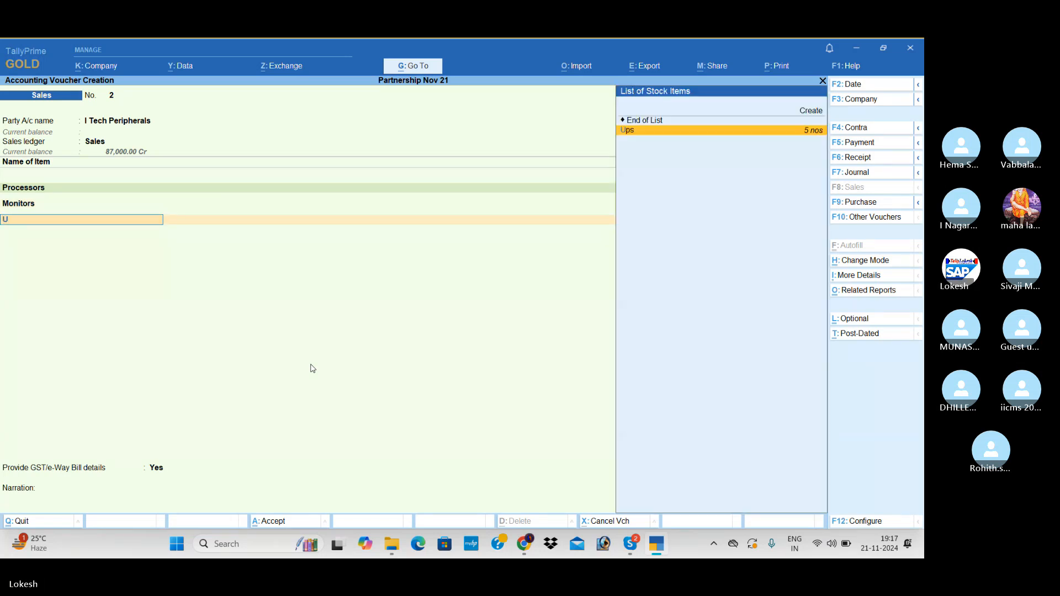
key("Return")
type("5")
key("Return")
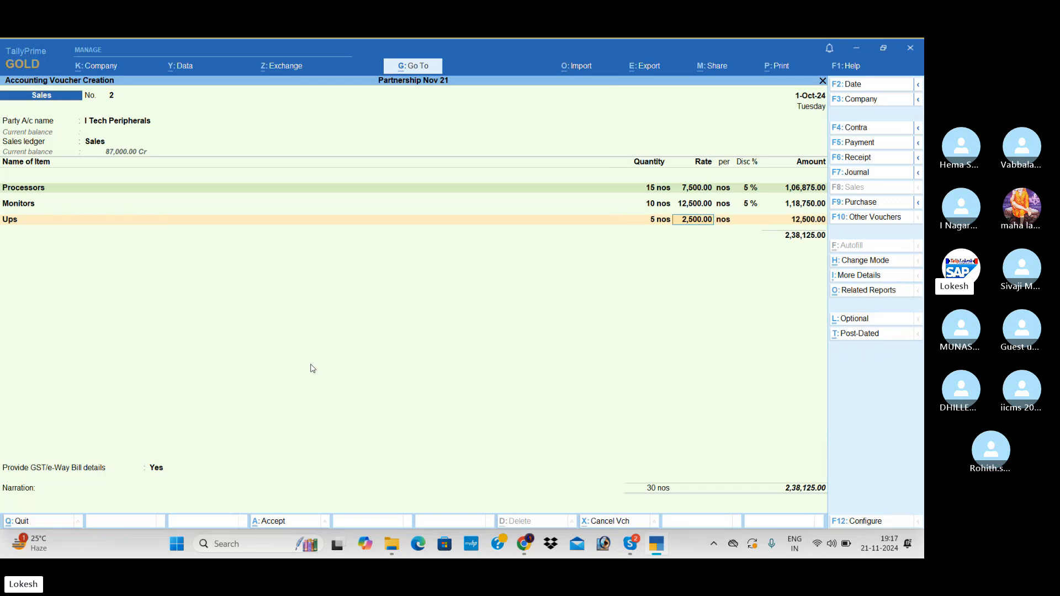
type("2800")
key("Return")
End the item list and add the CGST and SGST ledgers to the sales voucher.
key("Return")
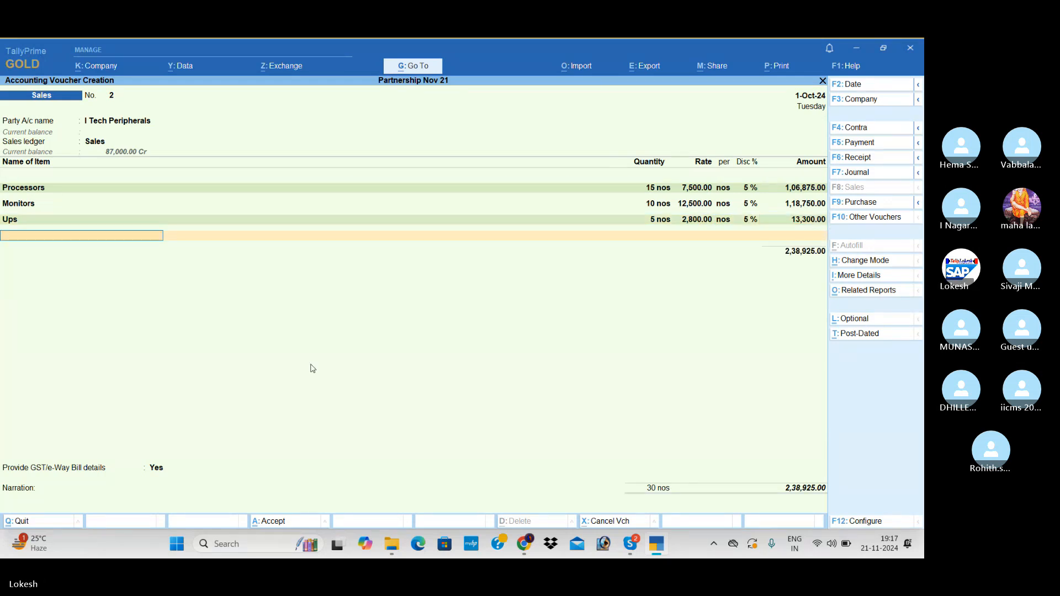
key("Return")
type("Cg")
key("Return")
key("Return")
type("Sg")
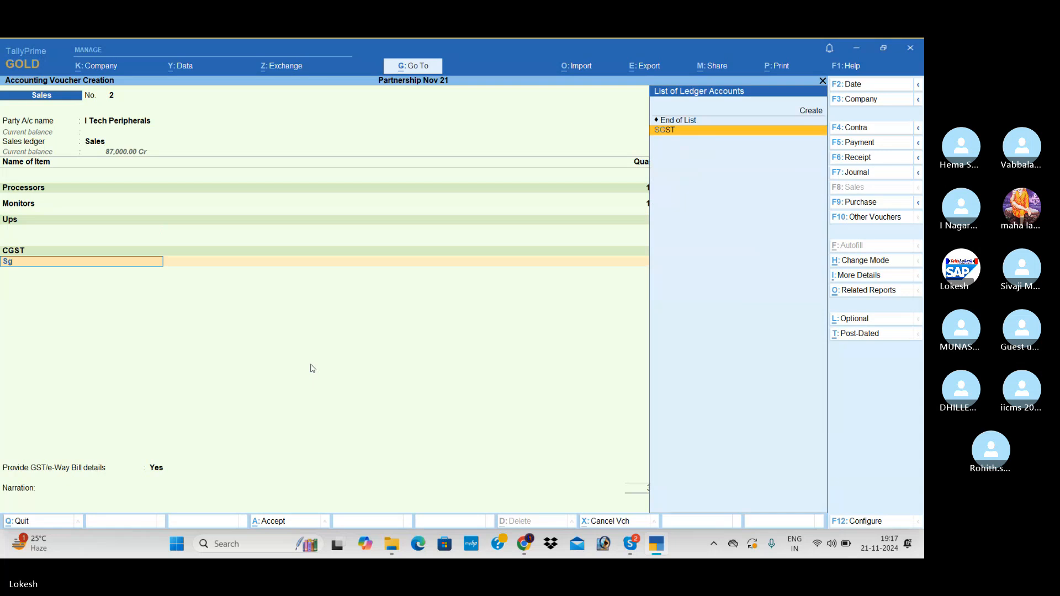
key("Return")
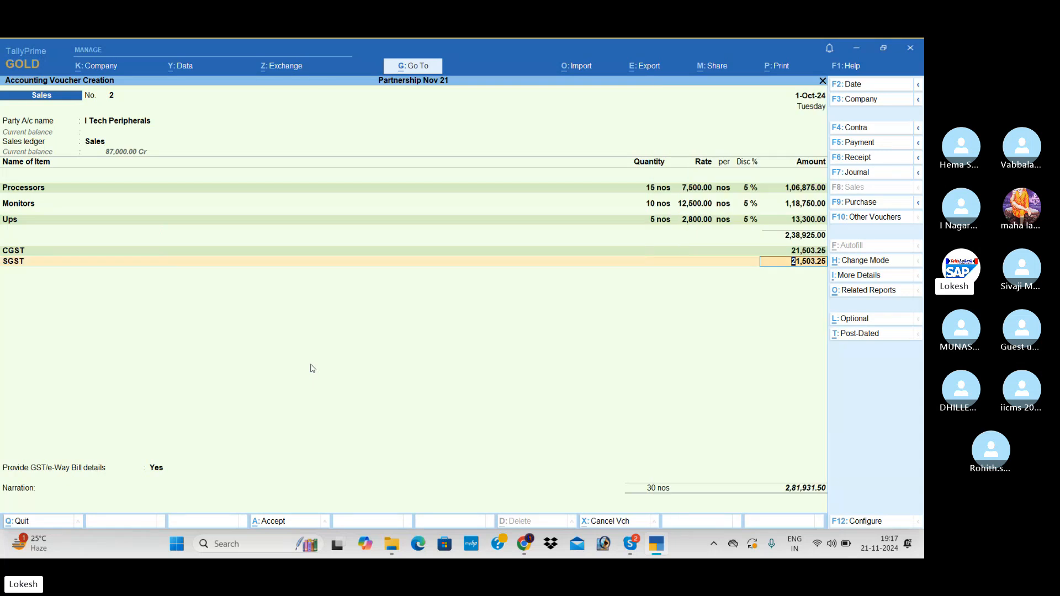
Set Provide GST/e-Way Bill details to No and save the I Tech Peripherals sales voucher.
key("Return")
key("Return")
key("Up")
key("Return")
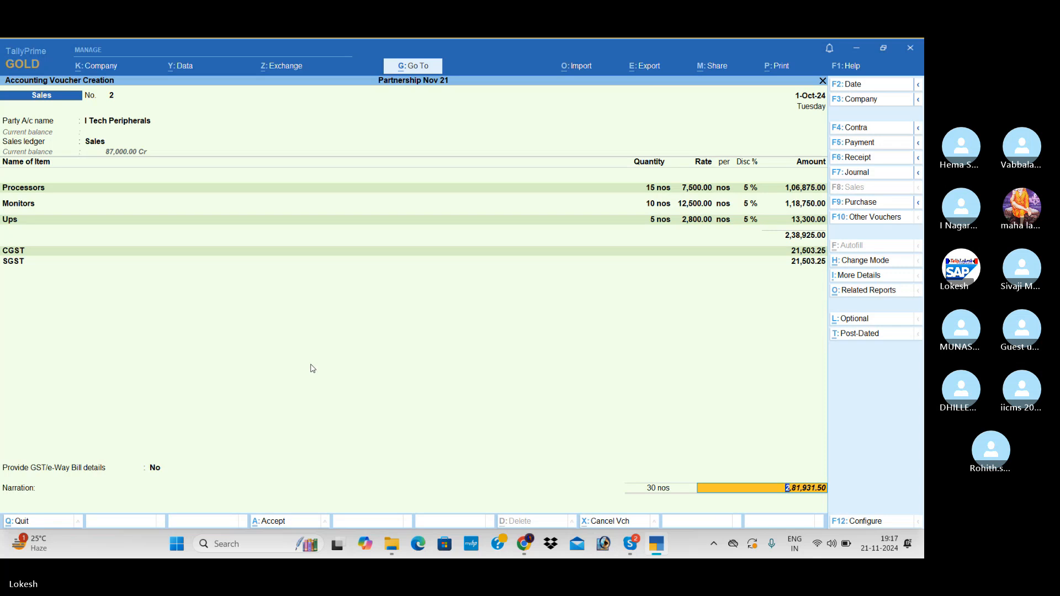
key("Return")
key("Return")
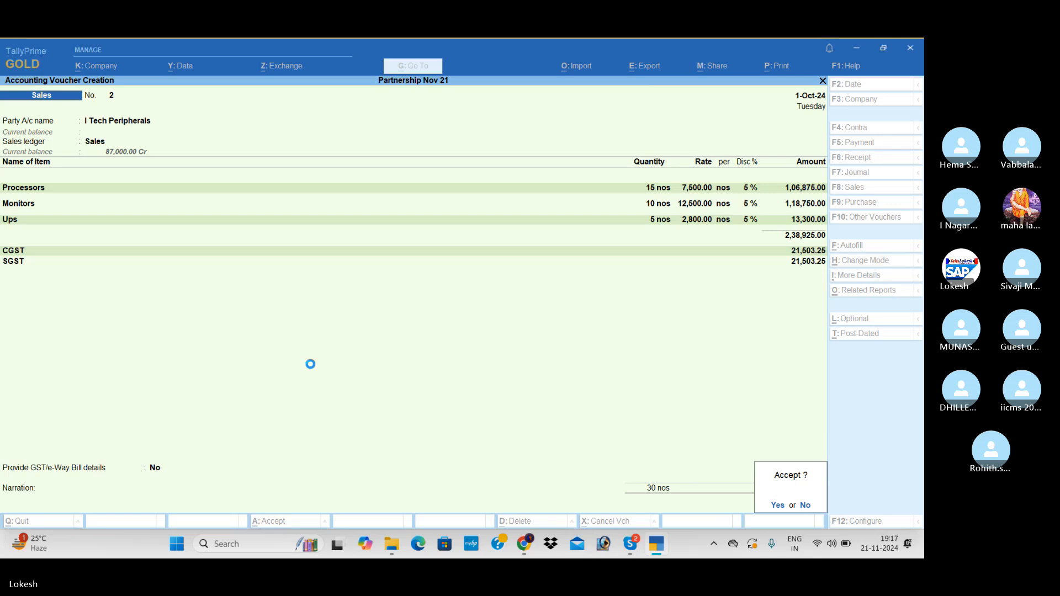
key("Return")
key("n")
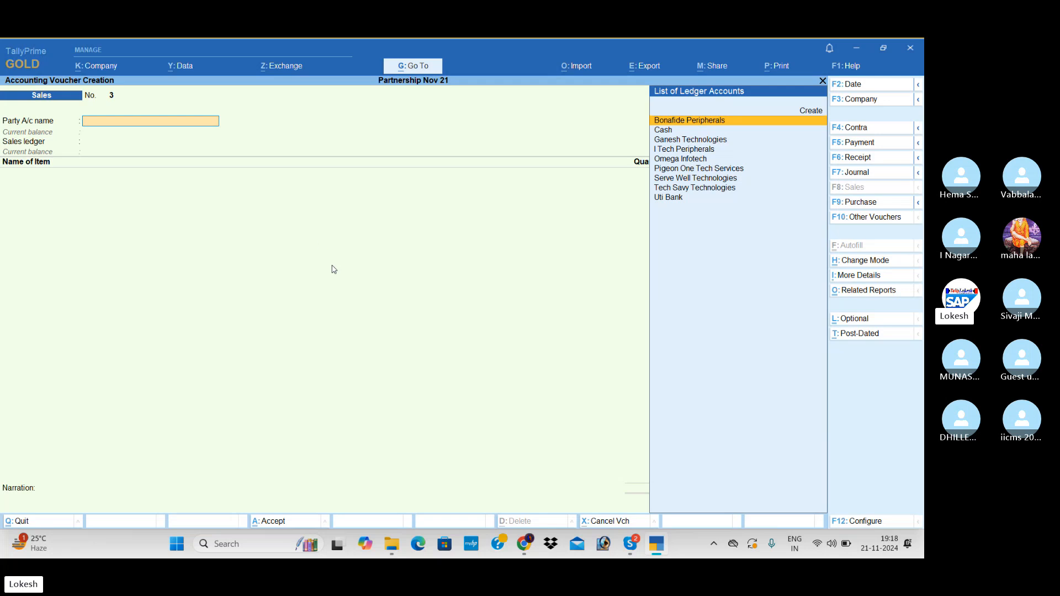
Start a purchase voucher and enable separate Actual and Billed Quantity columns in invoices in the company features.
left_click(872, 204)
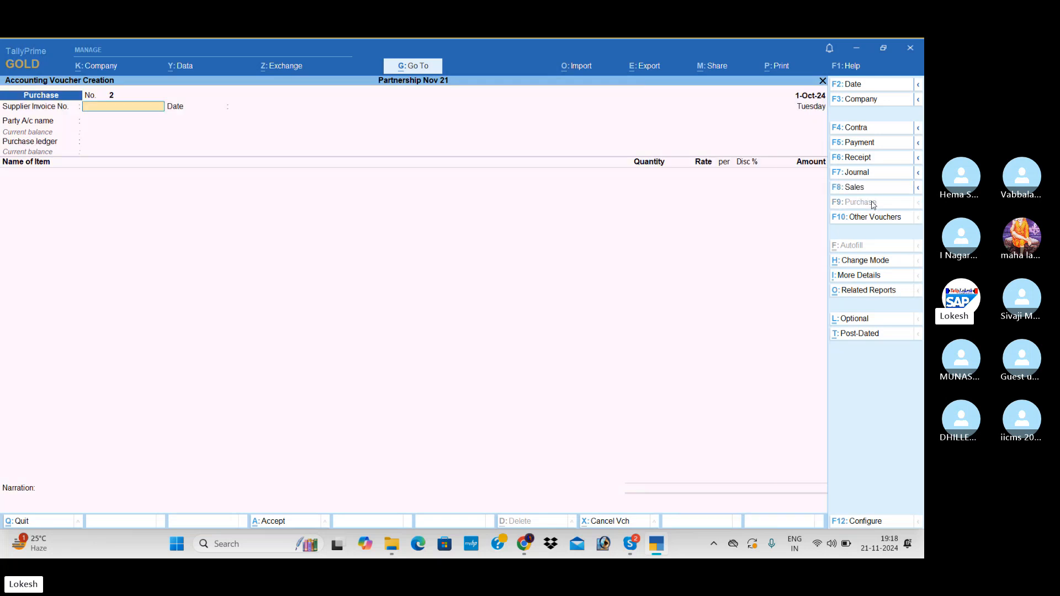
left_click(102, 67)
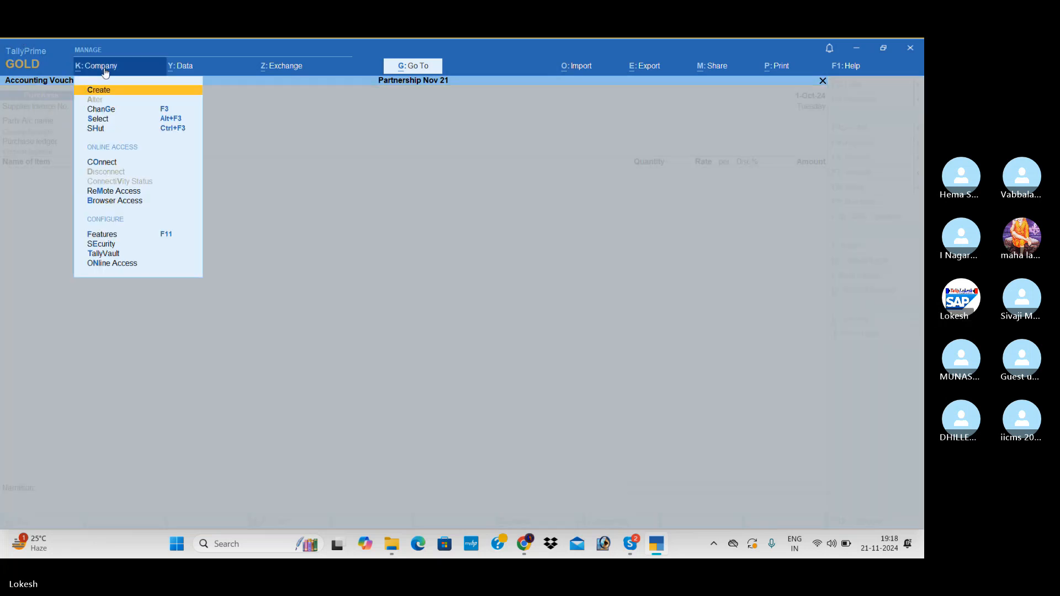
left_click(121, 236)
left_click(375, 379)
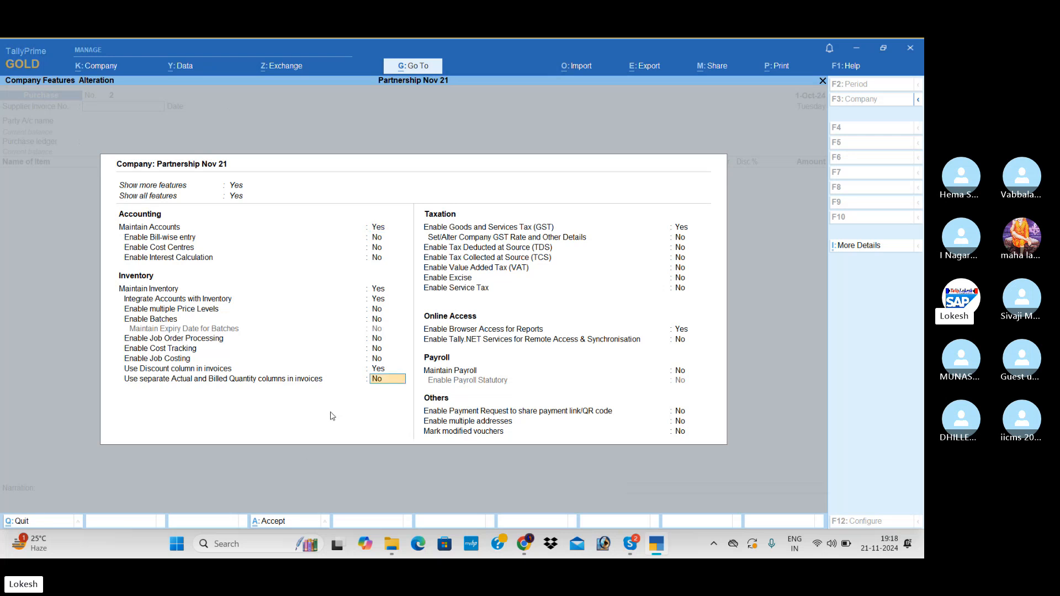
key("Return")
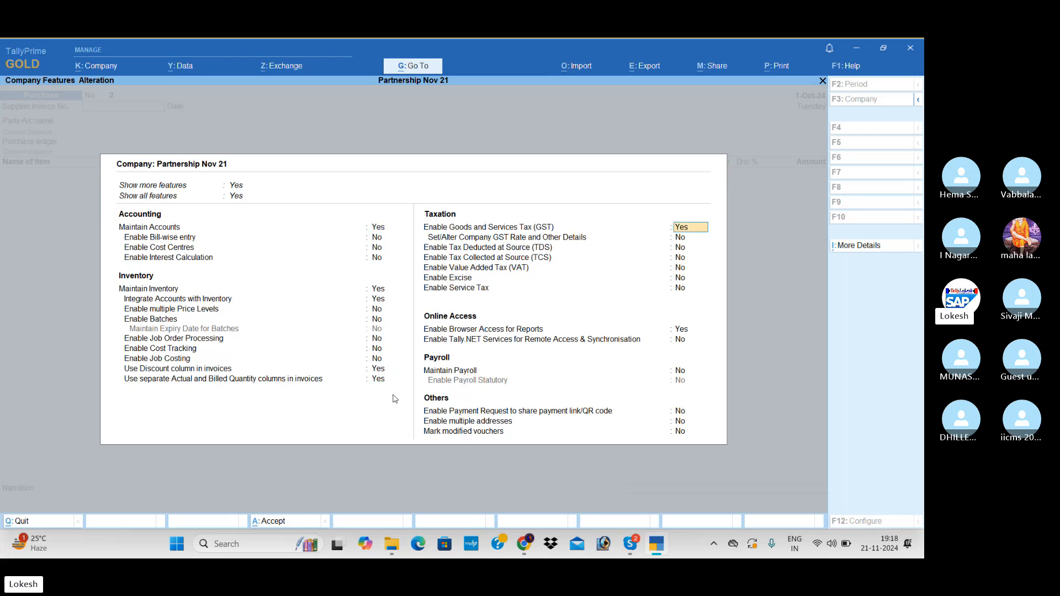
key("ctrl+a")
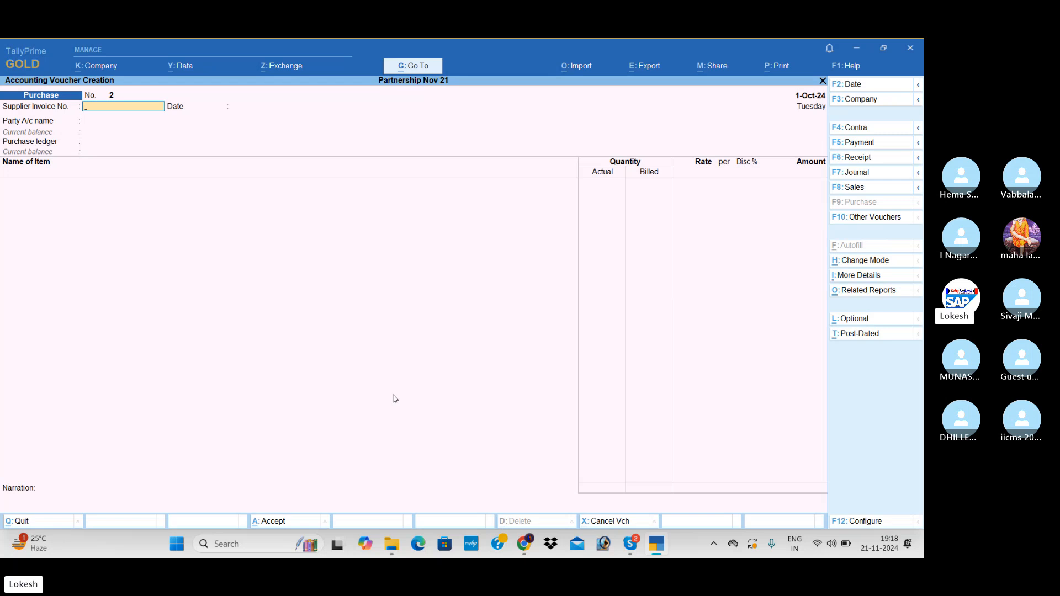
Choose Omega Infotech as the purchase voucher's party, accept its party details and use the Purchase ledger.
key("Return")
type("Om")
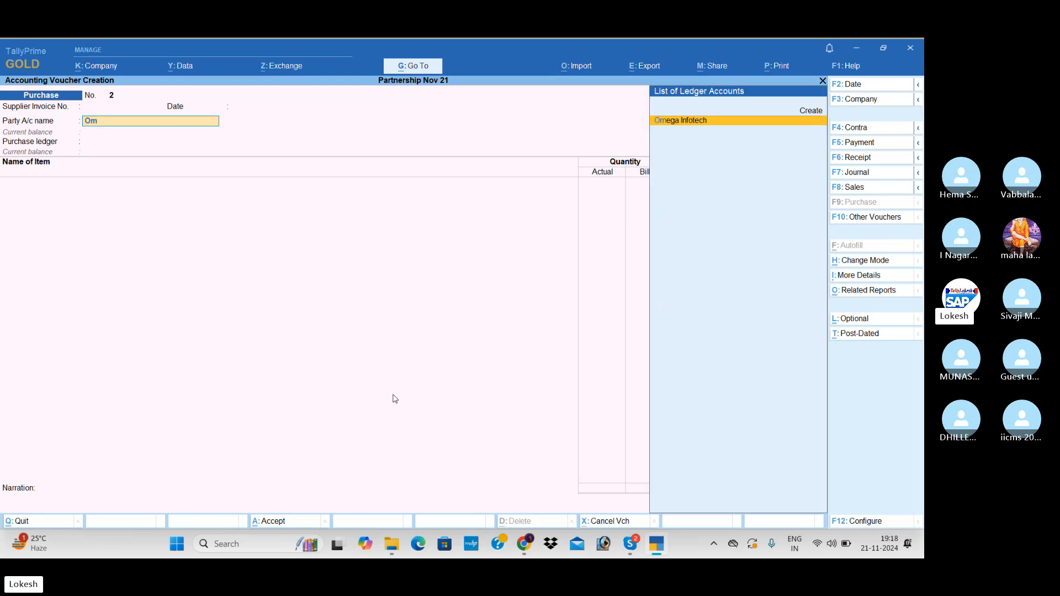
key("Return")
key("Return")
key("Return")
key("Return")
key("Return")
key("Return")
key("Return")
key("Return")
key("Return")
key("Return")
key("Return")
key("Return")
key("Return")
key("Return")
key("Return")
key("Return")
key("Return")
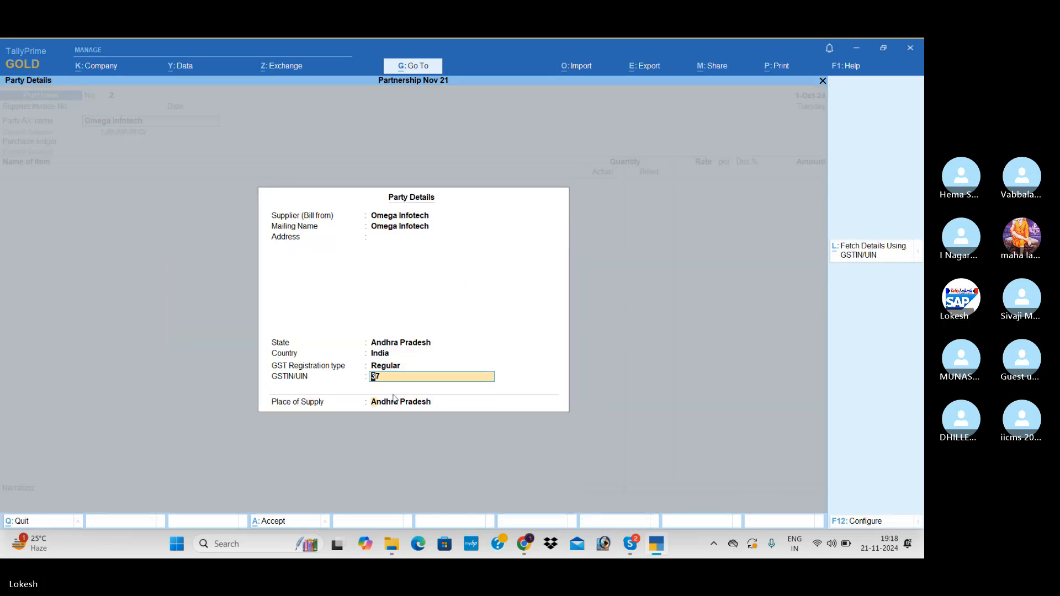
key("Return")
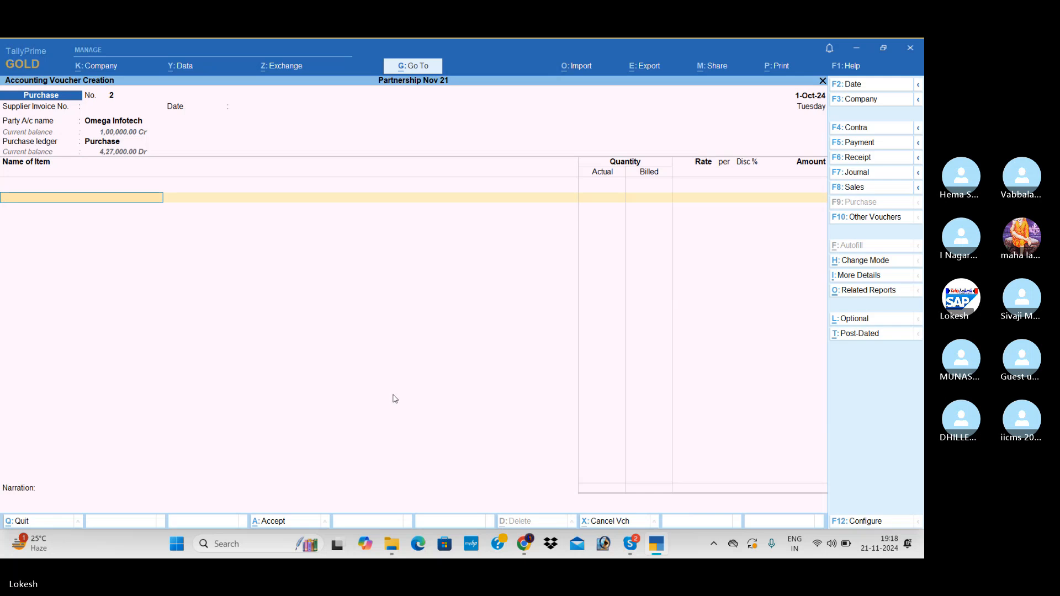
Add Processors to the purchase voucher with 30 actual and 25 billed units at a rate of 5,200.
key("Down")
key("Down")
key("Return")
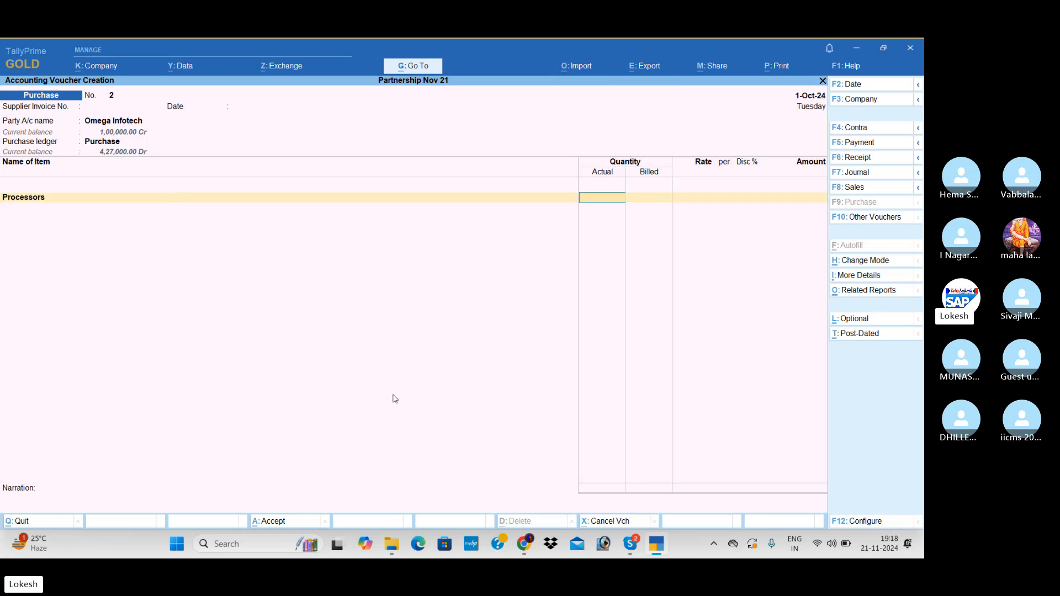
type("30")
key("Return")
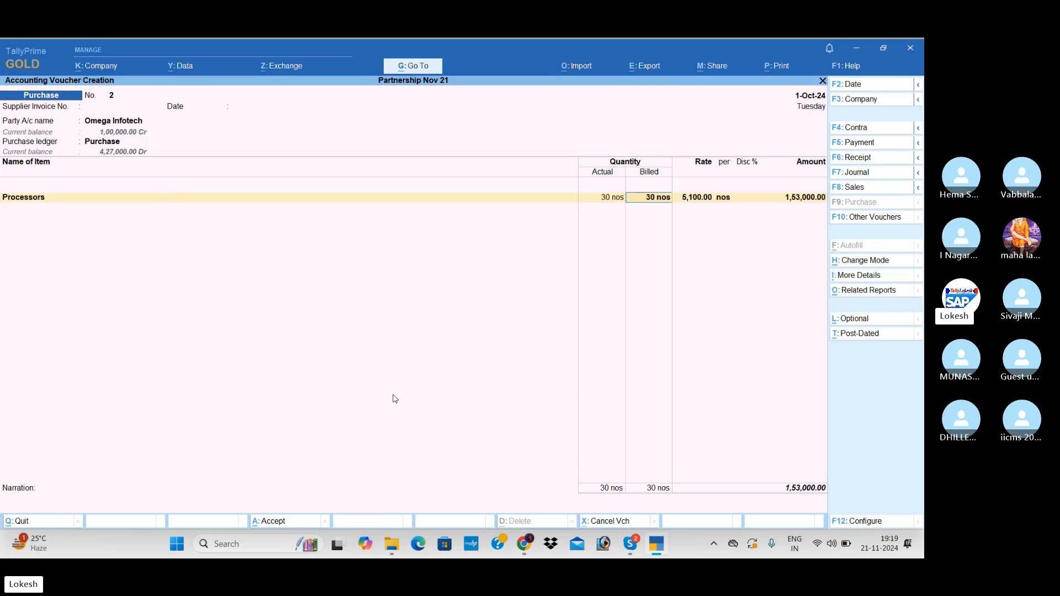
type("25")
key("Return")
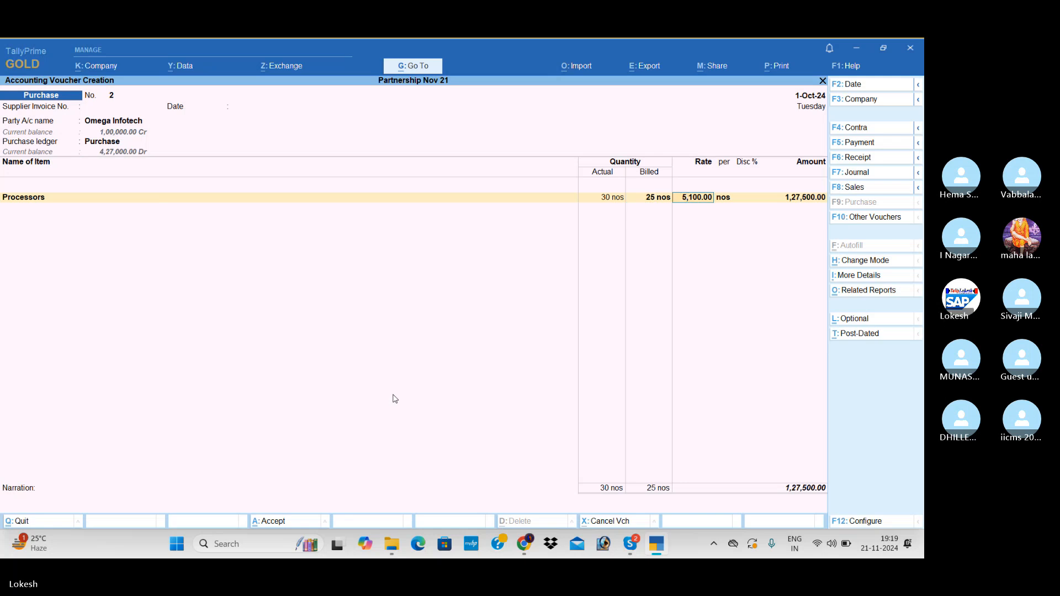
type("5200")
key("Return")
key("Return")
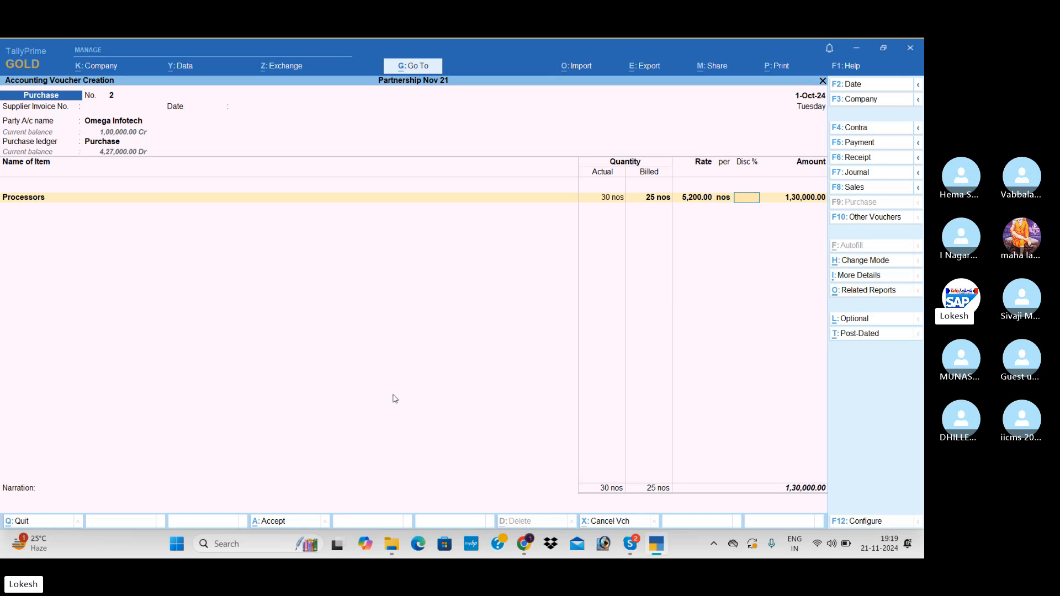
key("Return")
key("Return")
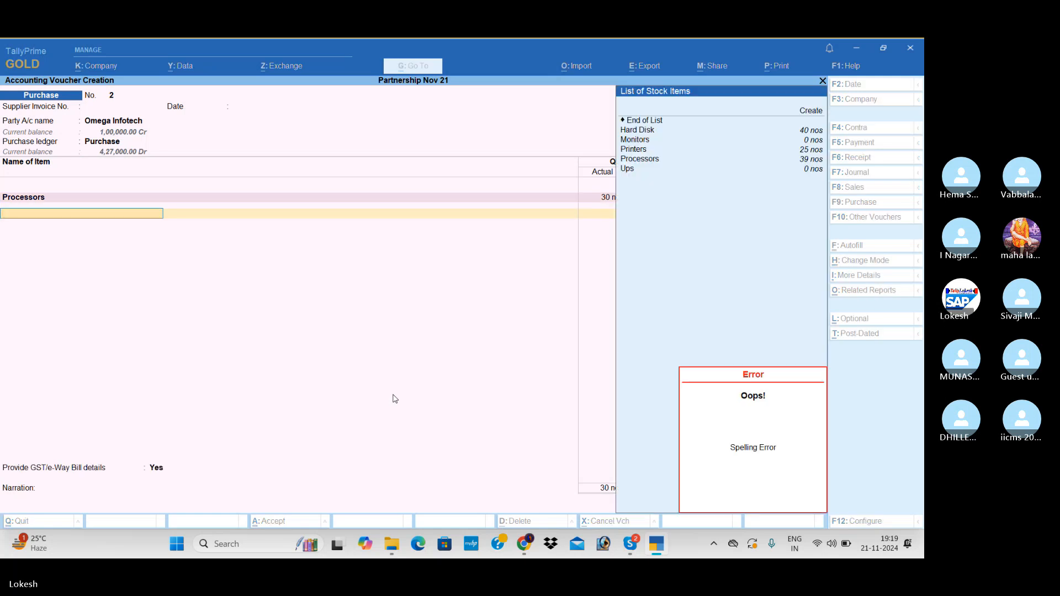
Add Hard Disk to the purchase voucher with 24 actual and 20 billed units at a rate of 3,000.
type("h")
key("Return")
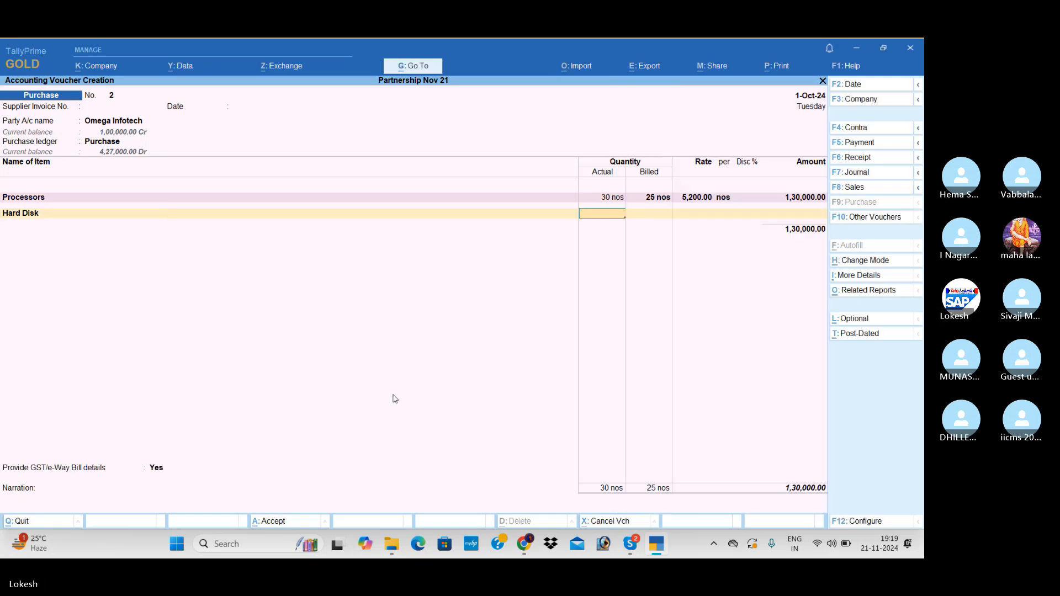
type("24")
key("Return")
type("20")
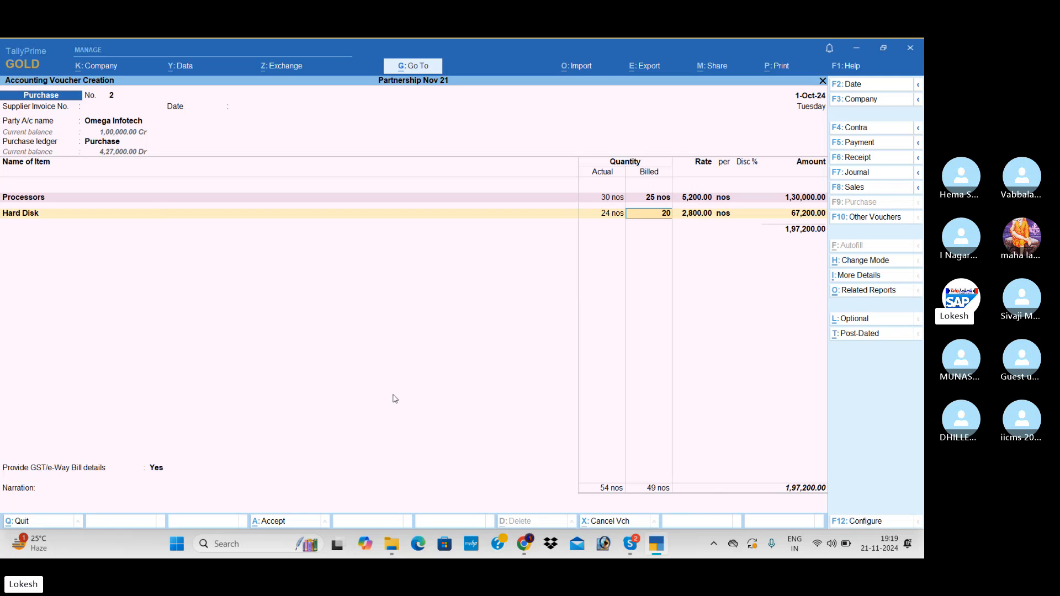
key("Return")
type("3000")
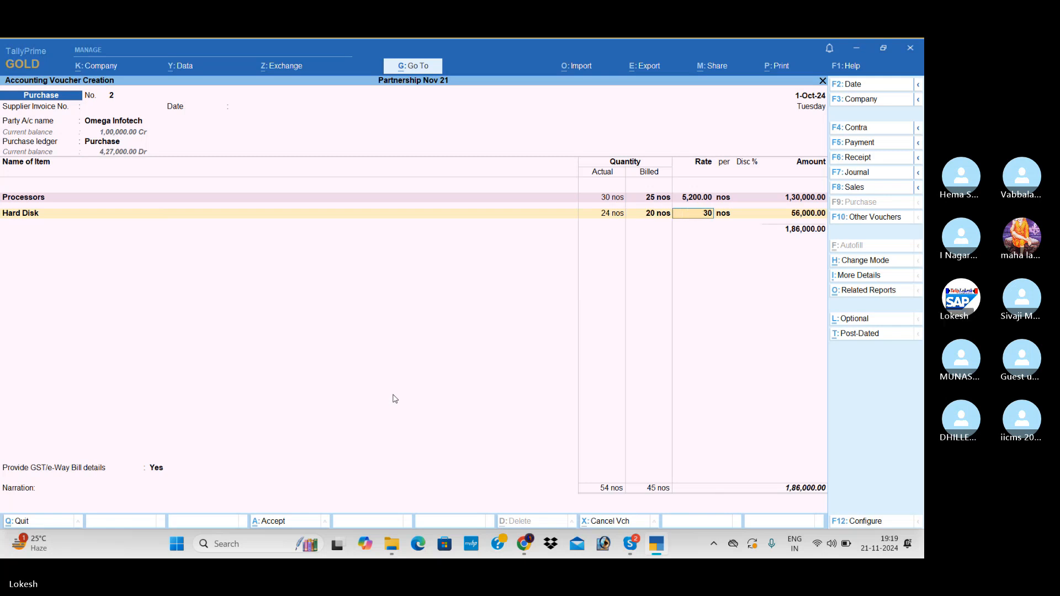
key("Return")
key("Return")
key("Return")
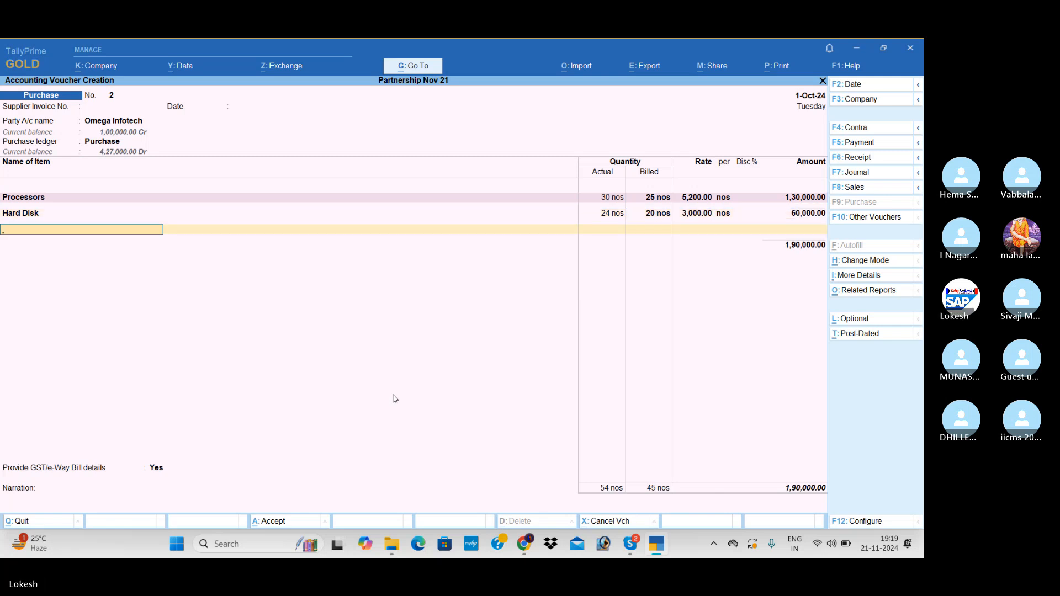
Add Printers to the purchase voucher with 24 actual and 20 billed units, accepting the 5,100 rate.
type("pr")
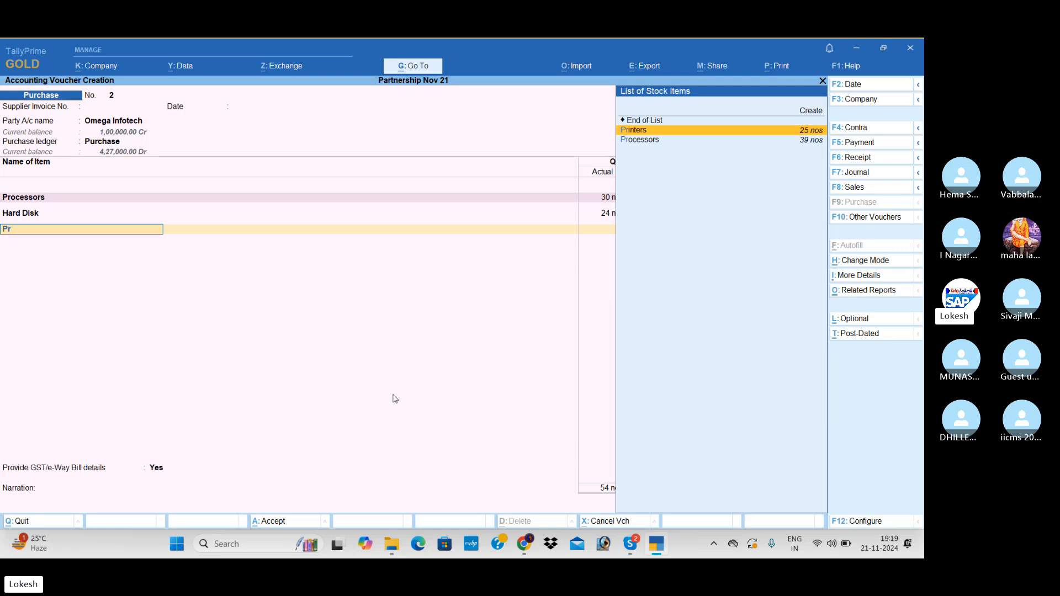
key("Return")
type("24")
key("Return")
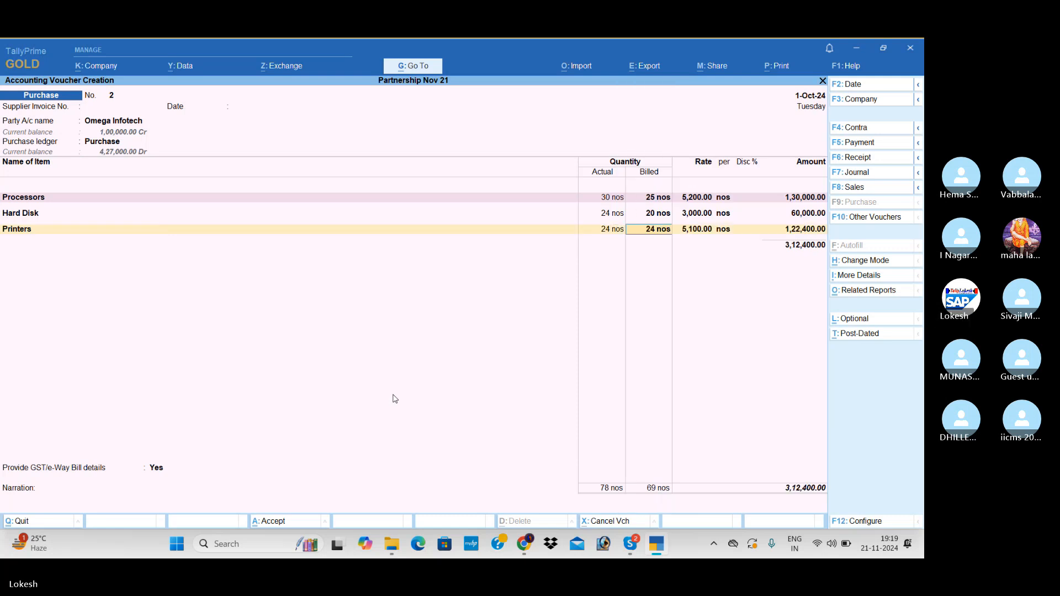
type("20")
key("Return")
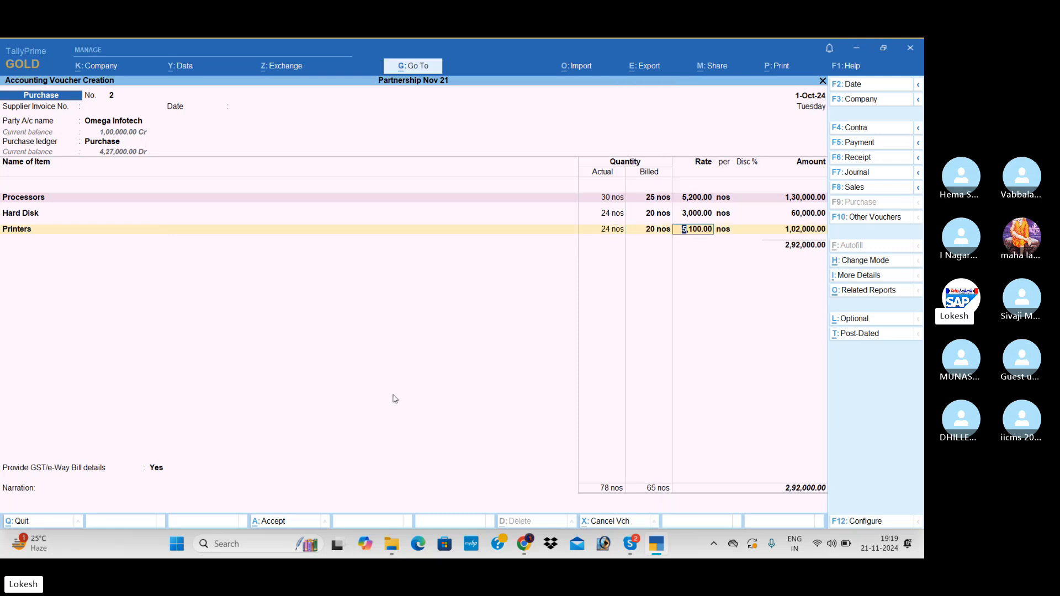
key("Return")
key("Return")
key("Return")
key("Return")
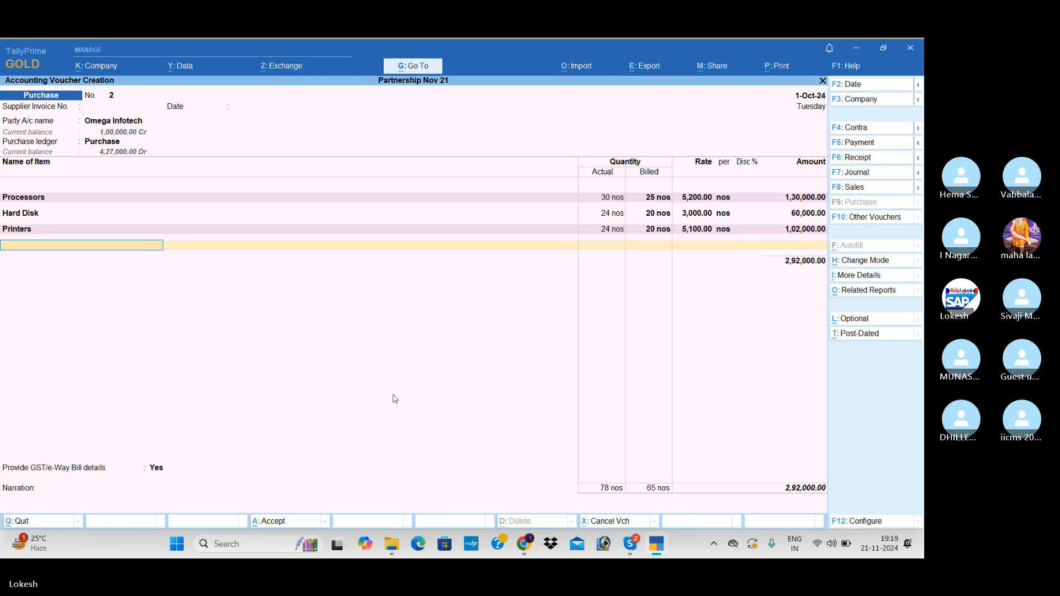
Add Monitors to the purchase voucher with 24 actual and 20 billed units at a rate of 10,500.
type("mo")
key("Return")
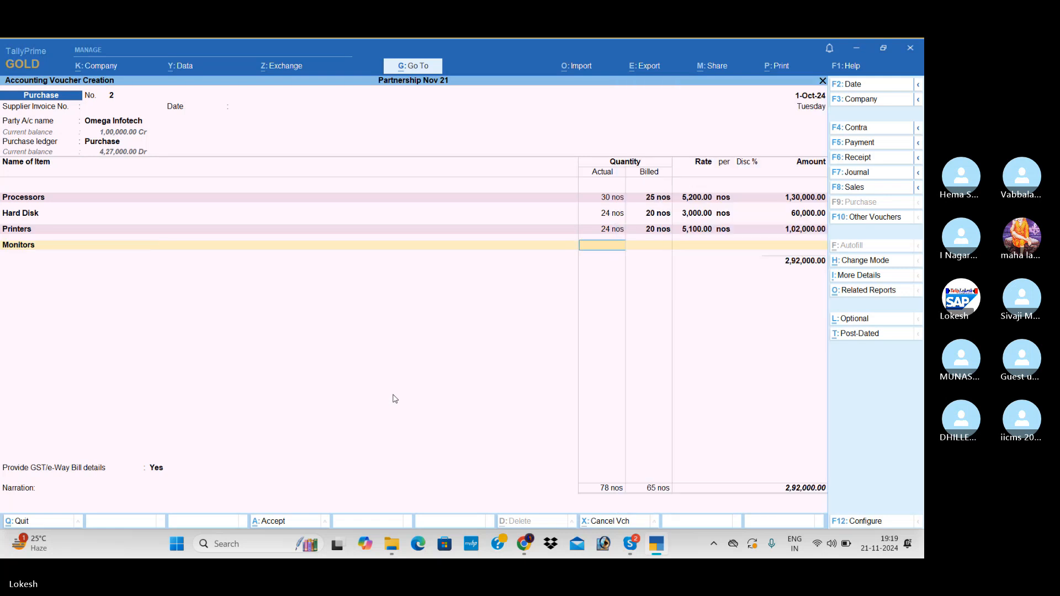
type("24")
key("Return")
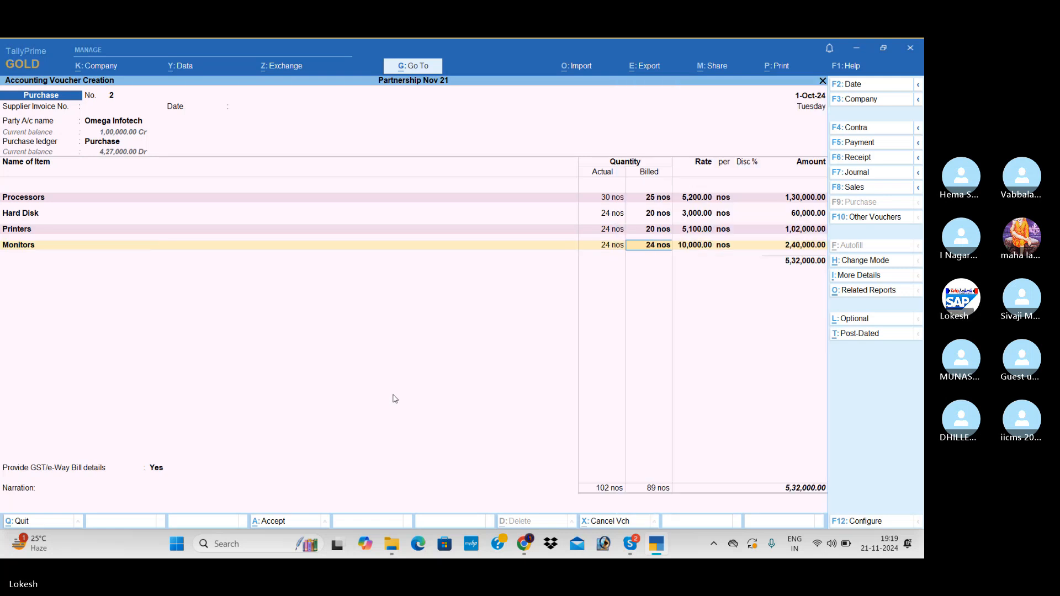
type("20")
key("Return")
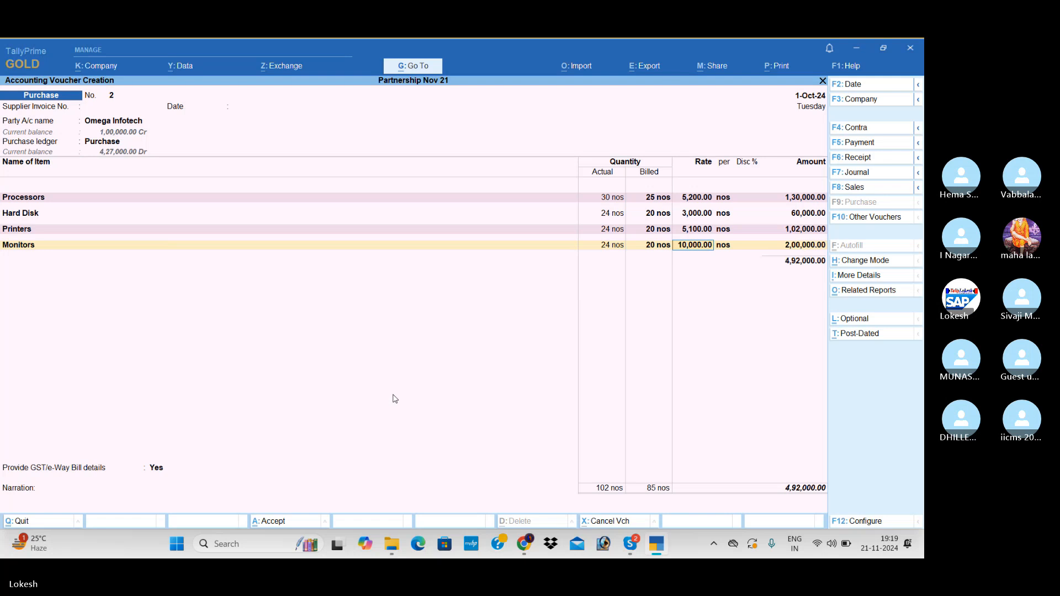
type("10500")
key("Return")
key("Return")
Add Ups with 24 actual and 20 billed units at a rate of 1,700, and end the item list.
key("Return")
type("ups")
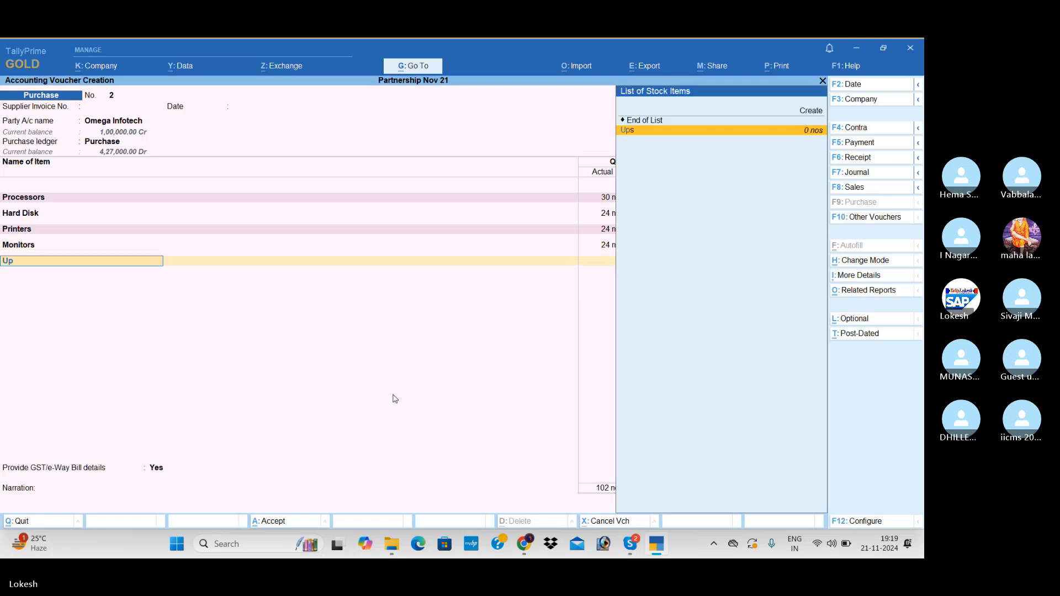
key("Return")
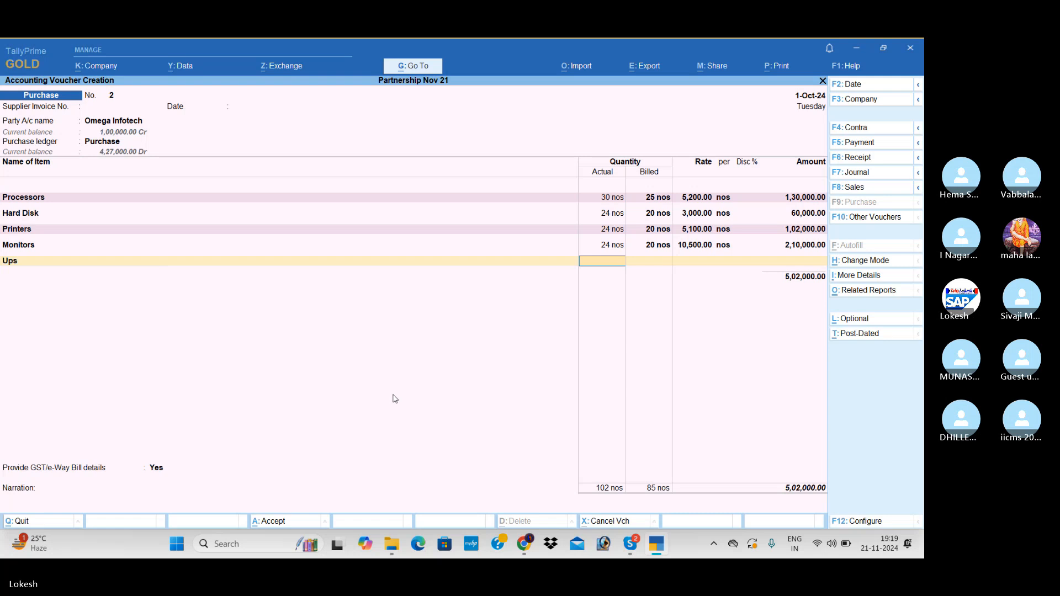
type("24")
key("Return")
type("20")
key("Return")
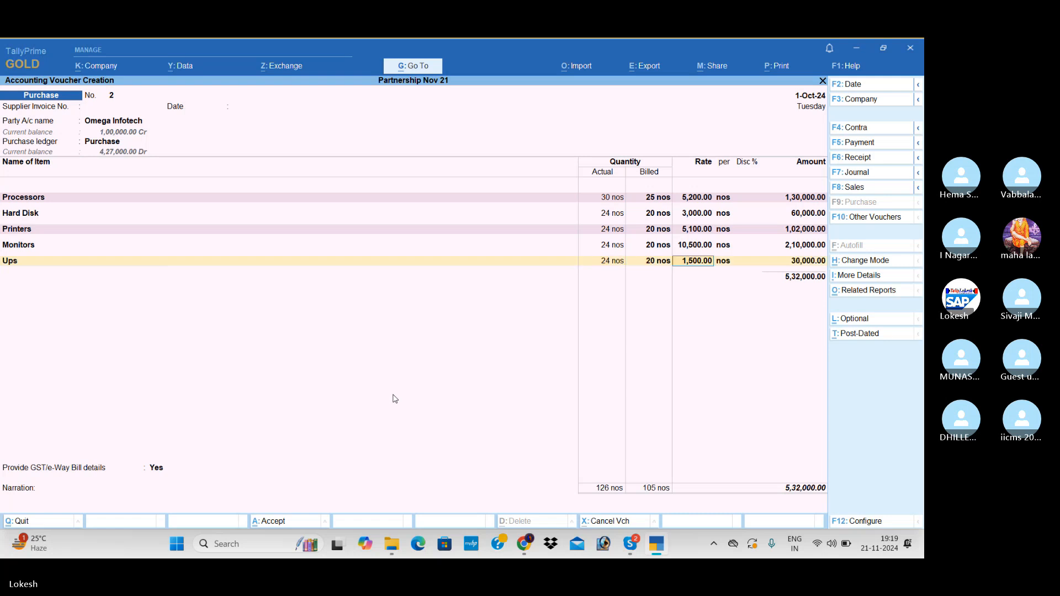
type("1700")
key("Return")
key("Return")
key("Return")
key("Return")
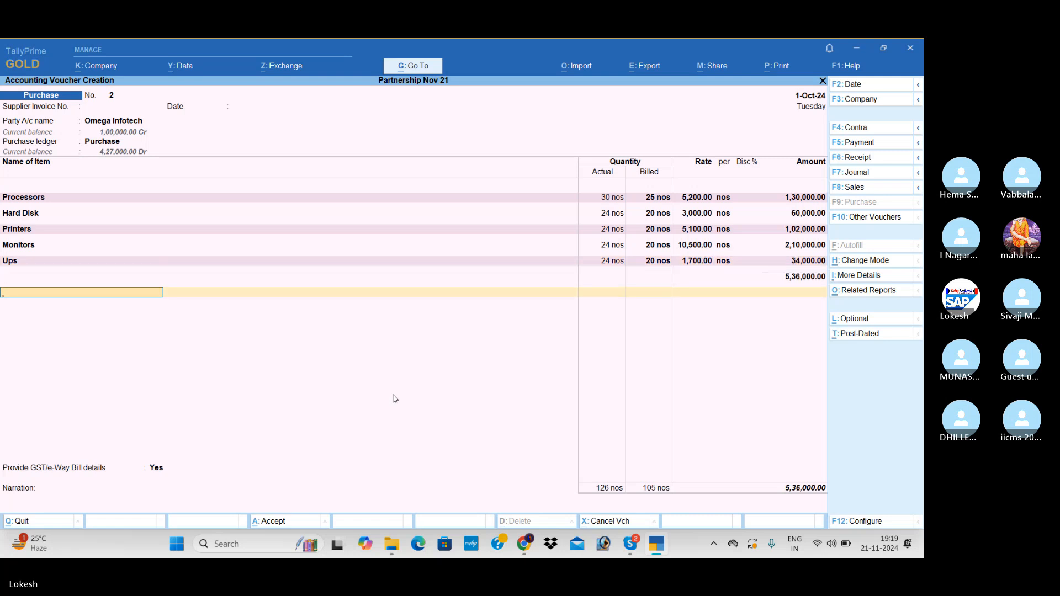
Add the CGST and SGST ledgers to the Omega Infotech purchase voucher.
type("cg")
key("Return")
key("Return")
type("sg")
key("Return")
Set Provide GST/e-Way Bill details to No and save the Omega Infotech purchase voucher.
key("Return")
key("Return")
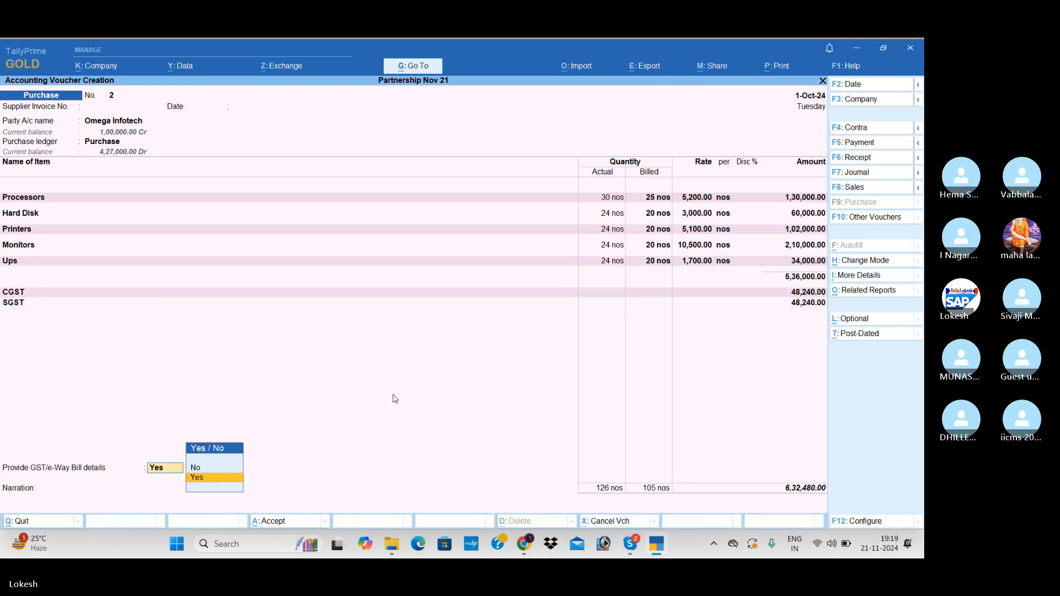
key("Up")
key("Return")
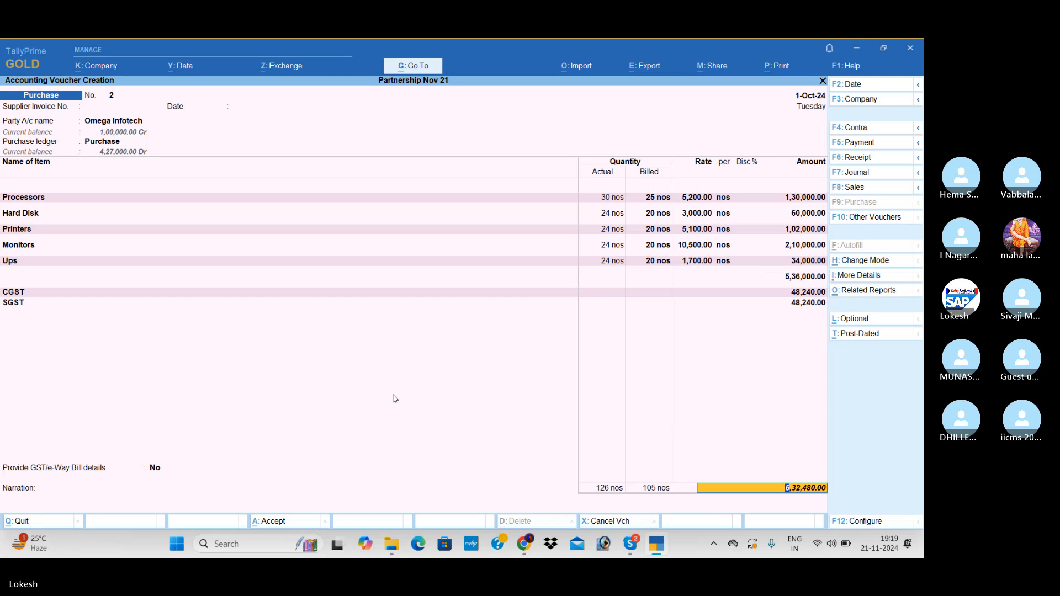
key("Return")
key("Return")
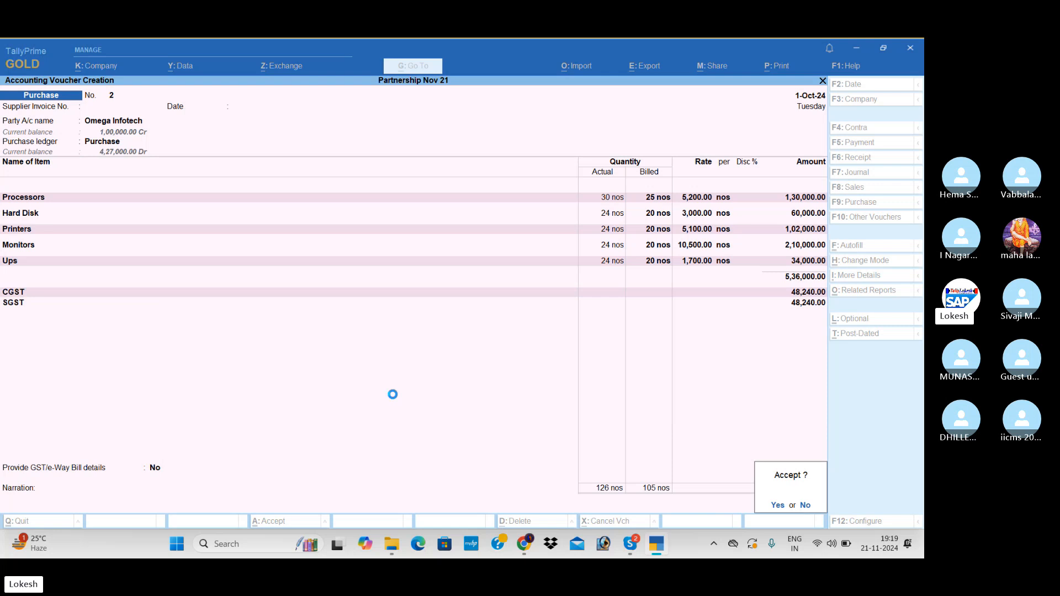
key("Return")
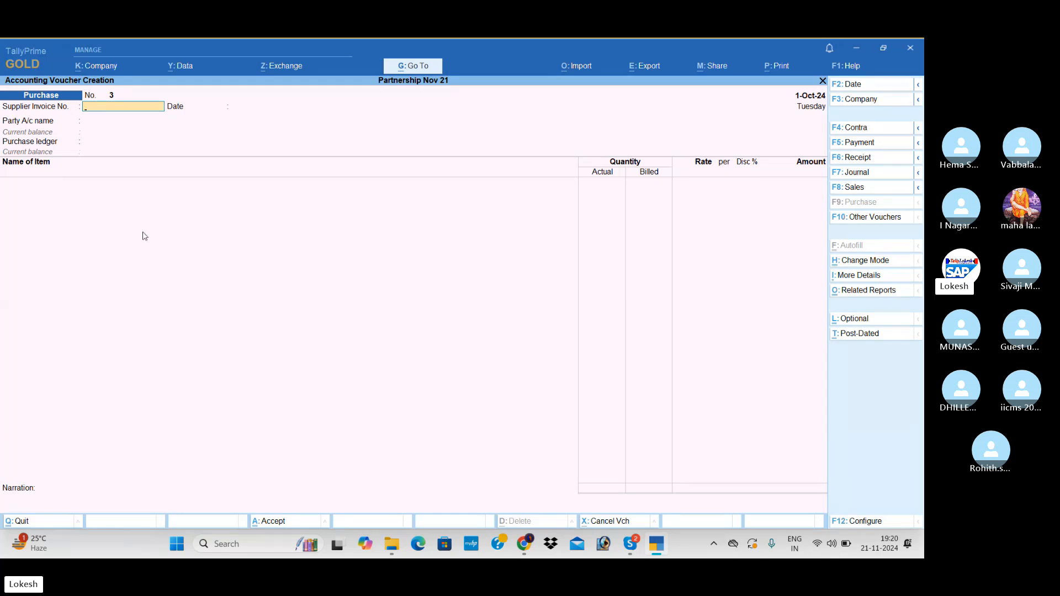
Switch to a journal voucher and create a new ledger named Interest Paid for the debit line.
left_click(884, 146)
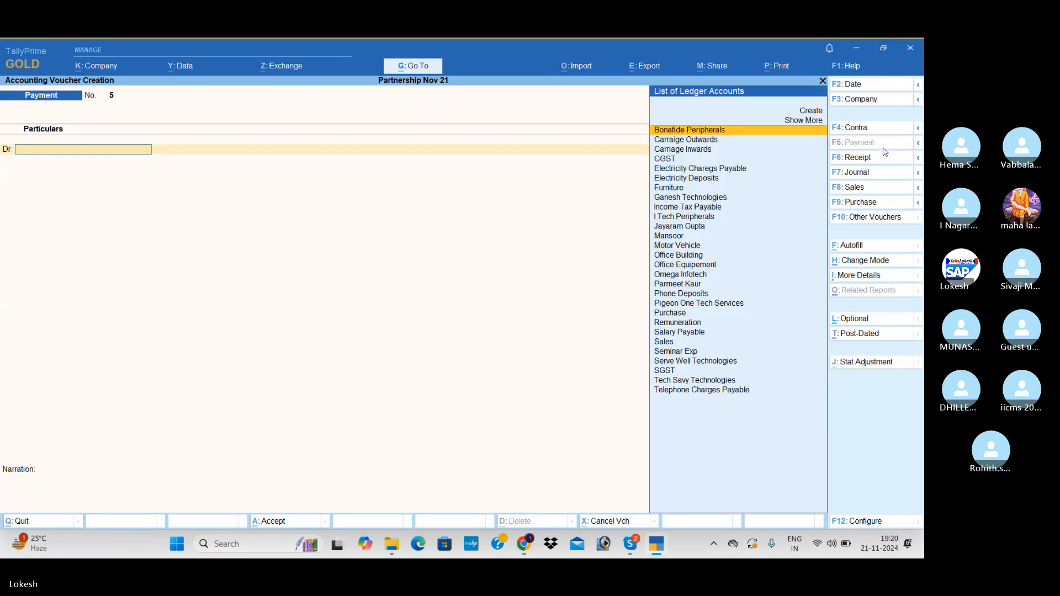
left_click(881, 172)
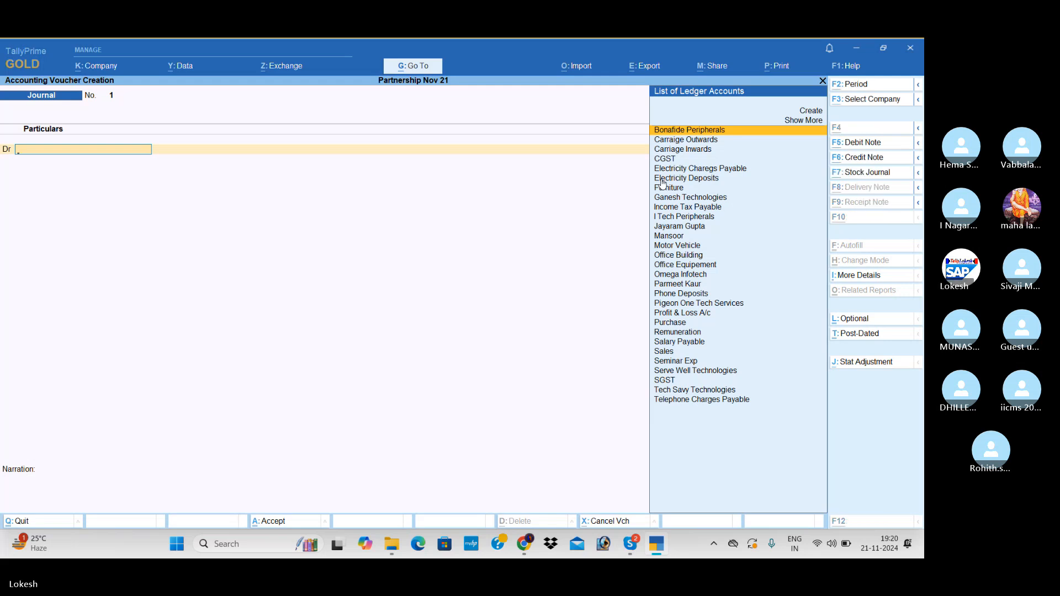
key("alt+c")
type("Interes")
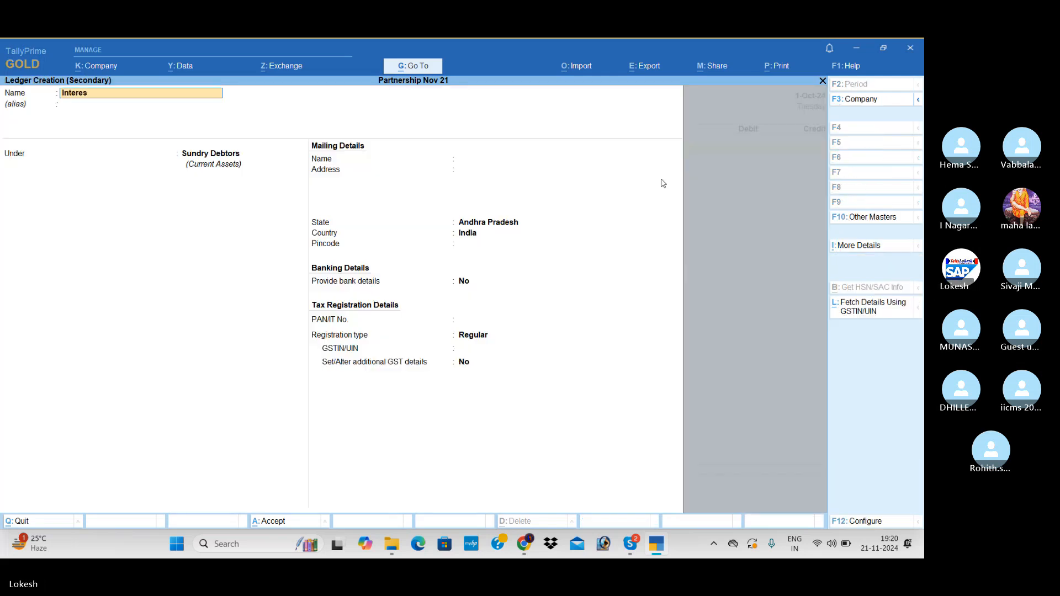
type("t Paid")
key("Return")
Place the Interest Paid ledger under Indirect Expenses, keep the default GST details and save it.
key("Return")
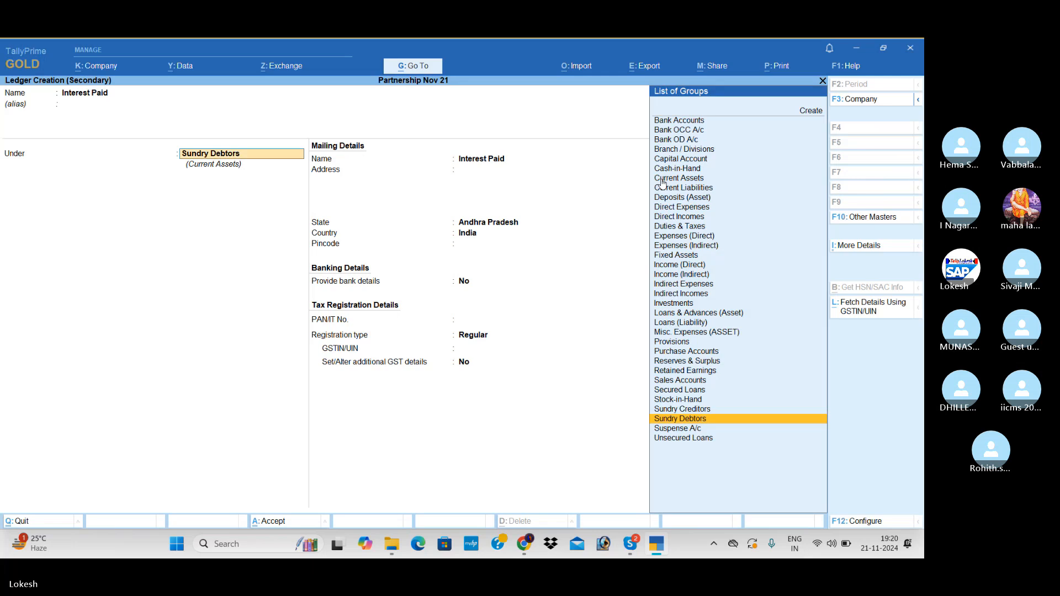
type("Ind")
key("Return")
key("Return")
key("Return")
key("Return")
key("Return")
key("Return")
key("Return")
key("Return")
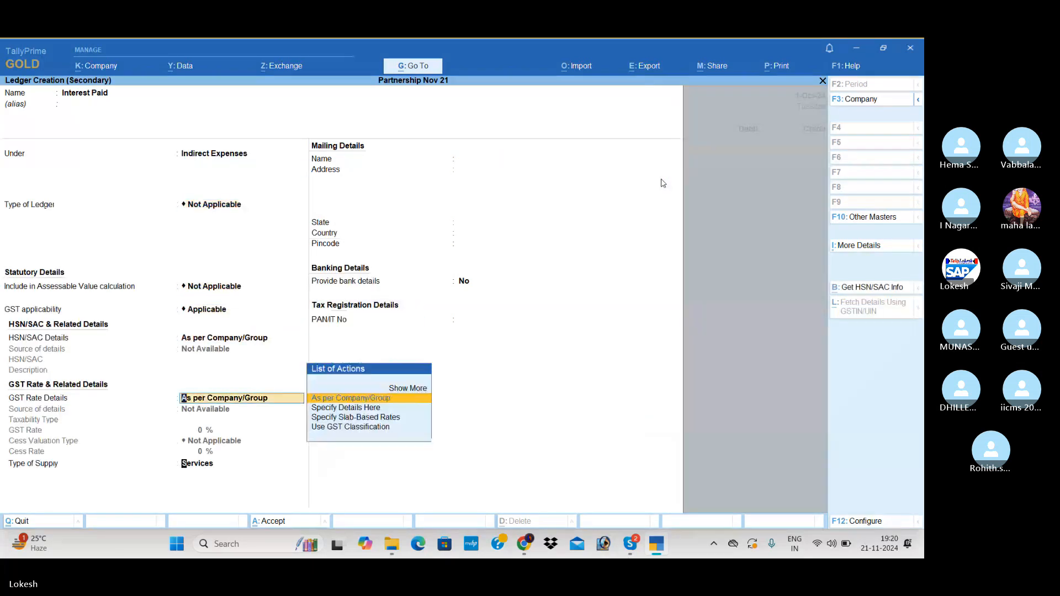
Debit Interest Paid with 3,632 in the journal voucher.
key("Return")
key("Return")
key("Return")
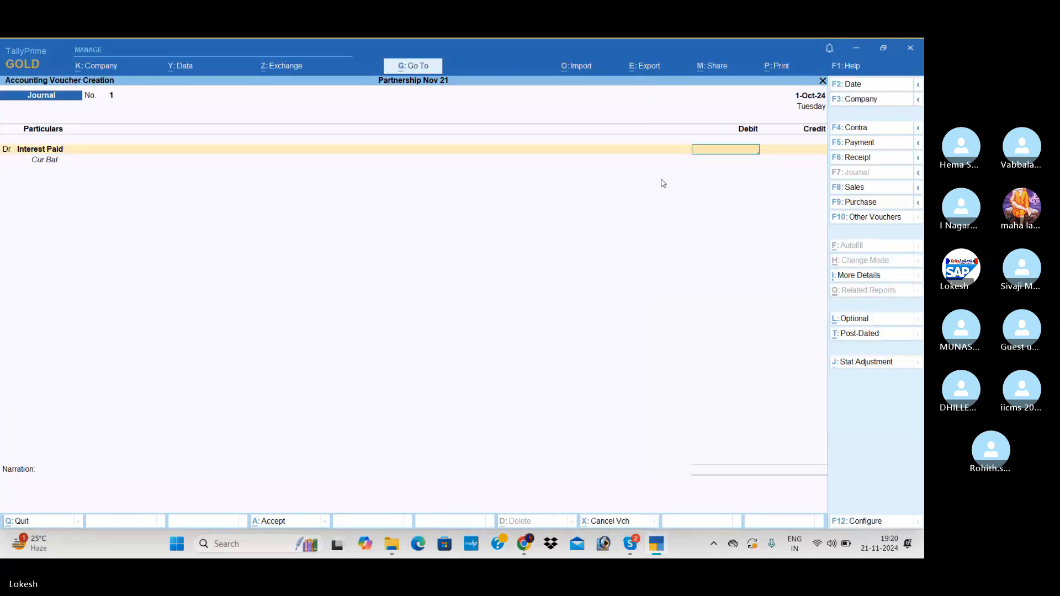
type("3632")
key("Return")
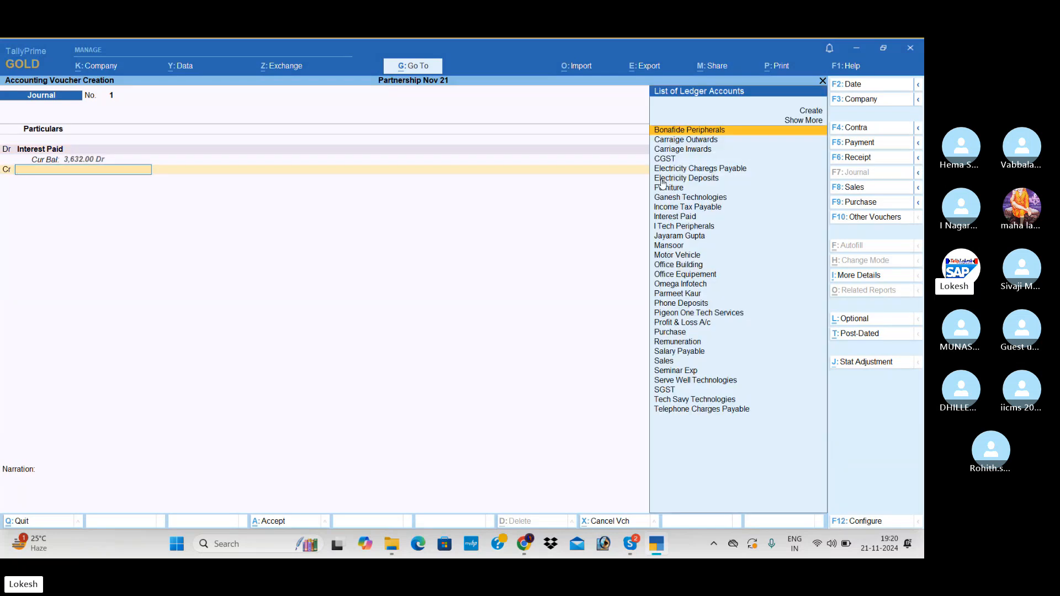
Credit Bonafide Peripherals with 3,632 and save the journal voucher without a narration.
type("b")
key("Return")
key("Return")
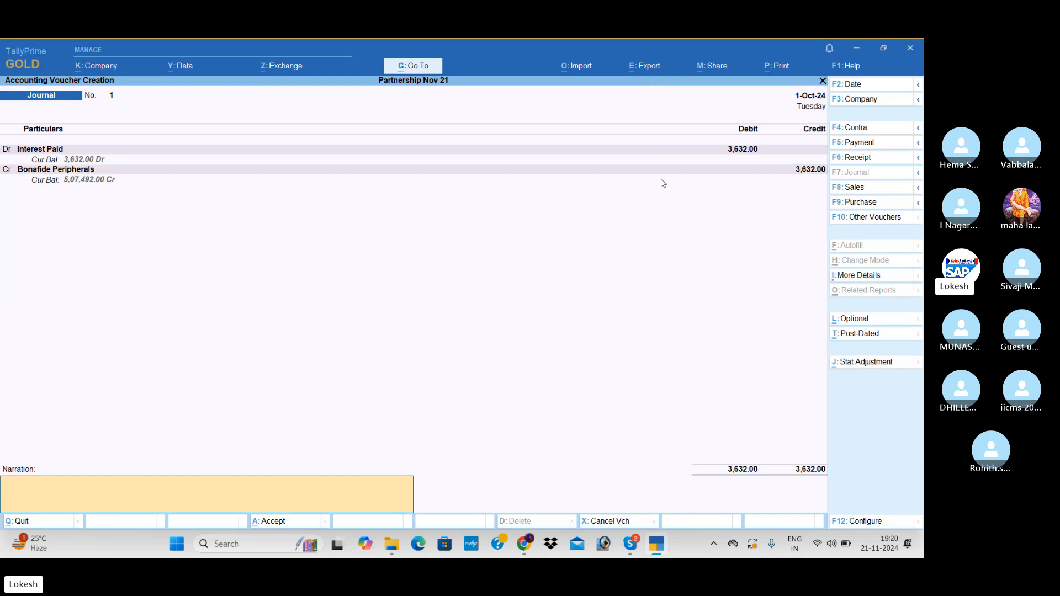
key("Return")
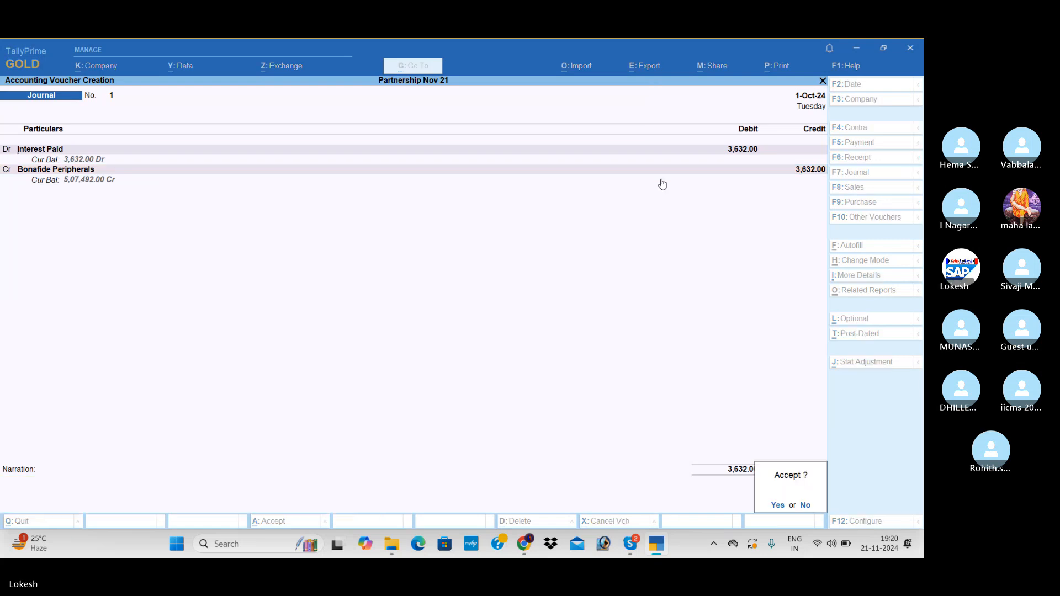
key("Return")
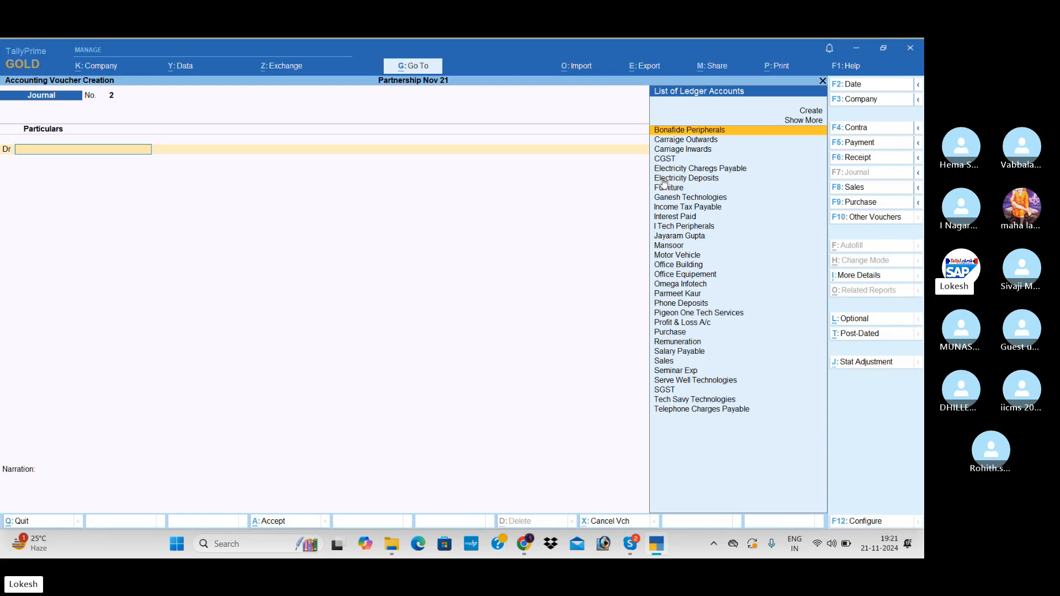
Create a ledger named Interest on Capital for the debit line, under Indirect Expenses, and save it with the default details.
key("alt+c")
type("Inte")
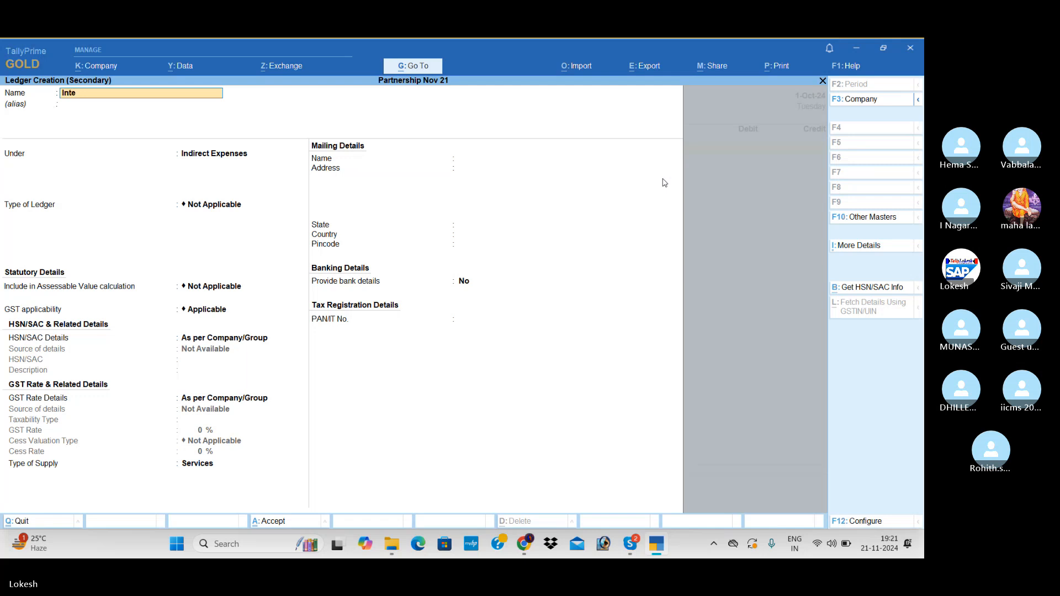
type("rest on Ca")
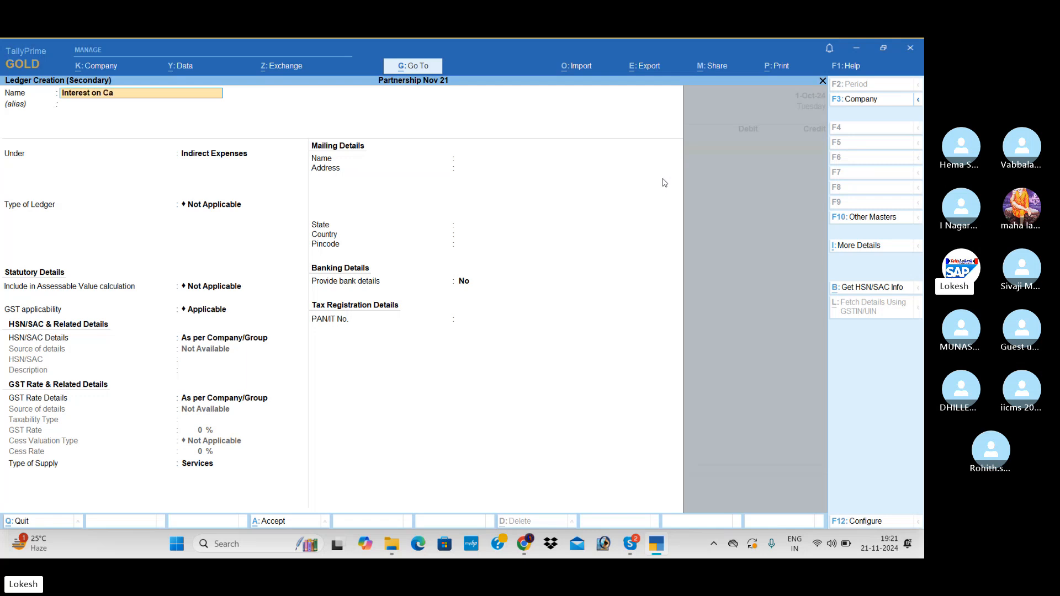
type("pital")
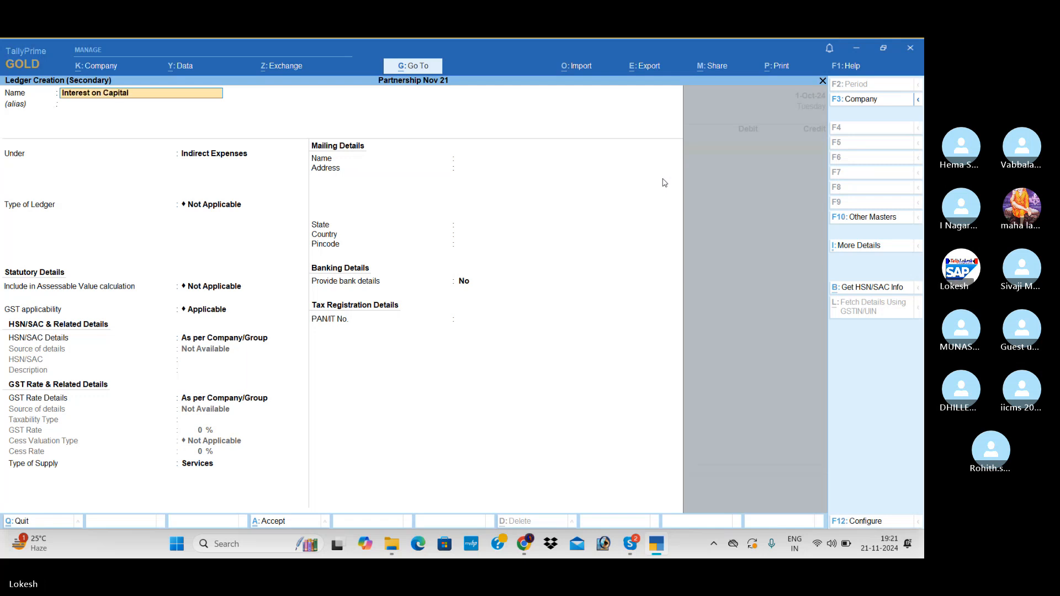
key("Return")
key("Return")
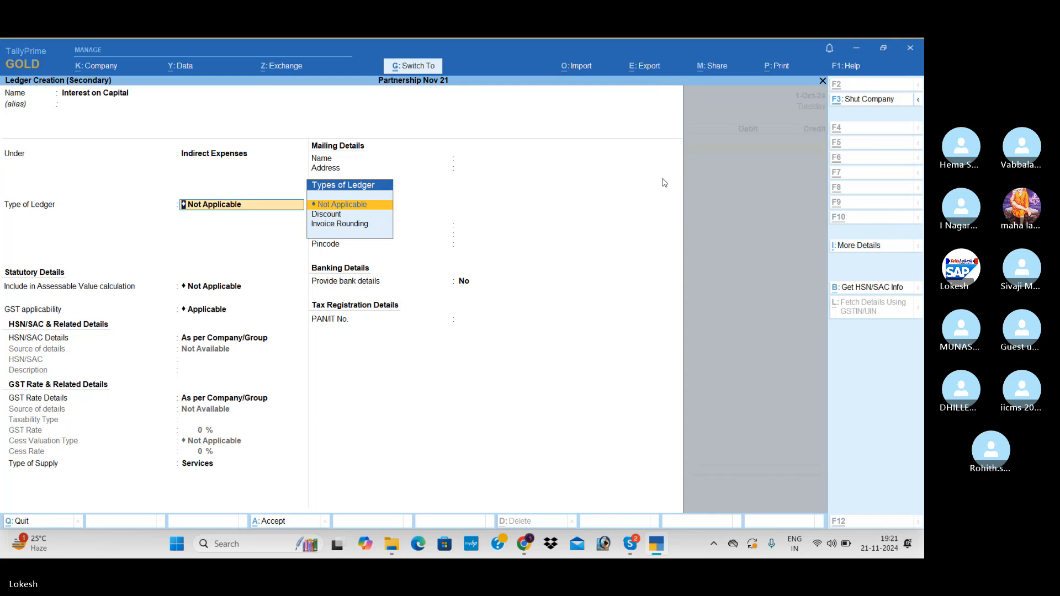
key("ctrl+a")
Debit Interest on Capital with 36,000 and credit the first partner's ledger with 18,000.
type("36000")
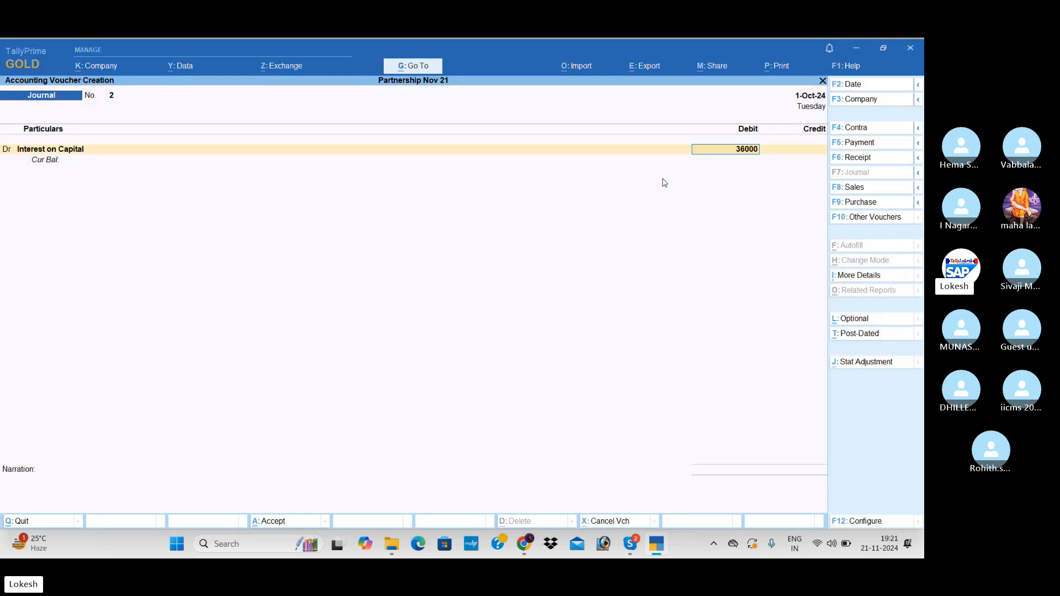
key("Return")
type("Man")
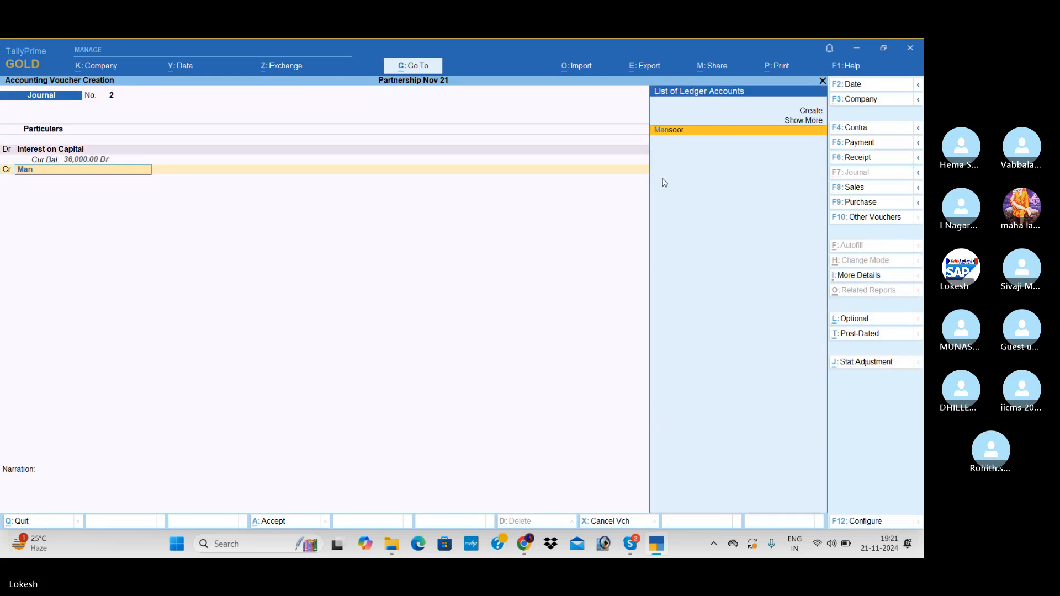
key("Return")
key("BackSpace")
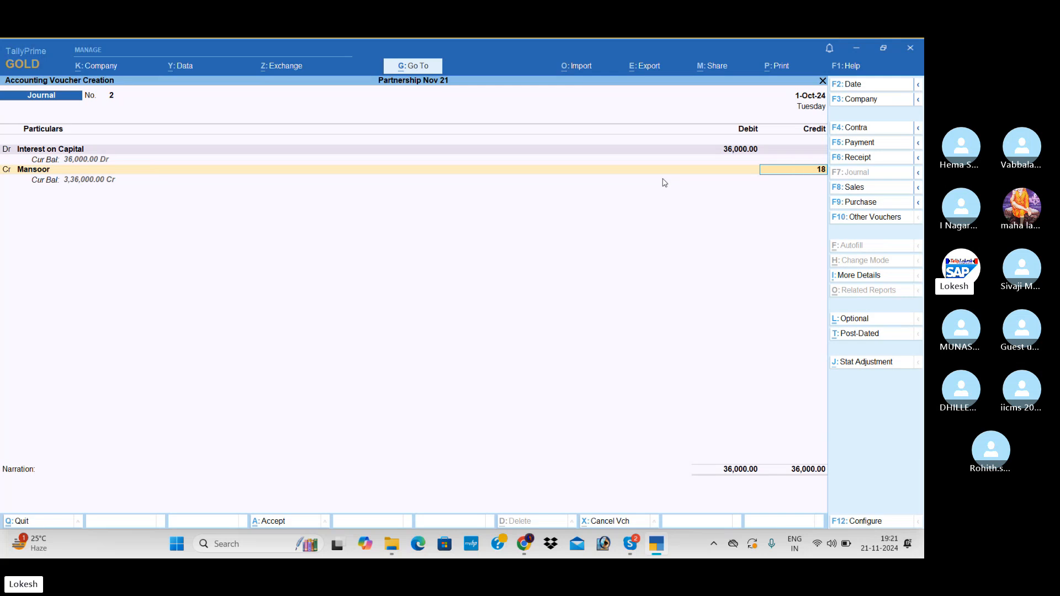
type("18000")
key("Return")
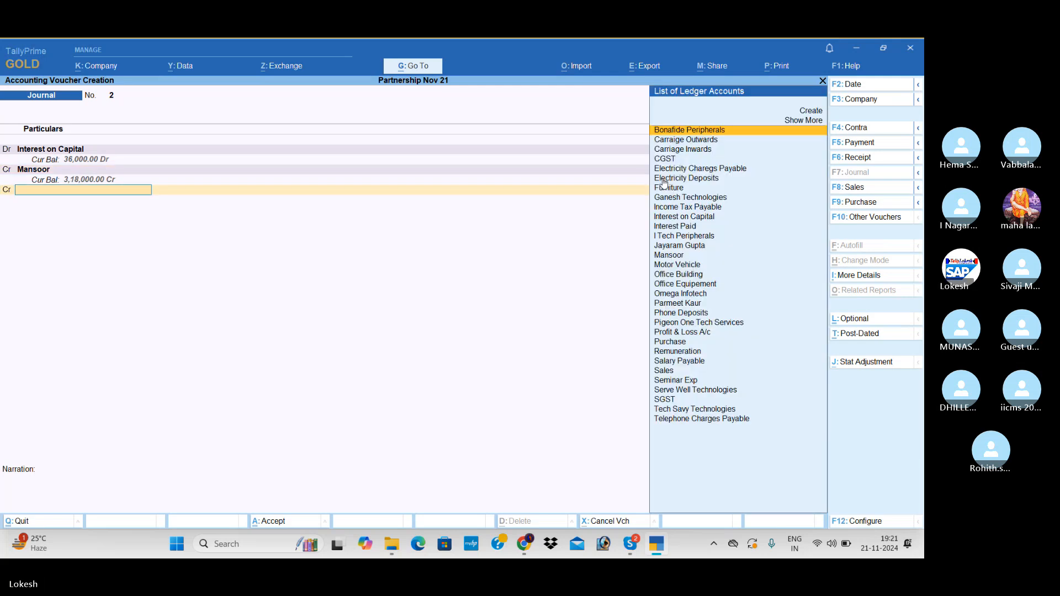
Credit the second partner's ledger with 18,000 and save the interest on capital journal without a narration.
type("Jay")
key("Return")
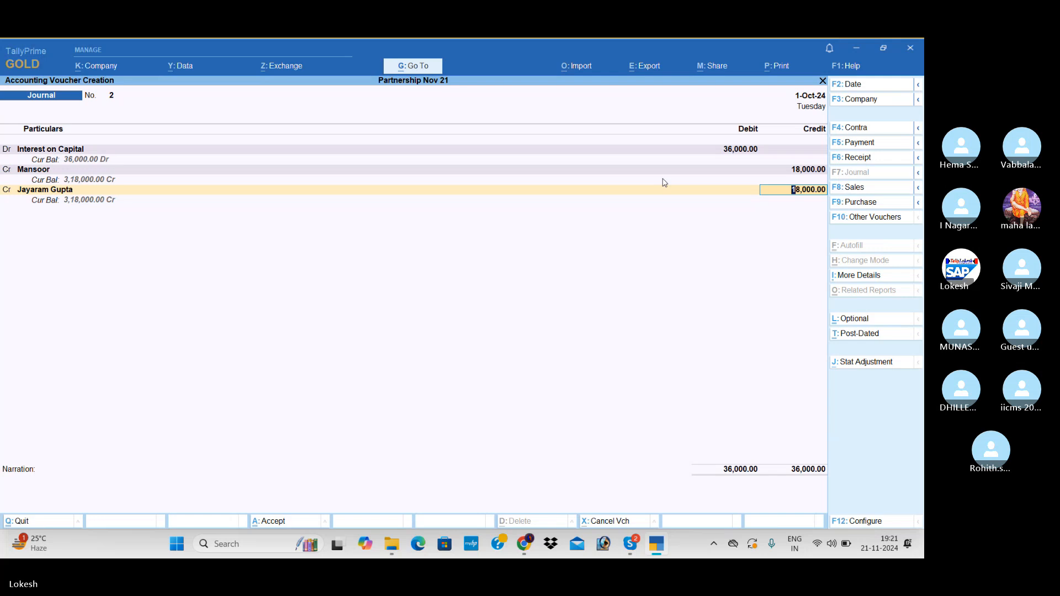
key("Return")
key("Return")
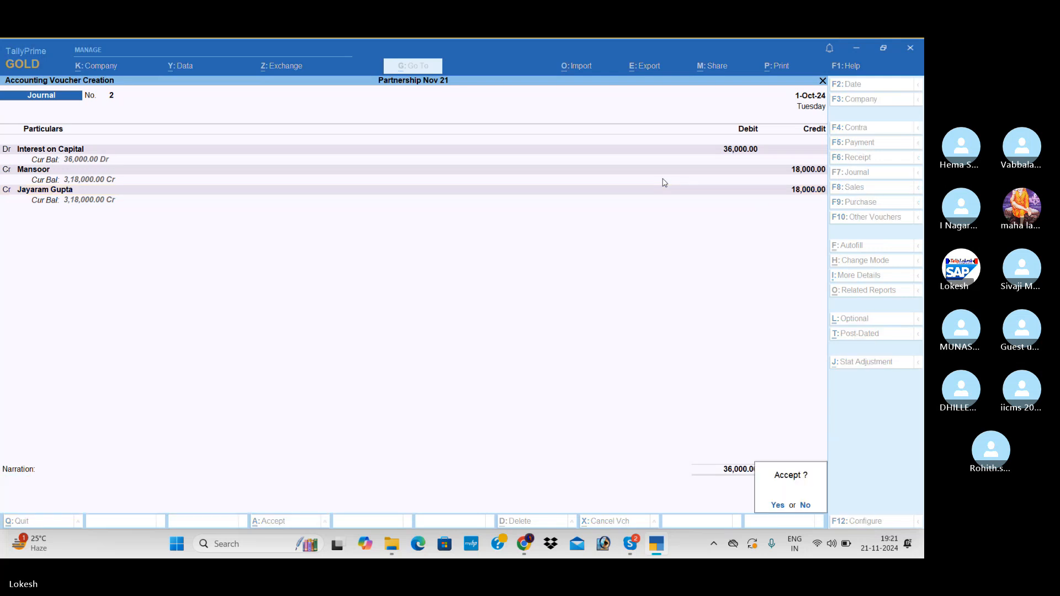
key("Return")
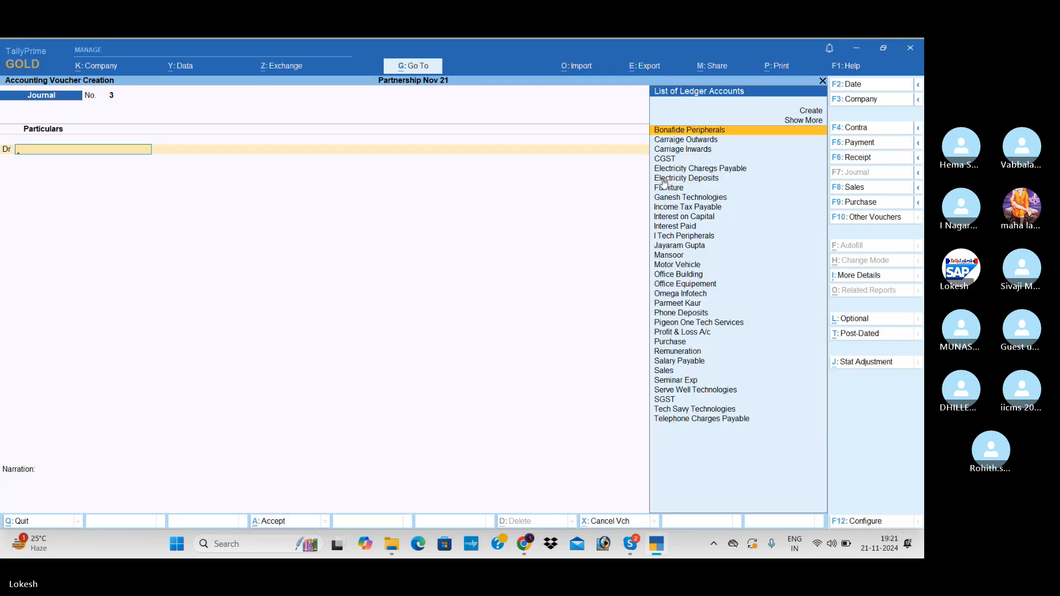
Create a ledger named Depreciation under Indirect Expenses for the debit line of the new journal and save it with the default details.
key("alt+c")
type("Dep")
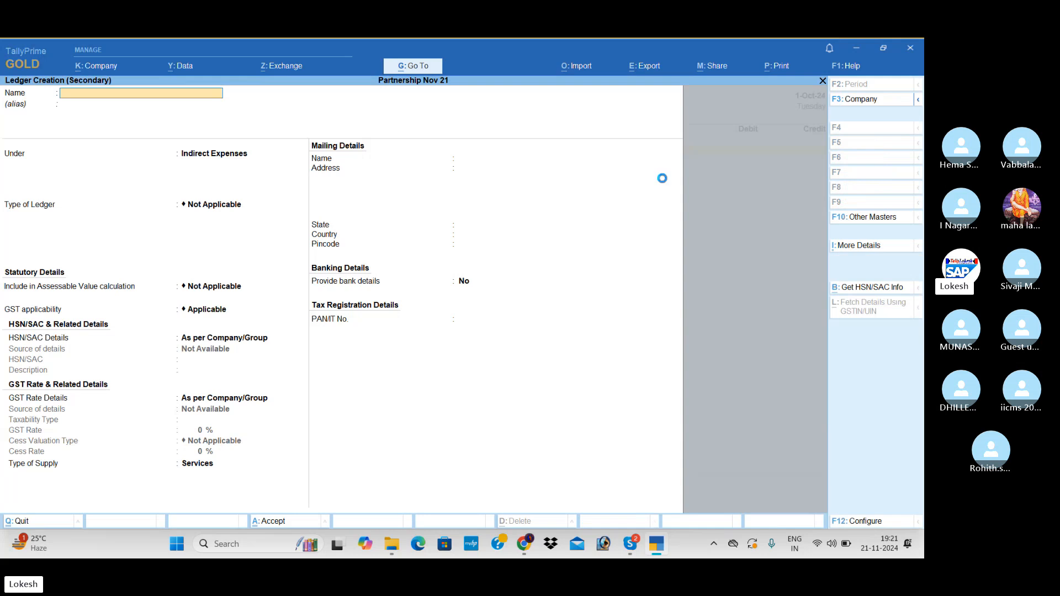
type("reciation")
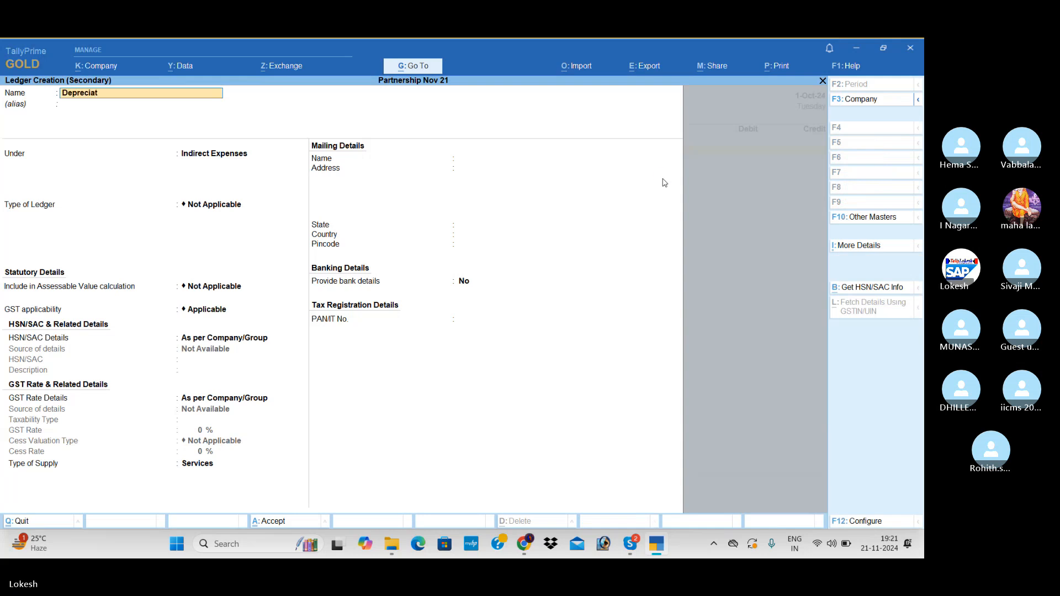
key("Return")
key("Return")
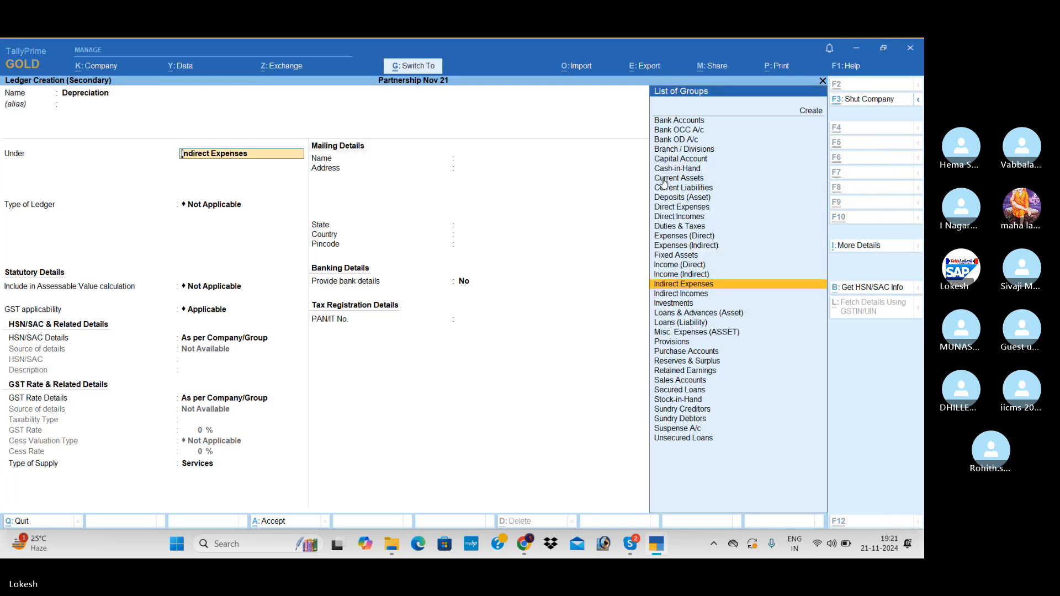
key("ctrl+a")
Debit Depreciation with 48,250 and credit Furniture with 2,500.
type("48")
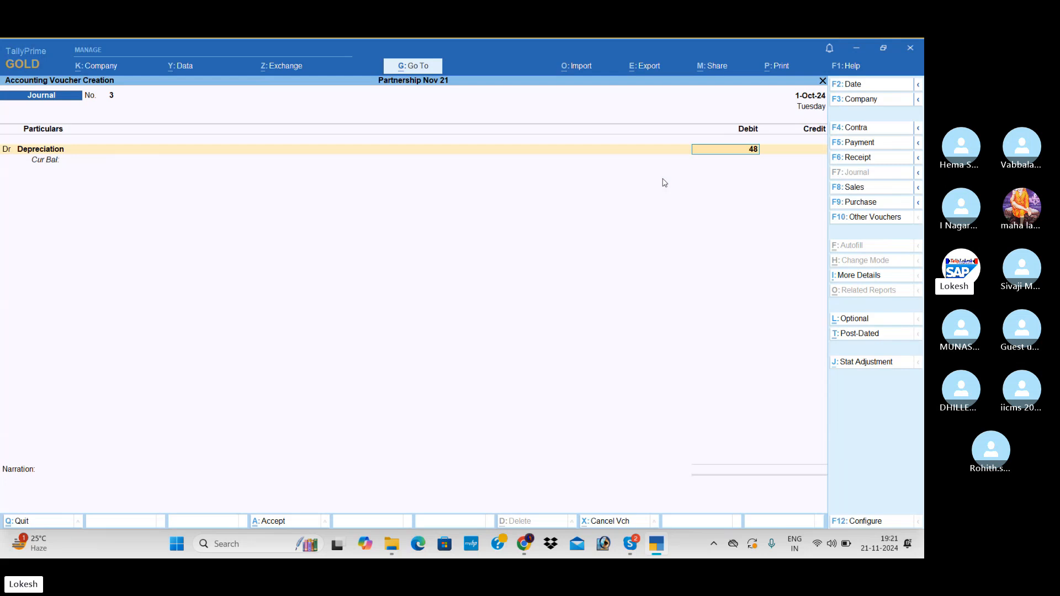
type(",250")
key("Return")
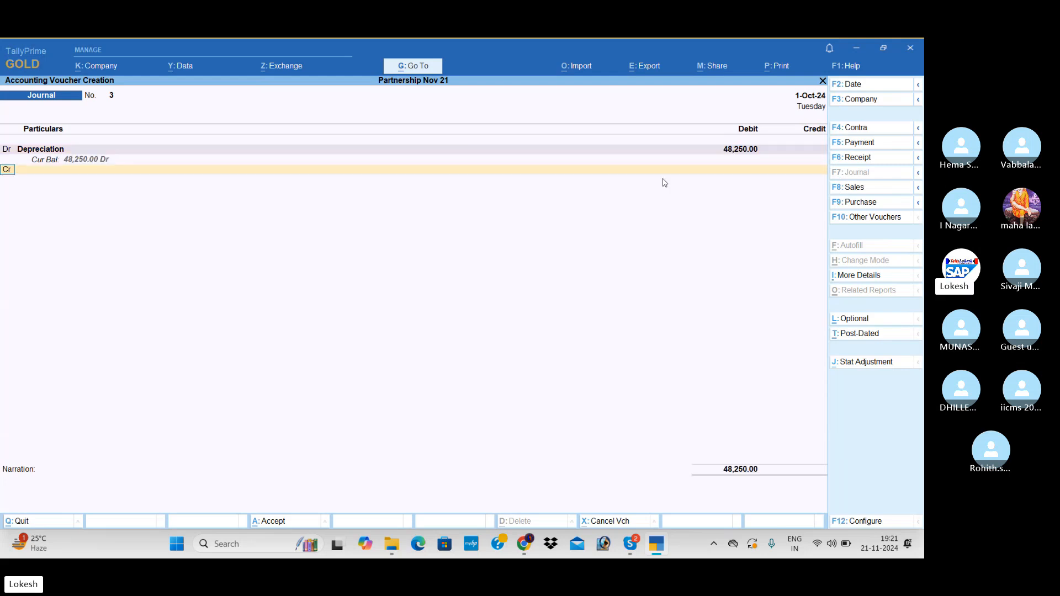
type("f")
key("Return")
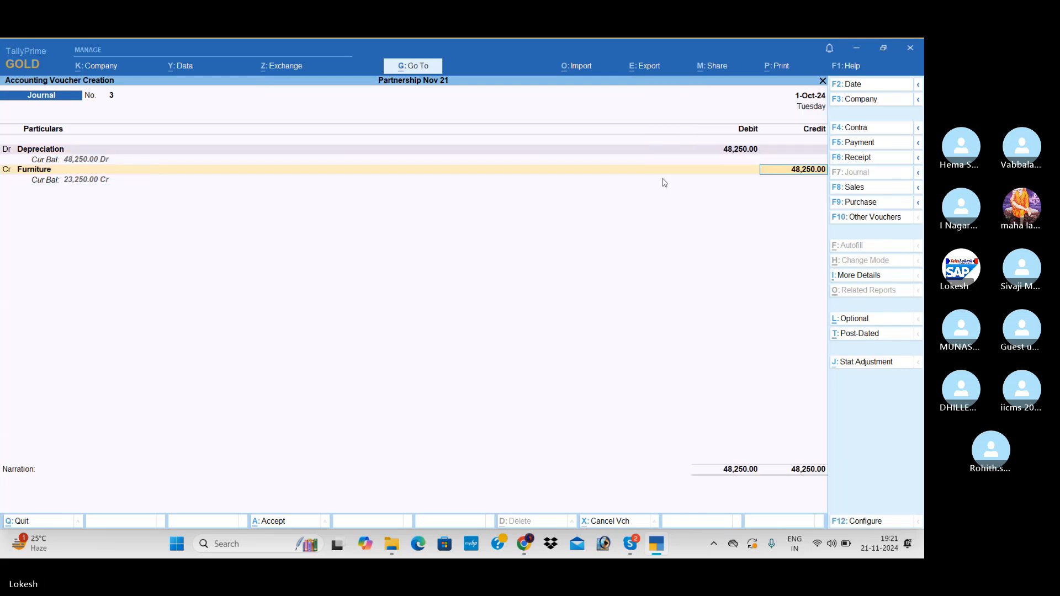
type("2500")
key("Return")
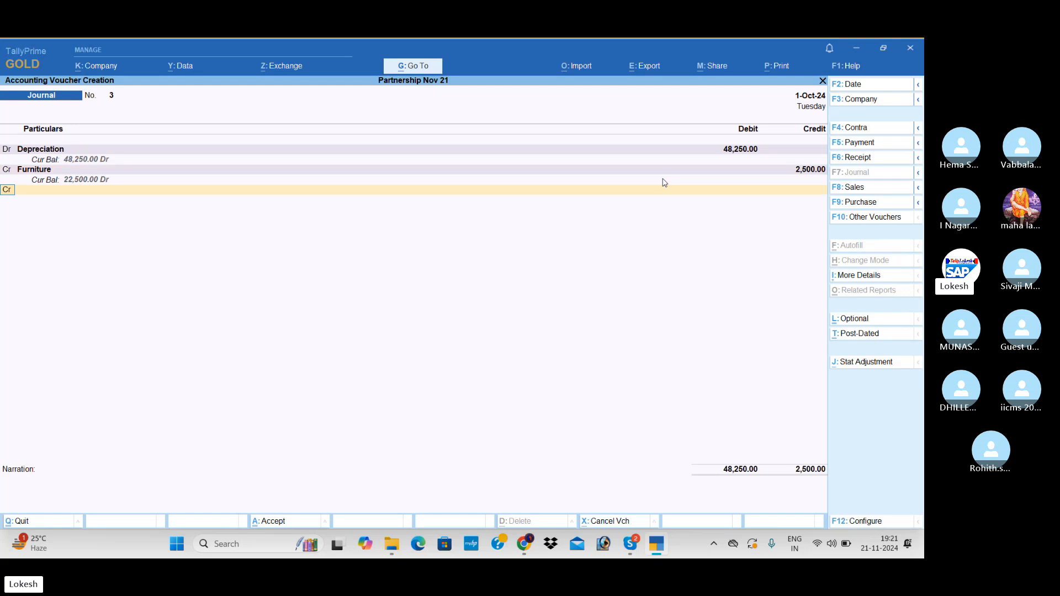
Credit Motor Vehicle with 15,000 in the depreciation journal.
type("Mo")
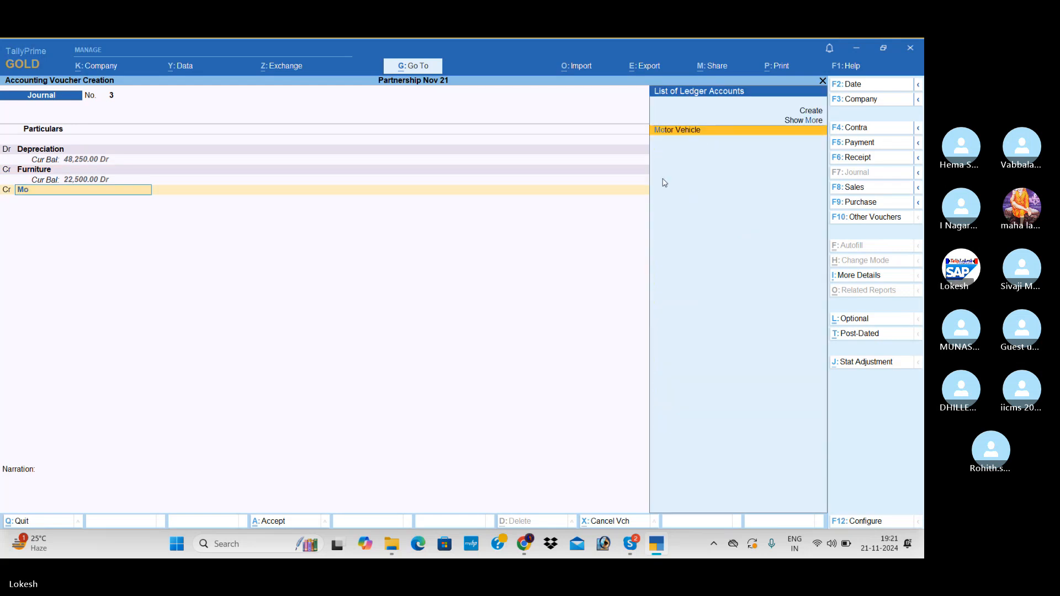
key("Return")
type("15000")
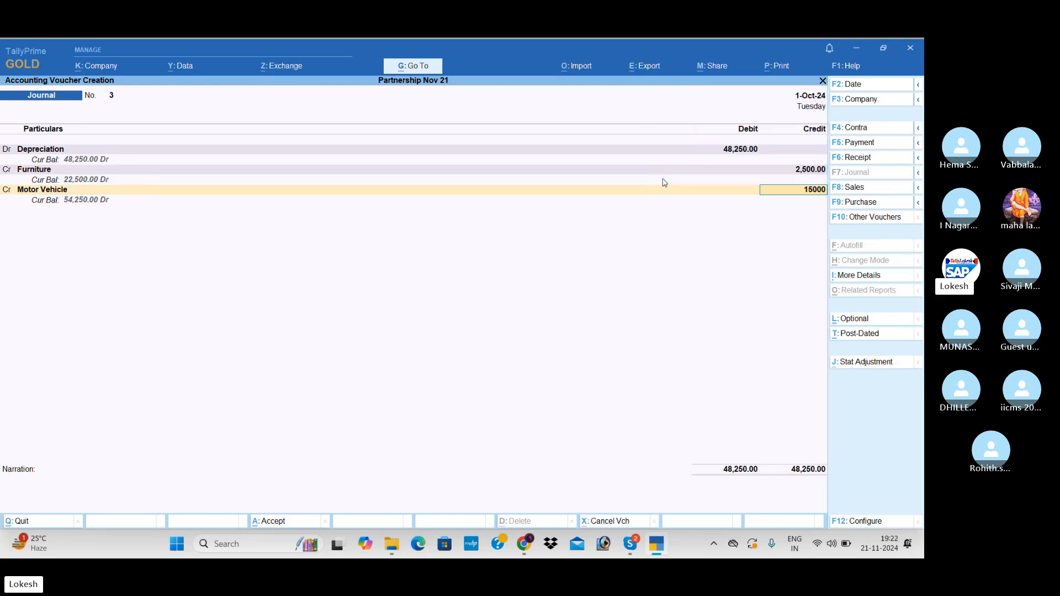
key("Return")
Credit Office Equipement with 5,750 in the depreciation journal.
key("Return")
type("Of")
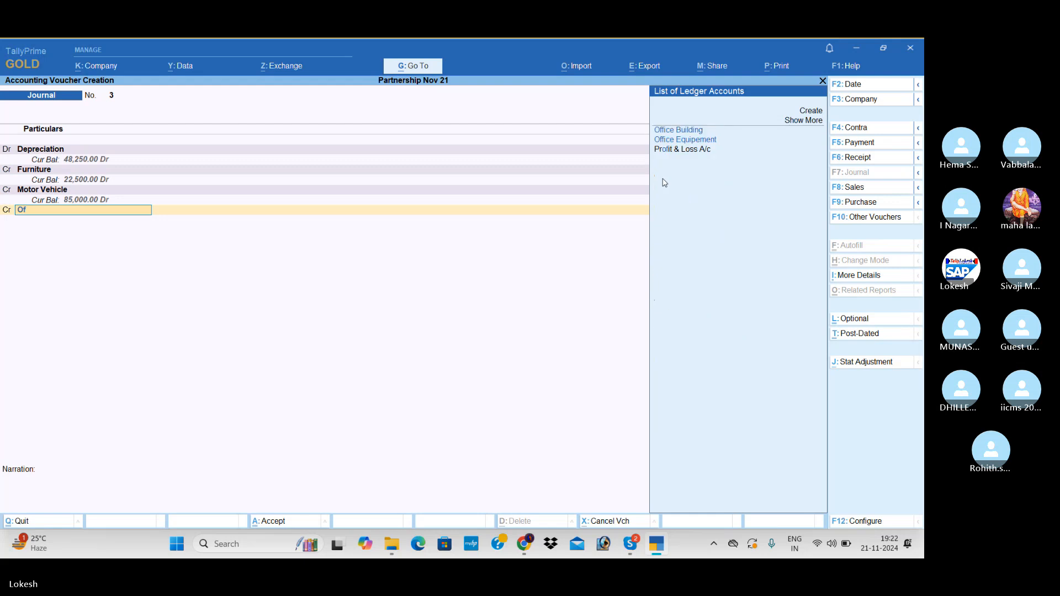
key("Down")
key("Return")
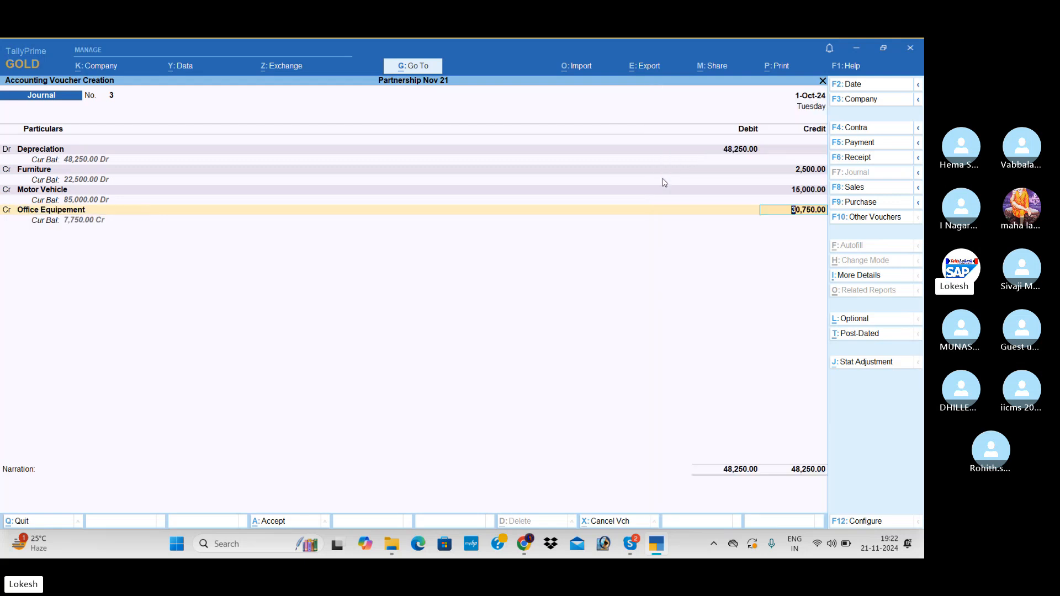
type("5750")
key("Return")
key("Return")
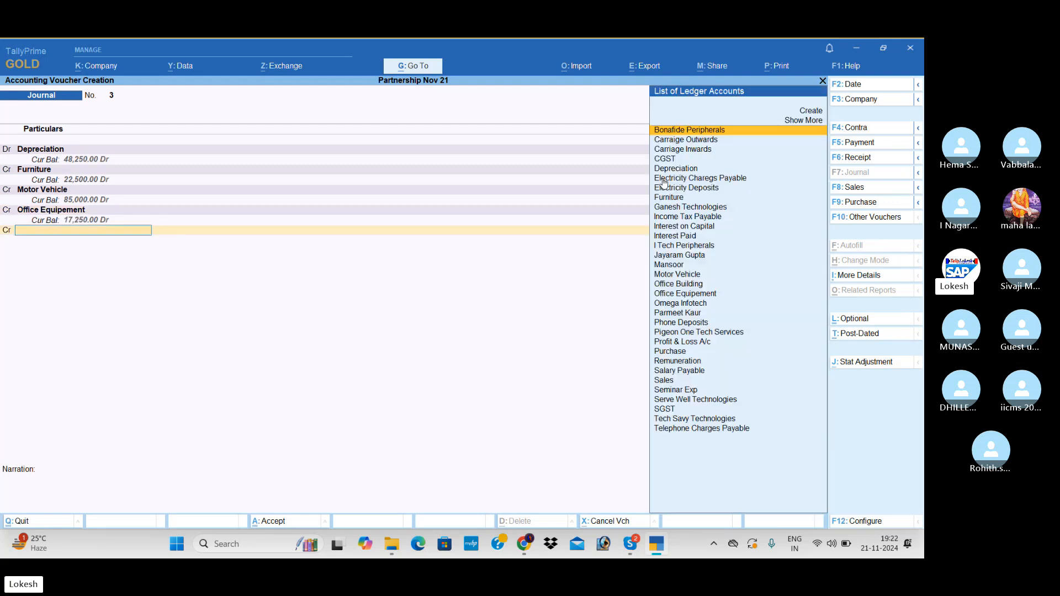
Credit Office Building with the remaining 25,000 and save the depreciation journal without a narration.
type("Of")
key("Down")
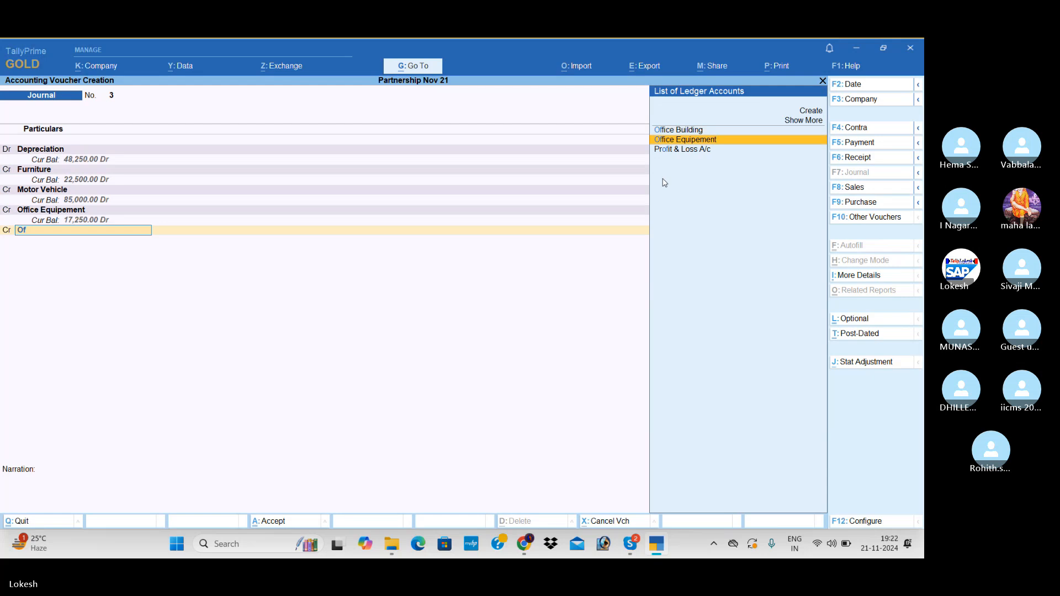
key("Return")
key("BackSpace")
key("Up")
key("Return")
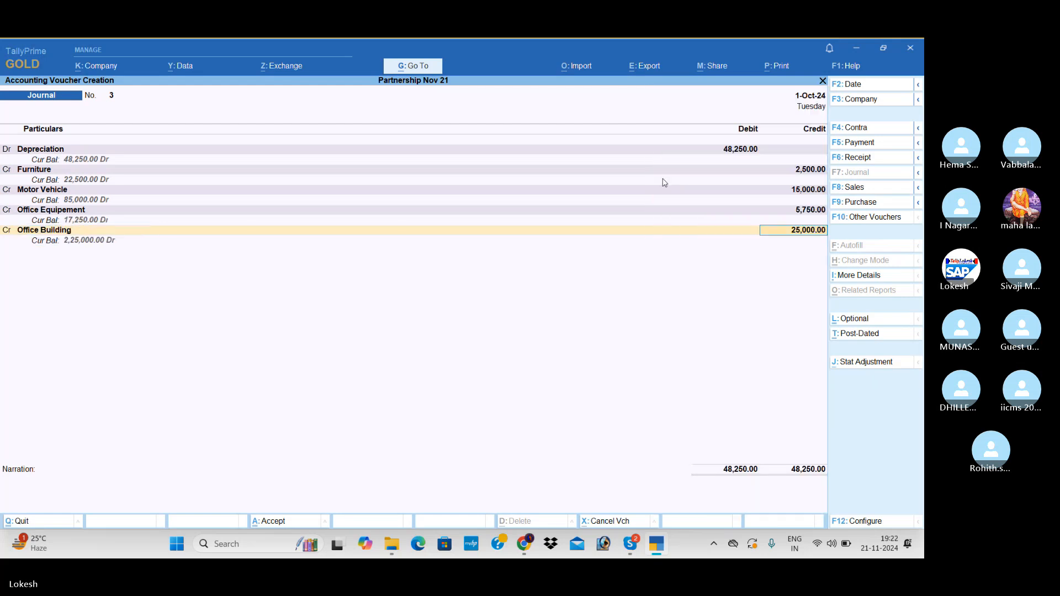
key("Return")
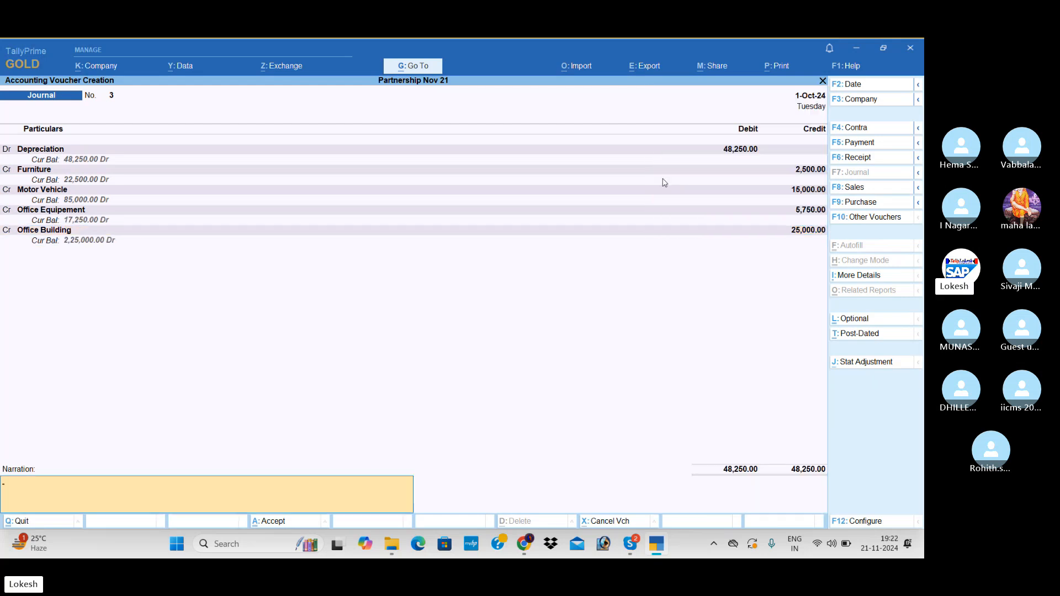
key("Return")
Choose Profit & Loss A/c as the debit ledger of the new journal and calculate 5263.75/2 in the built-in calculator.
key("Return")
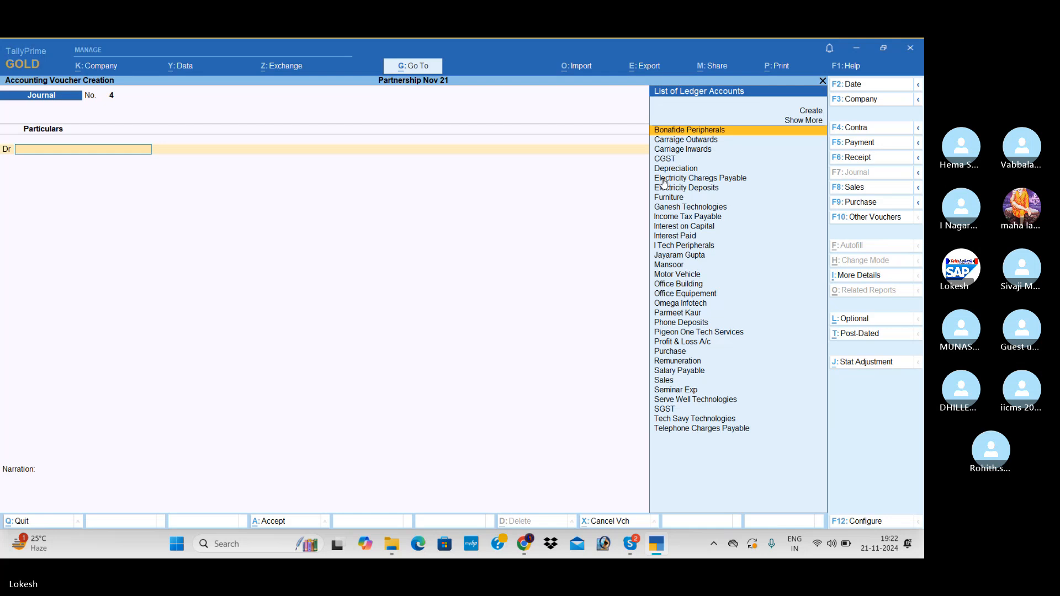
type("Pr")
key("Return")
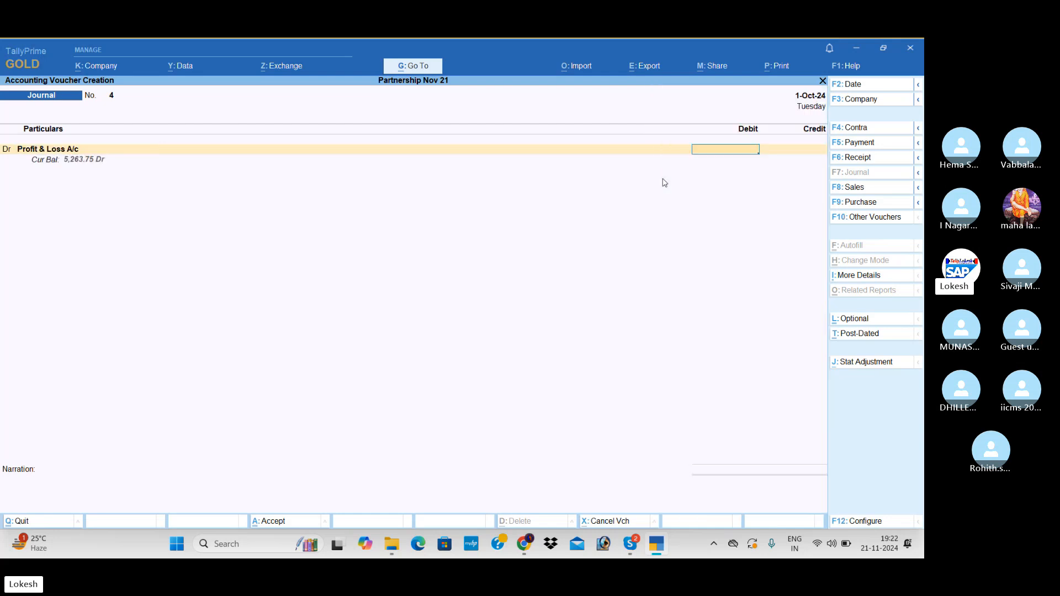
key("ctrl+n")
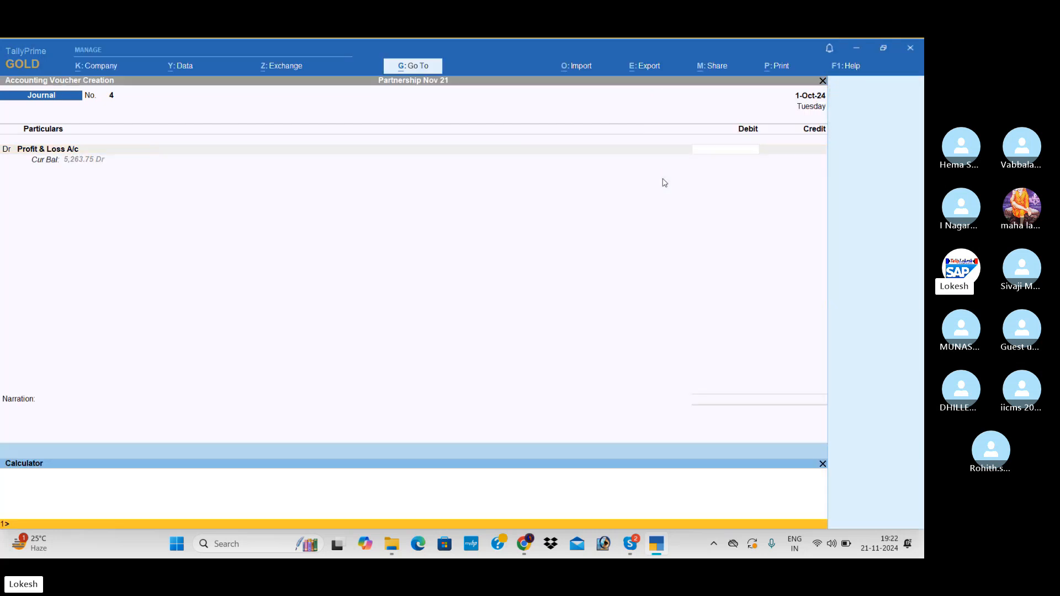
type("5263.75/2")
key("Return")
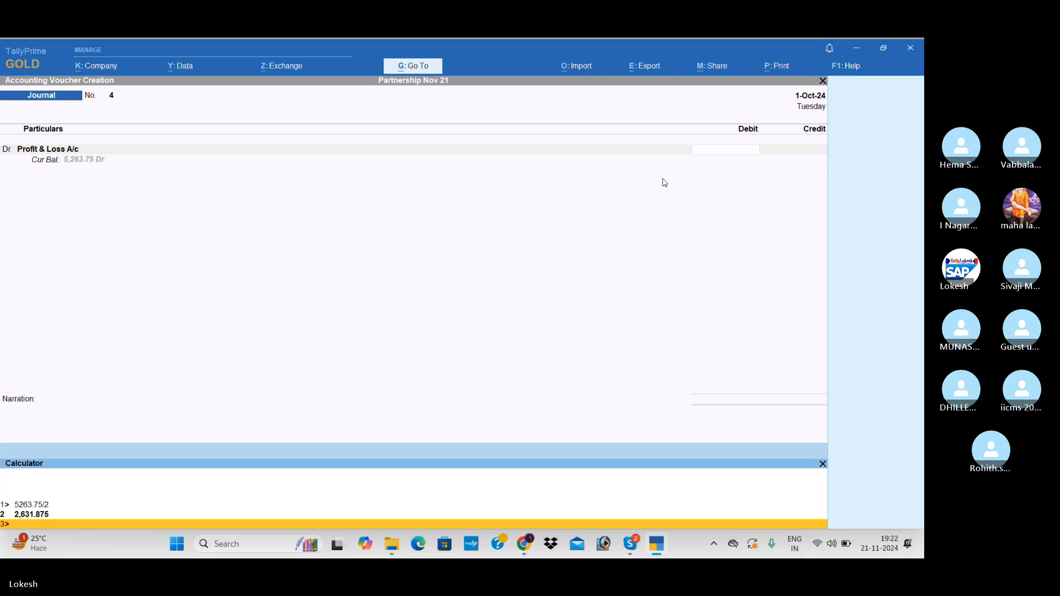
Debit Profit & Loss A/c with 5,263.75 in the journal voucher.
left_click(739, 154)
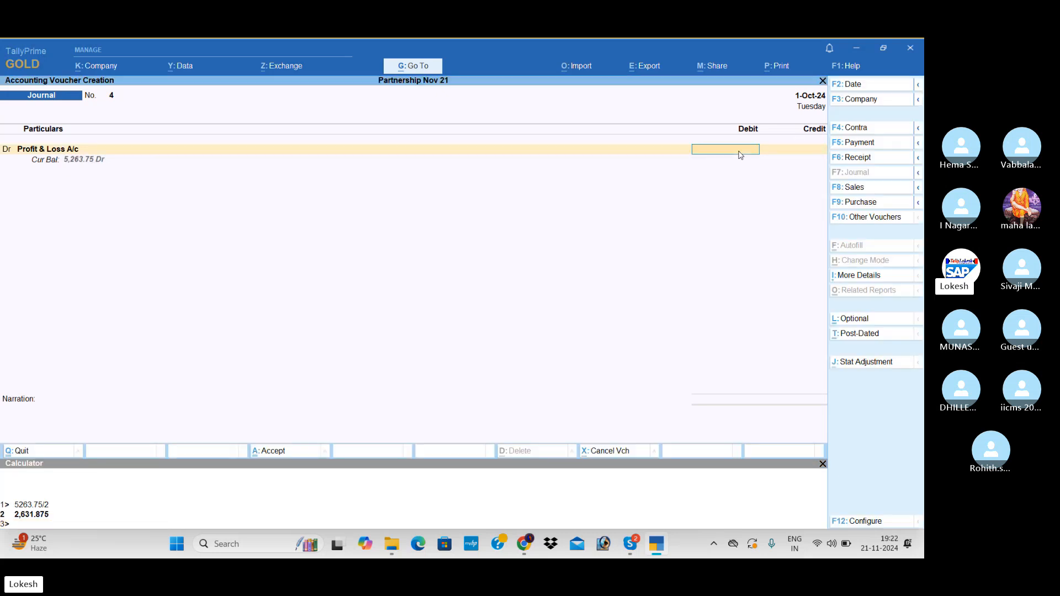
type("5263.75")
key("Return")
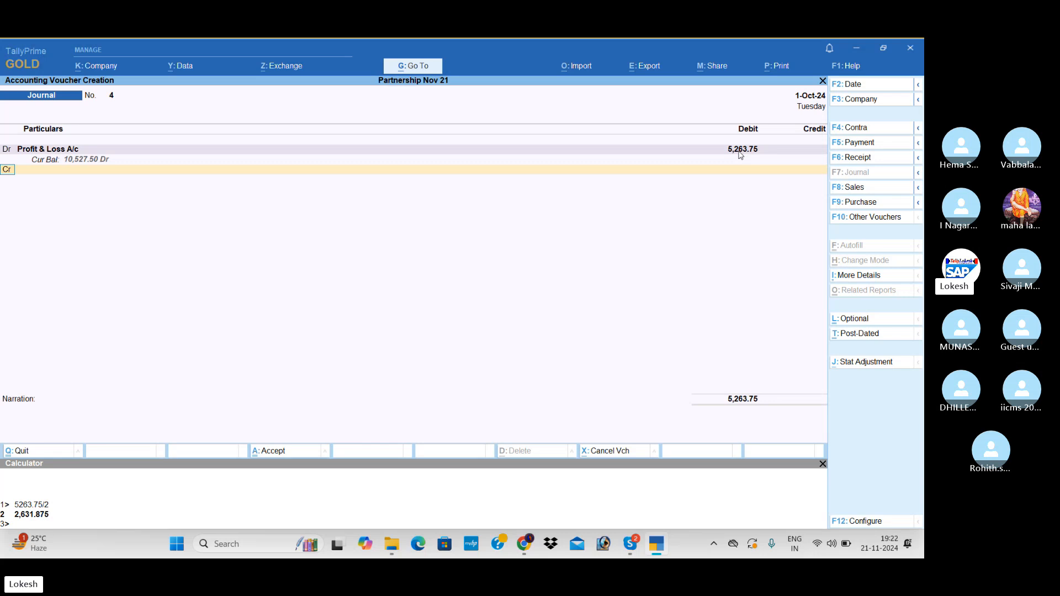
Credit the second partner's ledger with a half share of 2,631.88.
key("Return")
type("Ja")
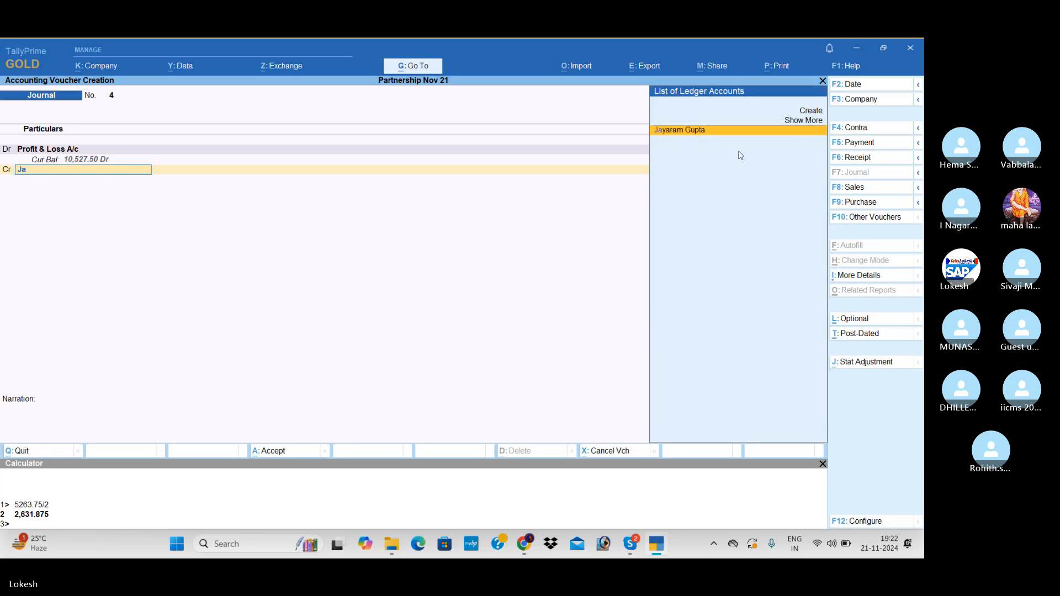
key("Return")
type("2,63")
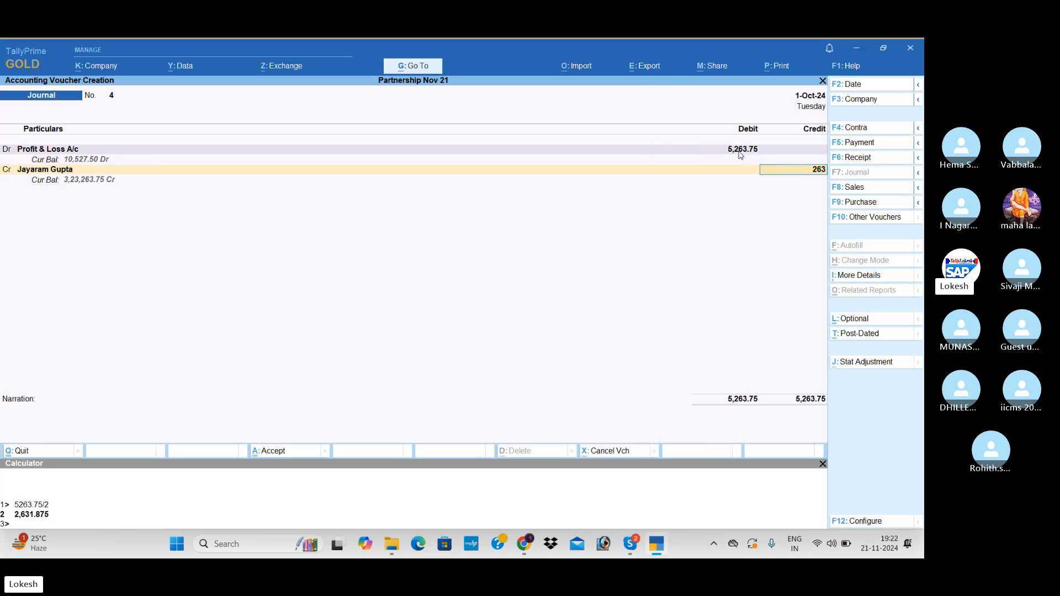
type("1.88")
key("Return")
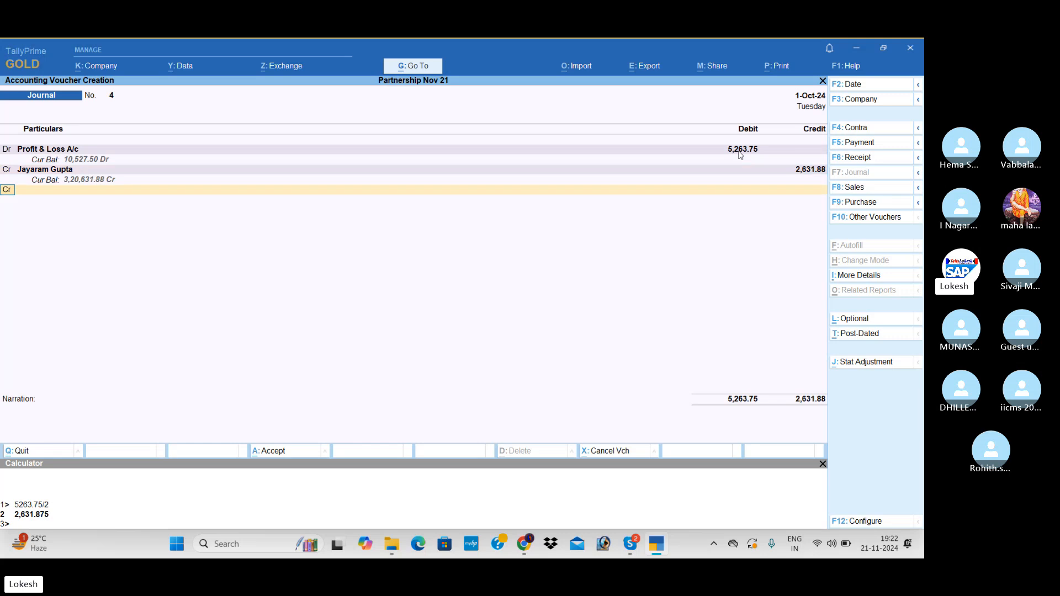
Credit the other partner's ledger with the remaining 2,631.87 and save the profit distribution journal without a narration.
key("Return")
type("Mansoor")
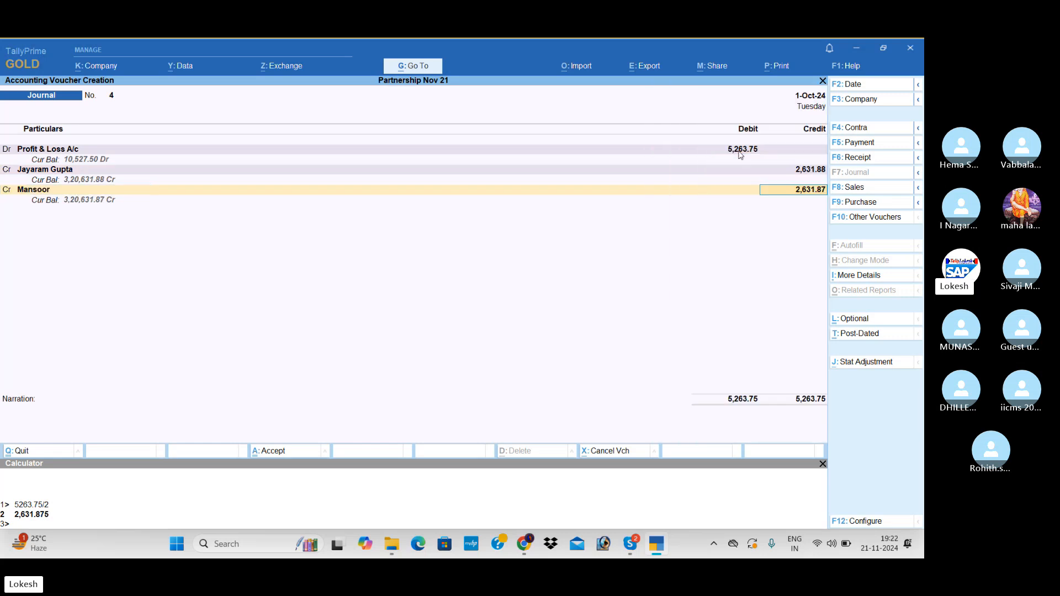
left_click(740, 151)
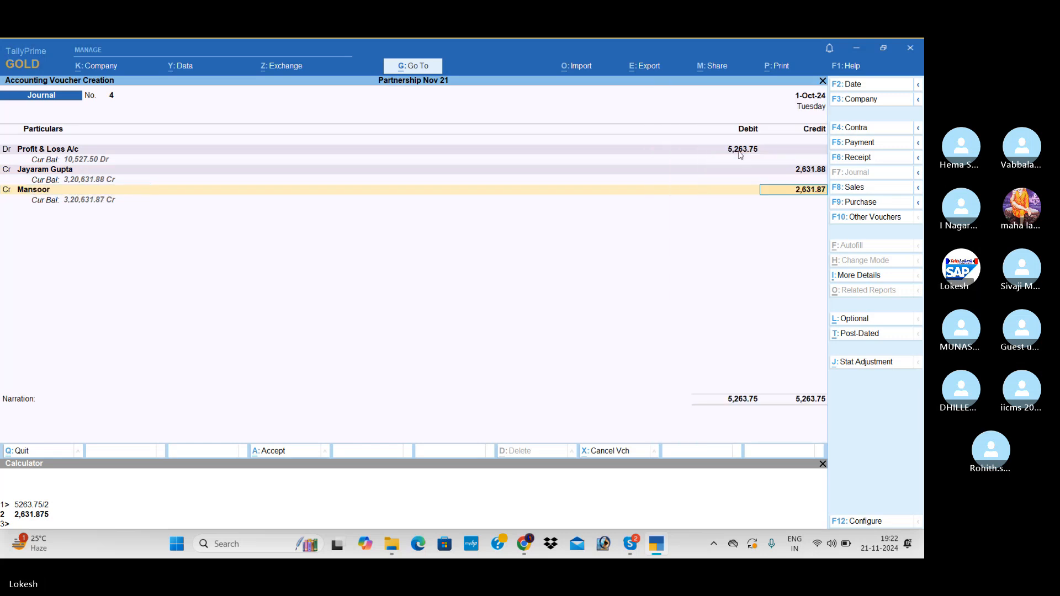
key("Return")
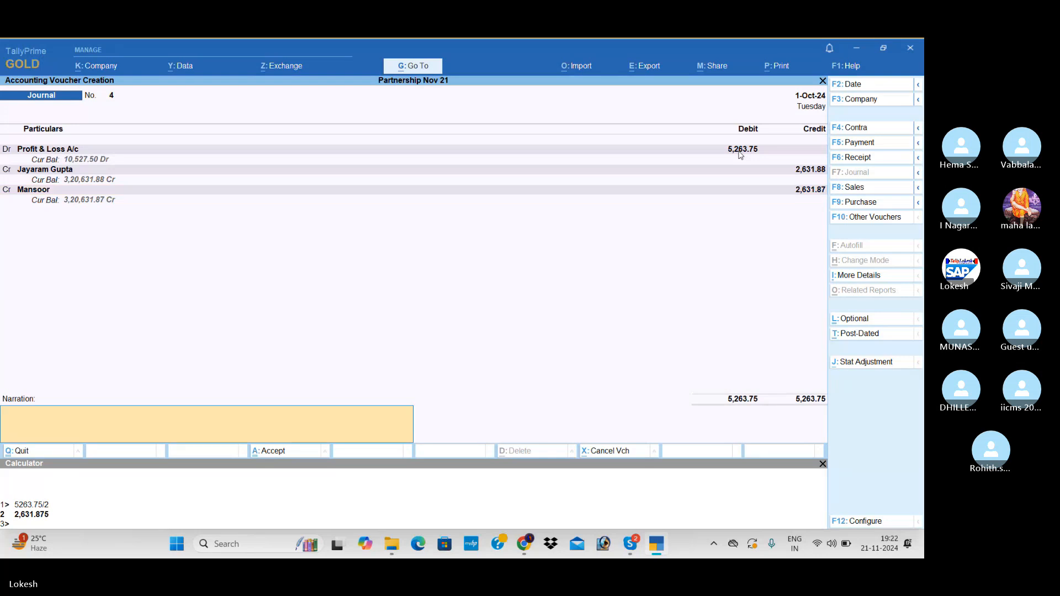
key("Return")
key("Return")
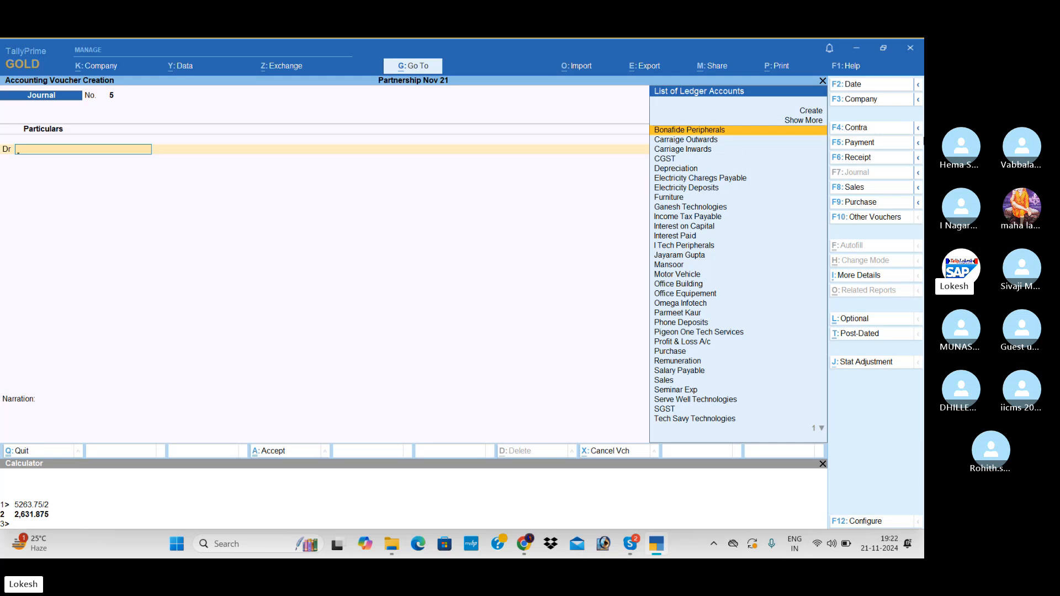
Close the calculator, leave voucher entry and view the Profit & Loss A/c report.
left_click(821, 465)
key("Escape")
key("y")
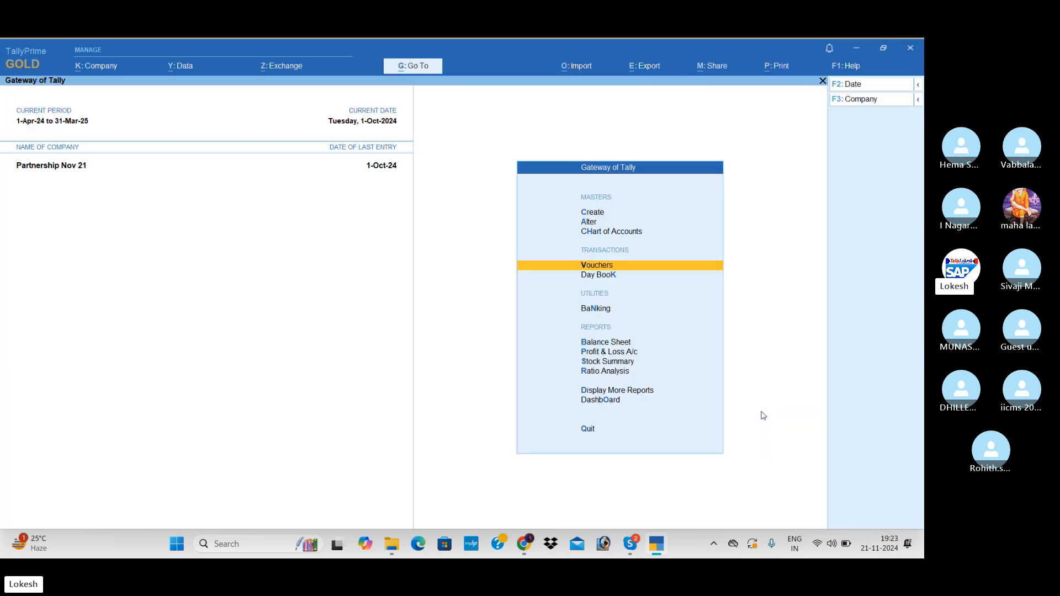
key("Down")
key("Down")
key("Down")
key("Down")
key("Return")
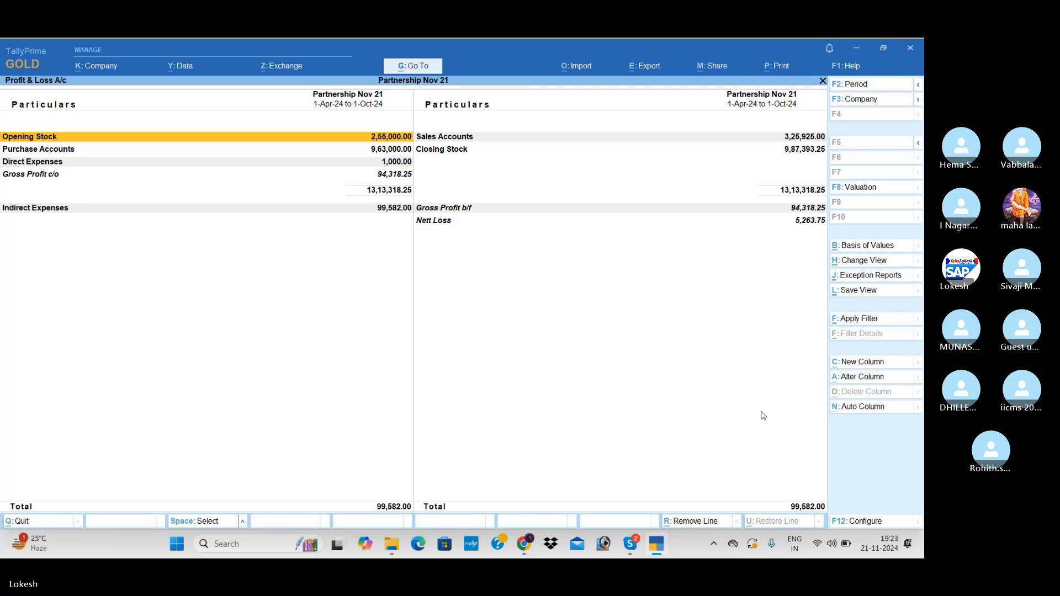
View the Balance Sheet of Partnership Nov 21 in detailed form.
key("Escape")
key("Up")
key("Return")
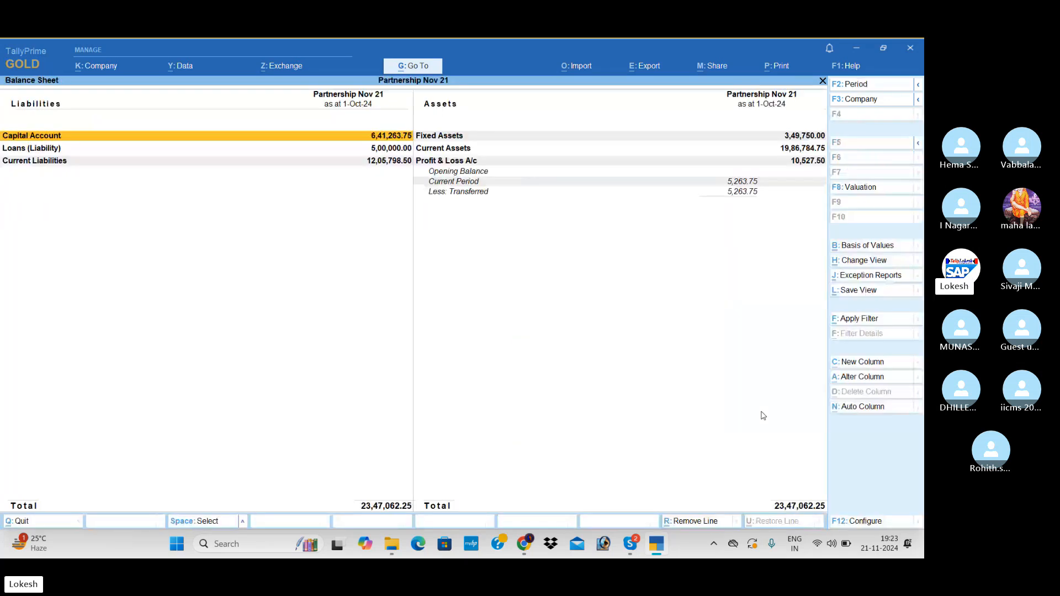
key("alt+F5")
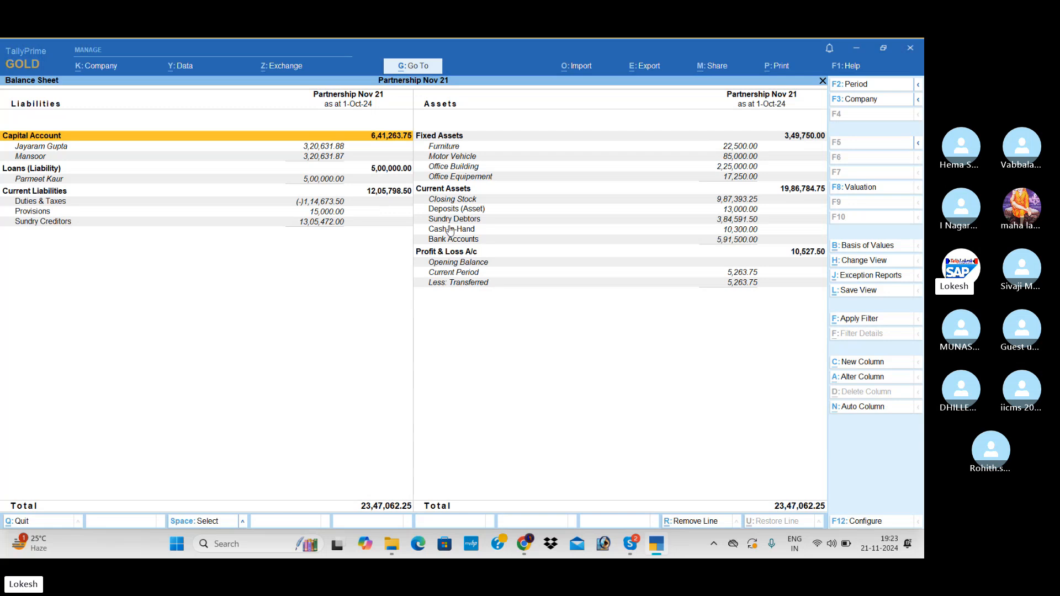
key("Escape")
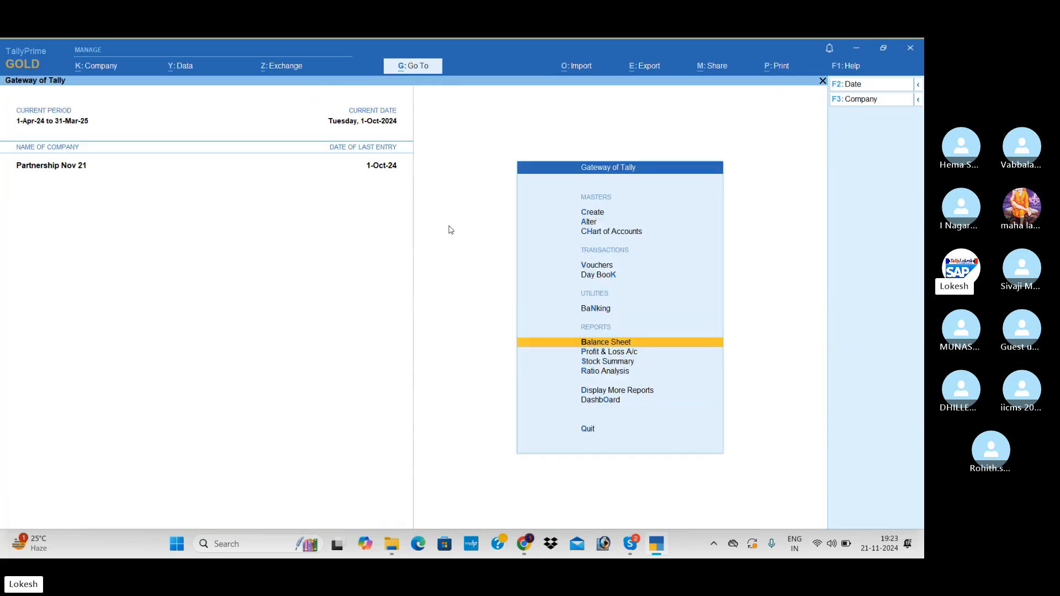
Split the company data of Partnership Nov 21 from 1-Apr-25.
left_click(187, 65)
left_click(220, 125)
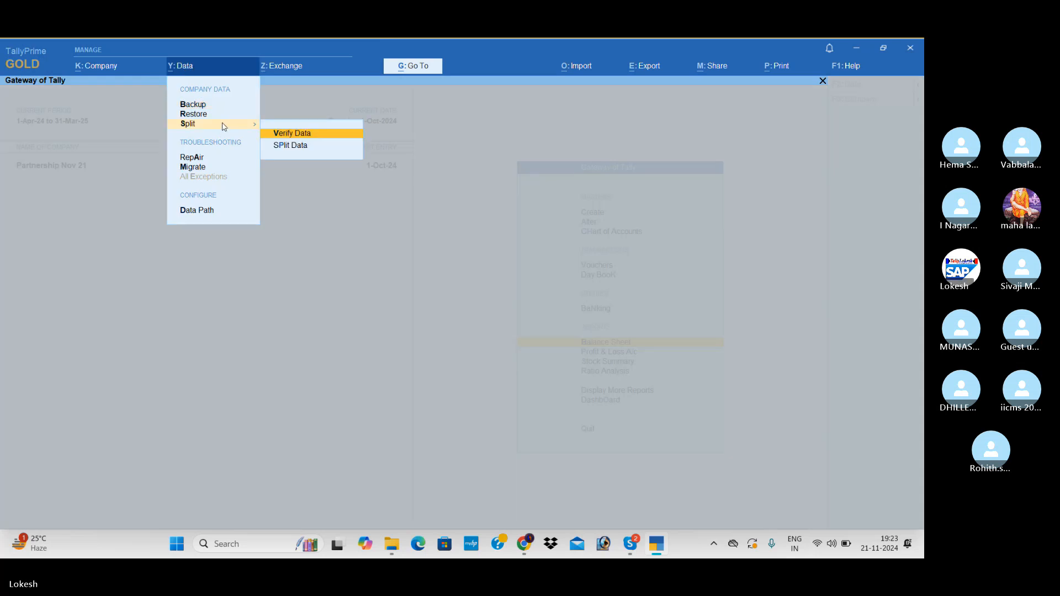
left_click(286, 146)
key("Return")
type("1")
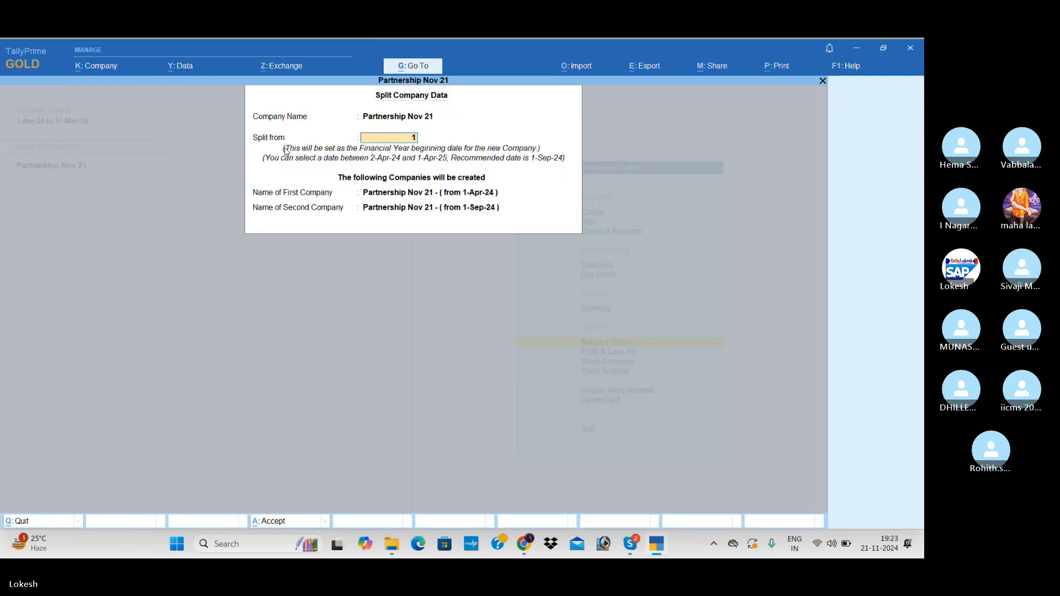
type("-4-25")
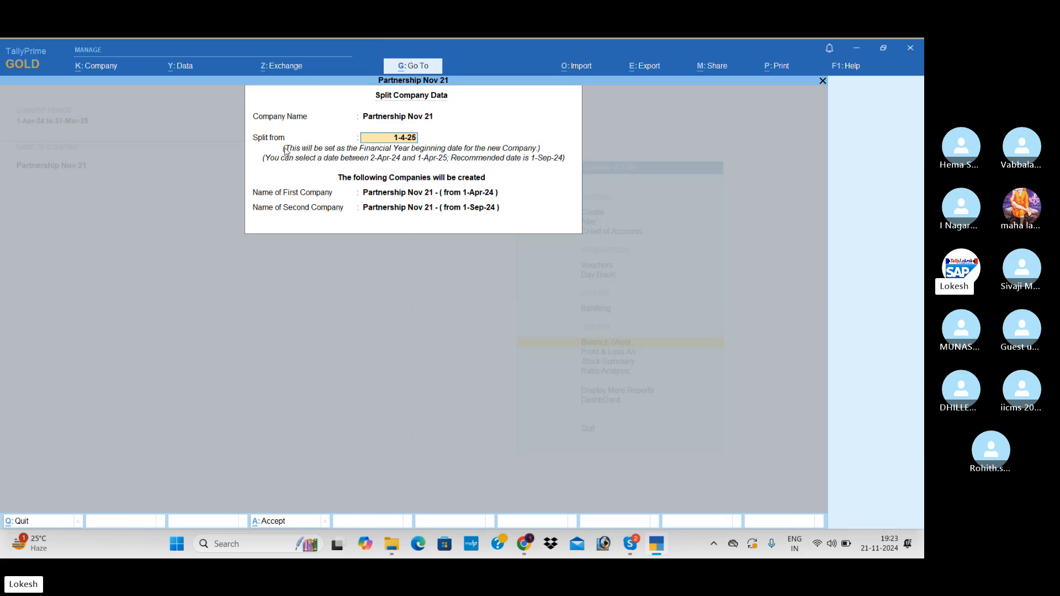
key("Return")
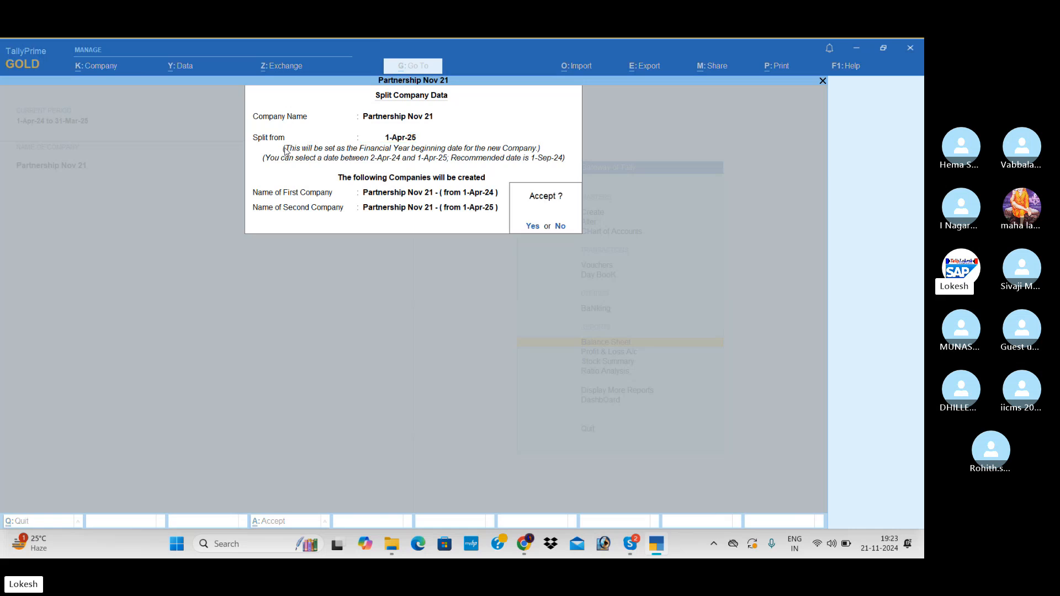
key("Return")
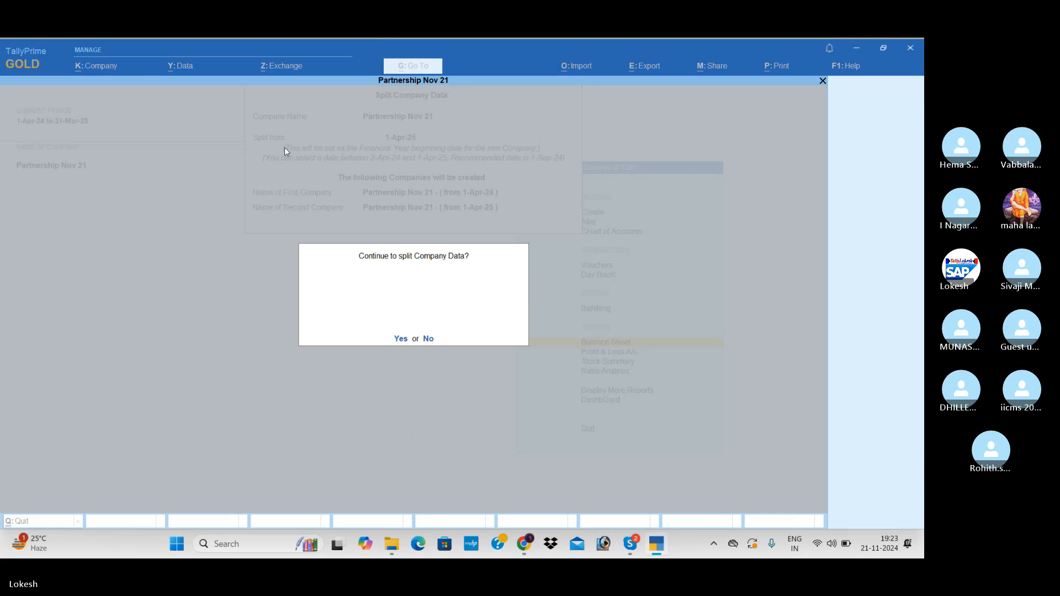
key("Return")
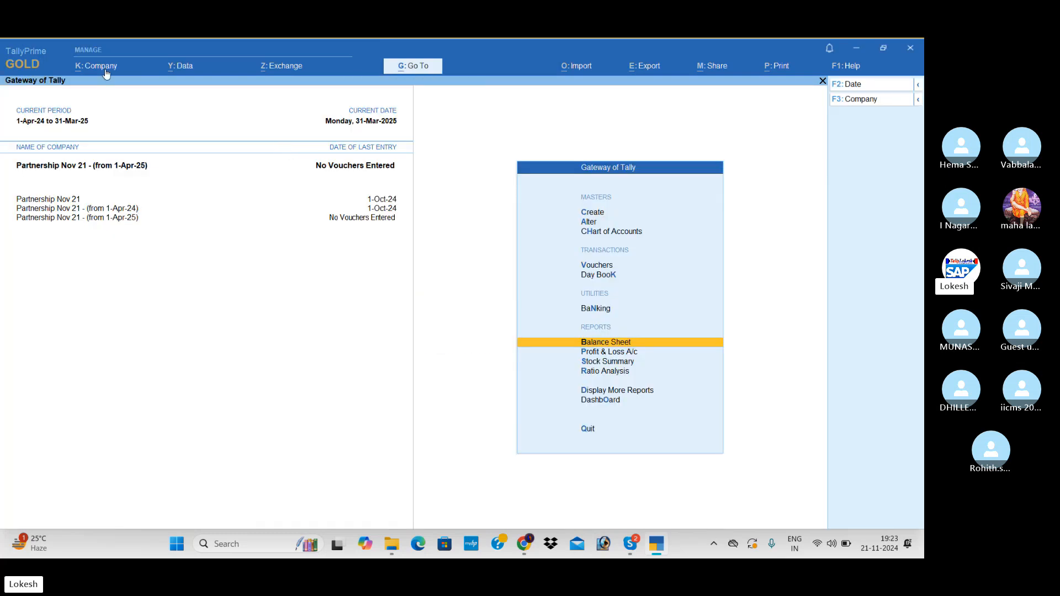
Delete the split company Partnership Nov 21 - (from 1-Apr-24).
left_click(105, 67)
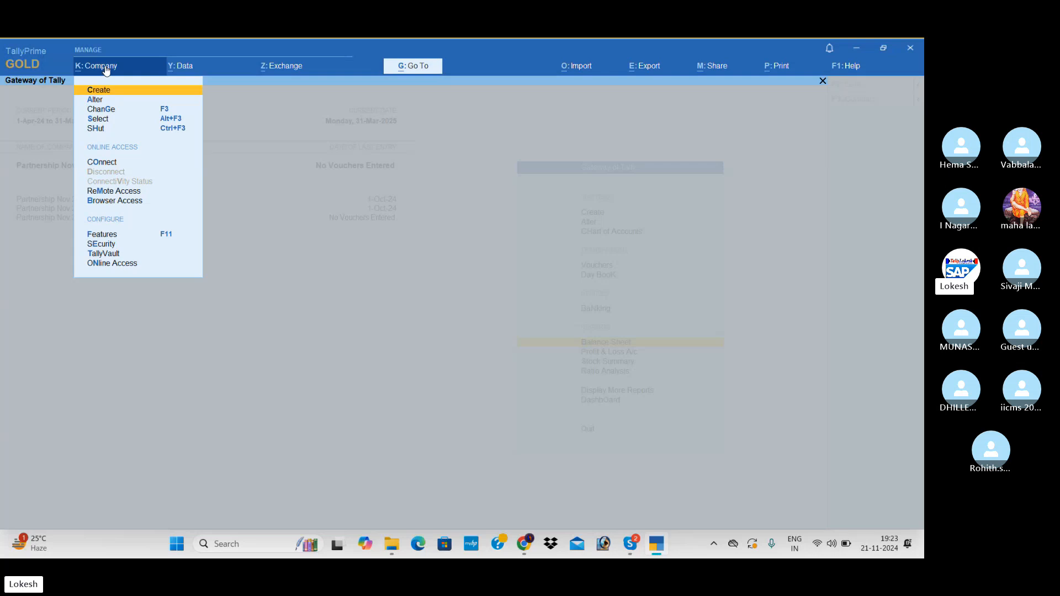
key("Down")
key("Return")
key("Up")
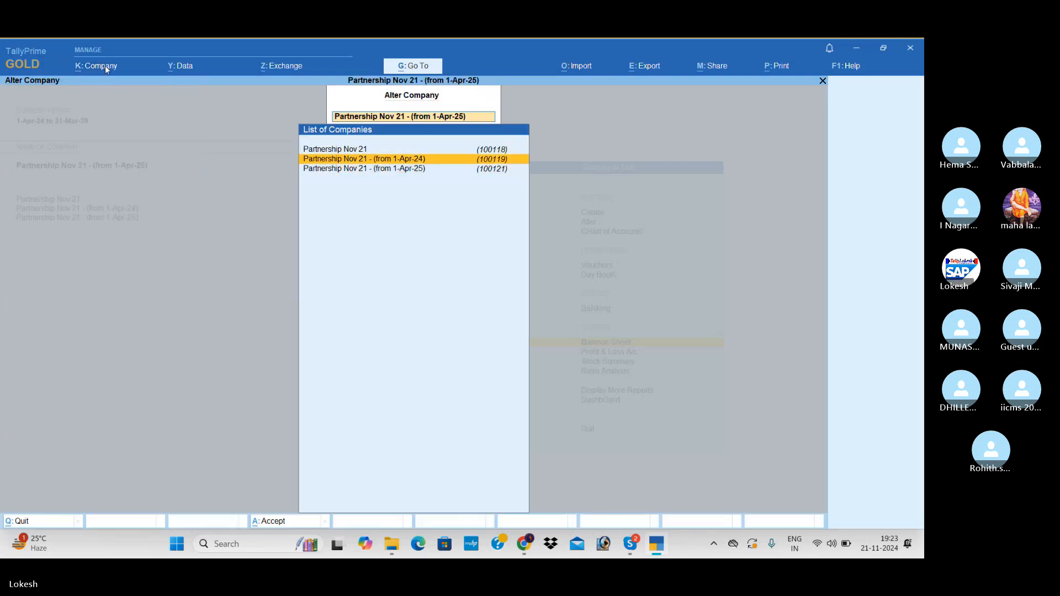
key("Return")
key("alt+d")
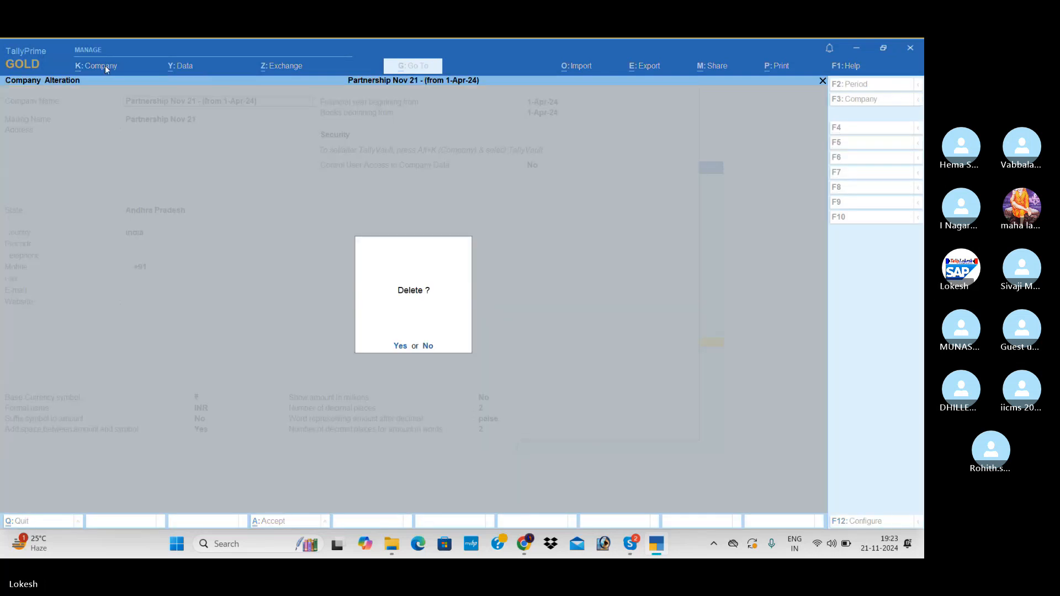
key("y")
key("y")
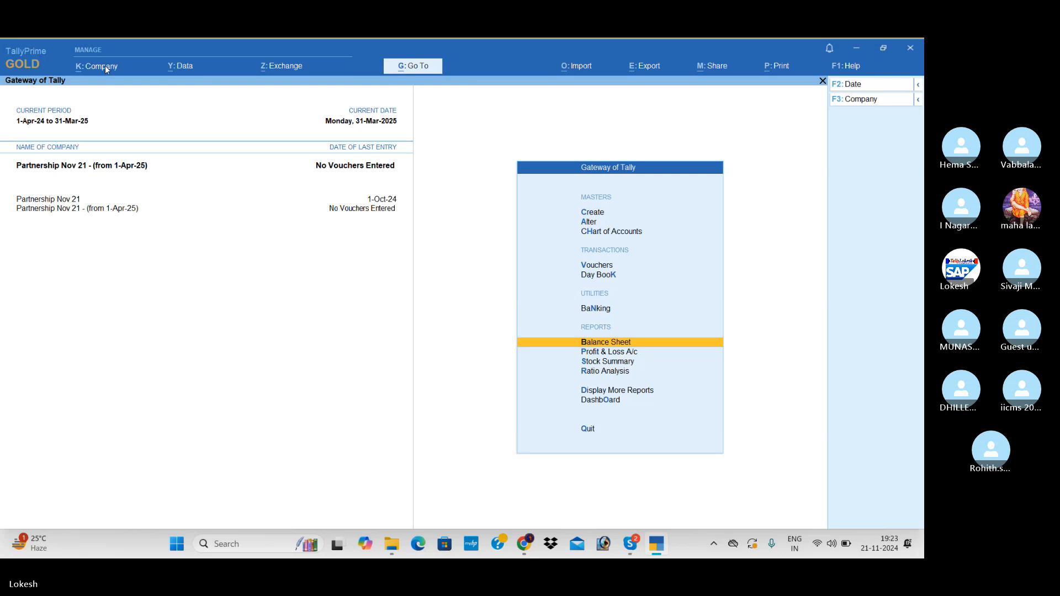
Rename the original company Partnership Nov 21 as Partnership Nov 21 (24-25) and save the alteration.
left_click(105, 67)
key("Down")
key("Return")
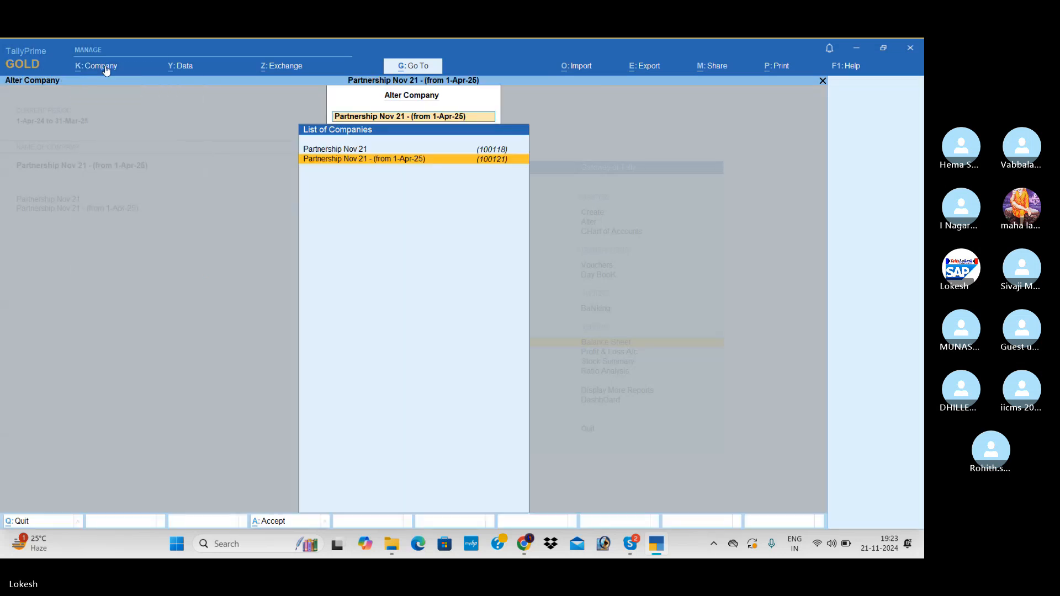
key("Up")
key("Return")
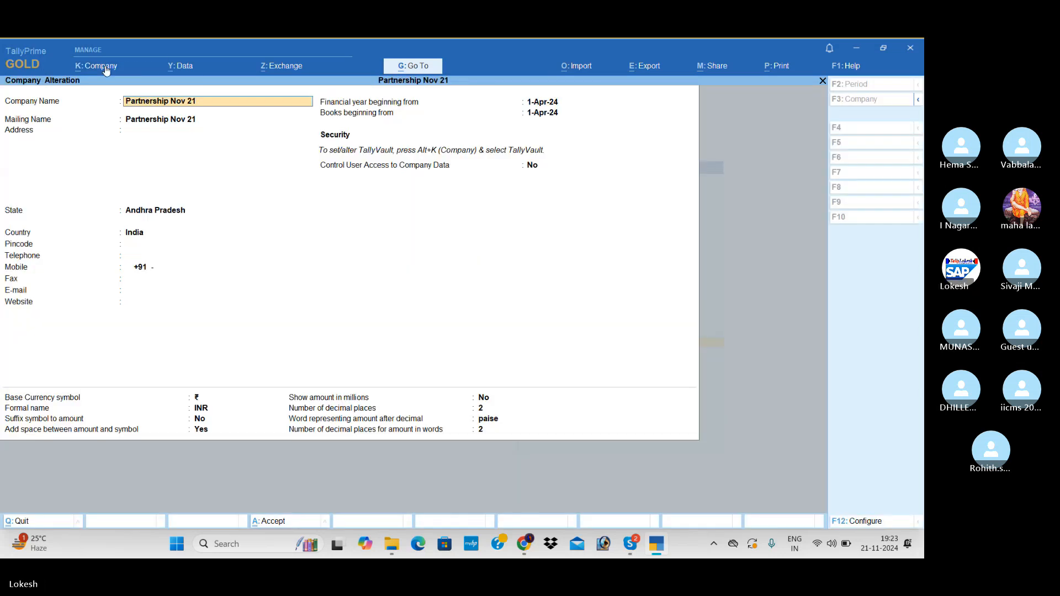
key("ctrl")
type("(24-25")
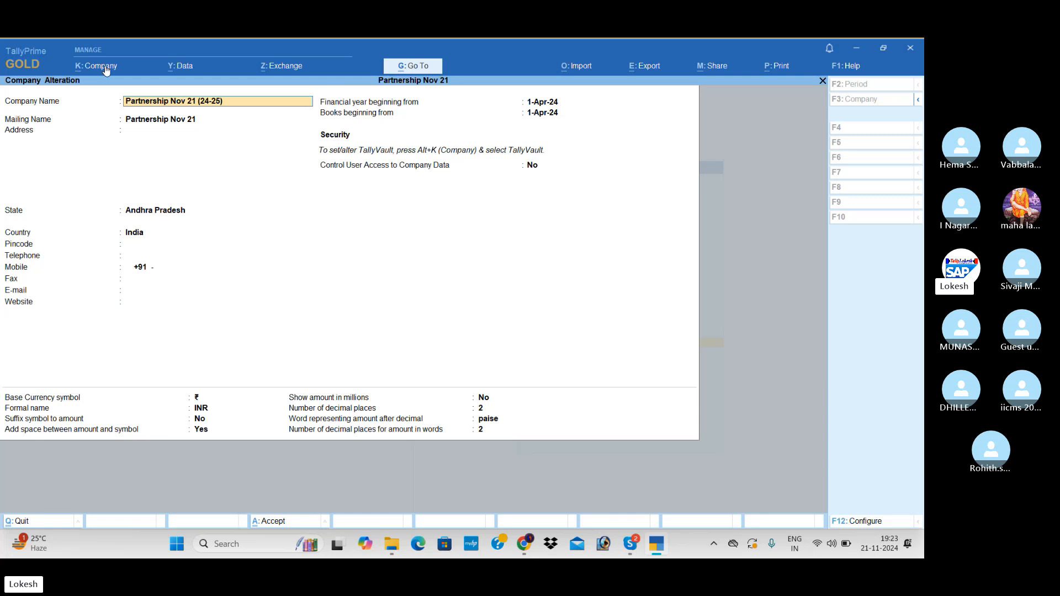
key("Return")
key("ctrl+a")
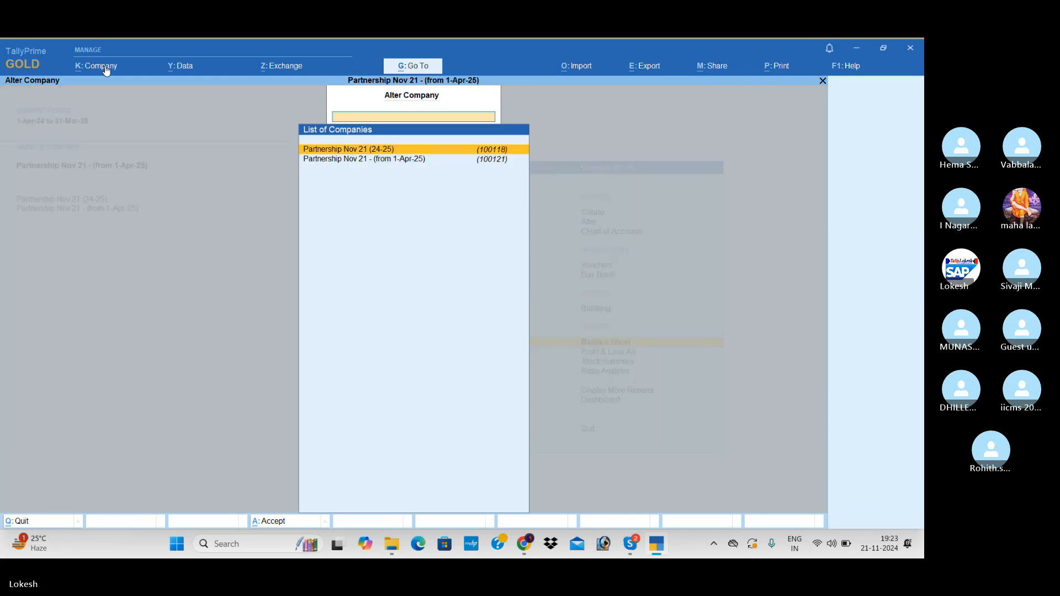
Rename the company Partnership Nov 21 - (from 1-Apr-25) as Partnership Nov 21 (25-26) and save the alteration.
key("Down")
key("Return")
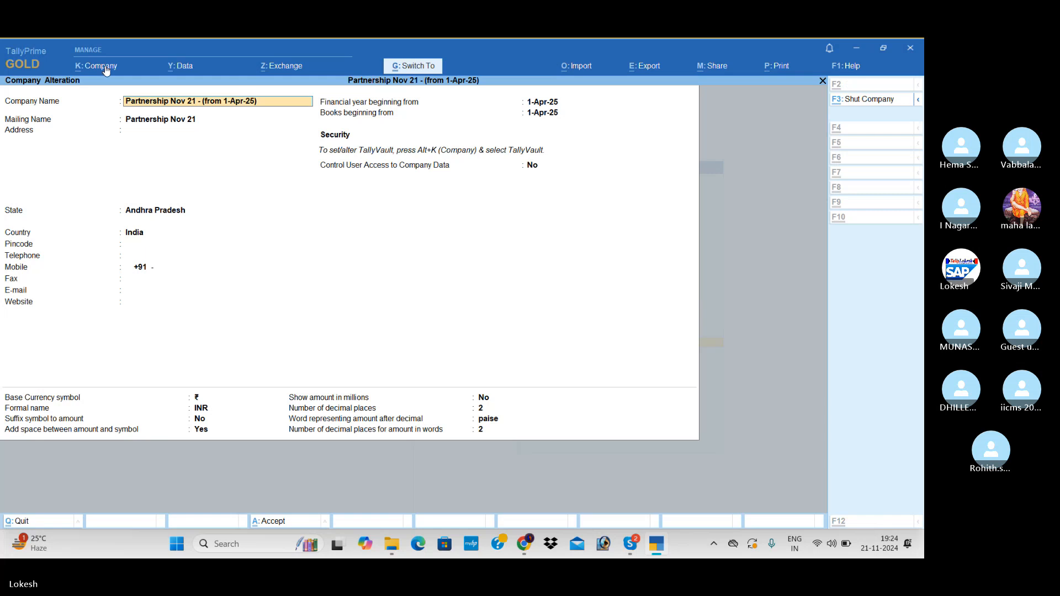
key("BackSpace")
key("BackSpace")
key("BackSpace")
key("BackSpace")
key("BackSpace")
key("BackSpace")
key("BackSpace")
key("BackSpace")
key("BackSpace")
key("BackSpace")
key("BackSpace")
key("BackSpace")
key("BackSpace")
key("BackSpace")
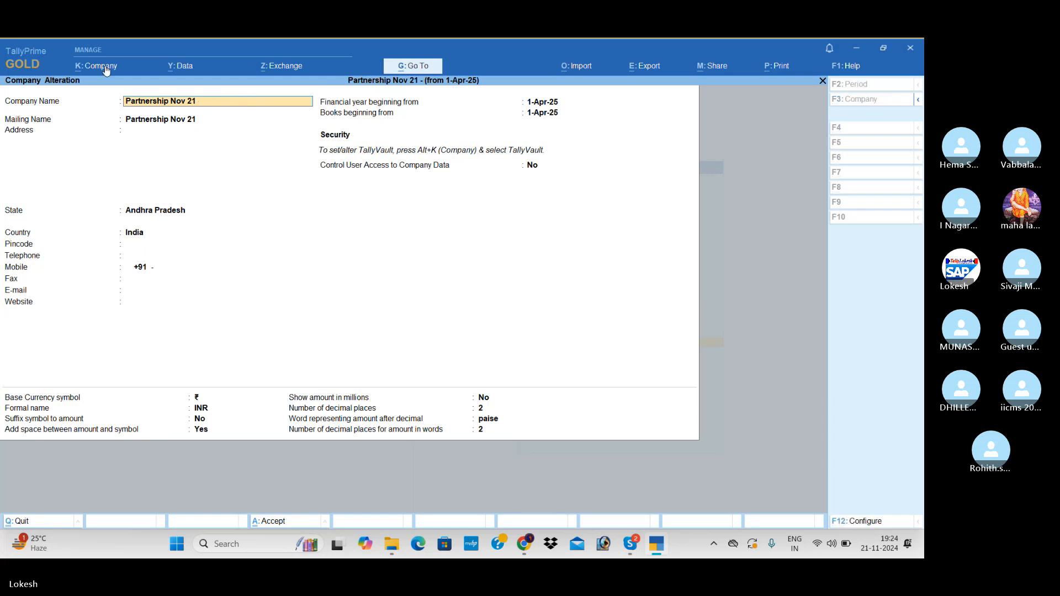
type("25-26")
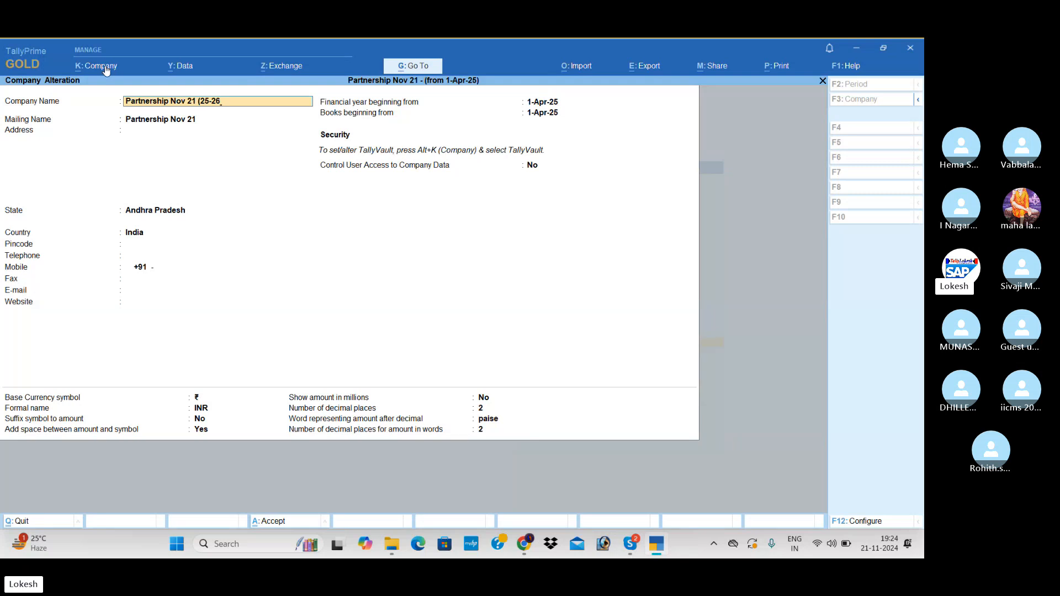
type(")")
key("Return")
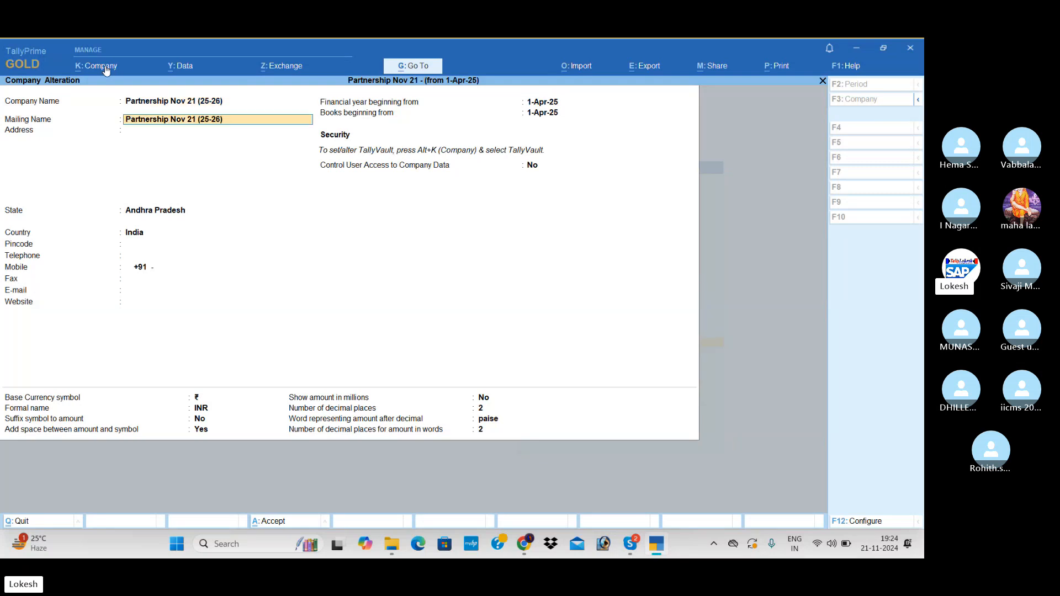
key("ctrl+a")
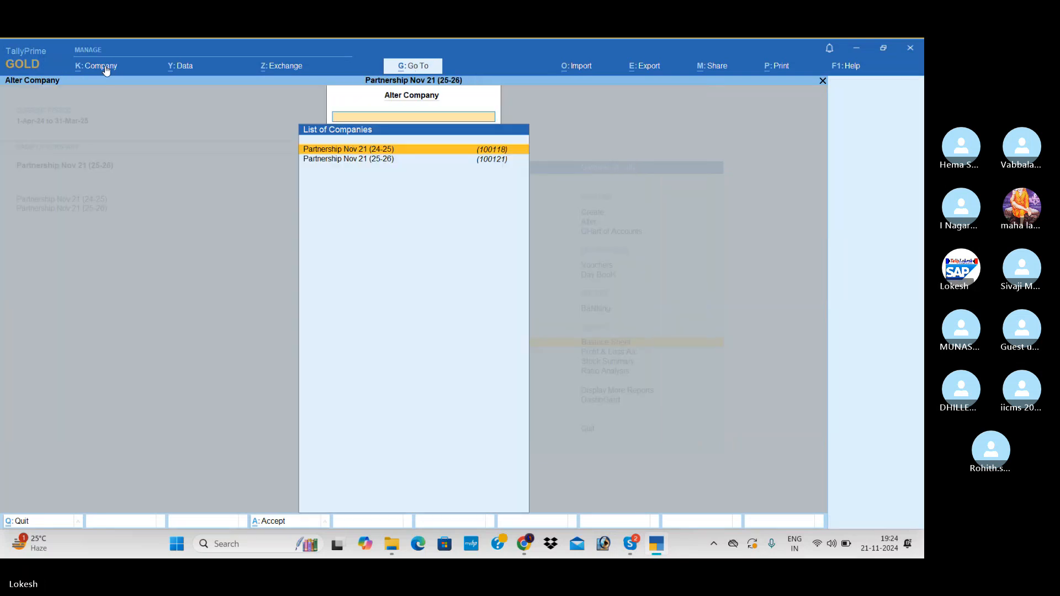
key("Escape")
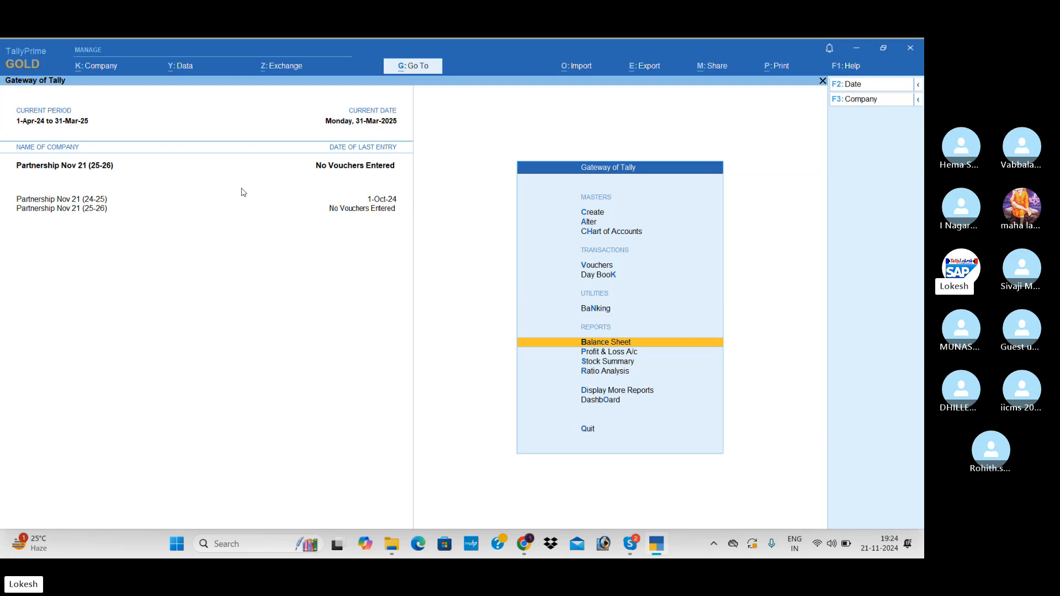
Examine the detailed Balance Sheet of Partnership Nov 21 (25-26) to check the carried-forward balances.
key("Return")
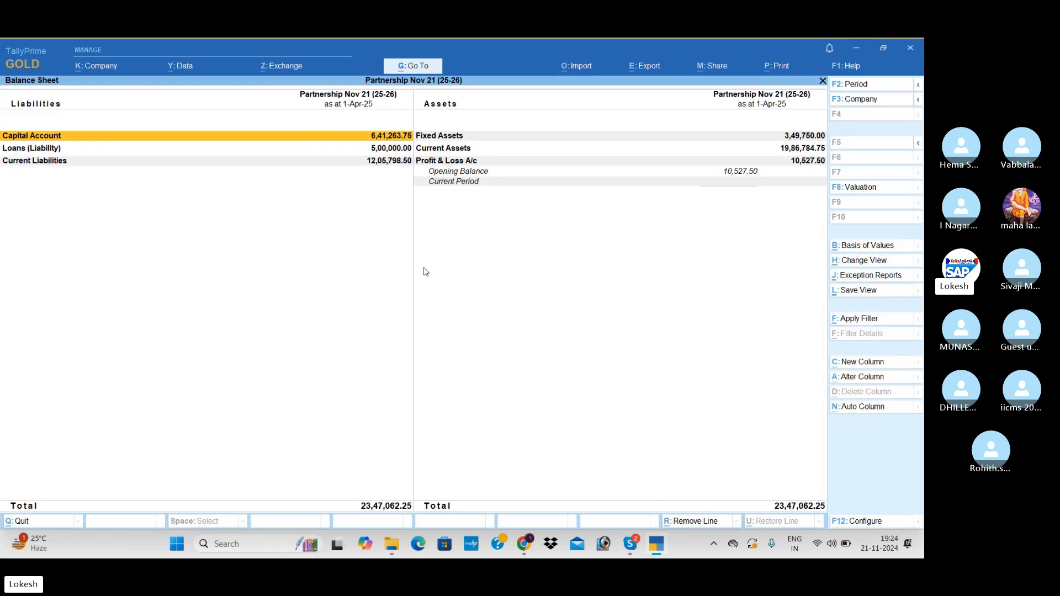
key("alt+F5")
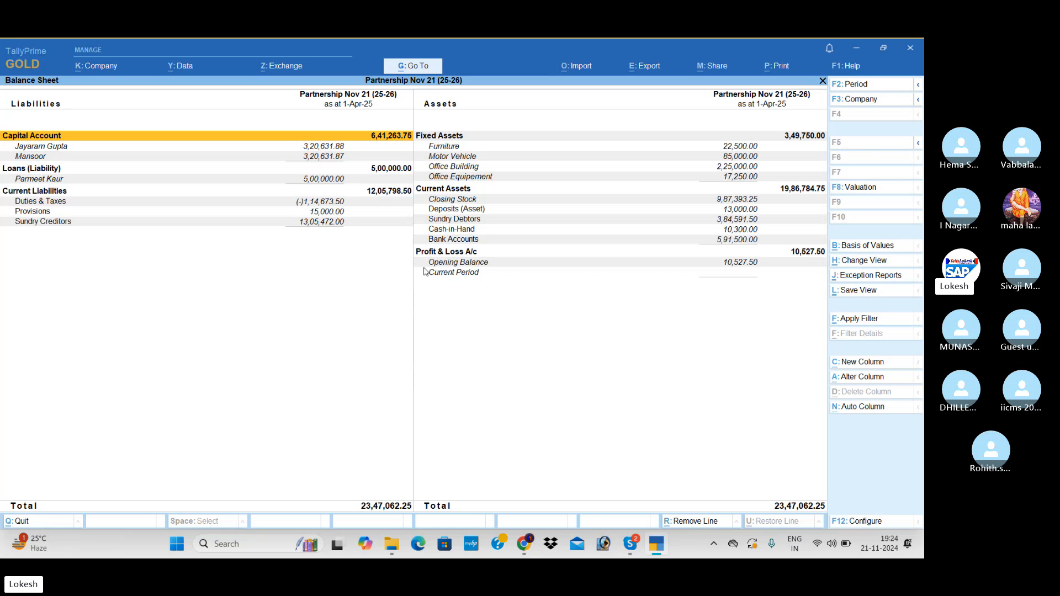
key("Escape")
Zero the opening balances of all ledgers in Partnership Nov 21 (25-26) using multi-ledger alteration for All Items, and save.
key("Up")
key("Up")
key("Up")
key("Up")
key("Up")
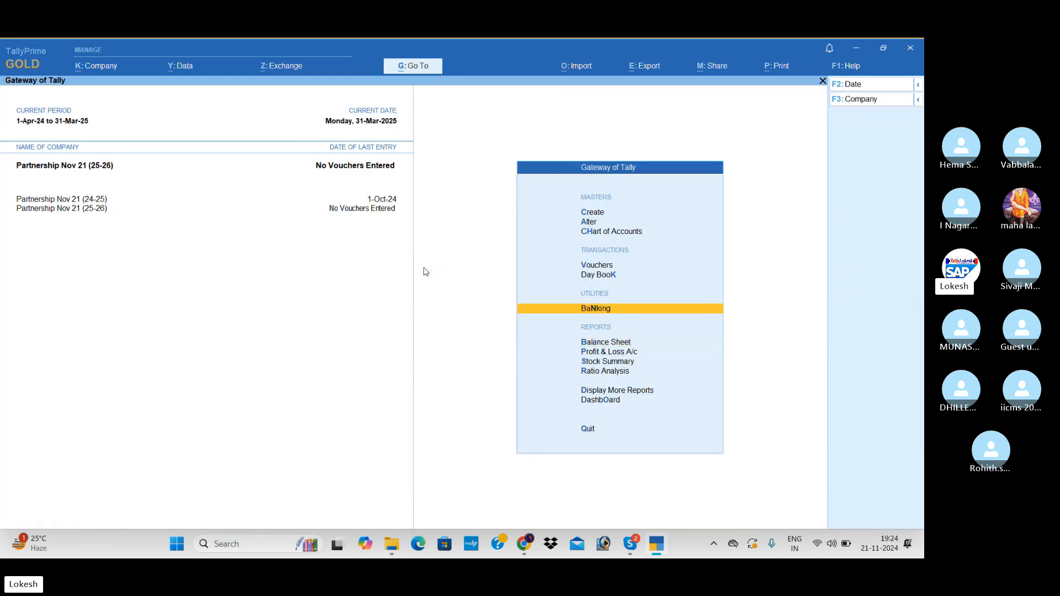
key("Down")
key("Return")
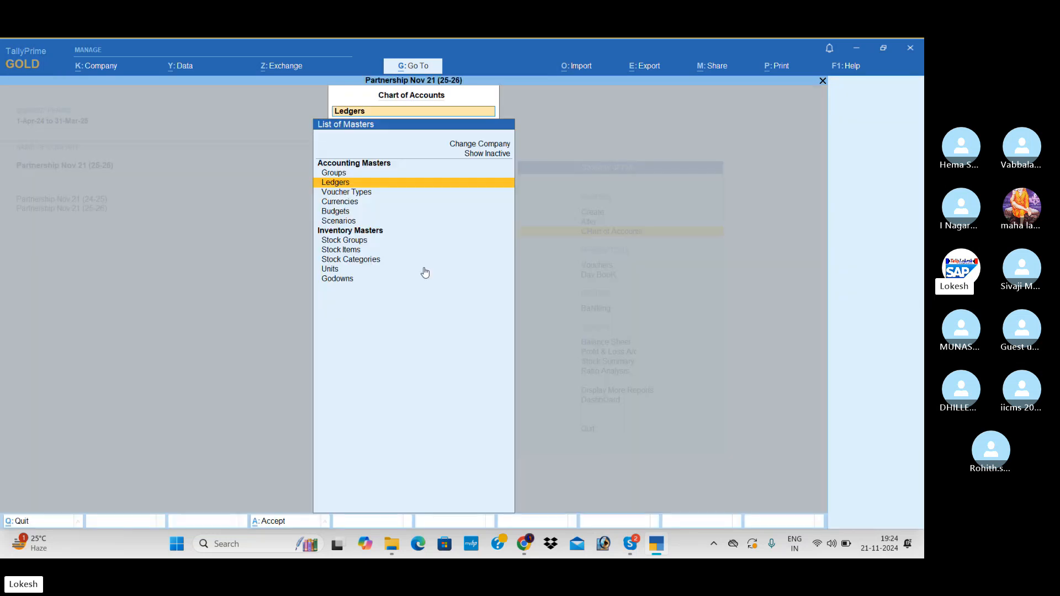
key("Return")
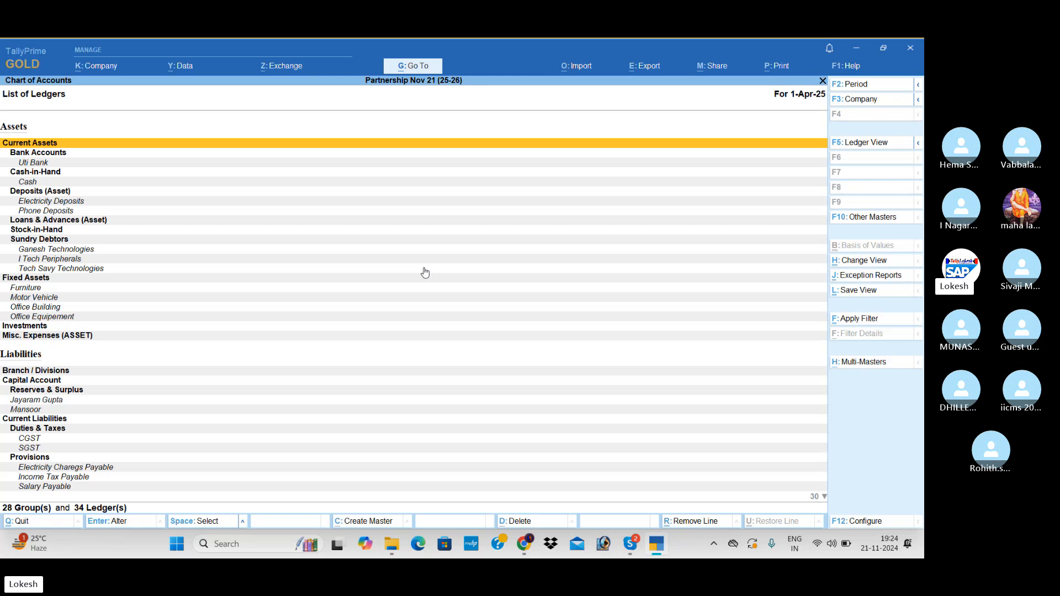
left_click(866, 363)
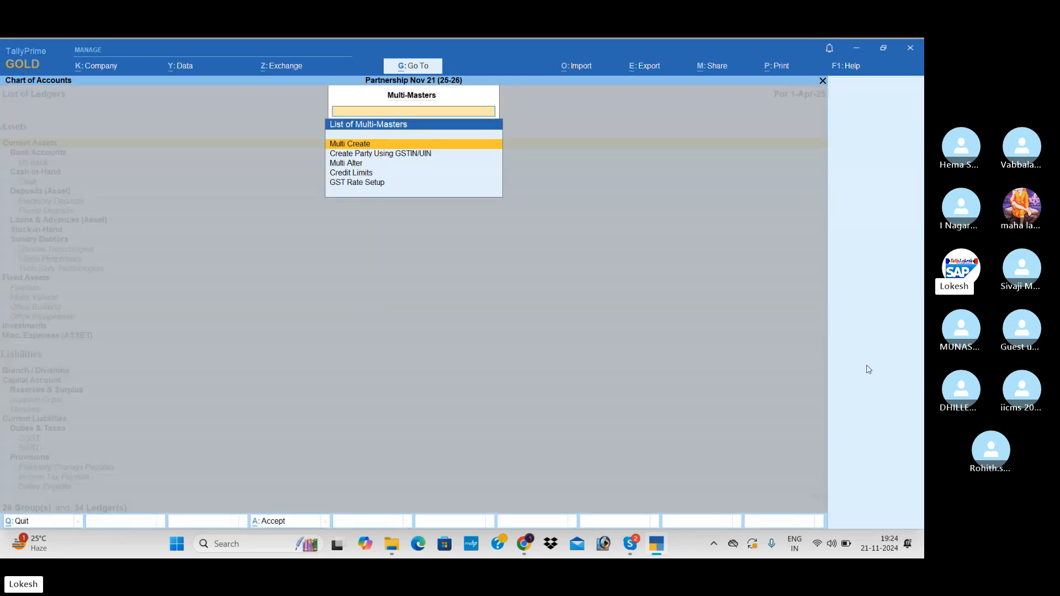
key("Down")
key("Down")
key("Return")
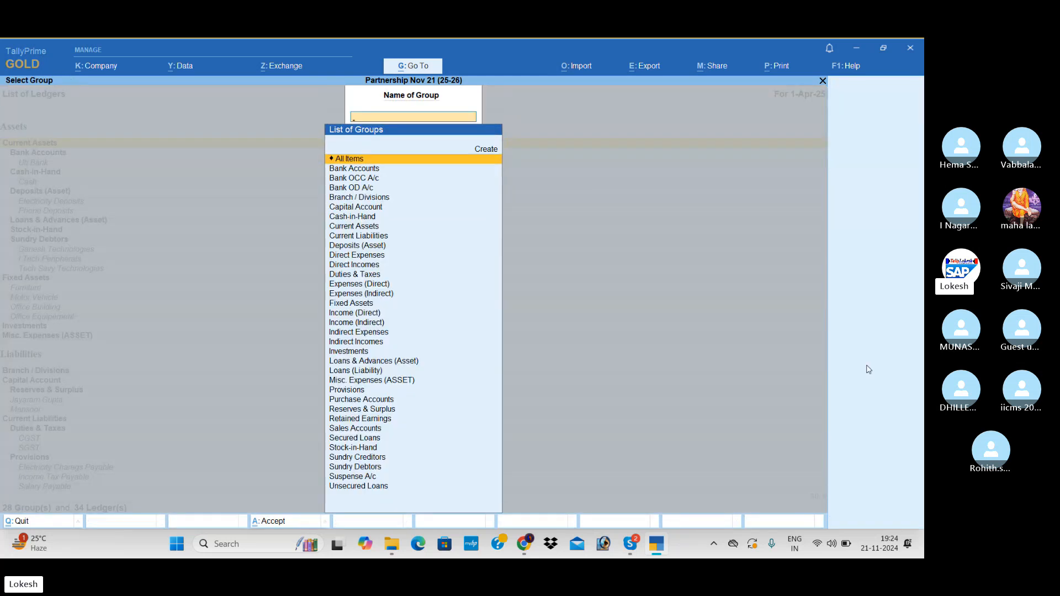
key("Return")
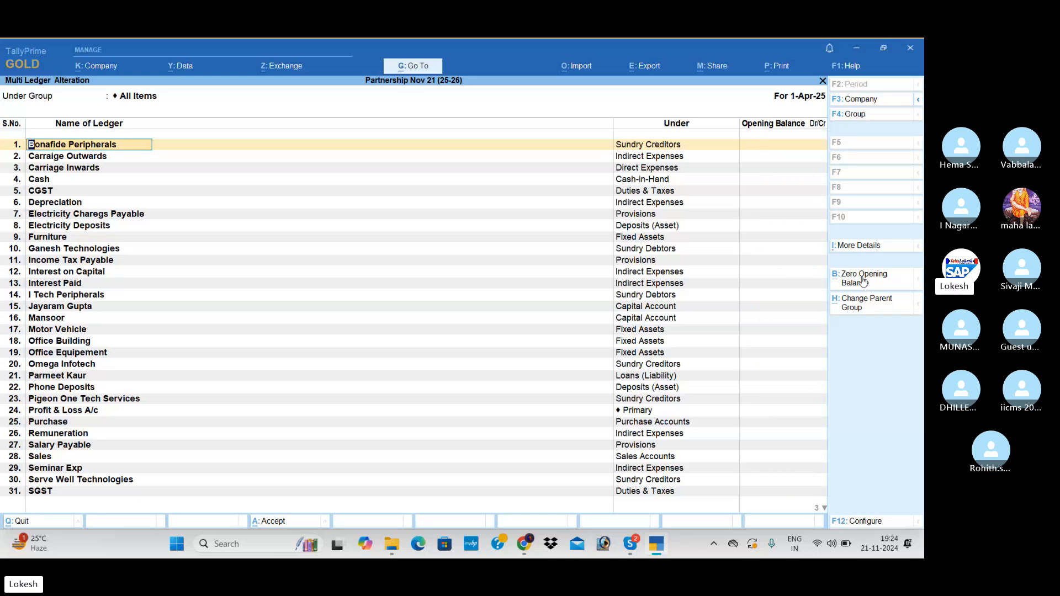
key("ctrl")
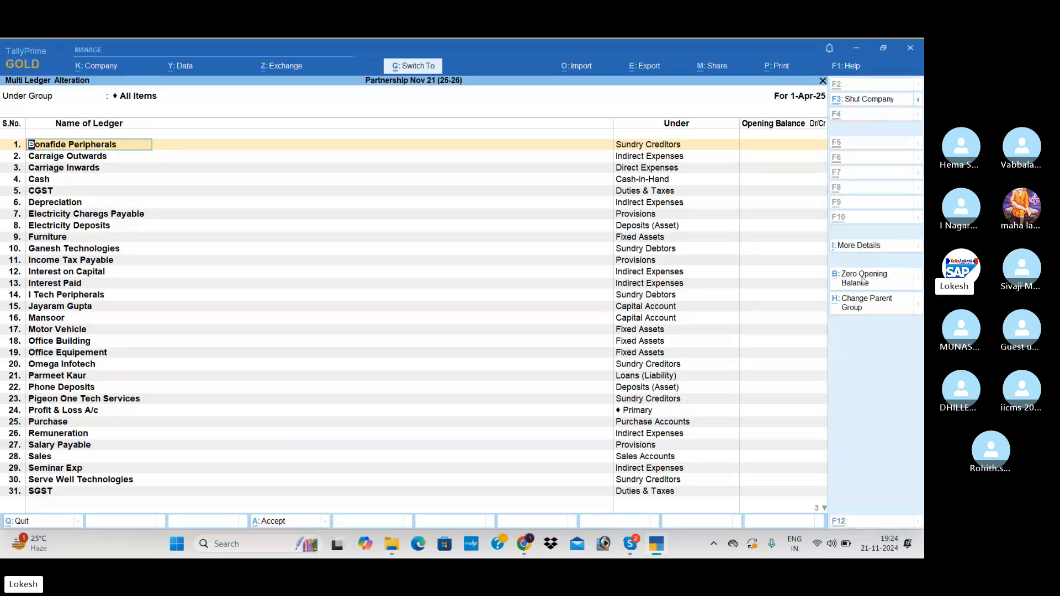
key("ctrl+q")
key("Escape")
key("Escape")
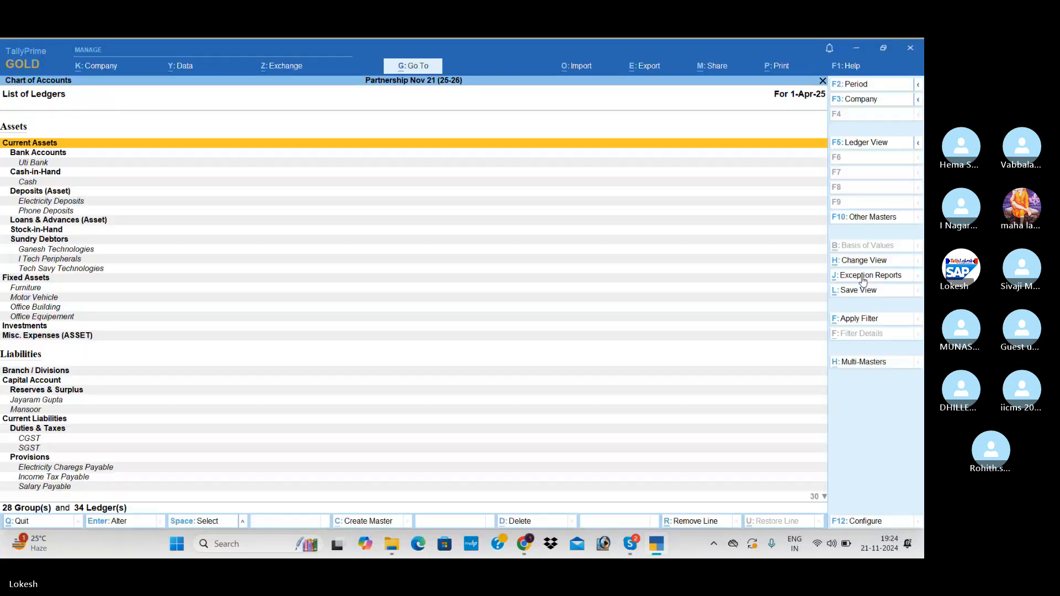
key("Escape")
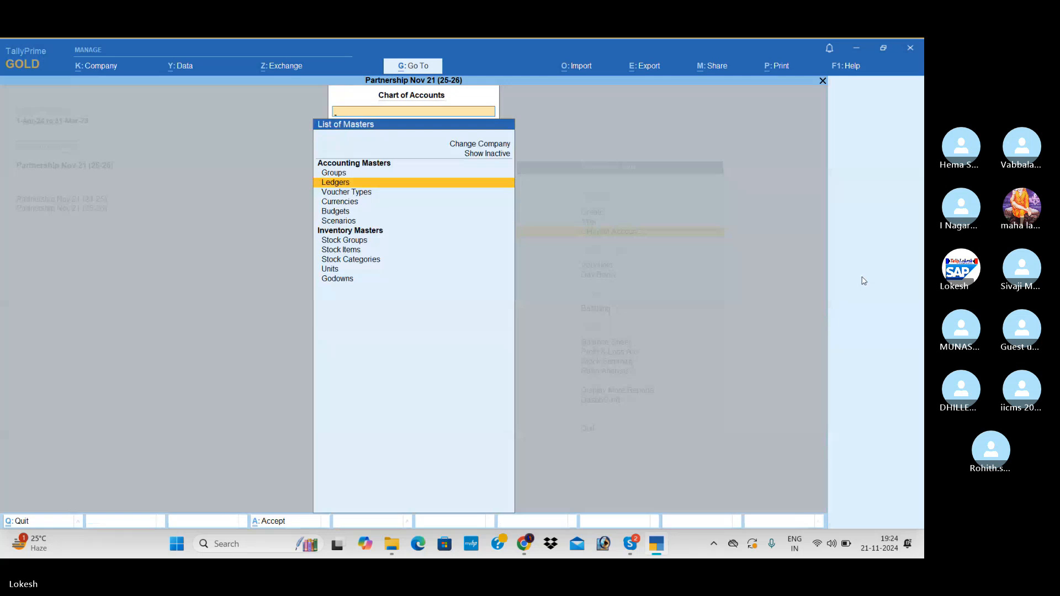
Zero the opening balances of all stock items using multi stock item alteration for All Items, and save.
key("Down")
key("Down")
key("Down")
key("Down")
key("Down")
key("Down")
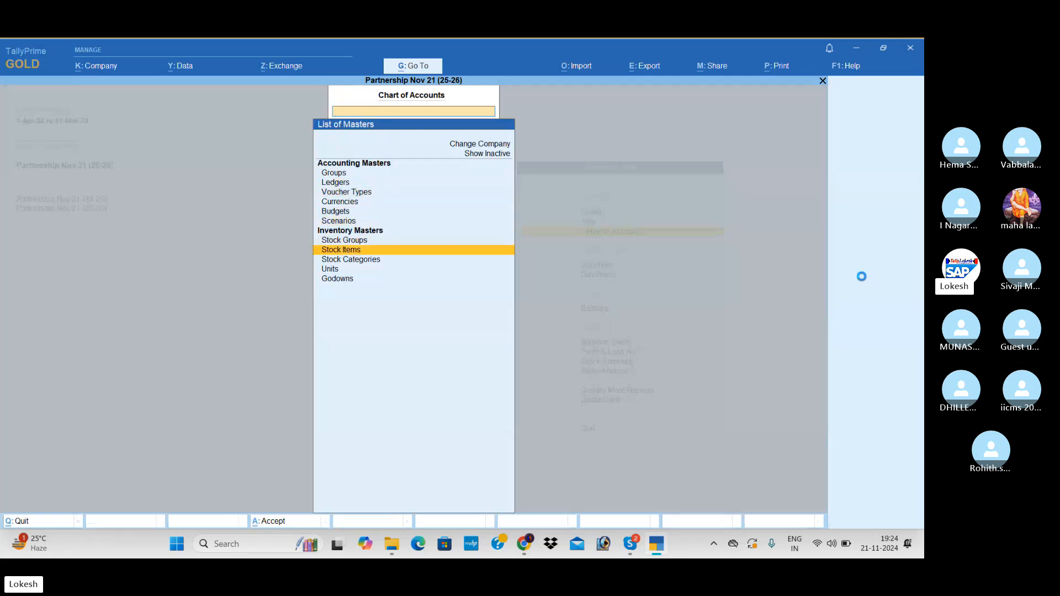
key("Return")
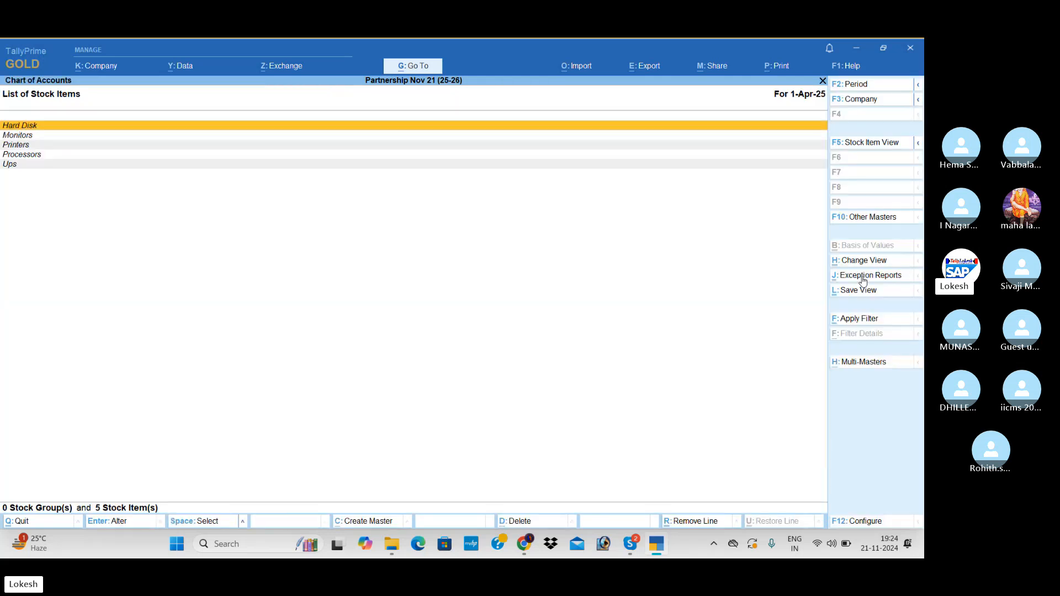
left_click(859, 363)
key("Down")
key("Return")
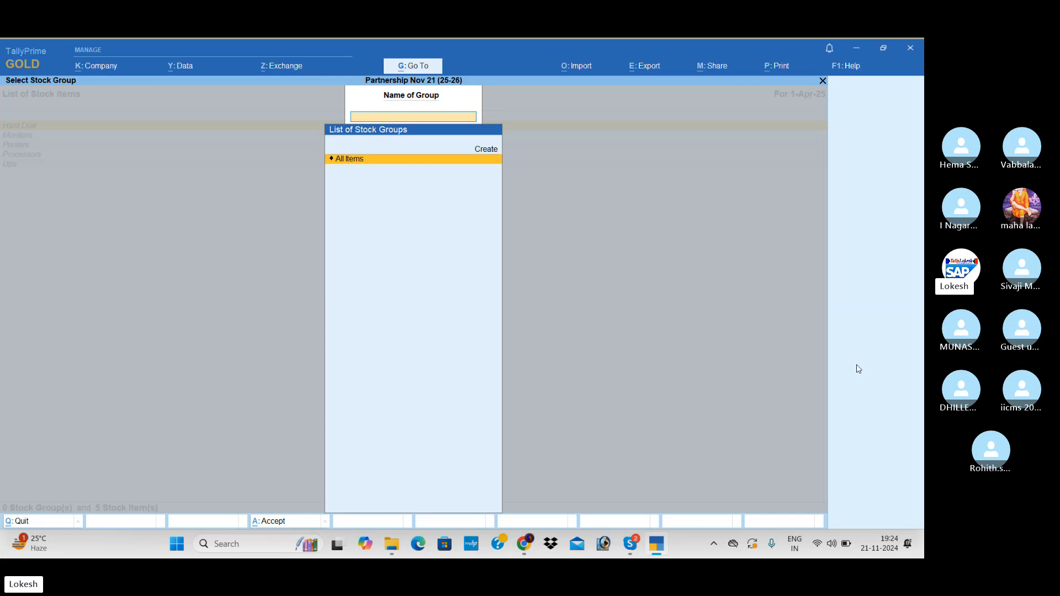
key("Return")
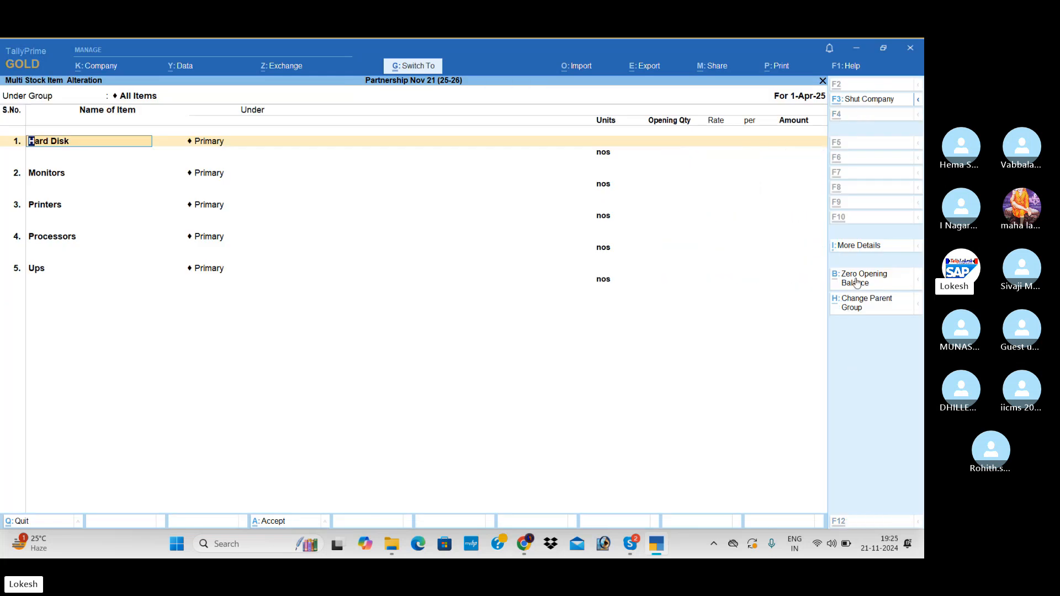
key("Escape")
key("Escape")
key("Escape")
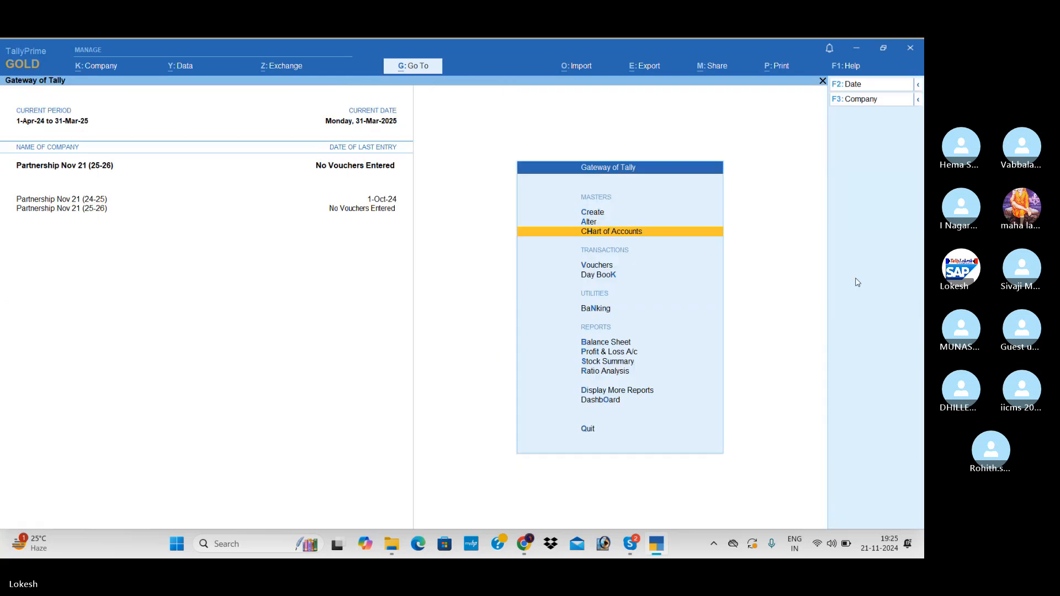
Check the detailed Balance Sheet of Partnership Nov 21 (25-26) after clearing the opening balances, and switch to the Skype call.
key("Down")
key("Down")
key("Down")
key("Down")
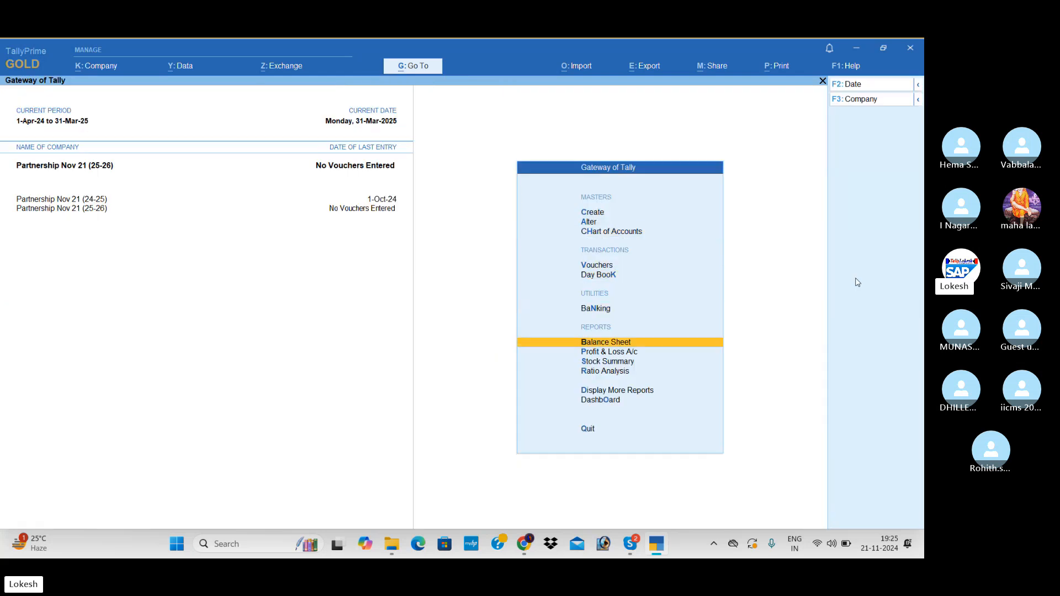
key("Return")
key("alt+F5")
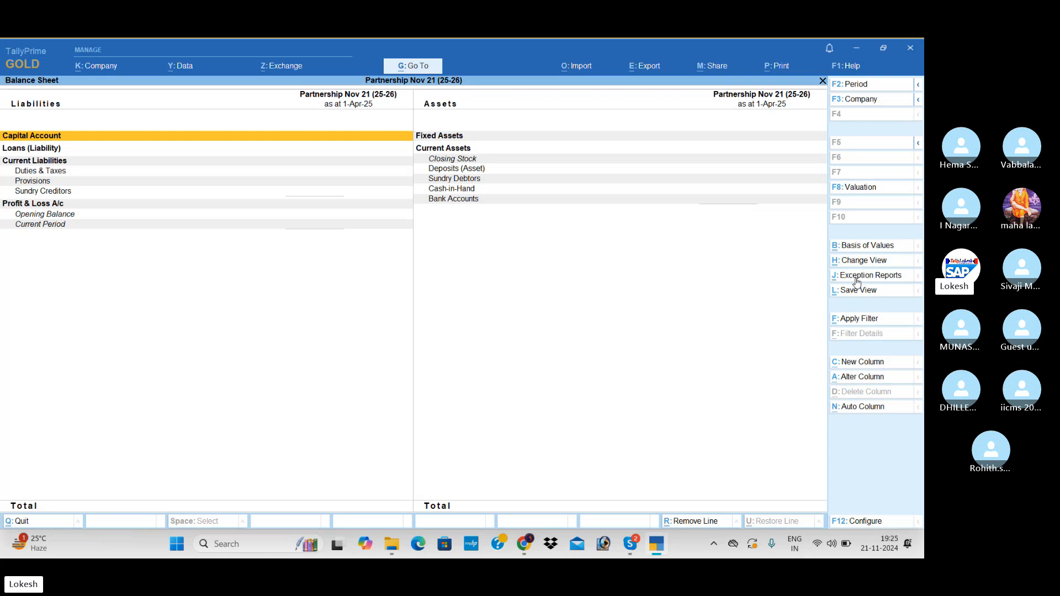
key("alt+Tab")
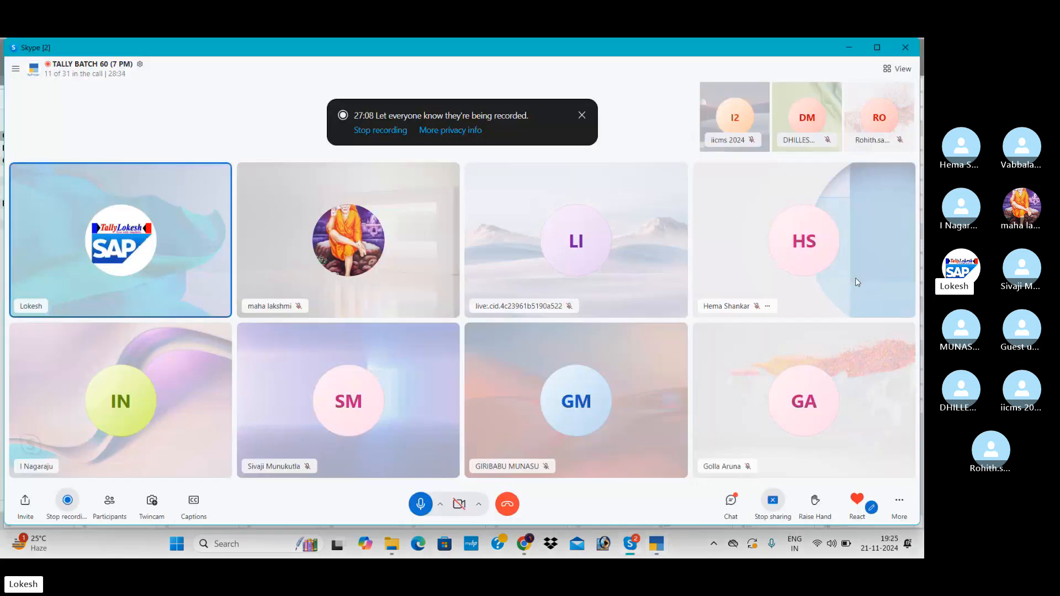